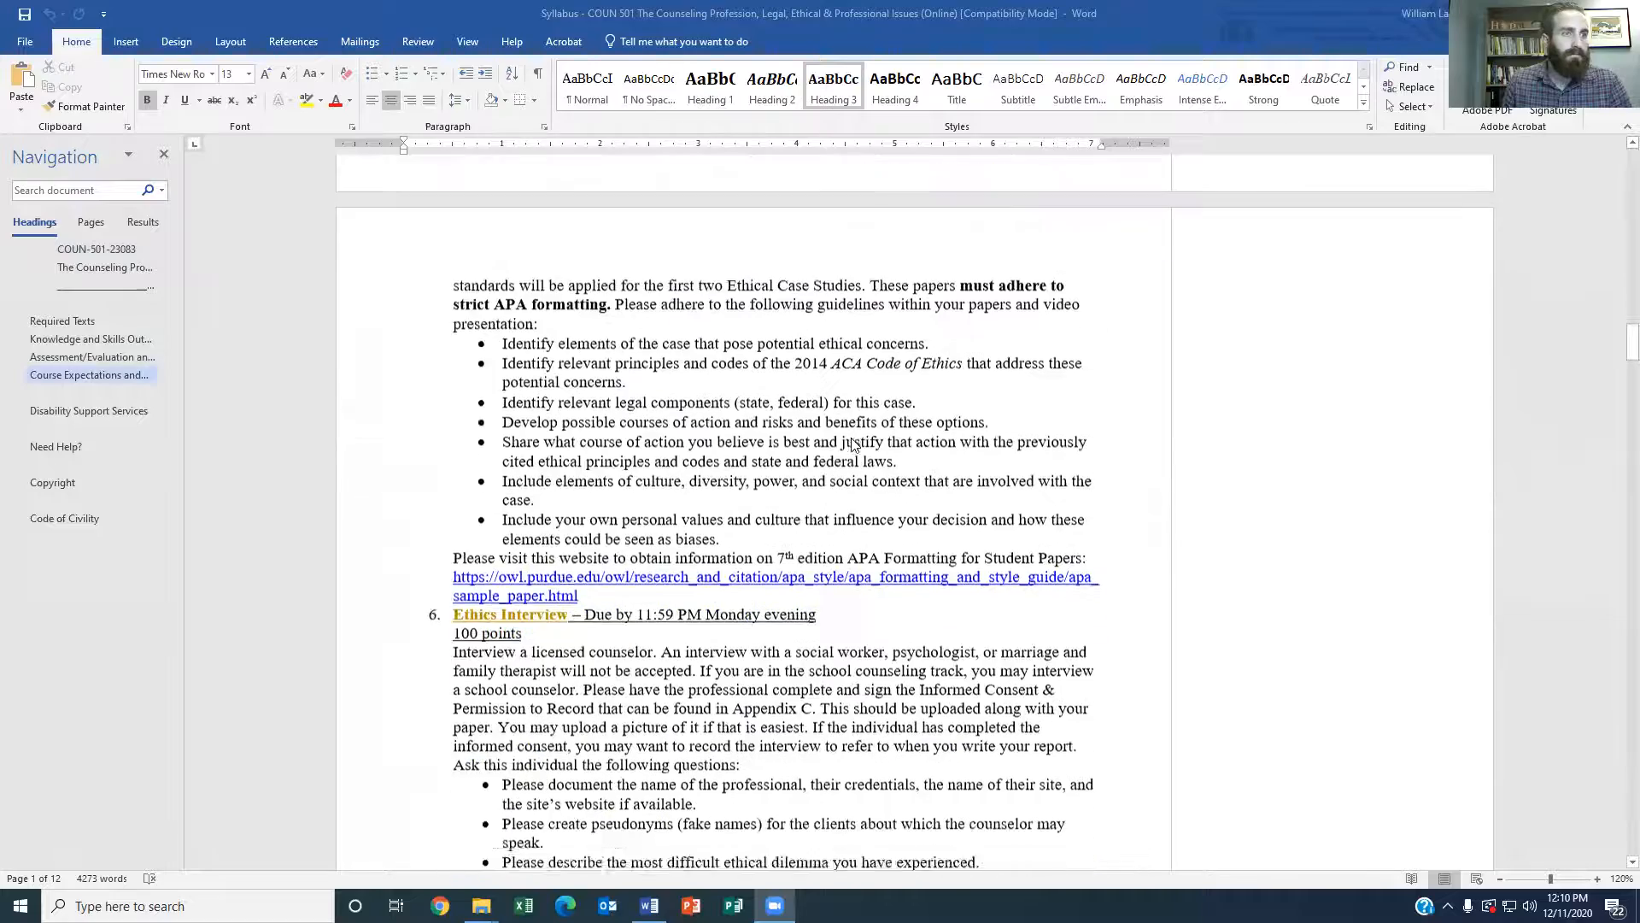
Open the Purdue OWL APA sample paper link given just above the Ethics Interview assignment in the syllabus.
scroll(852, 444, "down", 10)
scroll(852, 444, "down", 10)
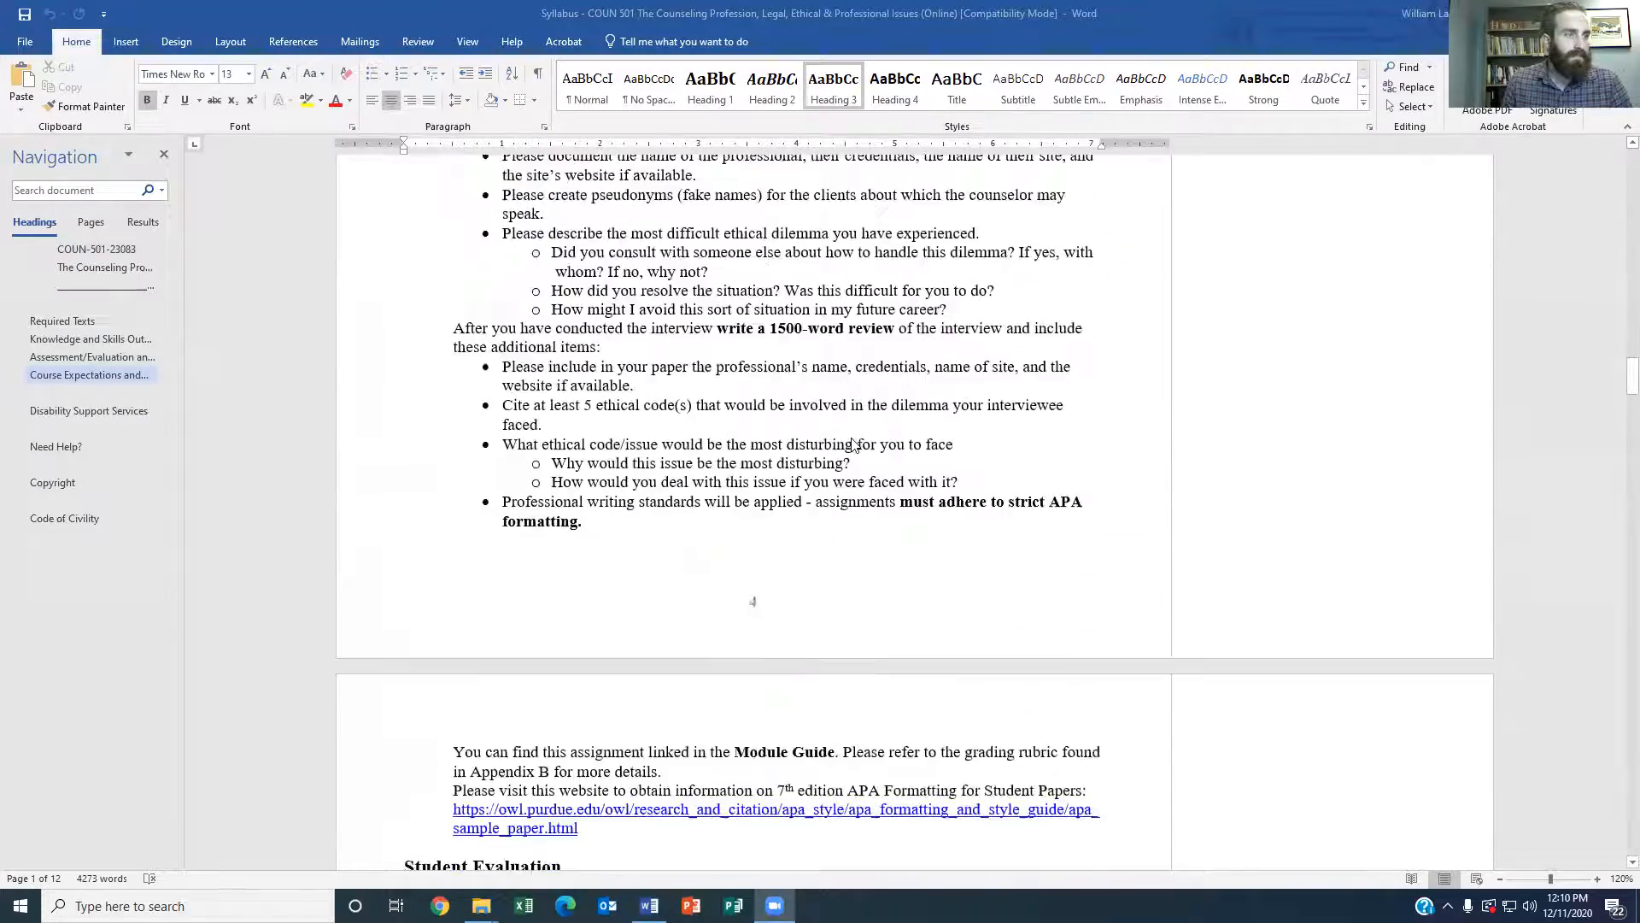
scroll(852, 445, "up", 9)
scroll(851, 444, "up", 5)
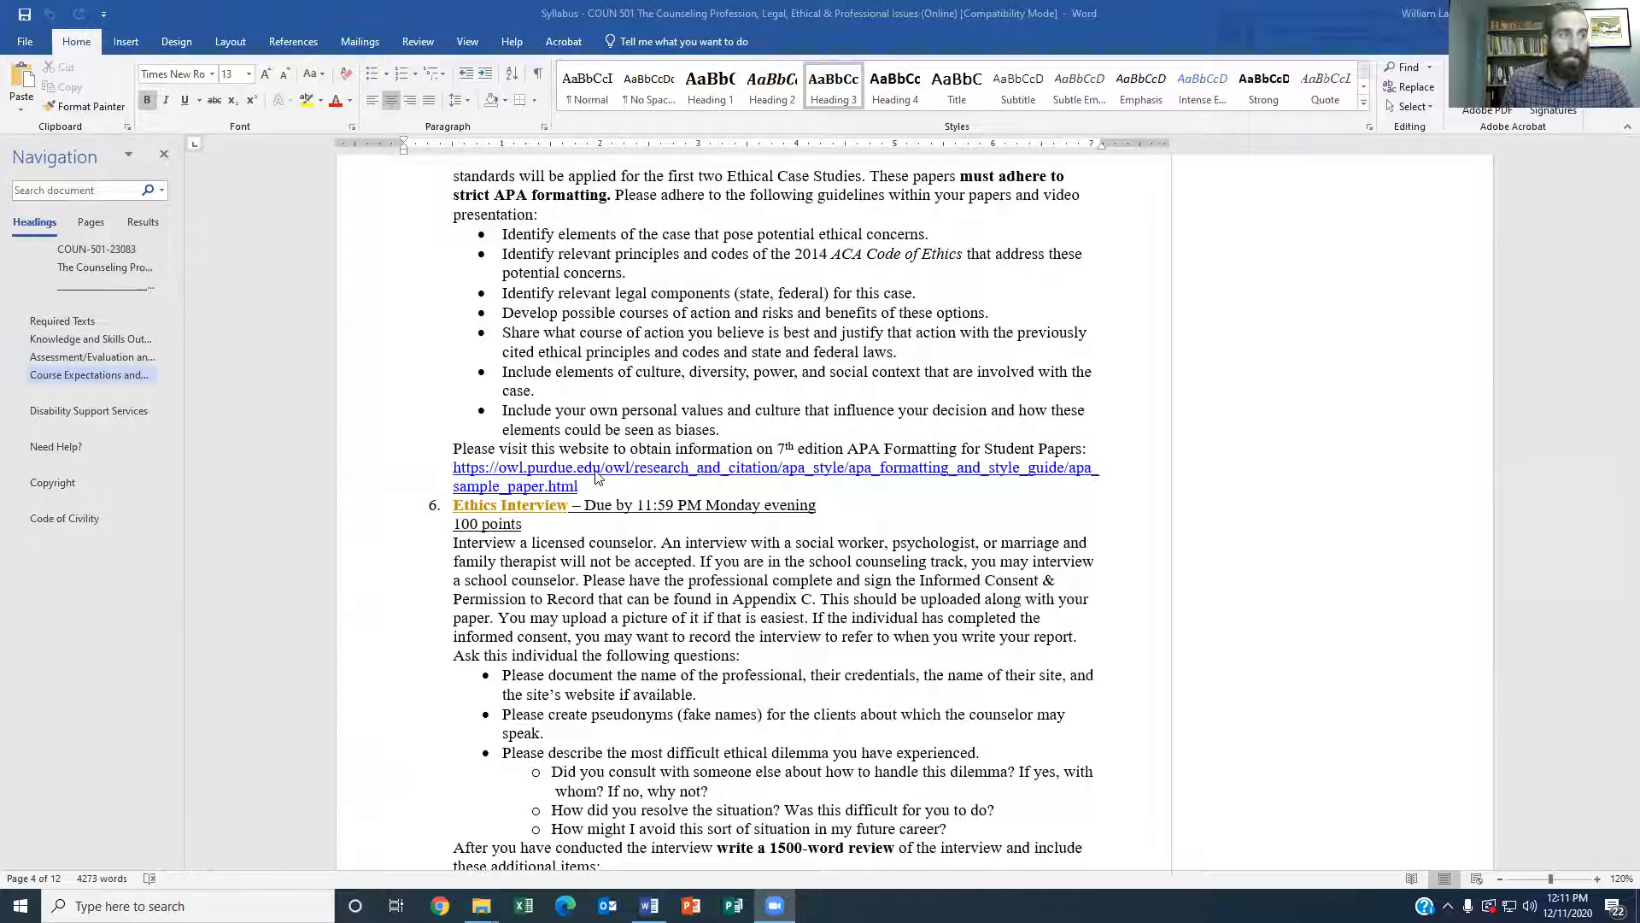
scroll(596, 476, "up", 1)
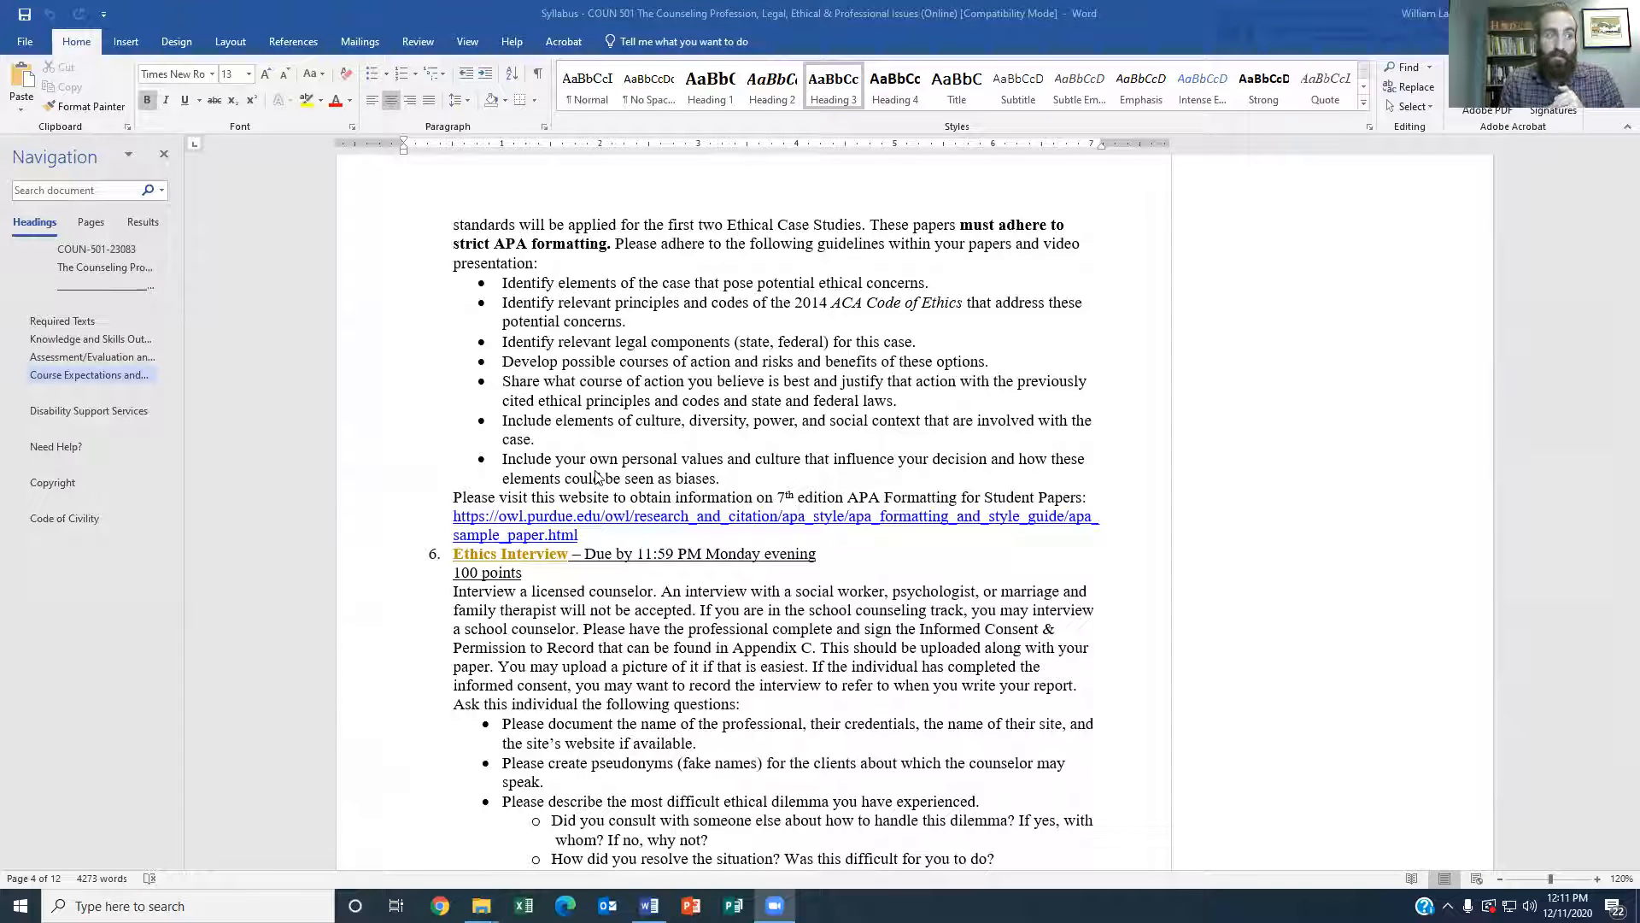
left_click(517, 522, "ctrl")
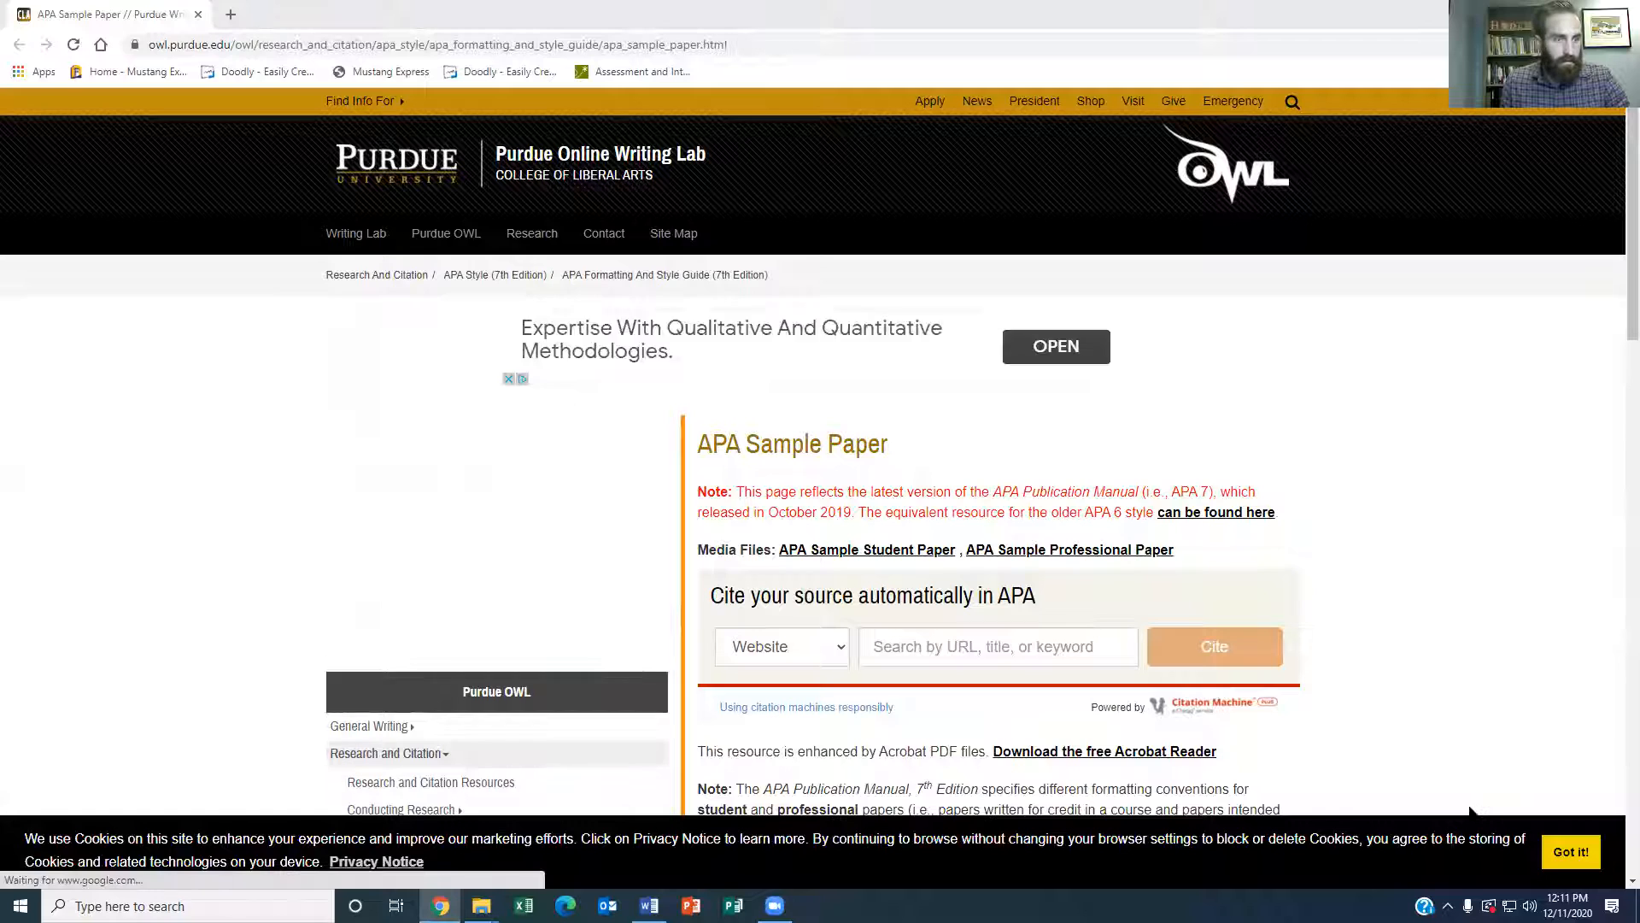
Examine the APA Sample Paper page, including its notes, the APA 7th Edition guide topics and the embedded sample papers.
scroll(1146, 617, "down", 4)
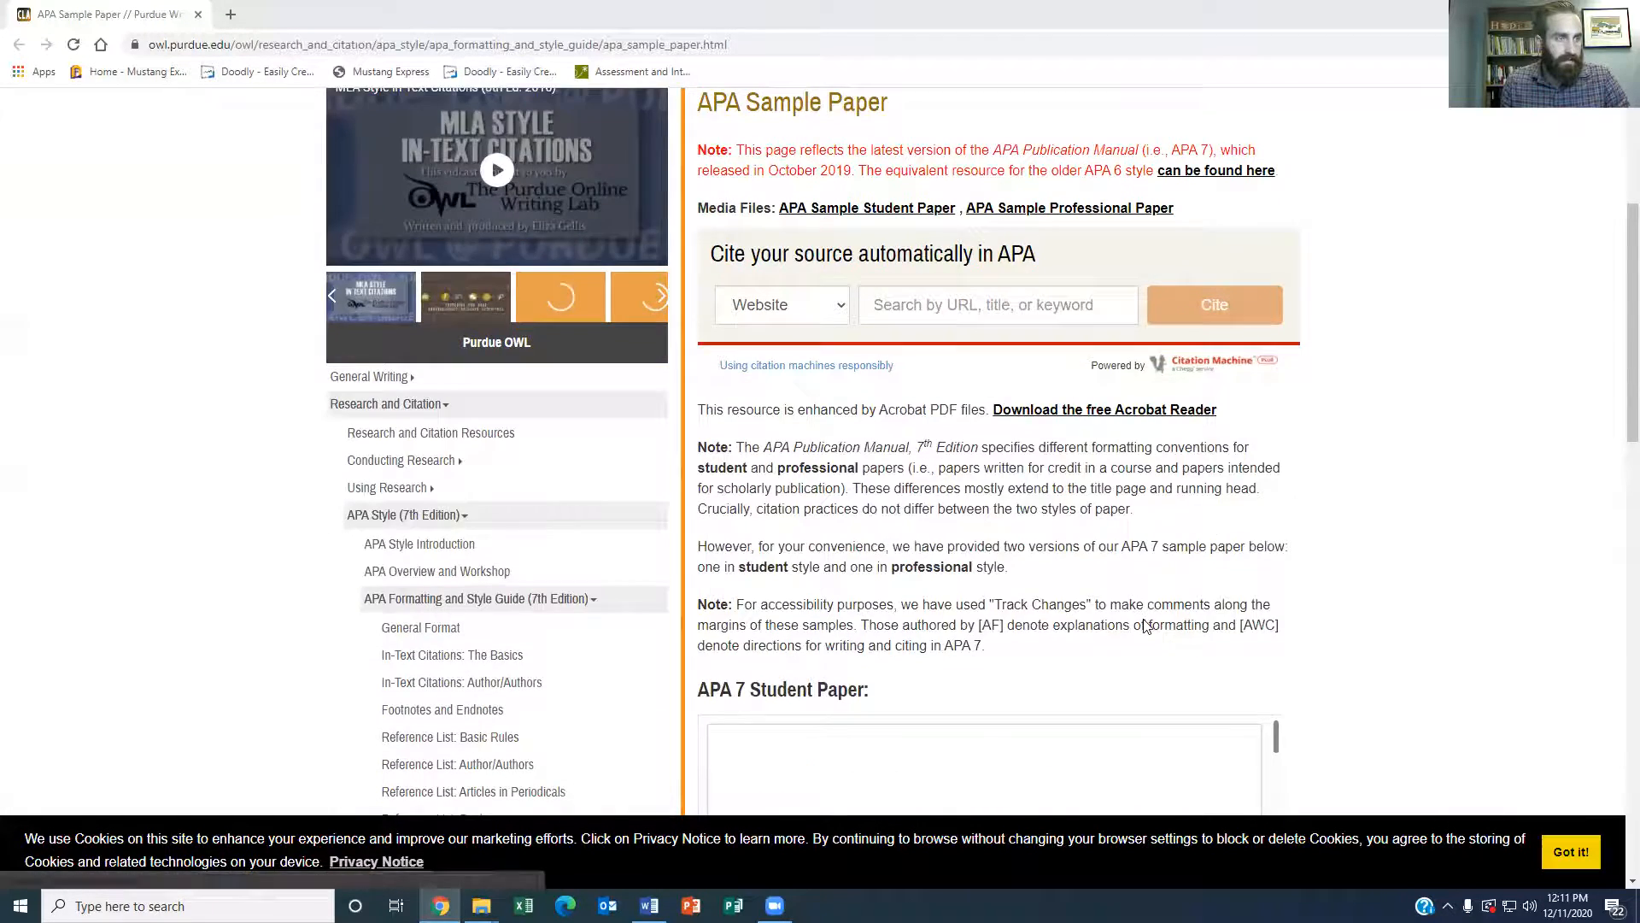
scroll(1147, 625, "up", 4)
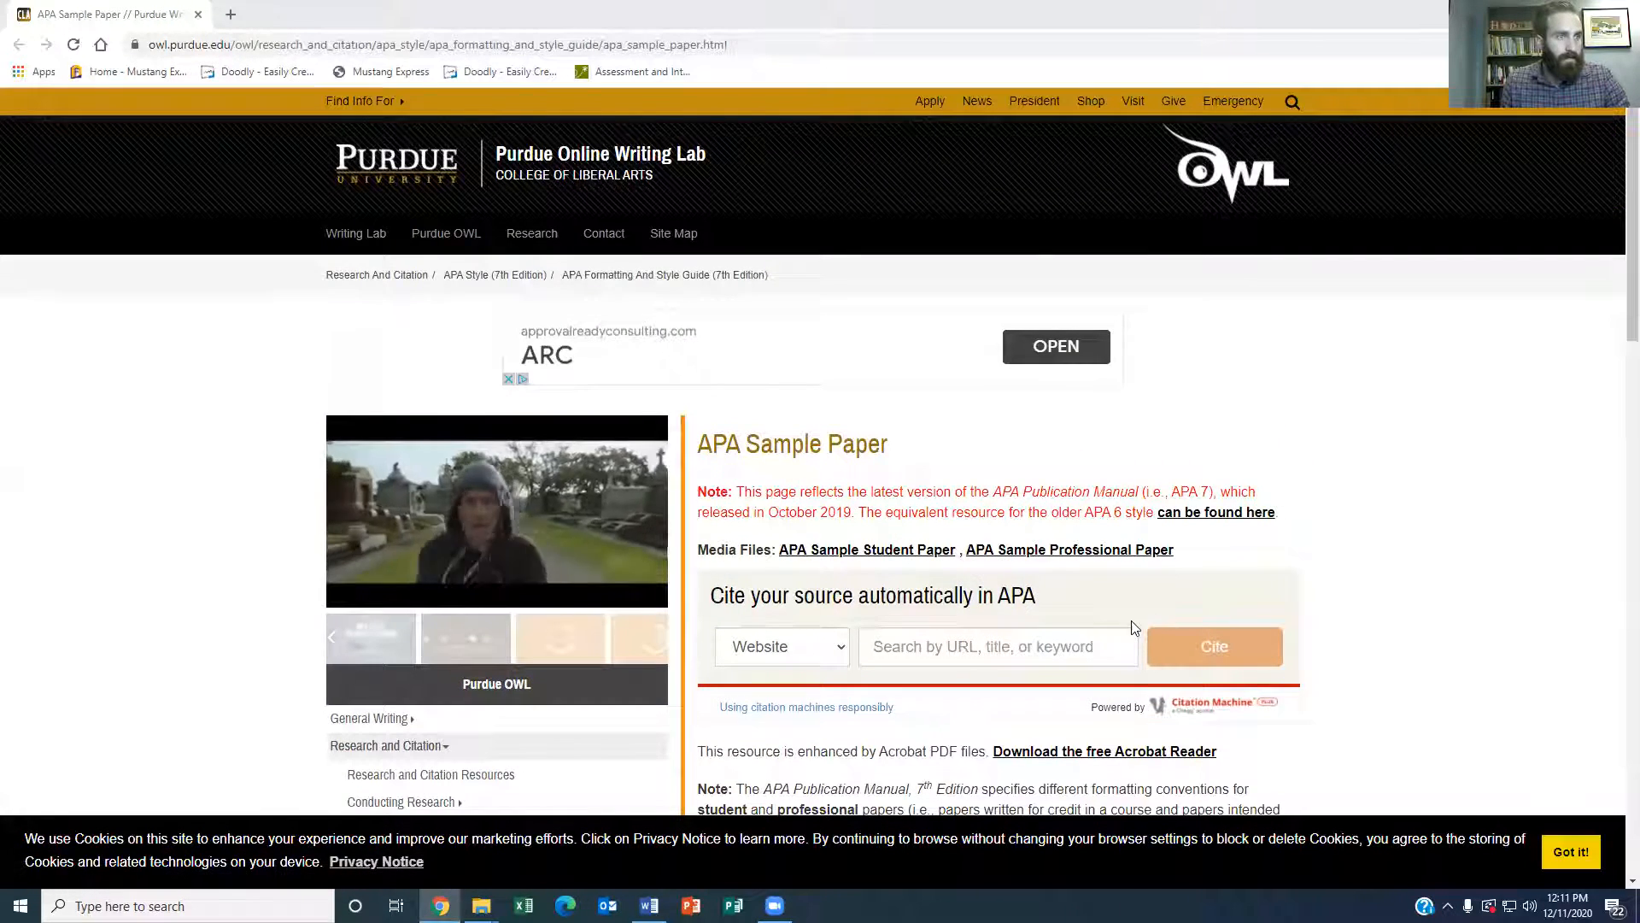
scroll(1134, 628, "down", 3)
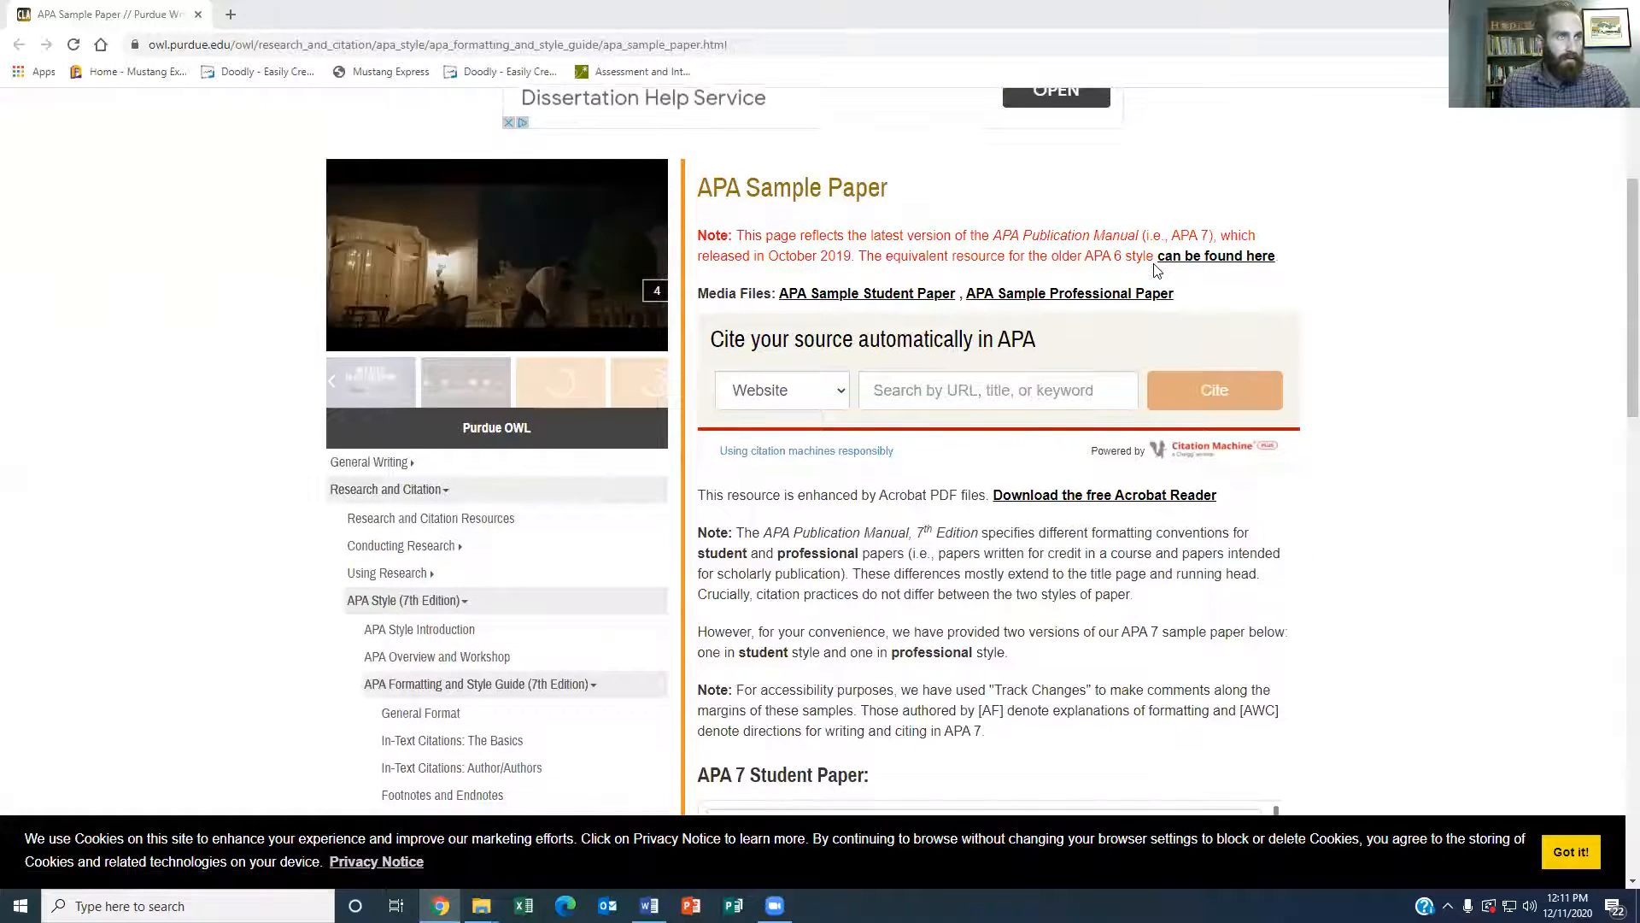
scroll(988, 447, "down", 2)
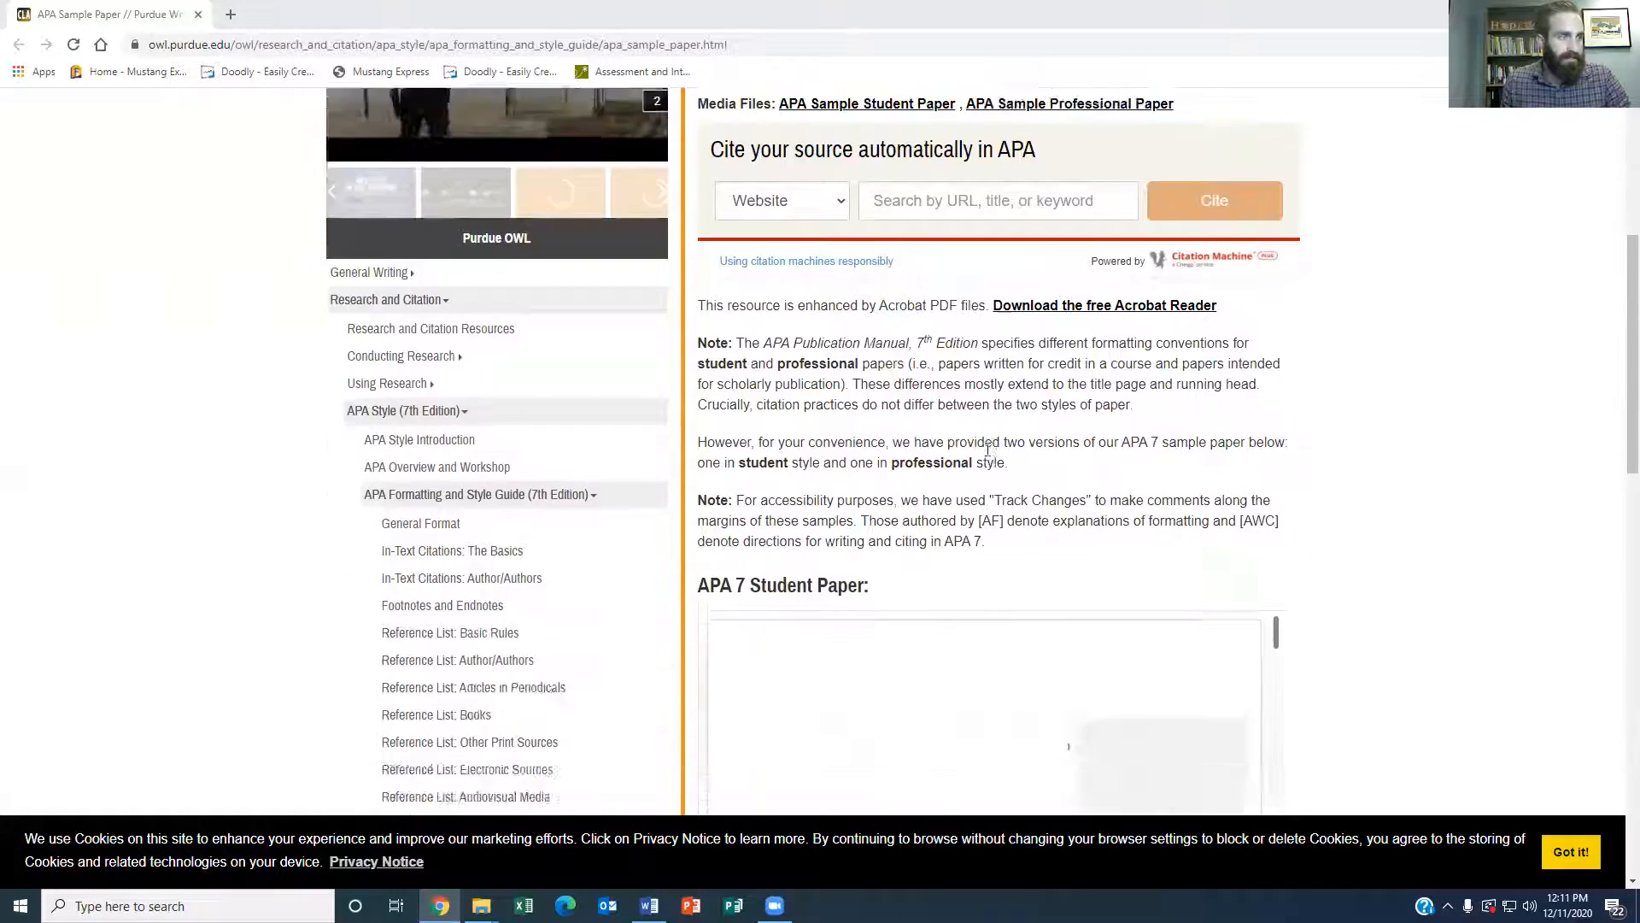
scroll(989, 448, "down", 2)
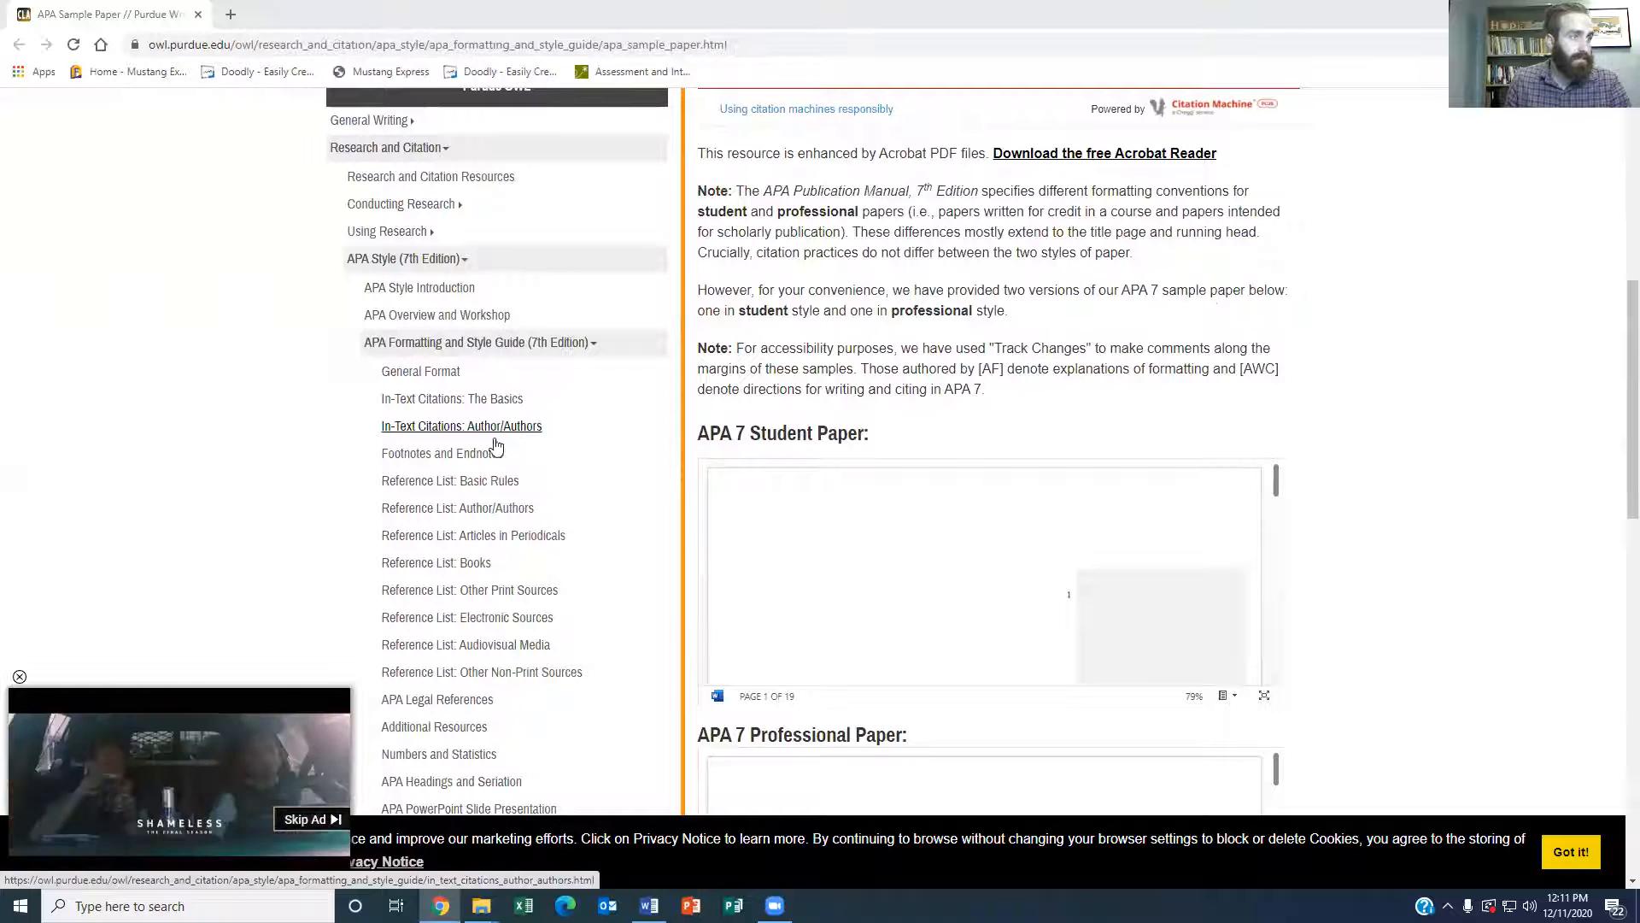
scroll(521, 470, "down", 1)
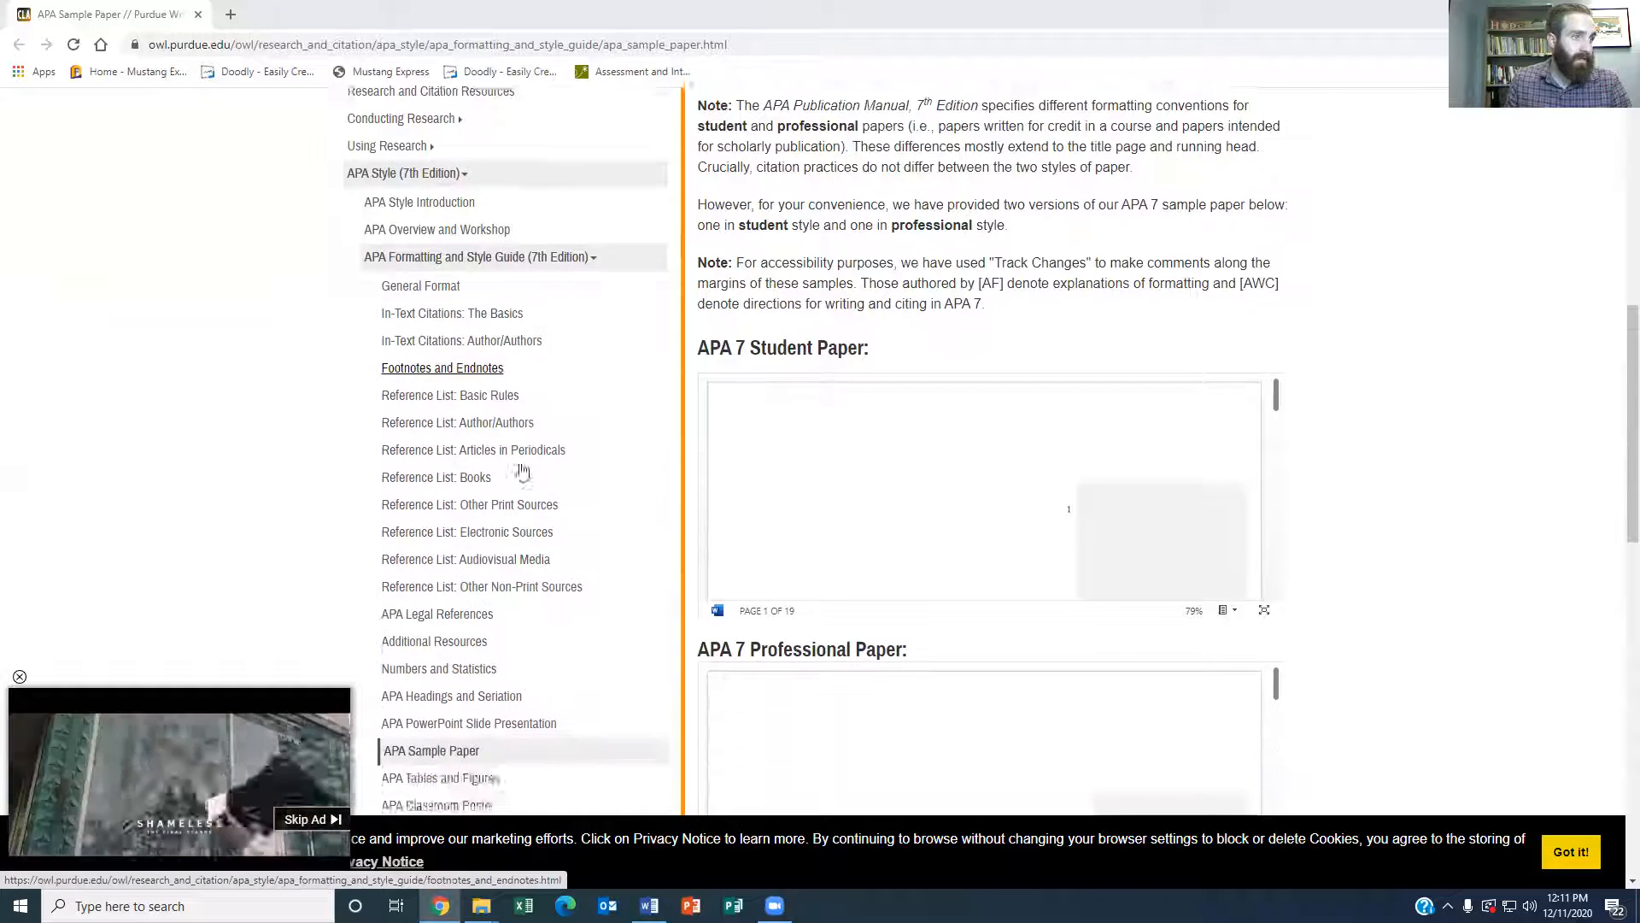
scroll(523, 470, "down", 3)
scroll(521, 470, "down", 1)
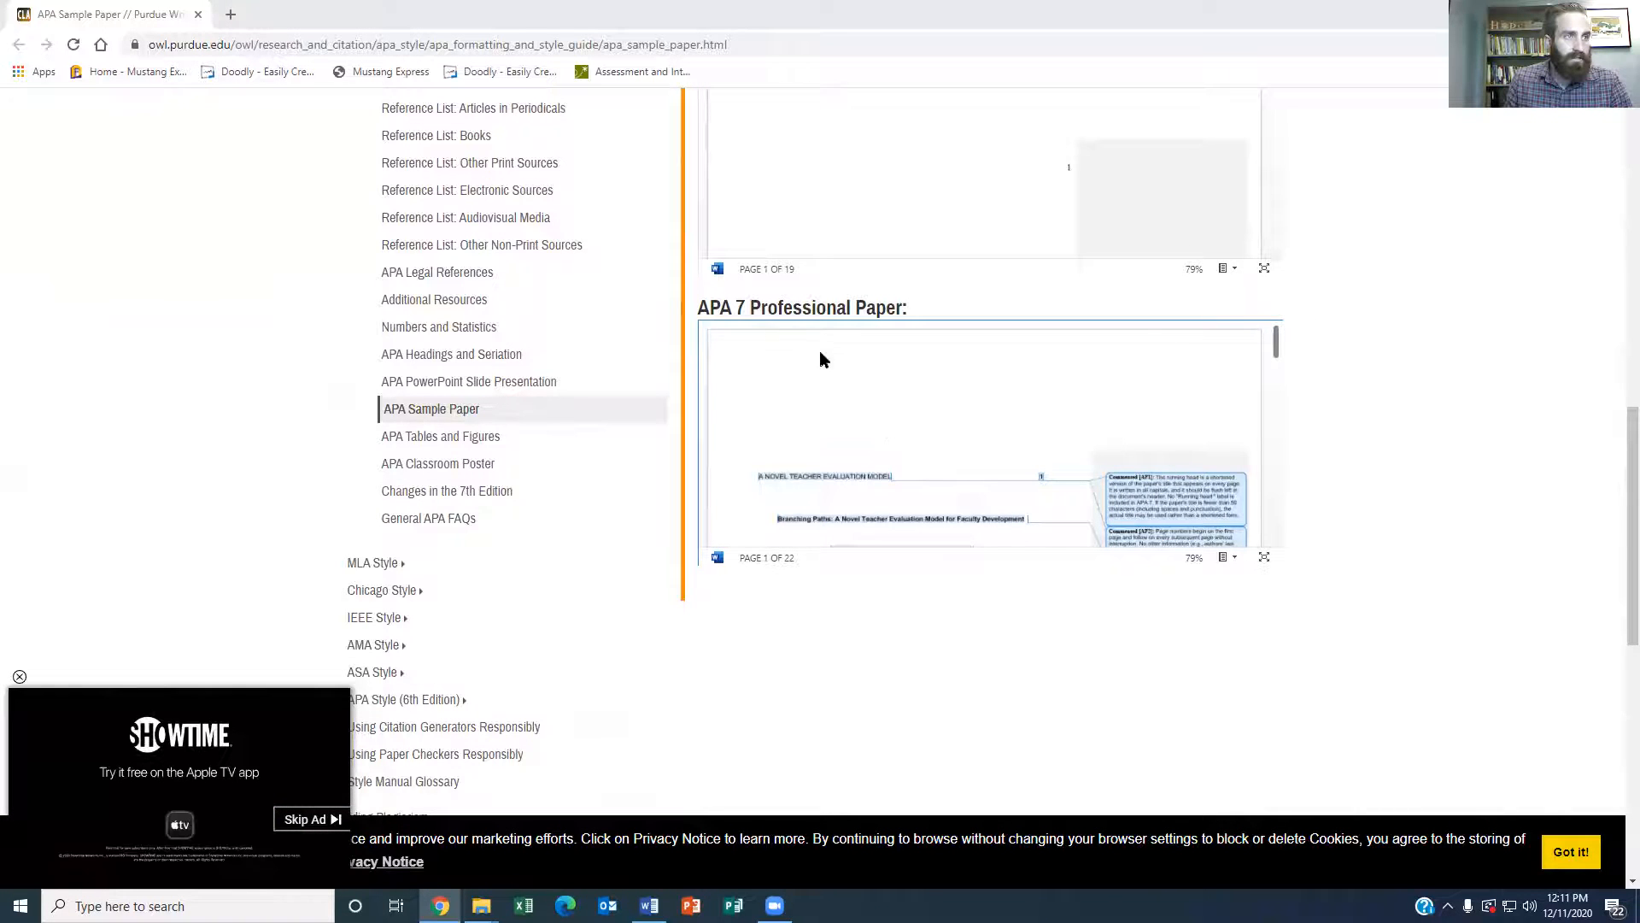
Open the APA 7 Student Paper in full-page view and examine its title page layout and comments.
scroll(820, 359, "up", 2)
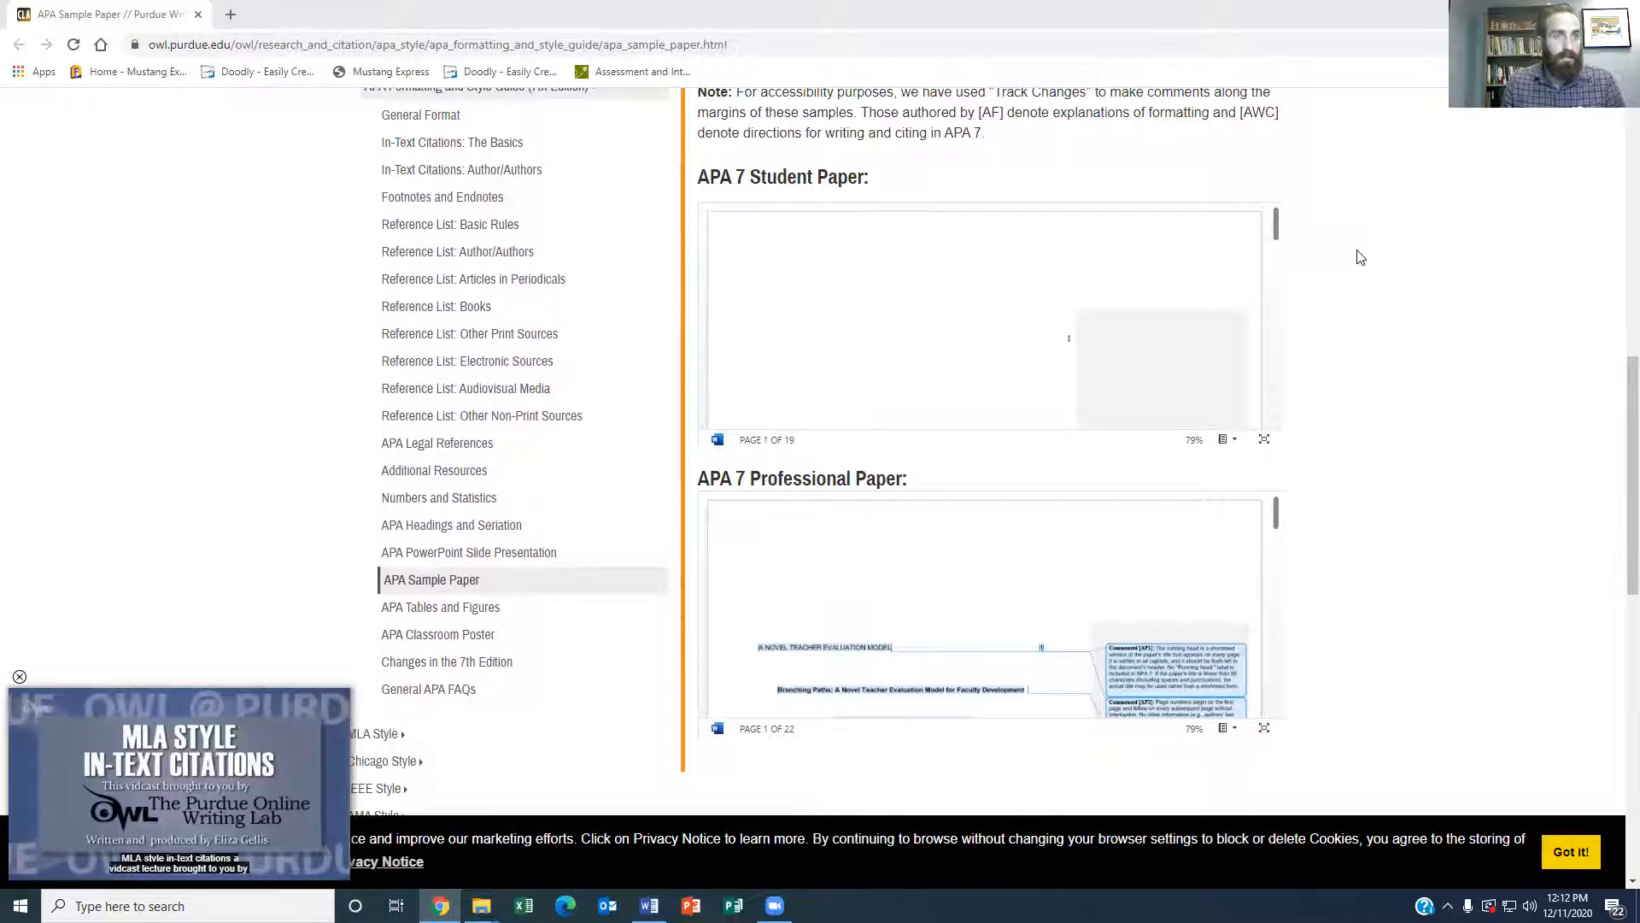
left_click(1264, 441)
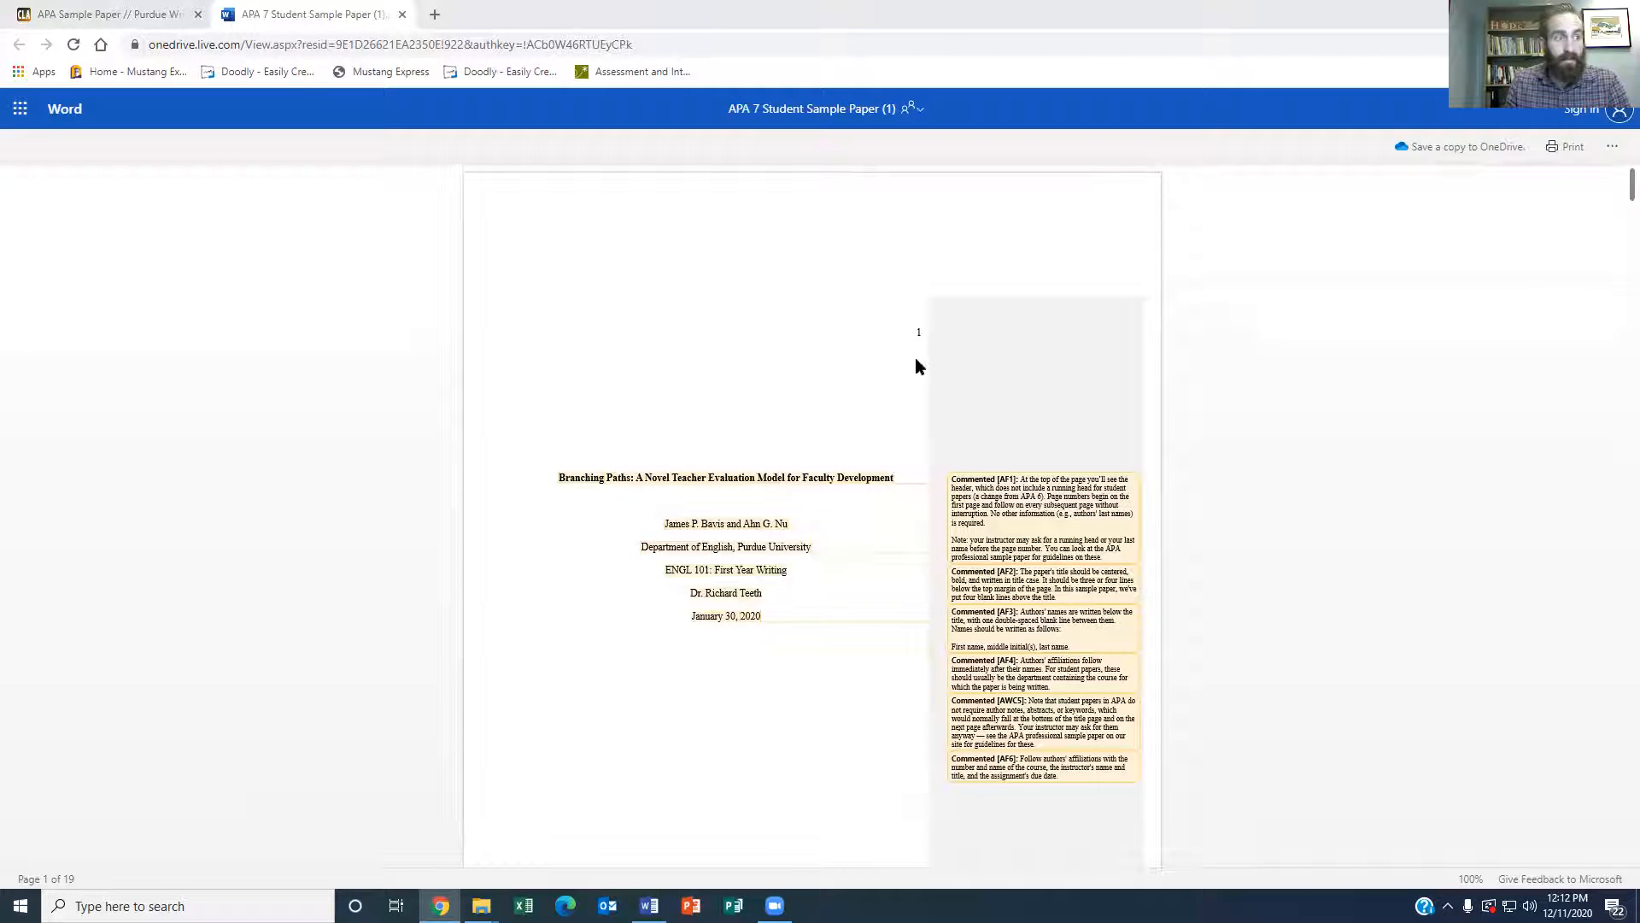
scroll(885, 383, "down", 1)
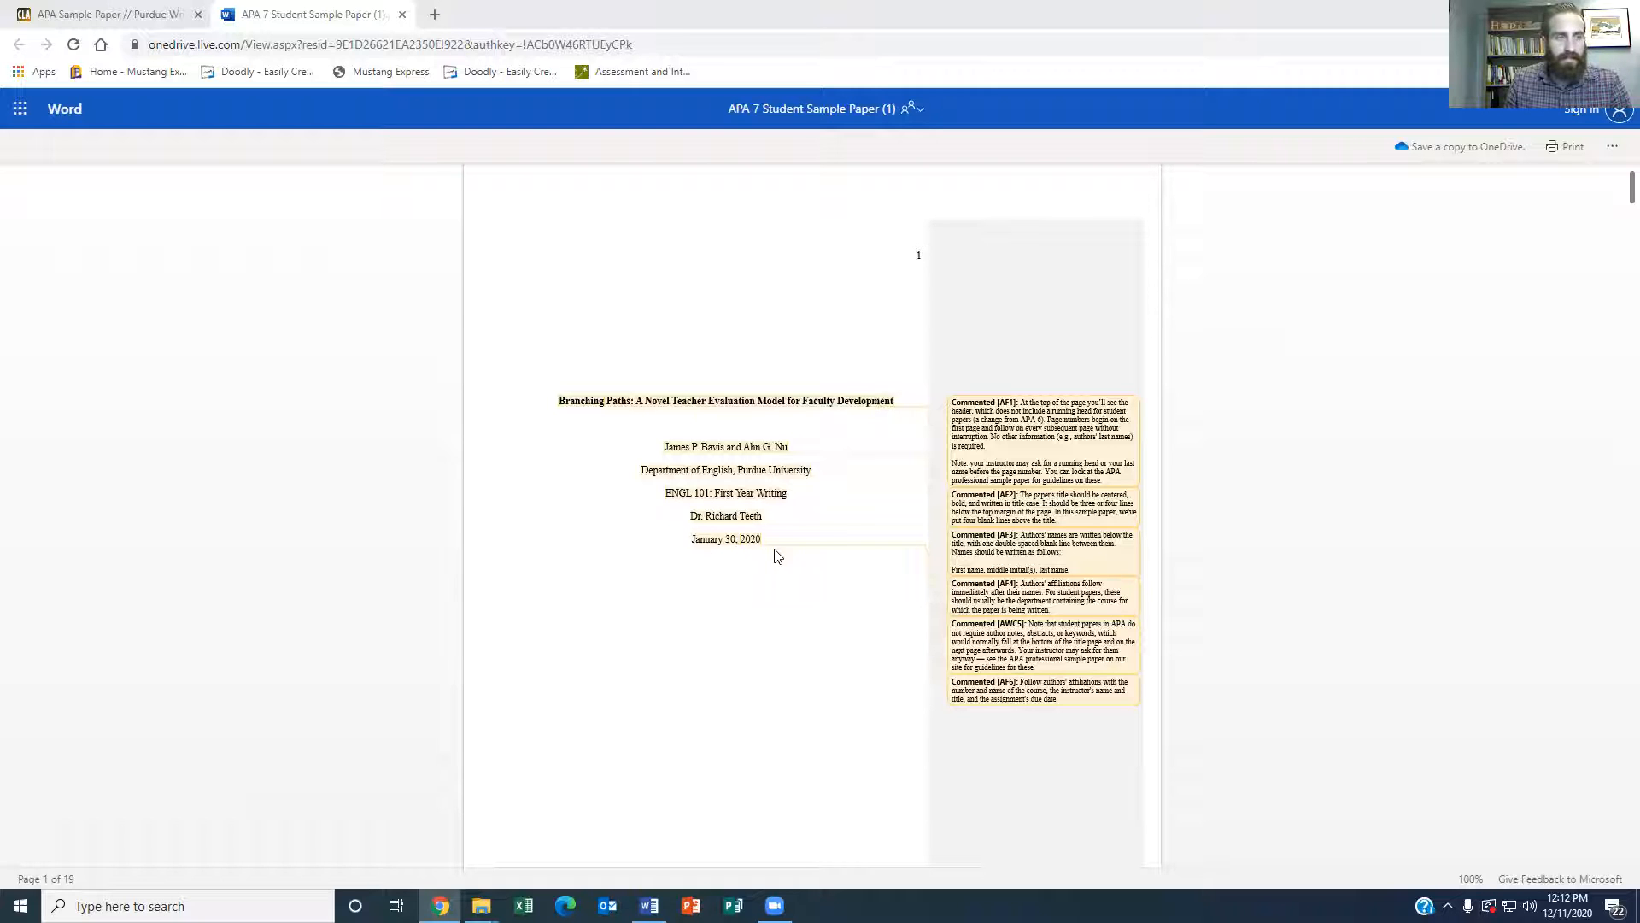
scroll(820, 476, "down", 7)
scroll(815, 478, "up", 7)
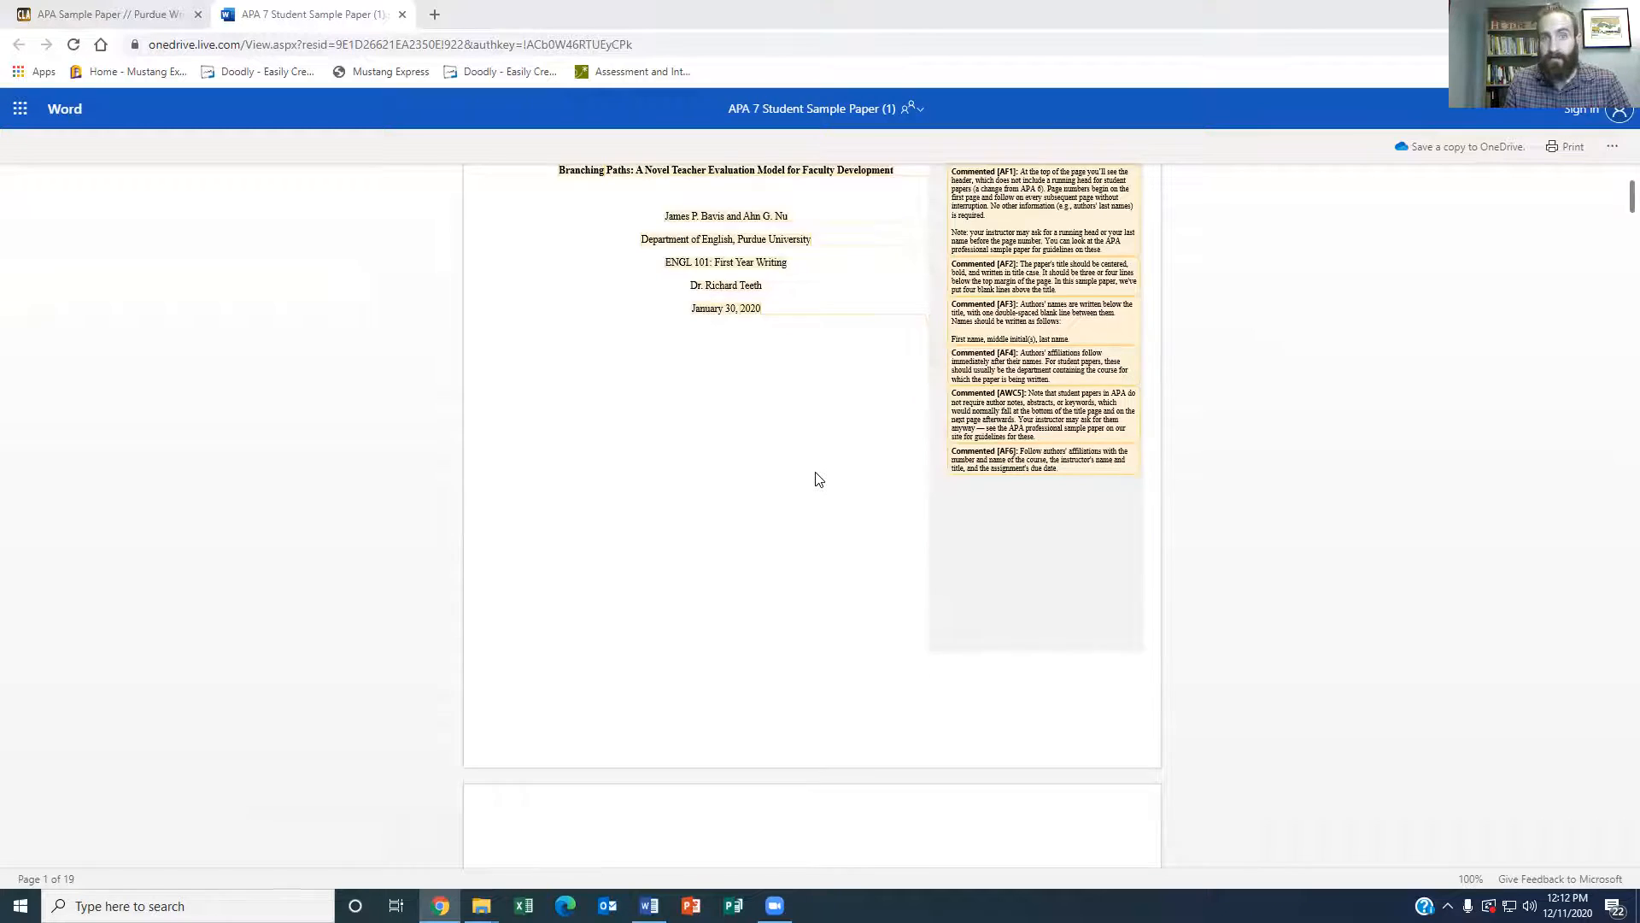
Review the first body page of the student paper and highlight the paper title above its opening paragraph.
scroll(815, 478, "down", 5)
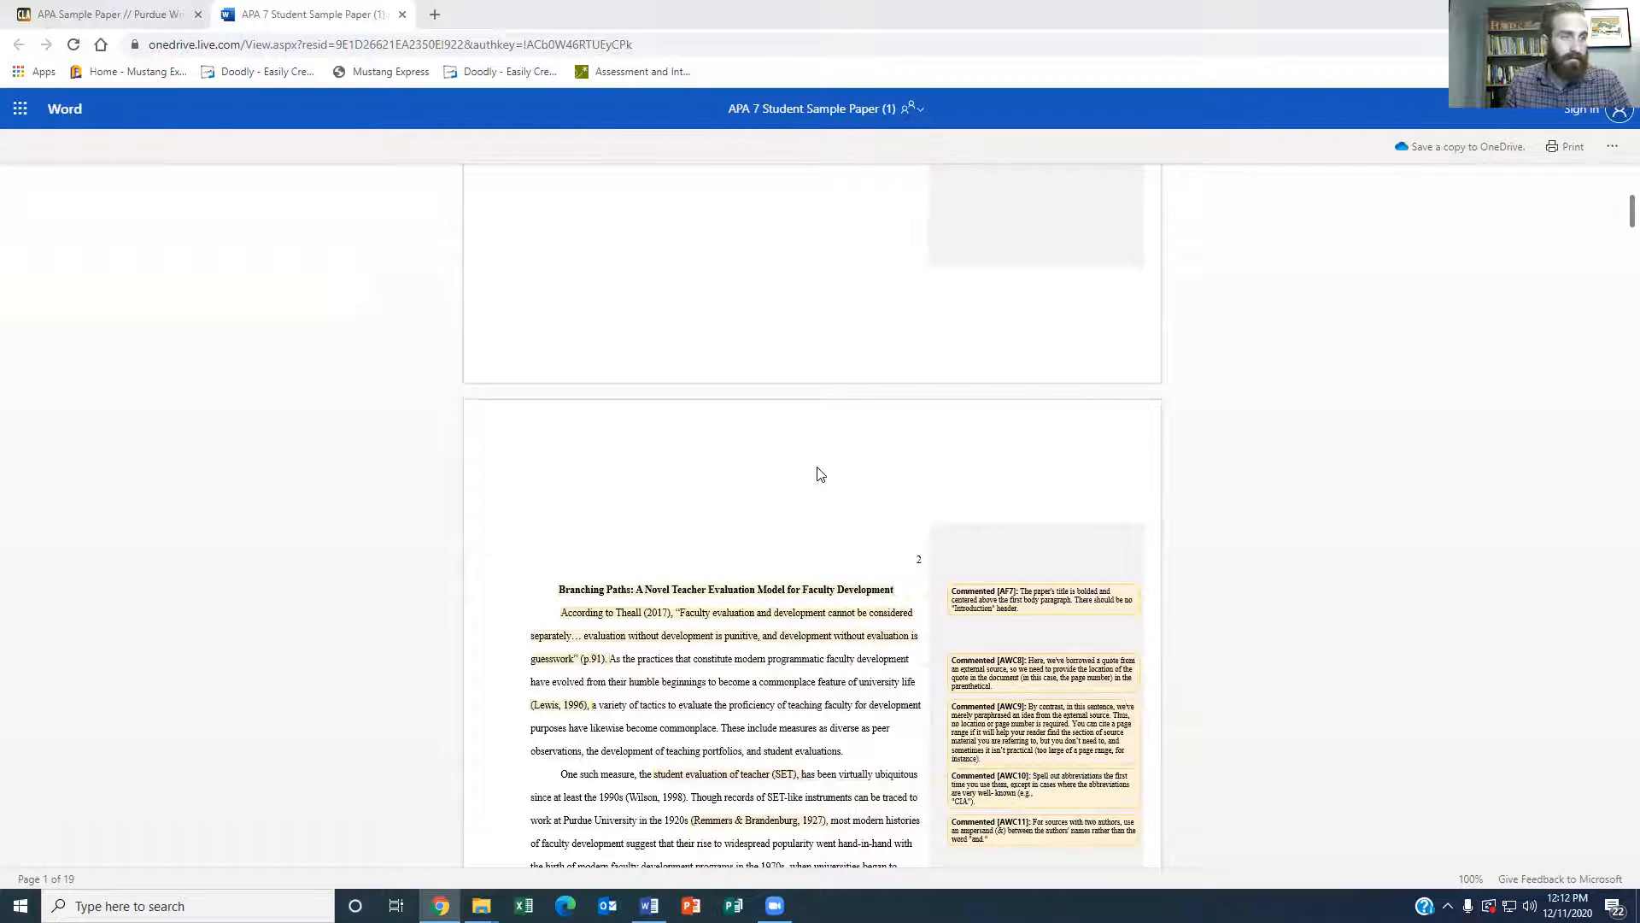
scroll(820, 476, "down", 2)
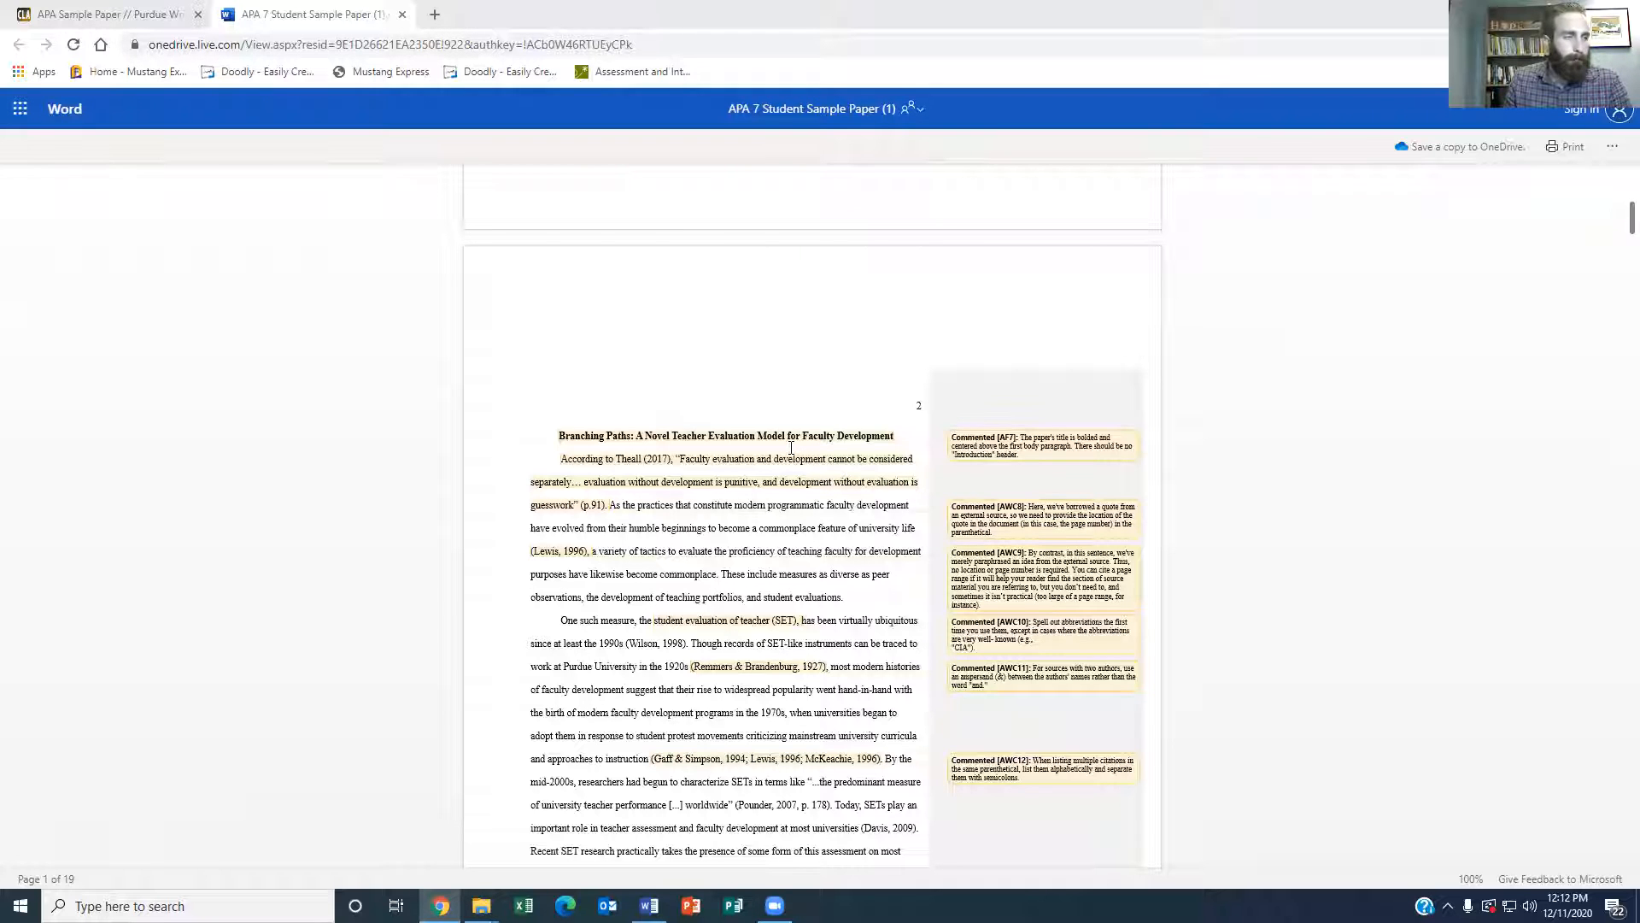
scroll(786, 438, "down", 2)
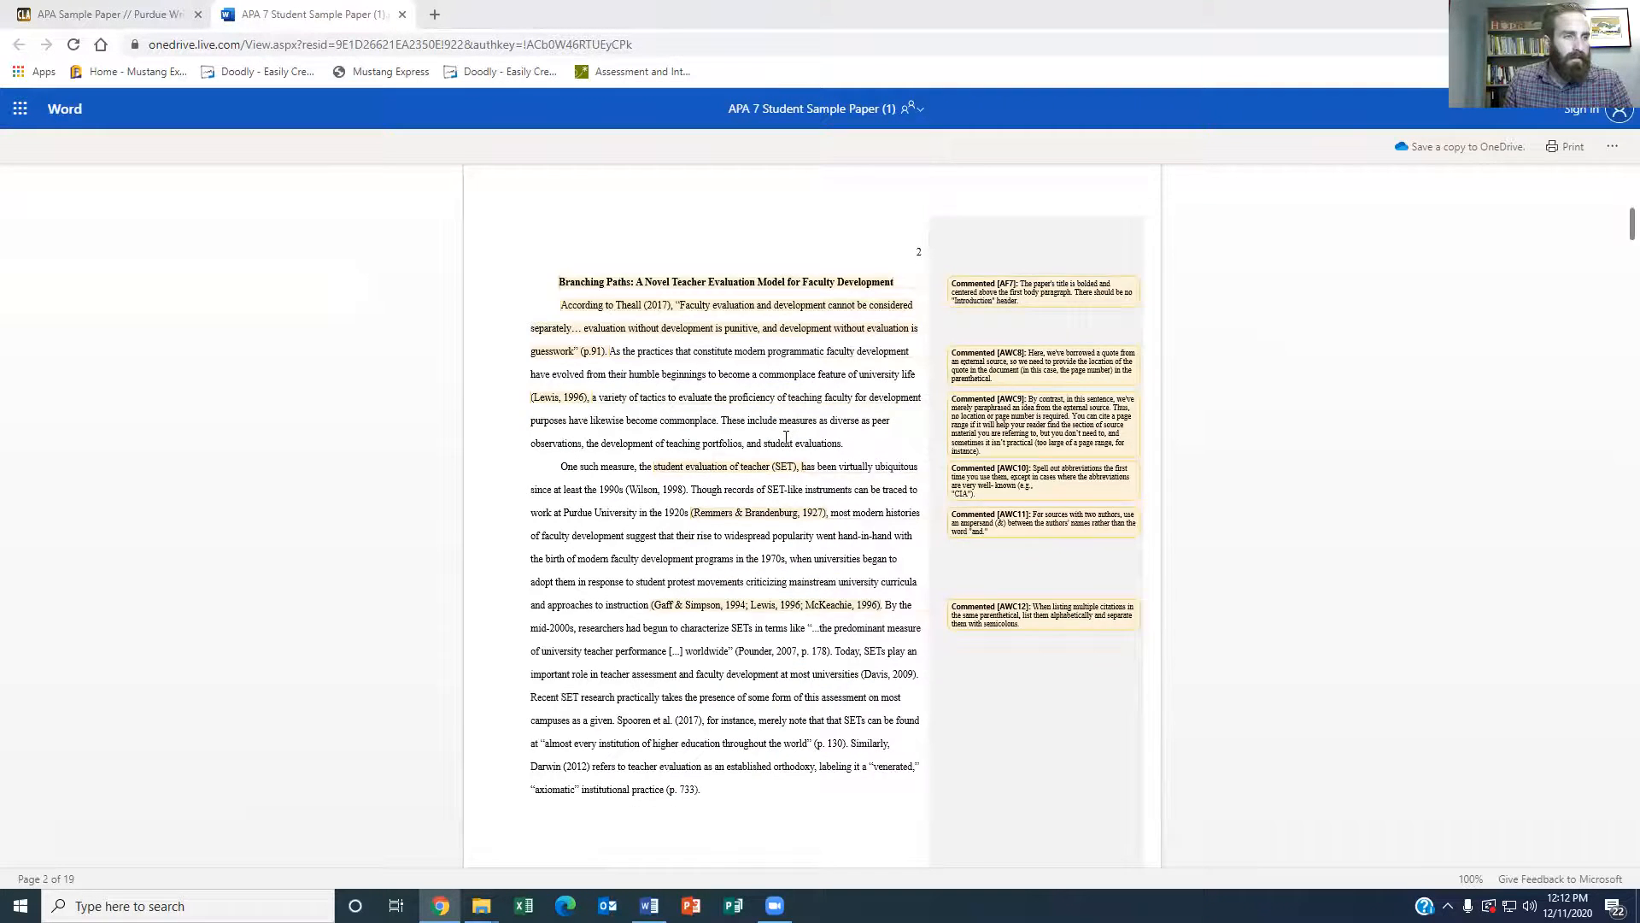
scroll(786, 437, "down", 8)
scroll(784, 438, "up", 11)
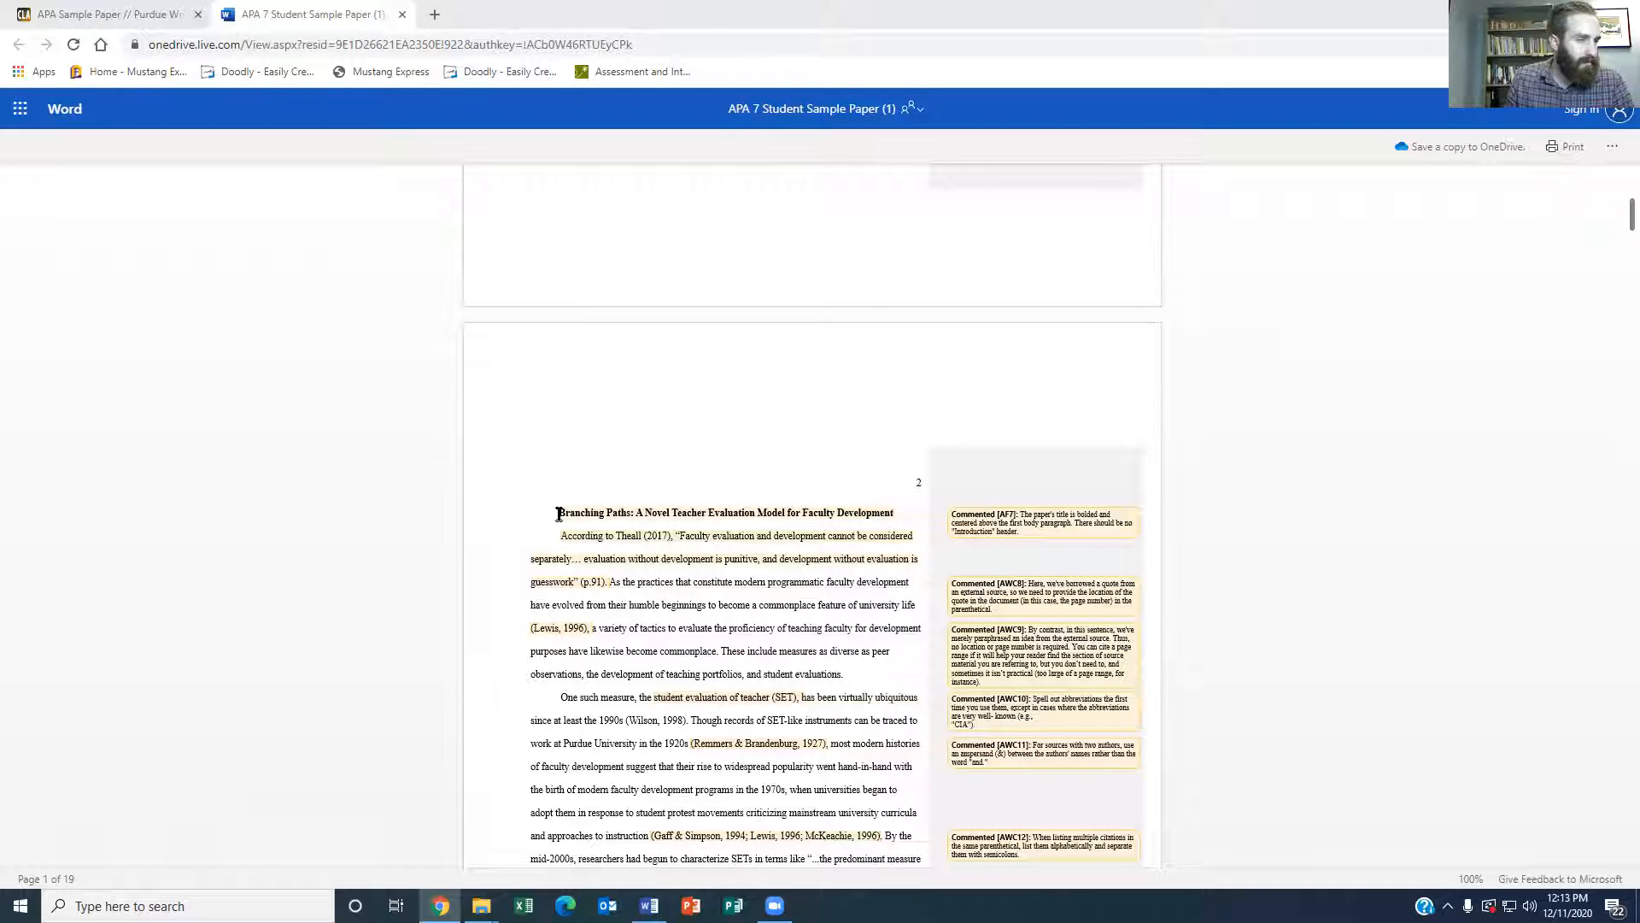
left_click_drag(557, 513, 897, 513)
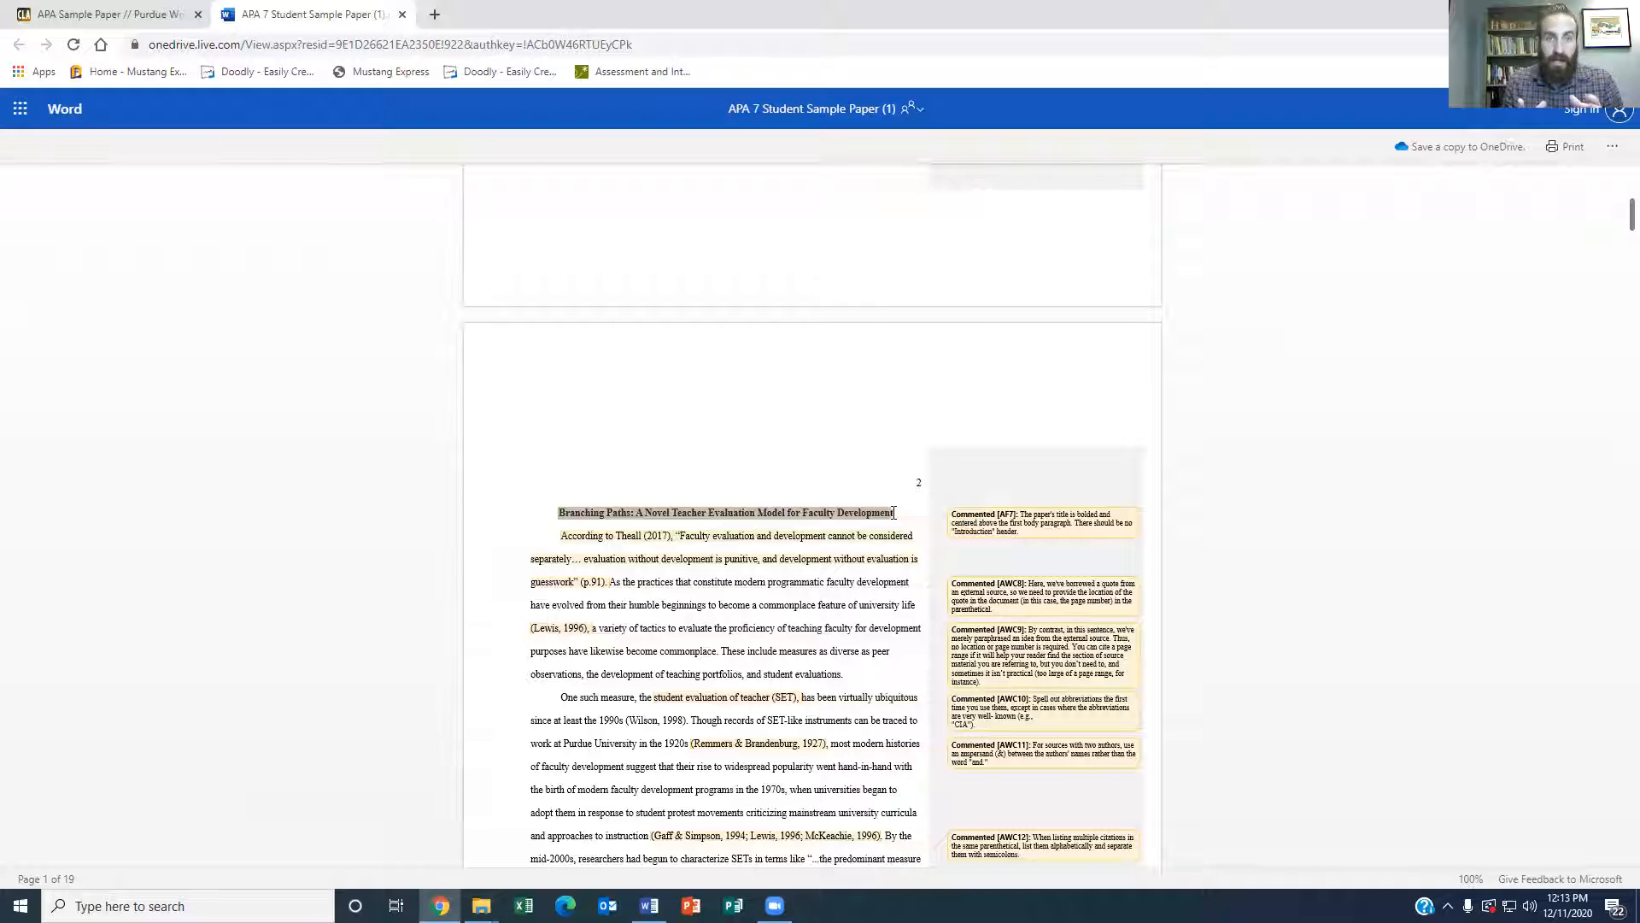
On page 4, highlight the Level 1 heading "Literature Review" and the Level 2 heading "Effective Teaching: A Contextual Construct".
scroll(889, 514, "down", 5)
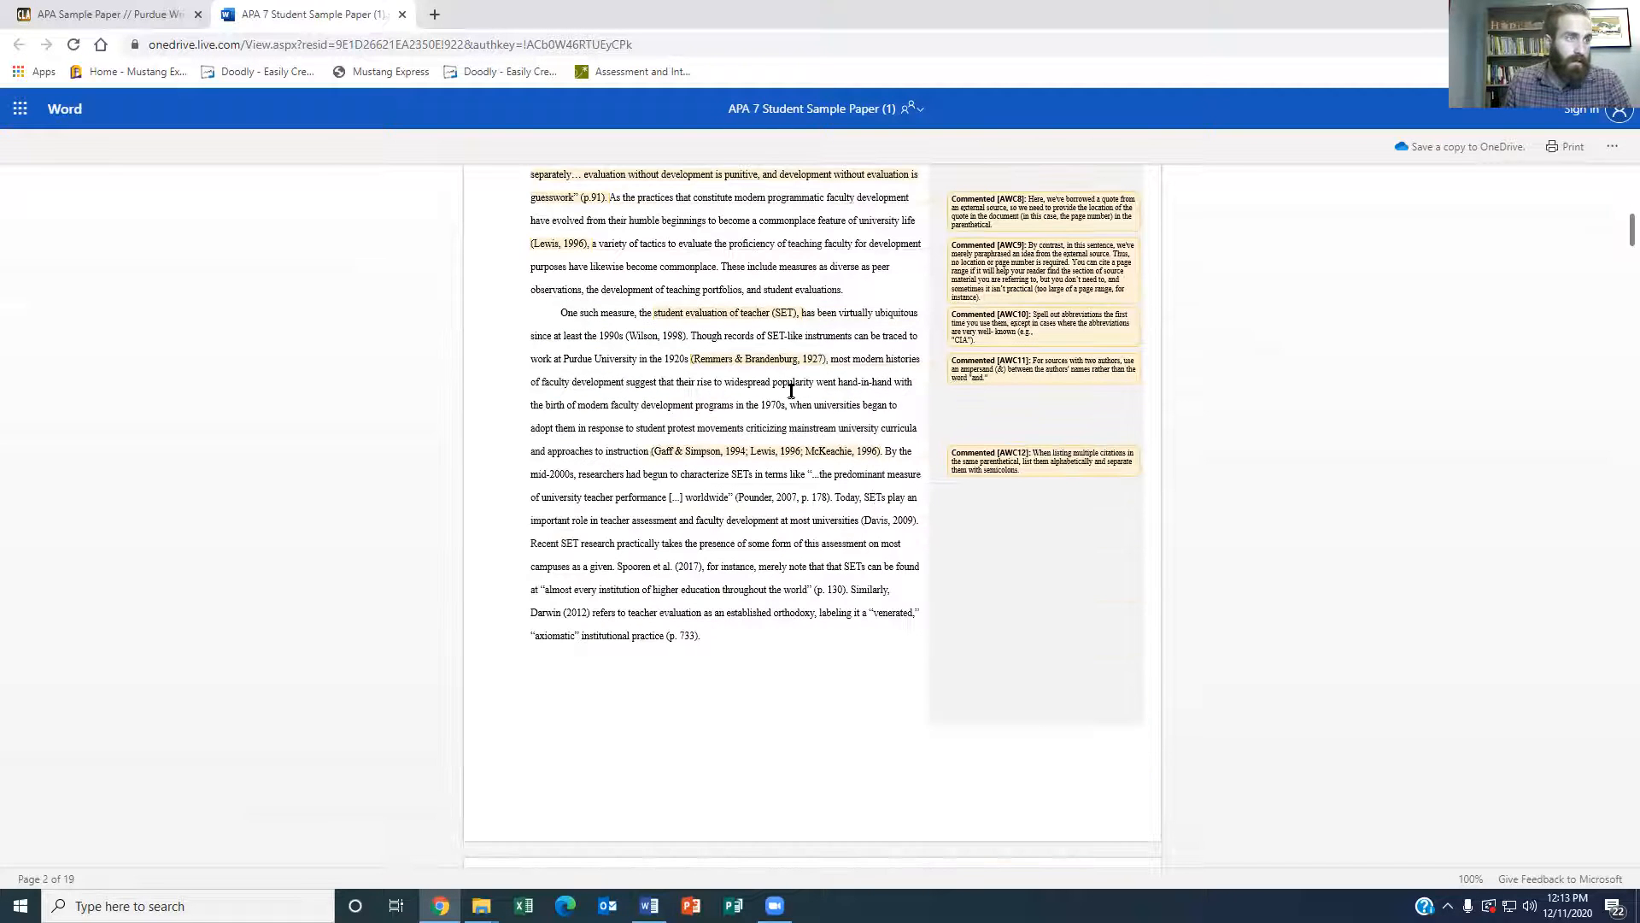
scroll(758, 353, "down", 8)
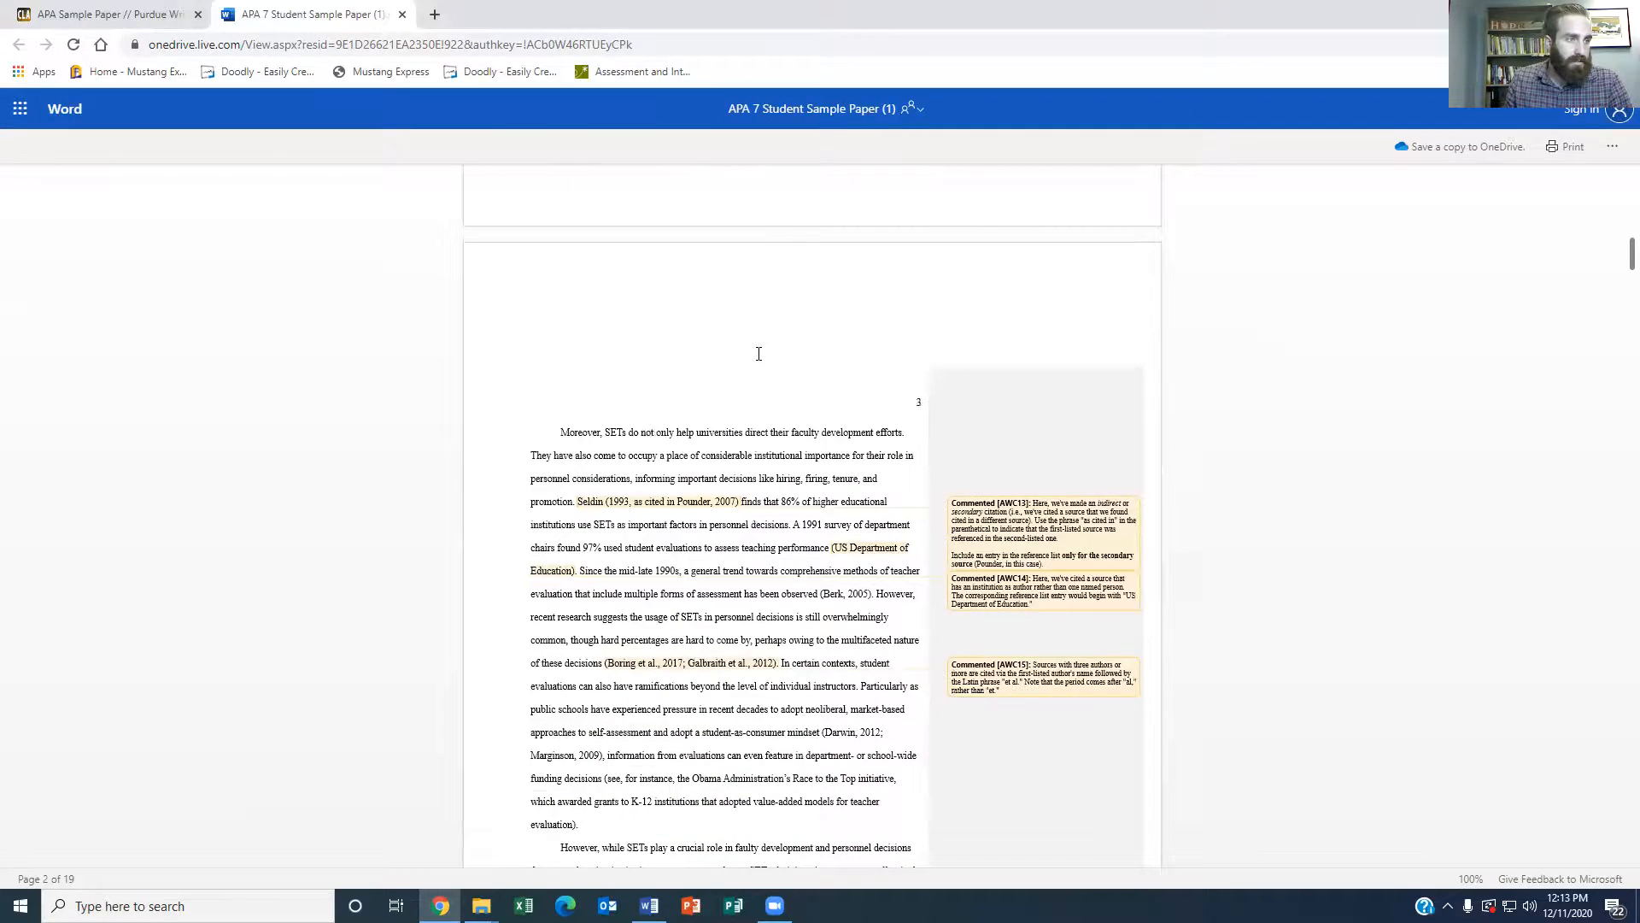
scroll(758, 353, "down", 14)
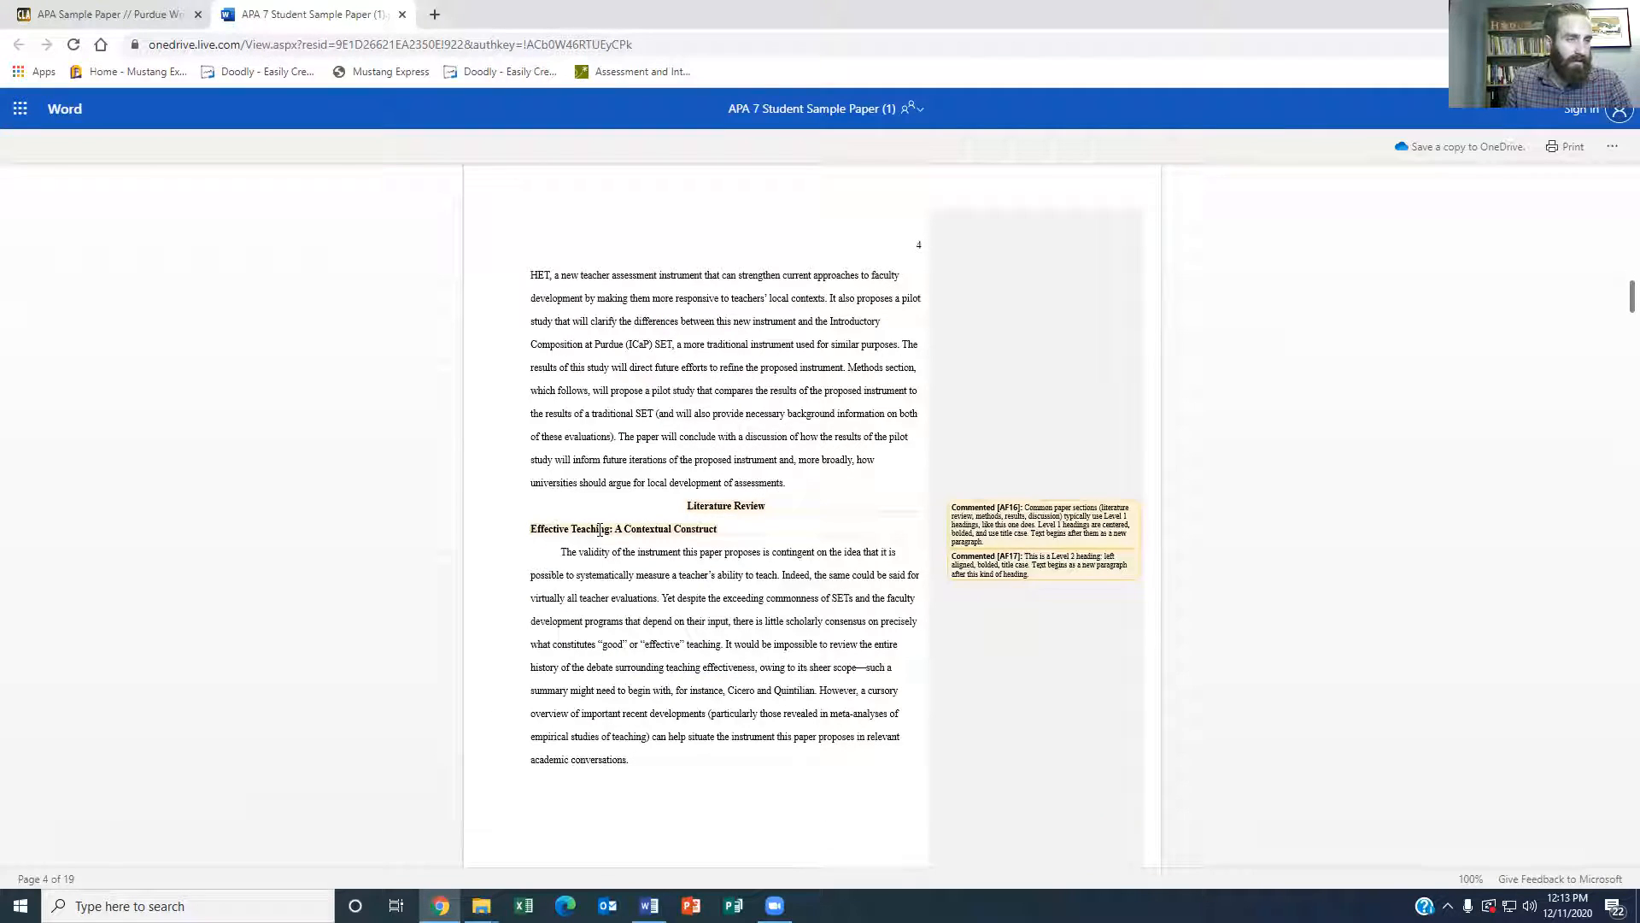
left_click_drag(684, 505, 779, 505)
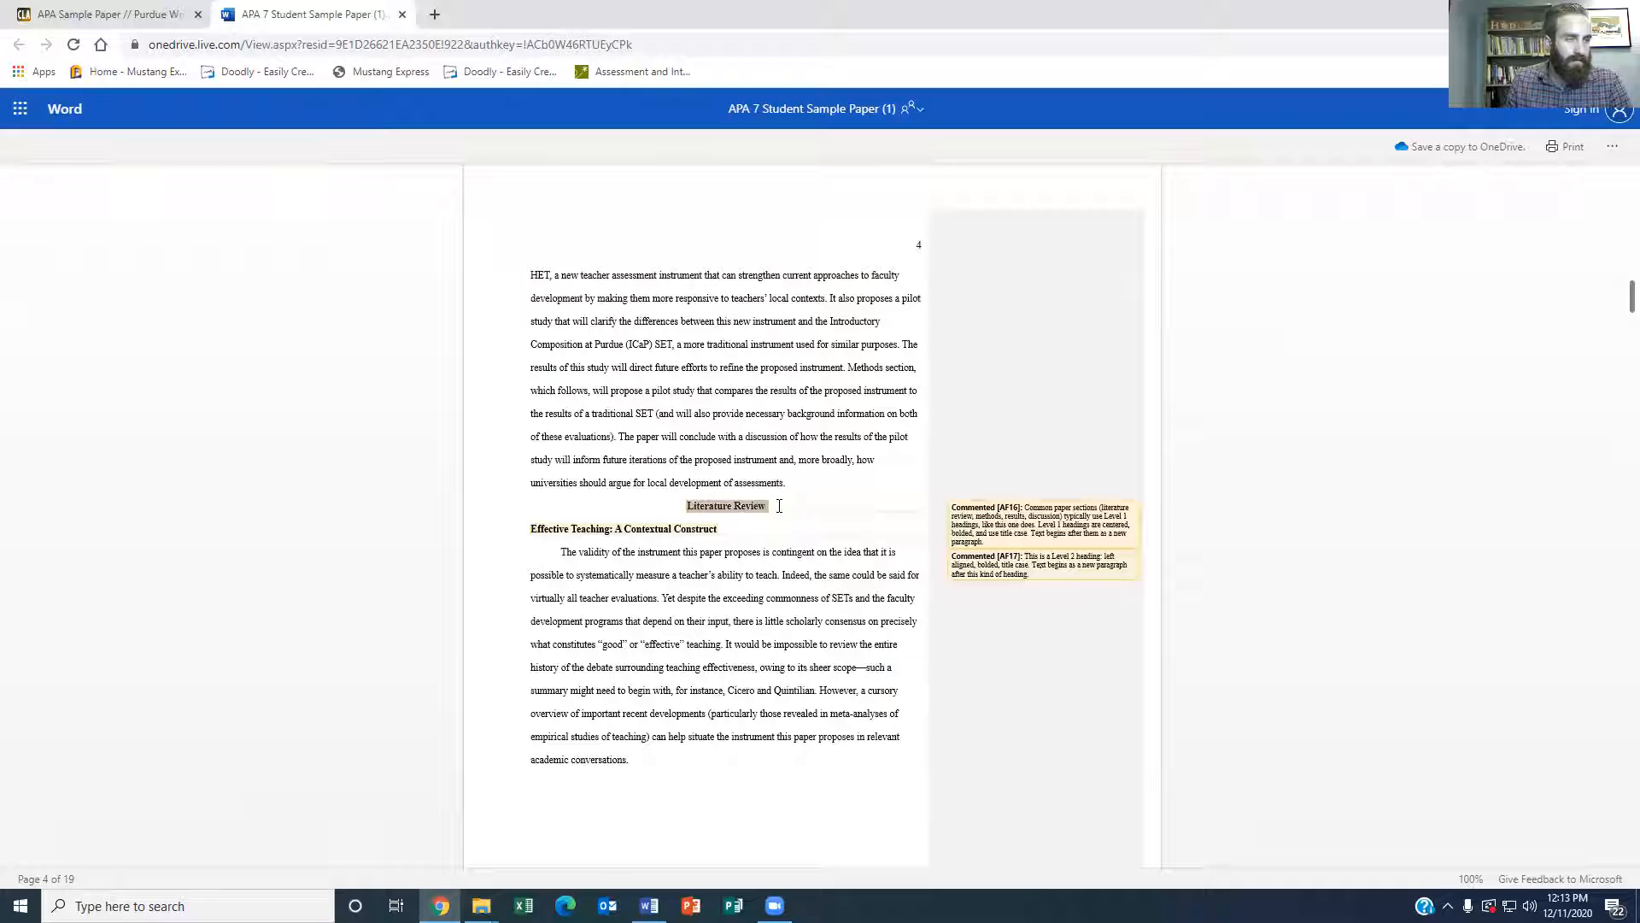
left_click_drag(528, 534, 749, 526)
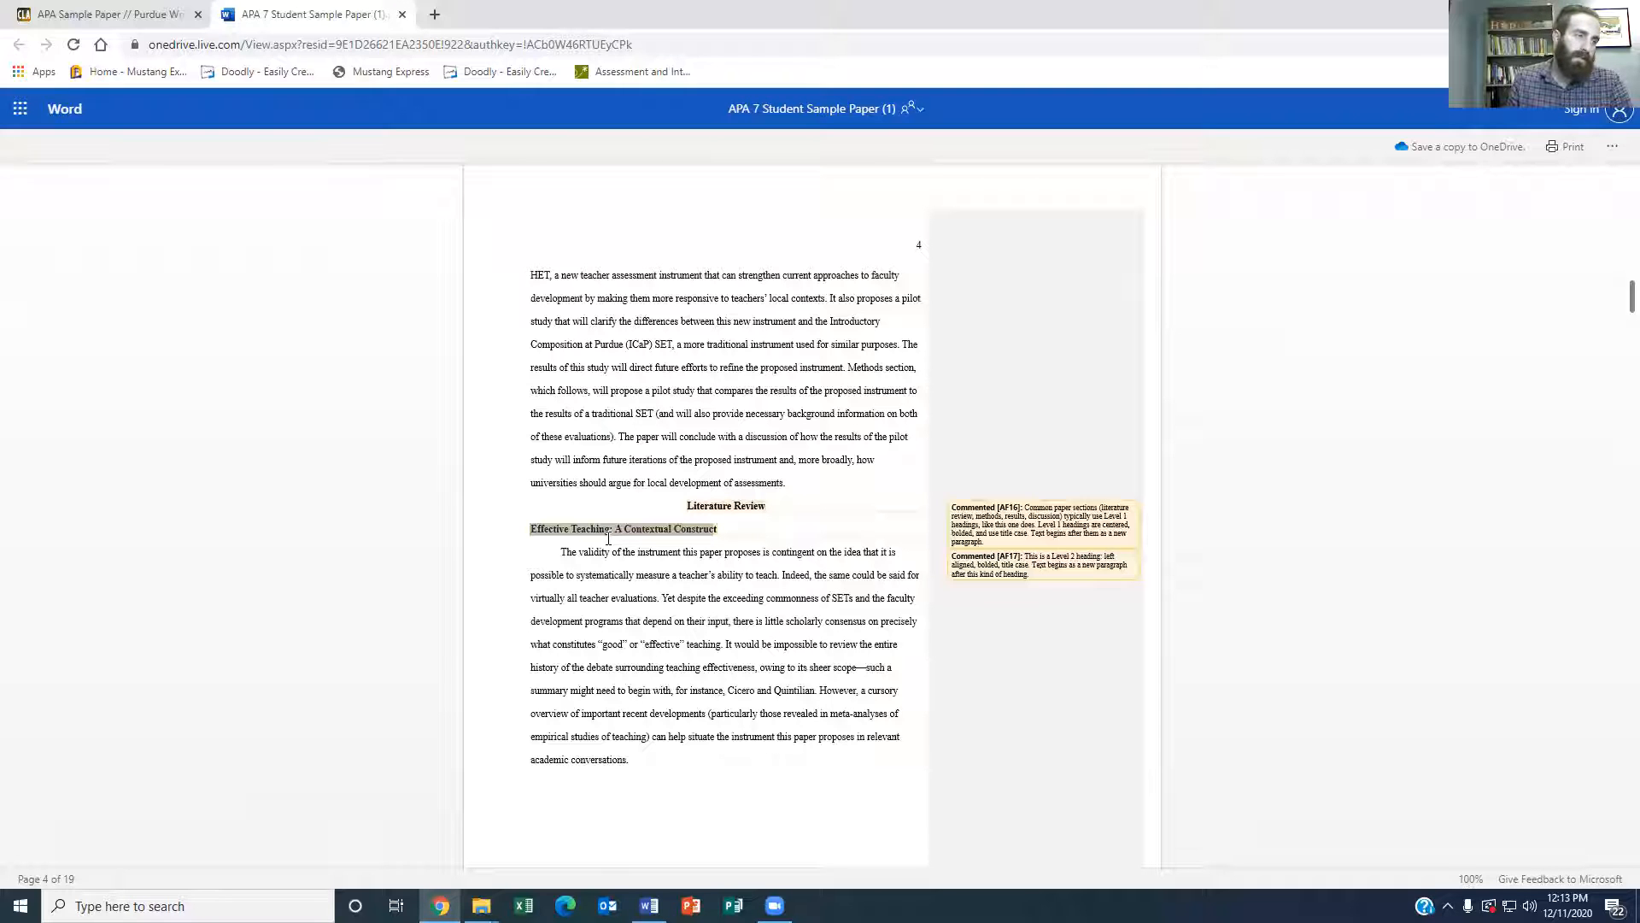
Highlight the Level 3 heading "Meta-analysis 1" on page 5 and compare it with the higher-level headings on page 4.
scroll(613, 568, "down", 5)
scroll(614, 570, "down", 2)
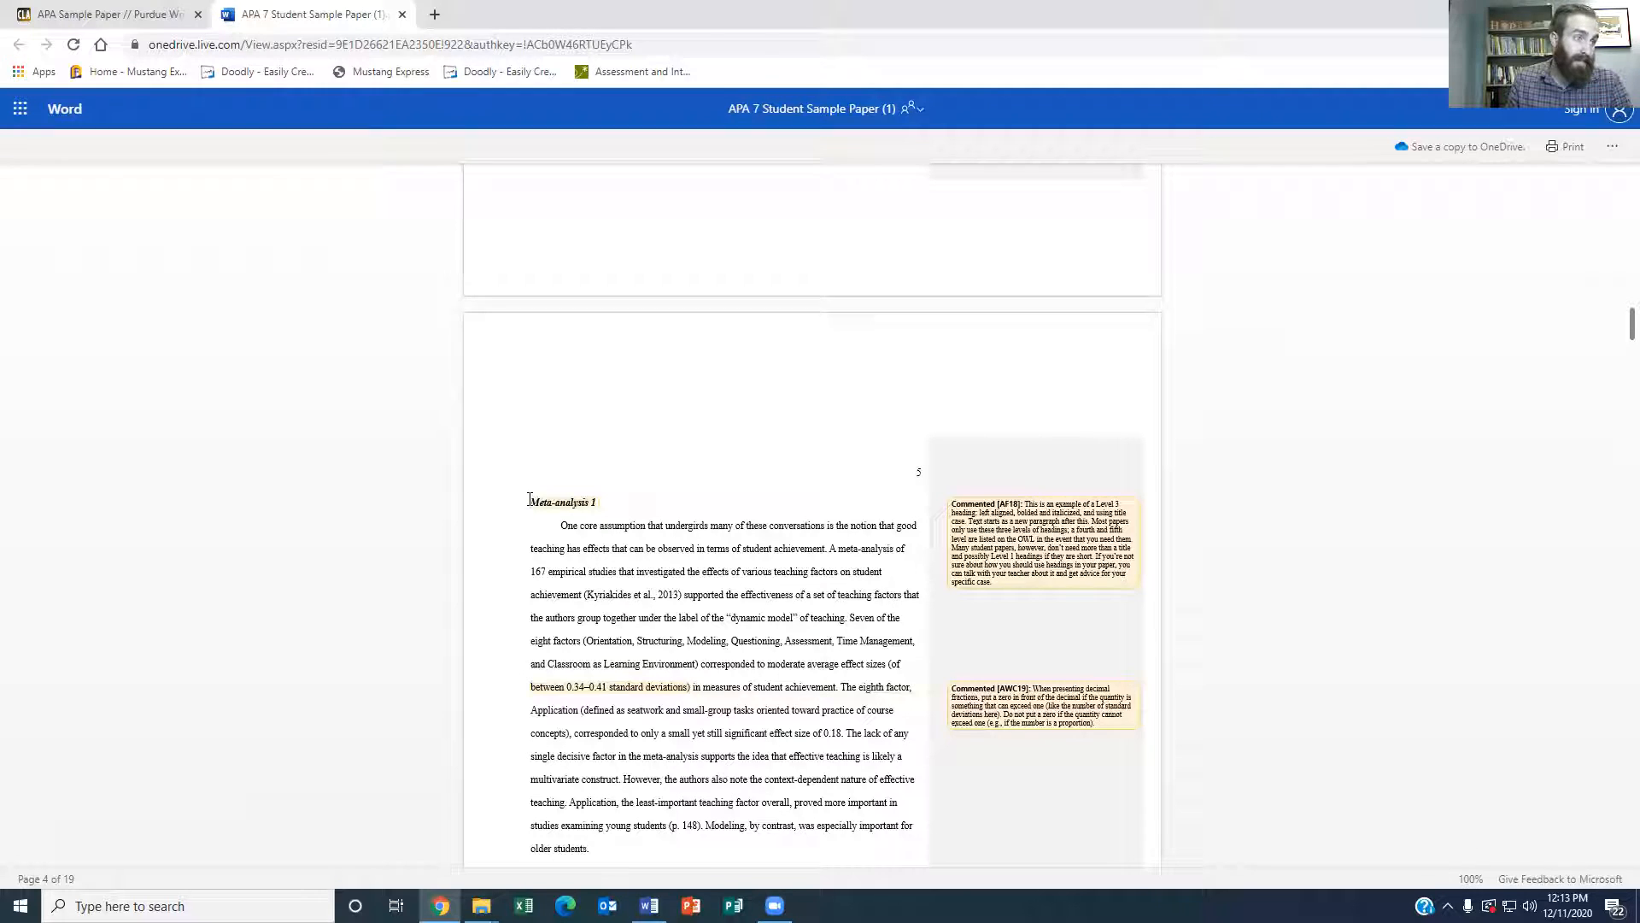
left_click_drag(529, 502, 607, 506)
scroll(859, 641, "up", 8)
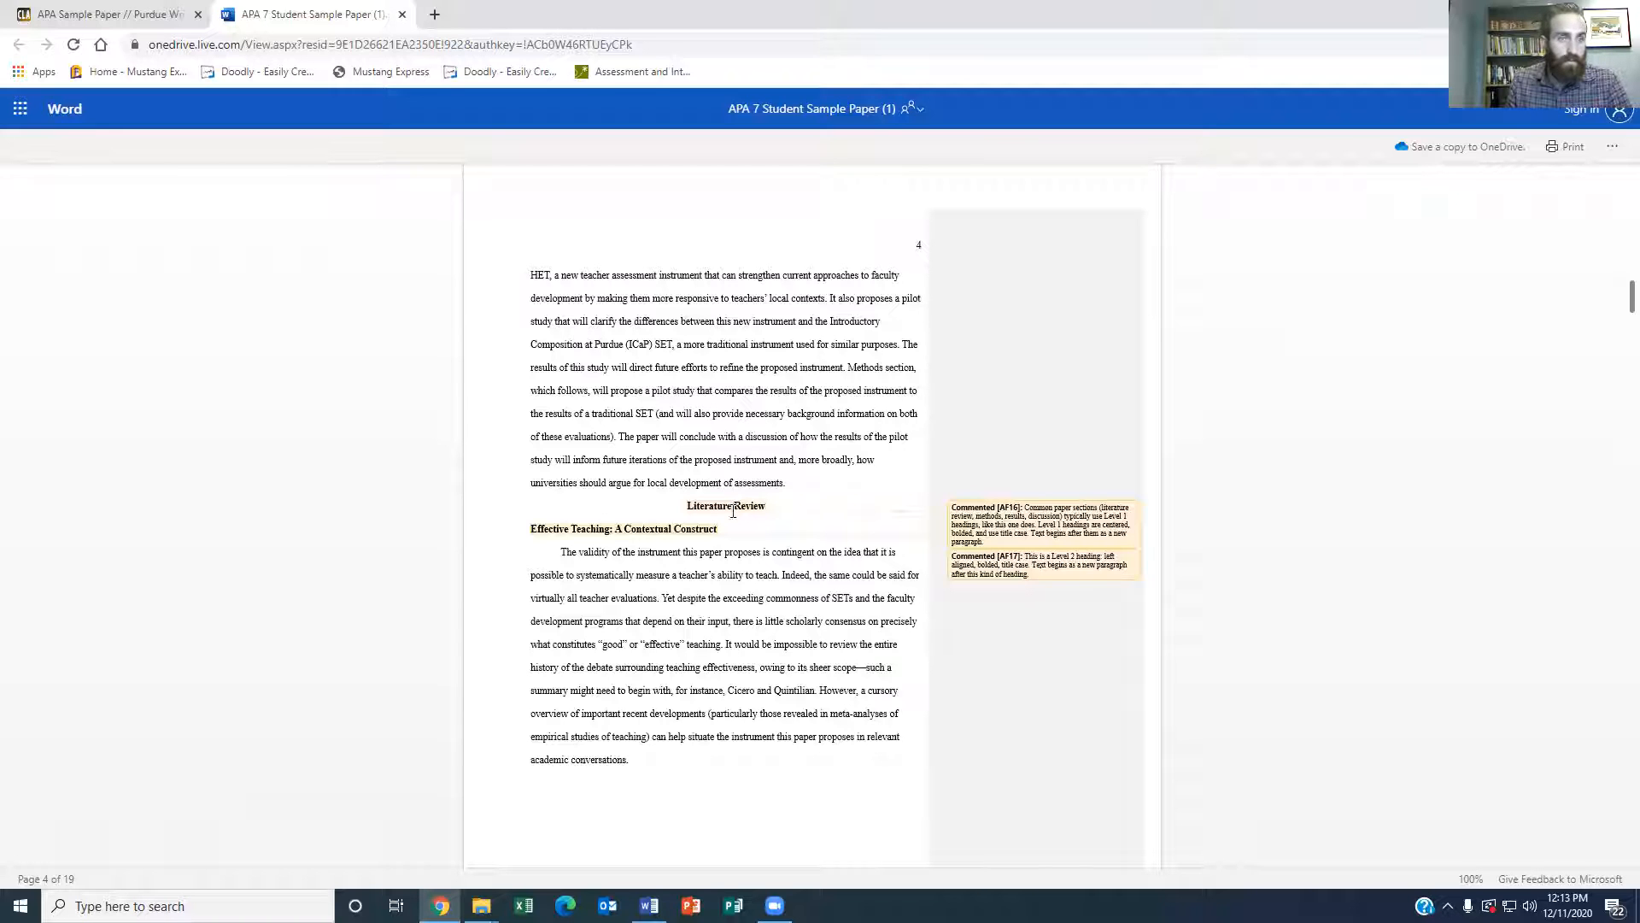
scroll(769, 565, "down", 15)
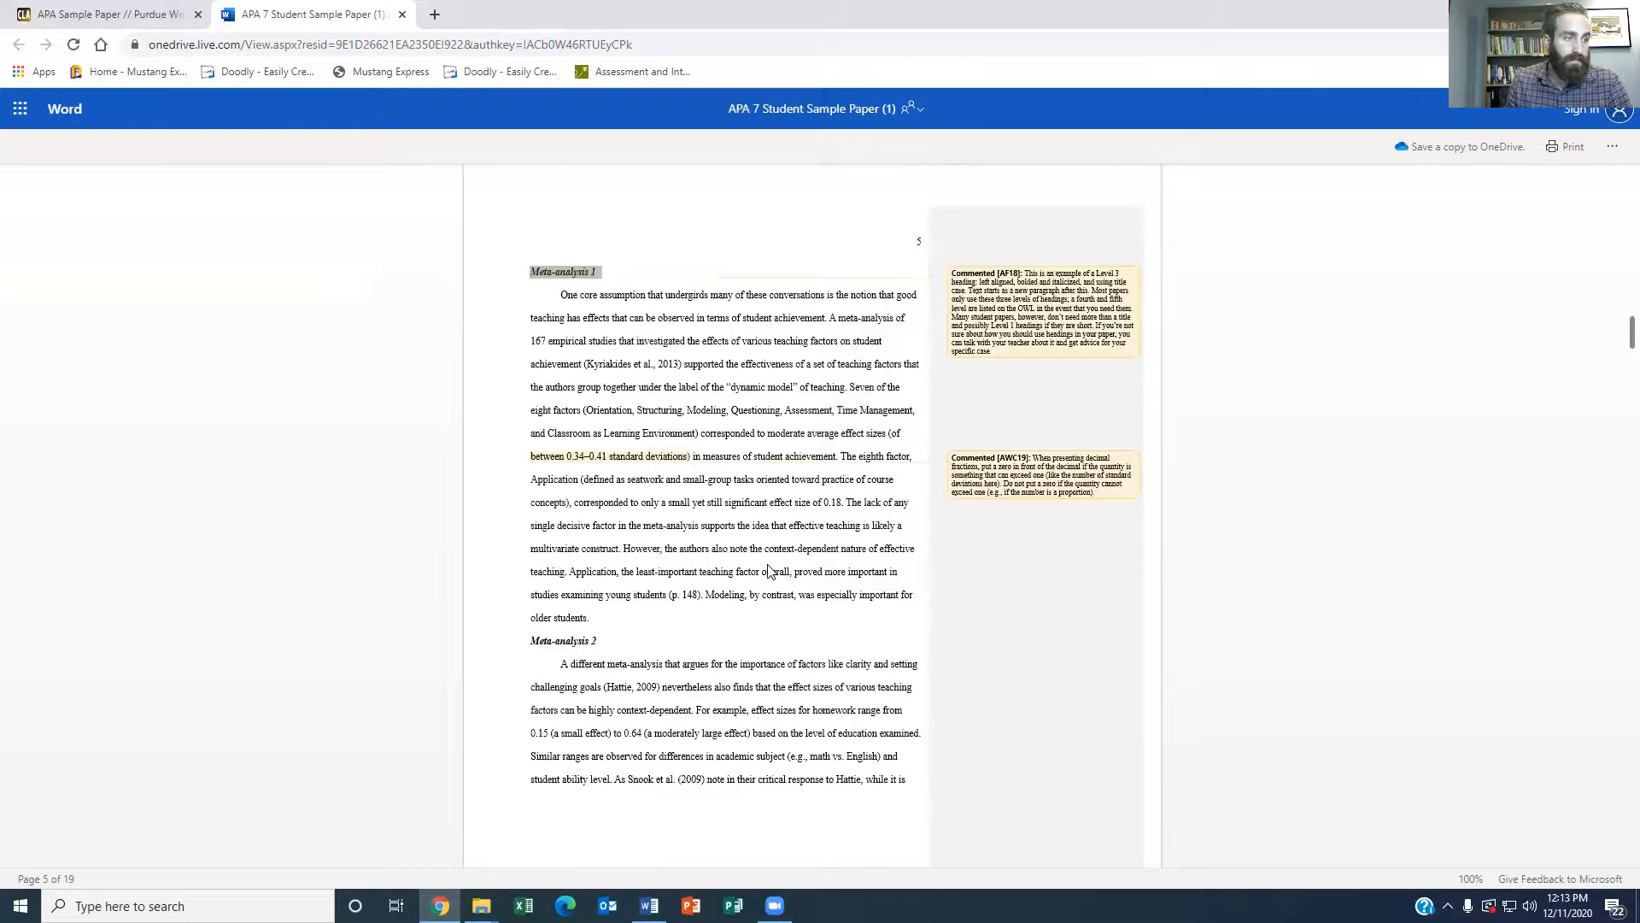
Examine the remaining body pages of the student paper, including page numbering, in-text citations and the formatting of Figure 1.
scroll(767, 563, "down", 8)
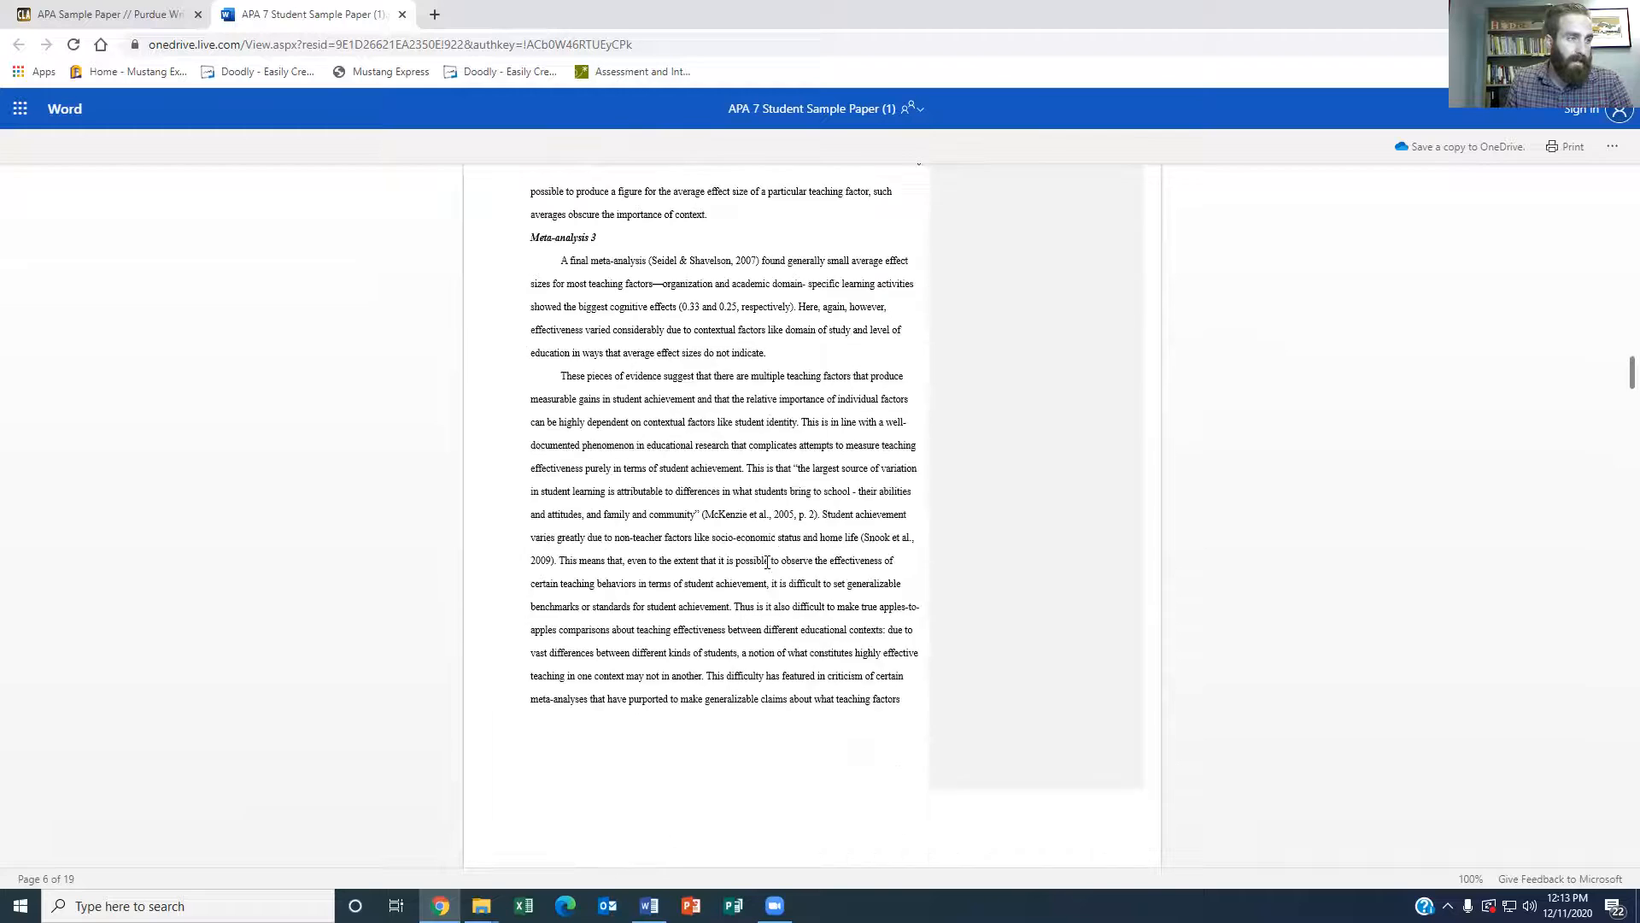
scroll(767, 563, "down", 9)
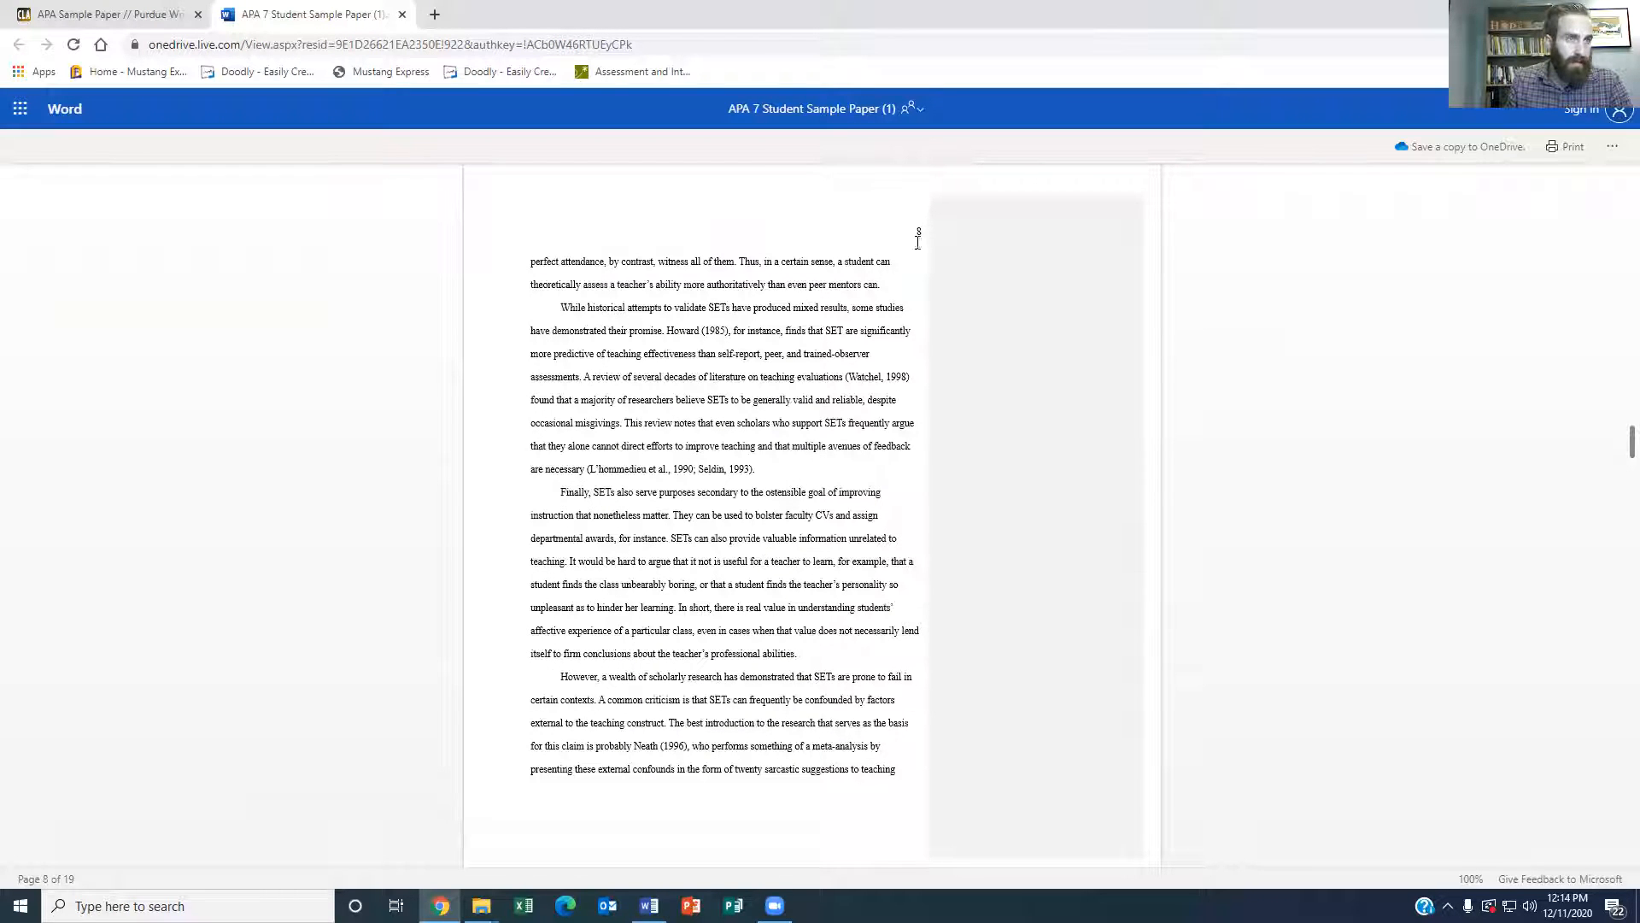
scroll(860, 443, "down", 10)
scroll(859, 444, "down", 10)
scroll(858, 443, "down", 10)
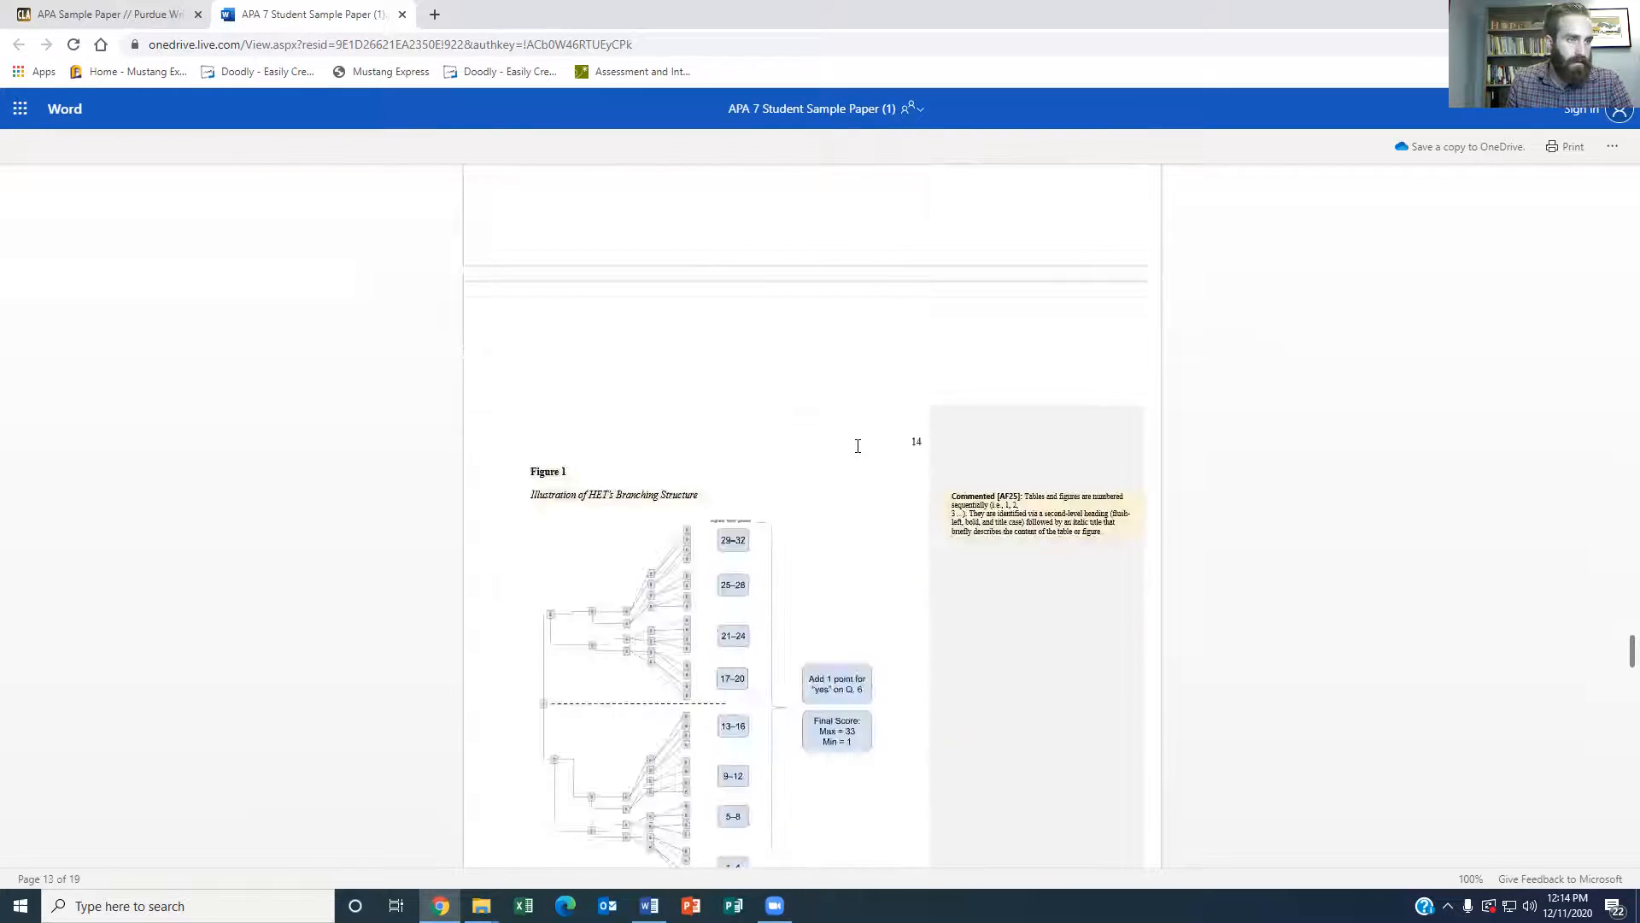
scroll(765, 418, "down", 5)
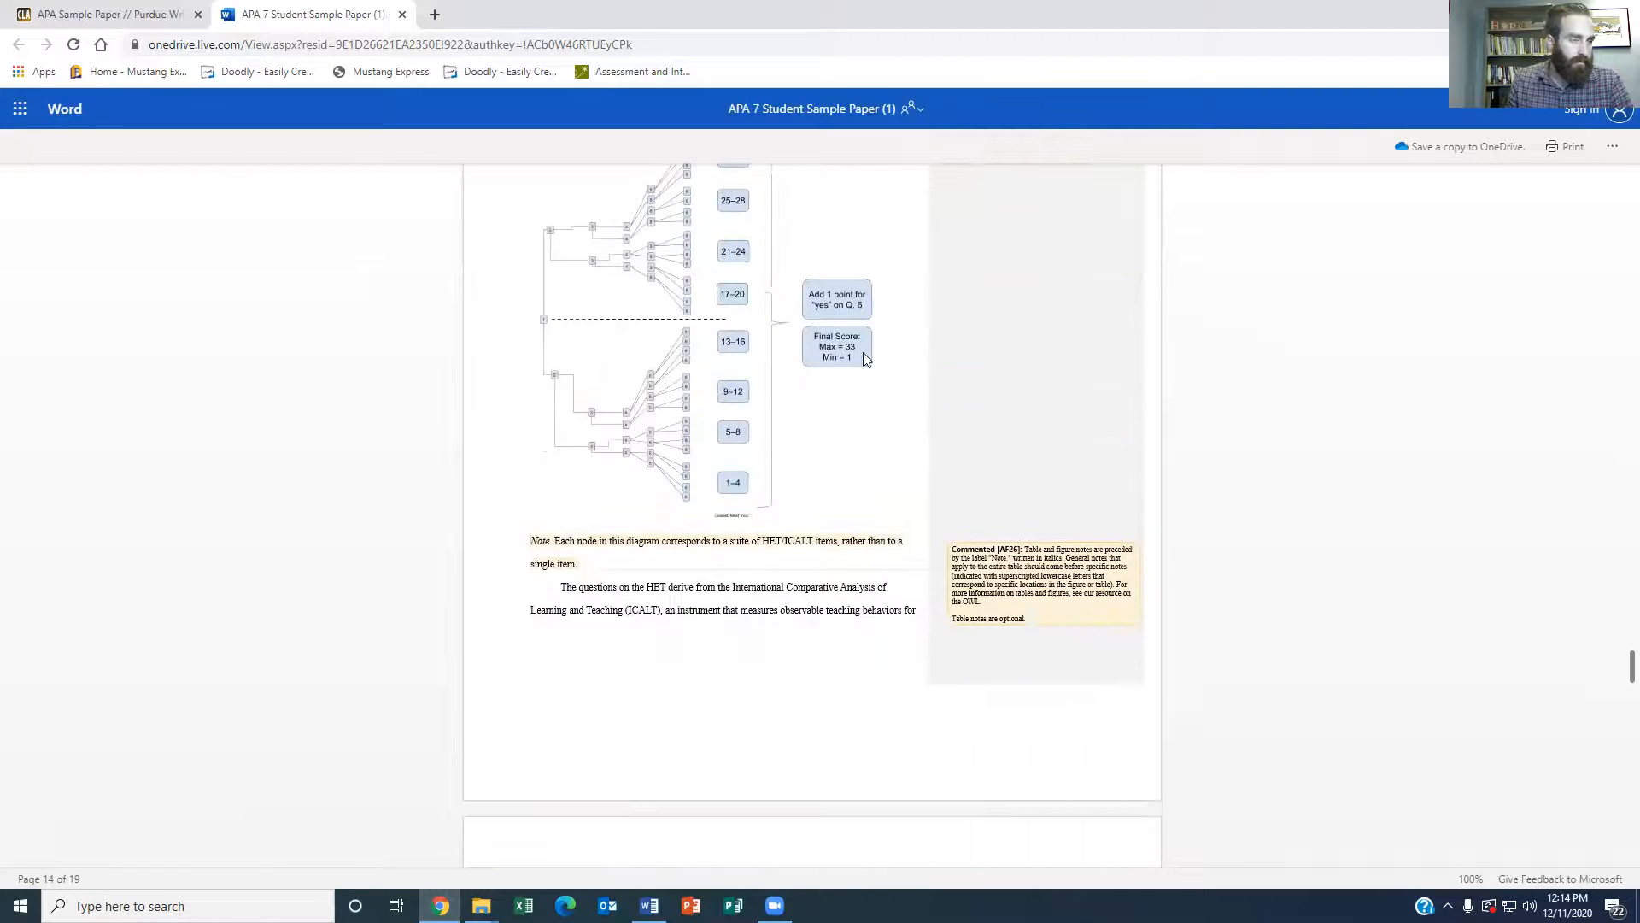
scroll(762, 387, "down", 5)
scroll(763, 390, "down", 15)
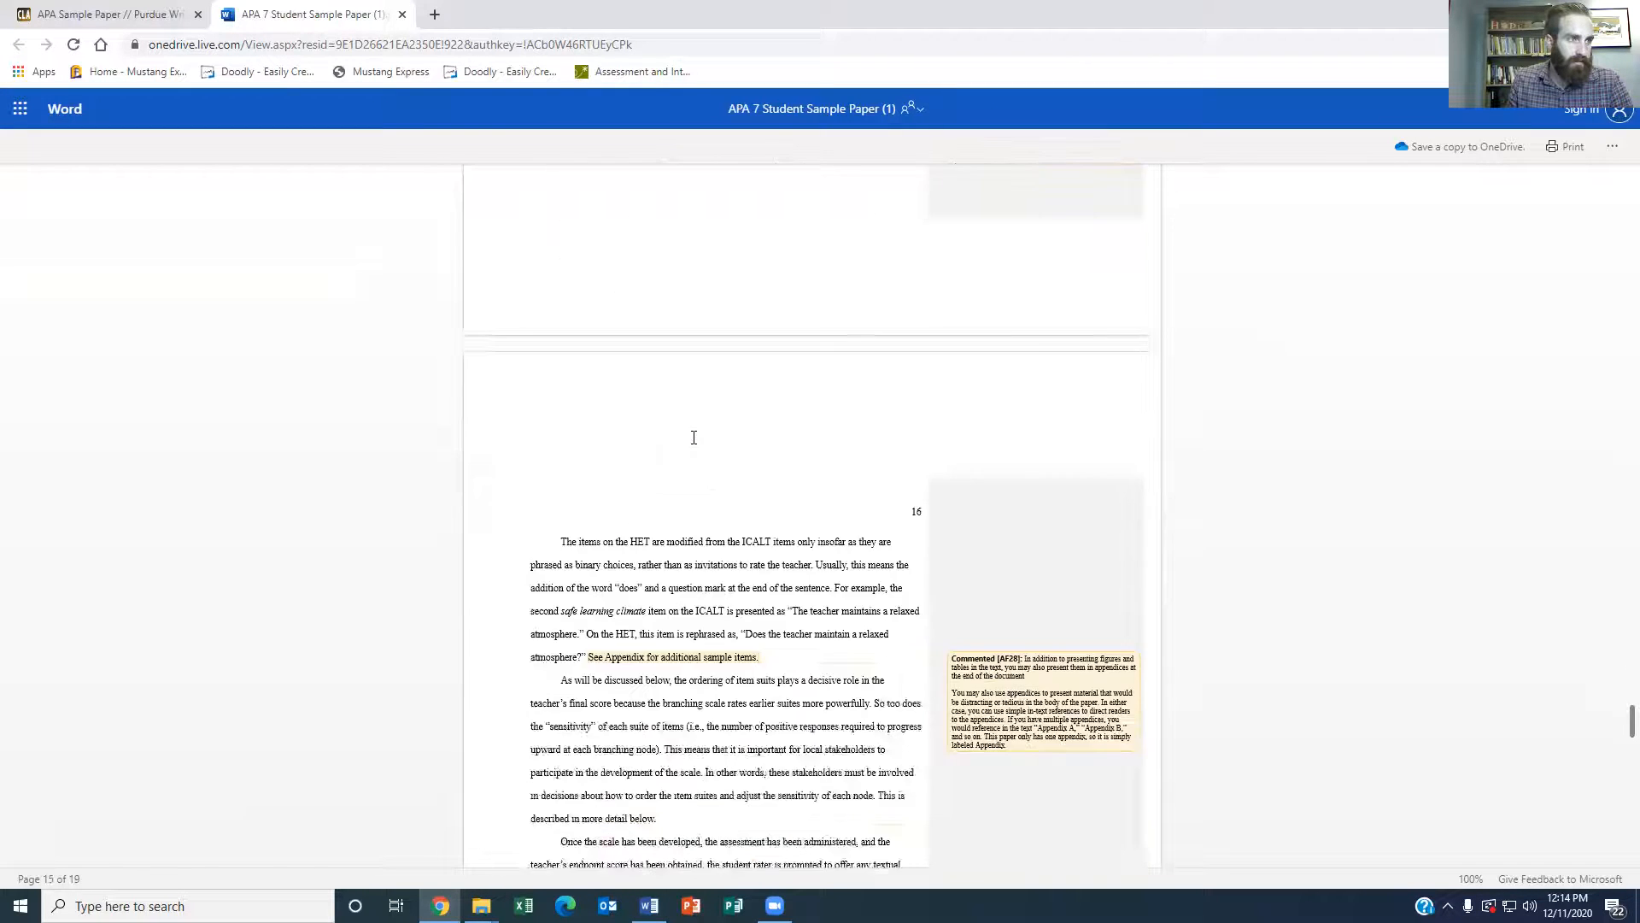
Review the References section for its heading, hanging indents, alphabetical order and source formats.
scroll(693, 442, "up", 3)
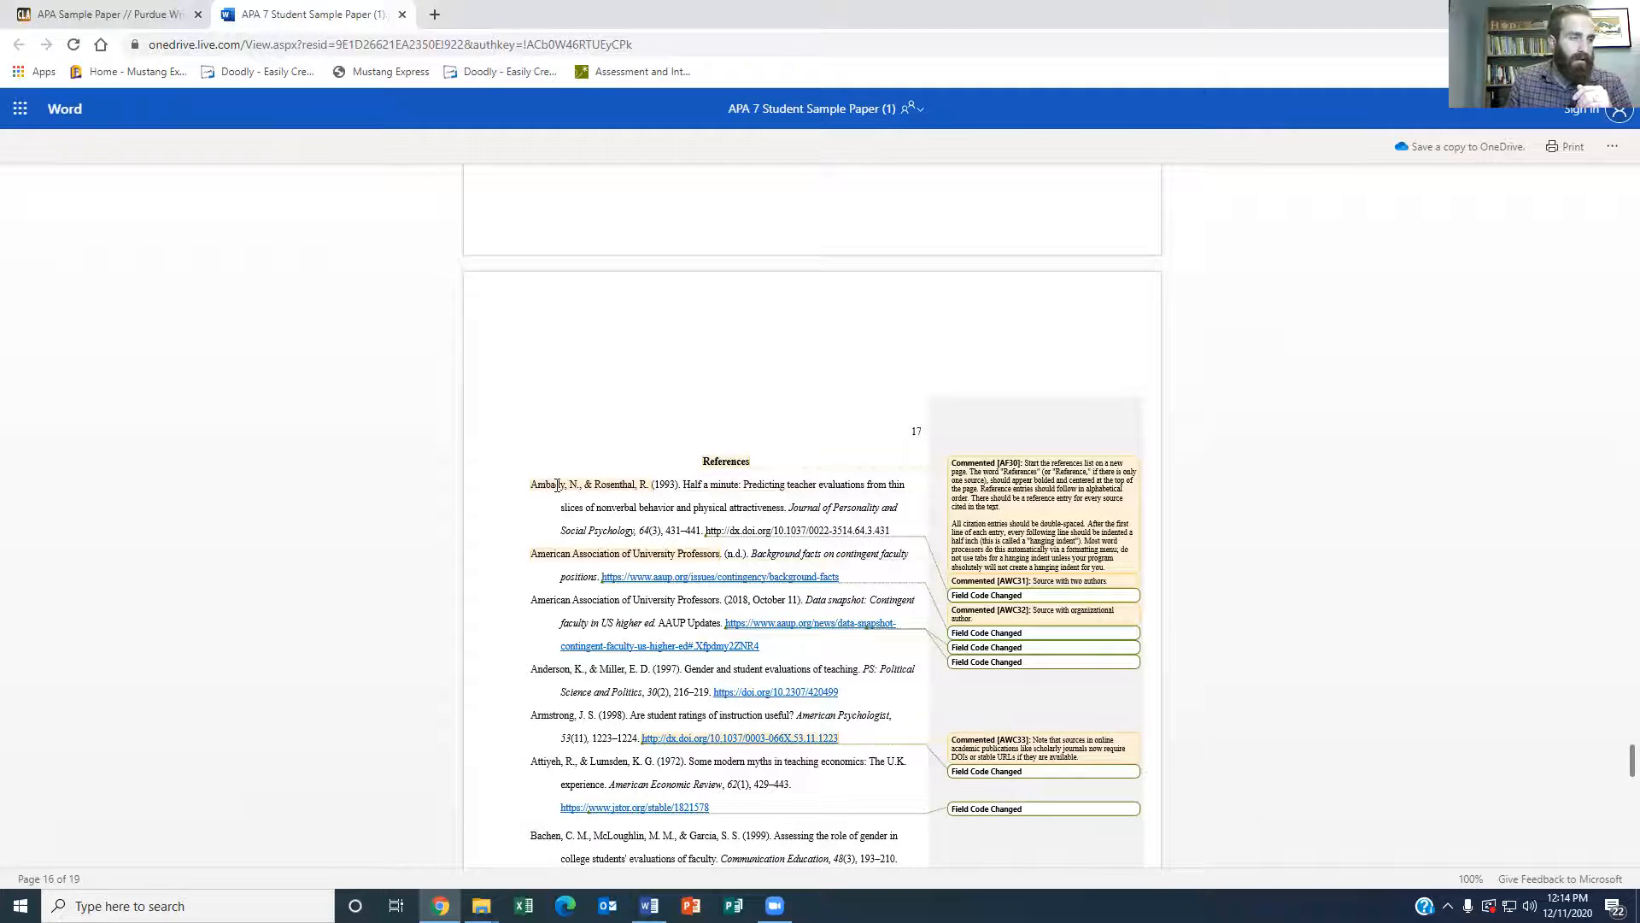
scroll(541, 489, "down", 12)
scroll(553, 410, "down", 5)
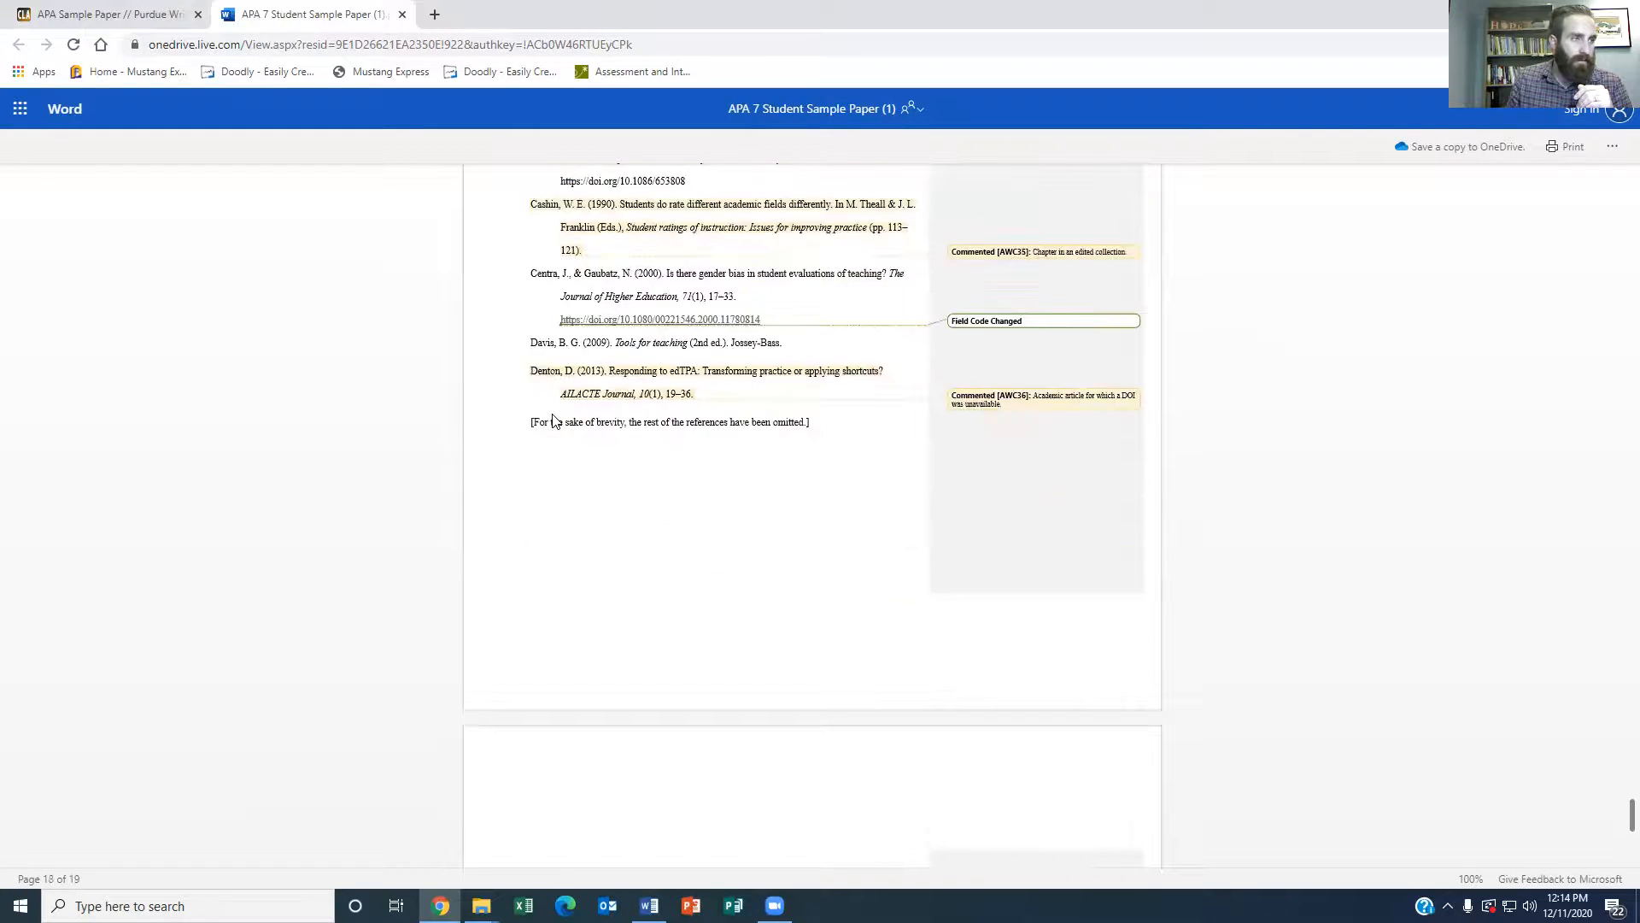
Examine the reference entries on pages 17 and 18 again, including the section's new-page start after page 16.
scroll(552, 421, "up", 15)
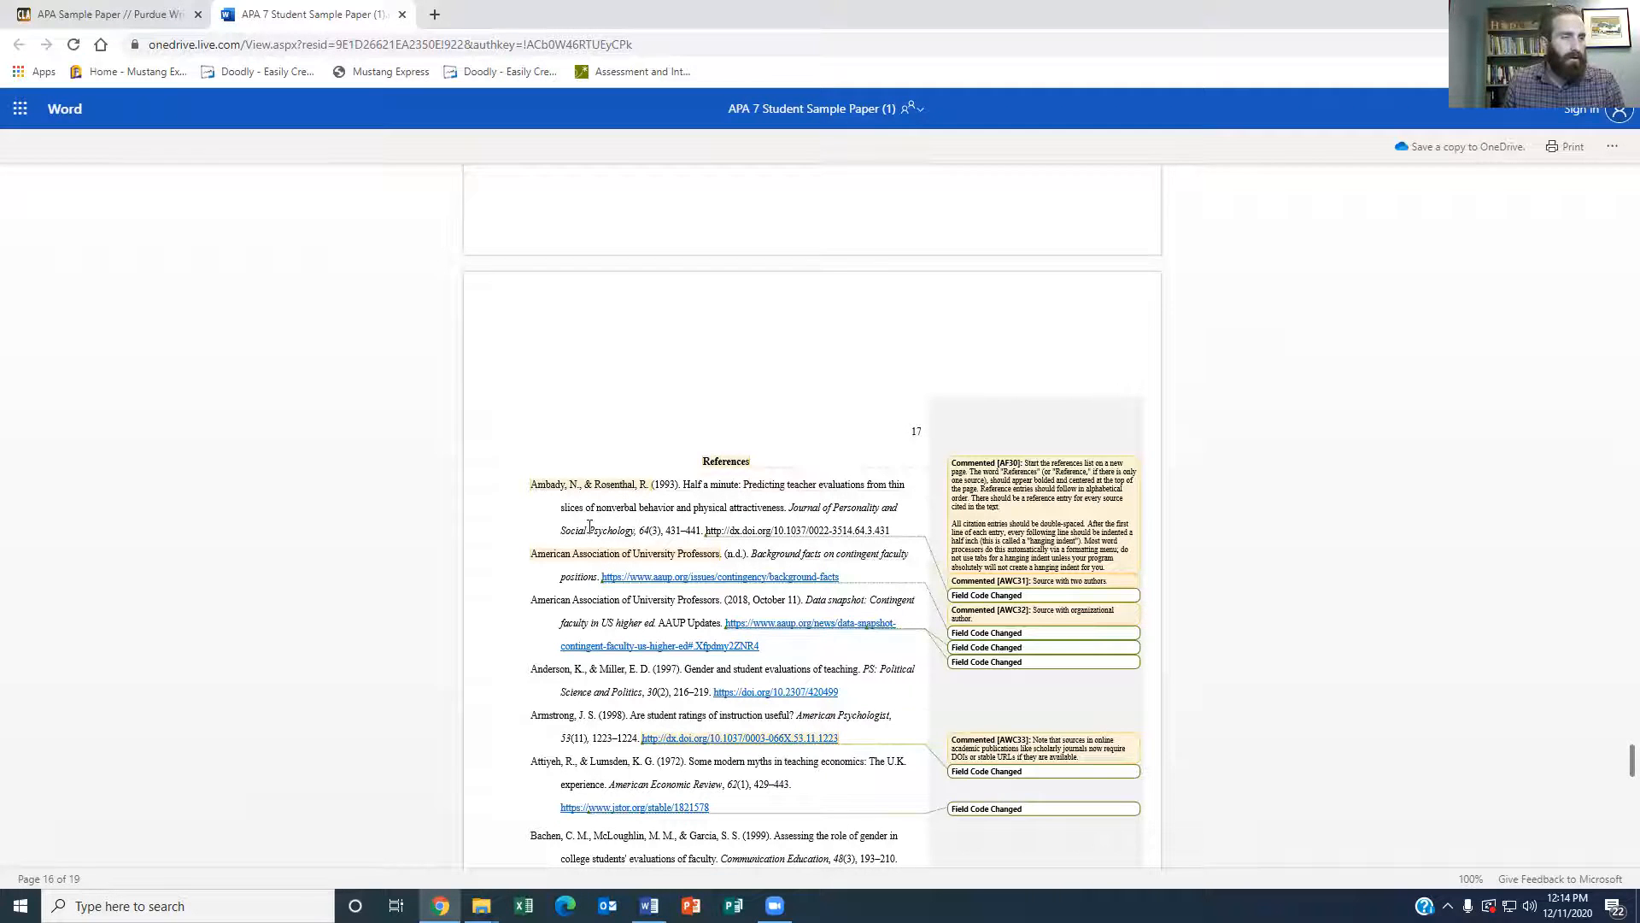
scroll(589, 525, "down", 3)
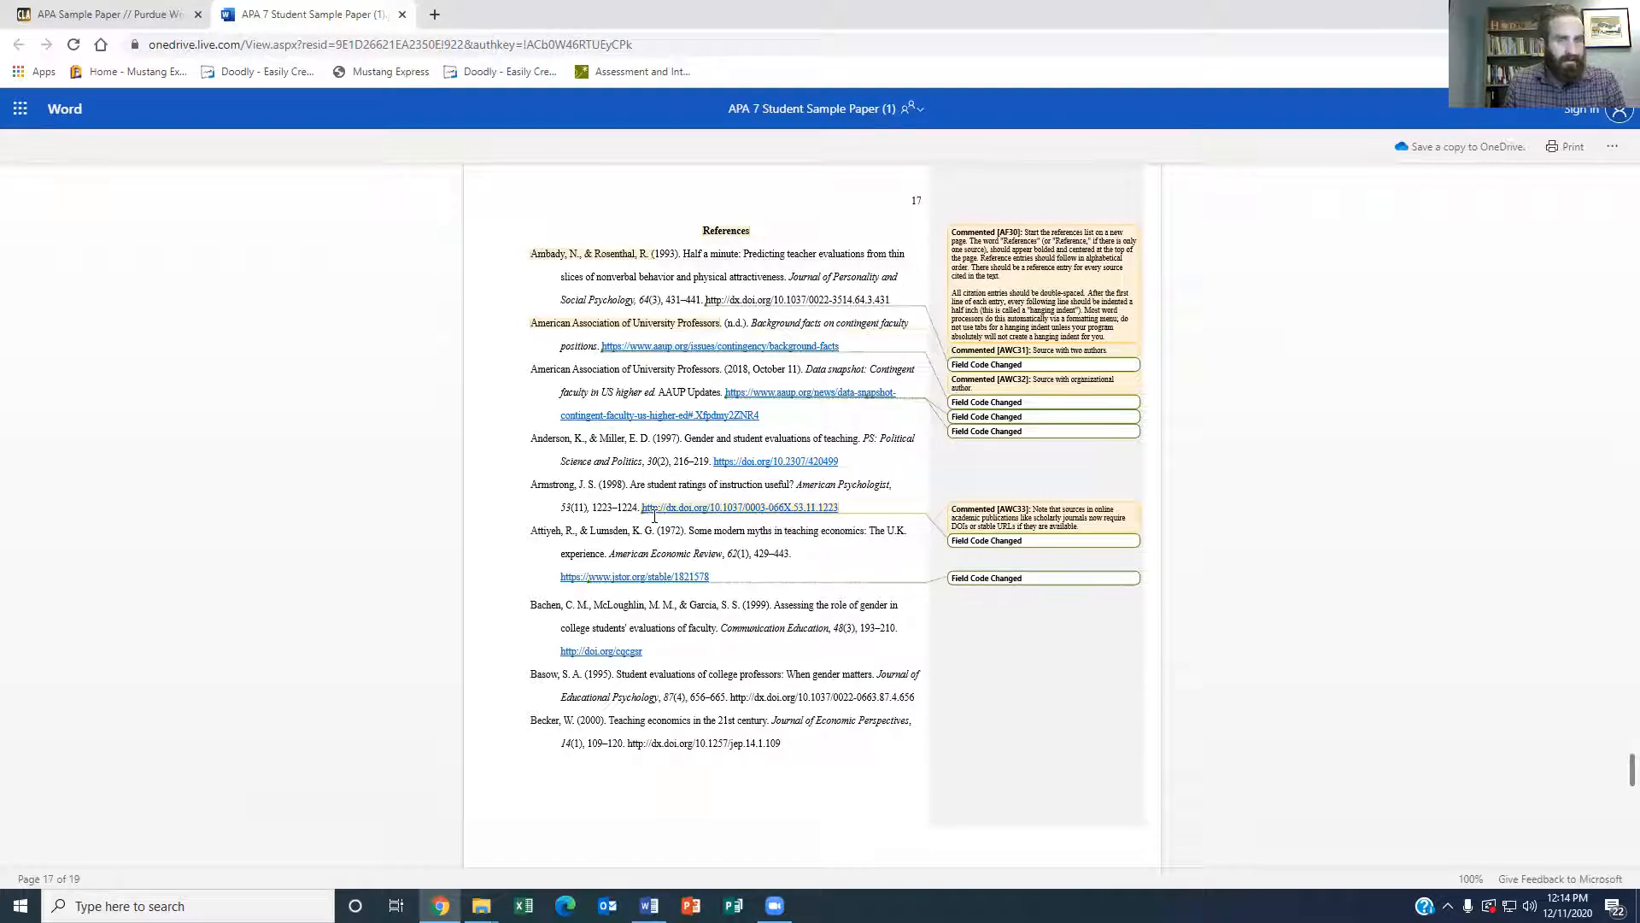
scroll(655, 516, "up", 15)
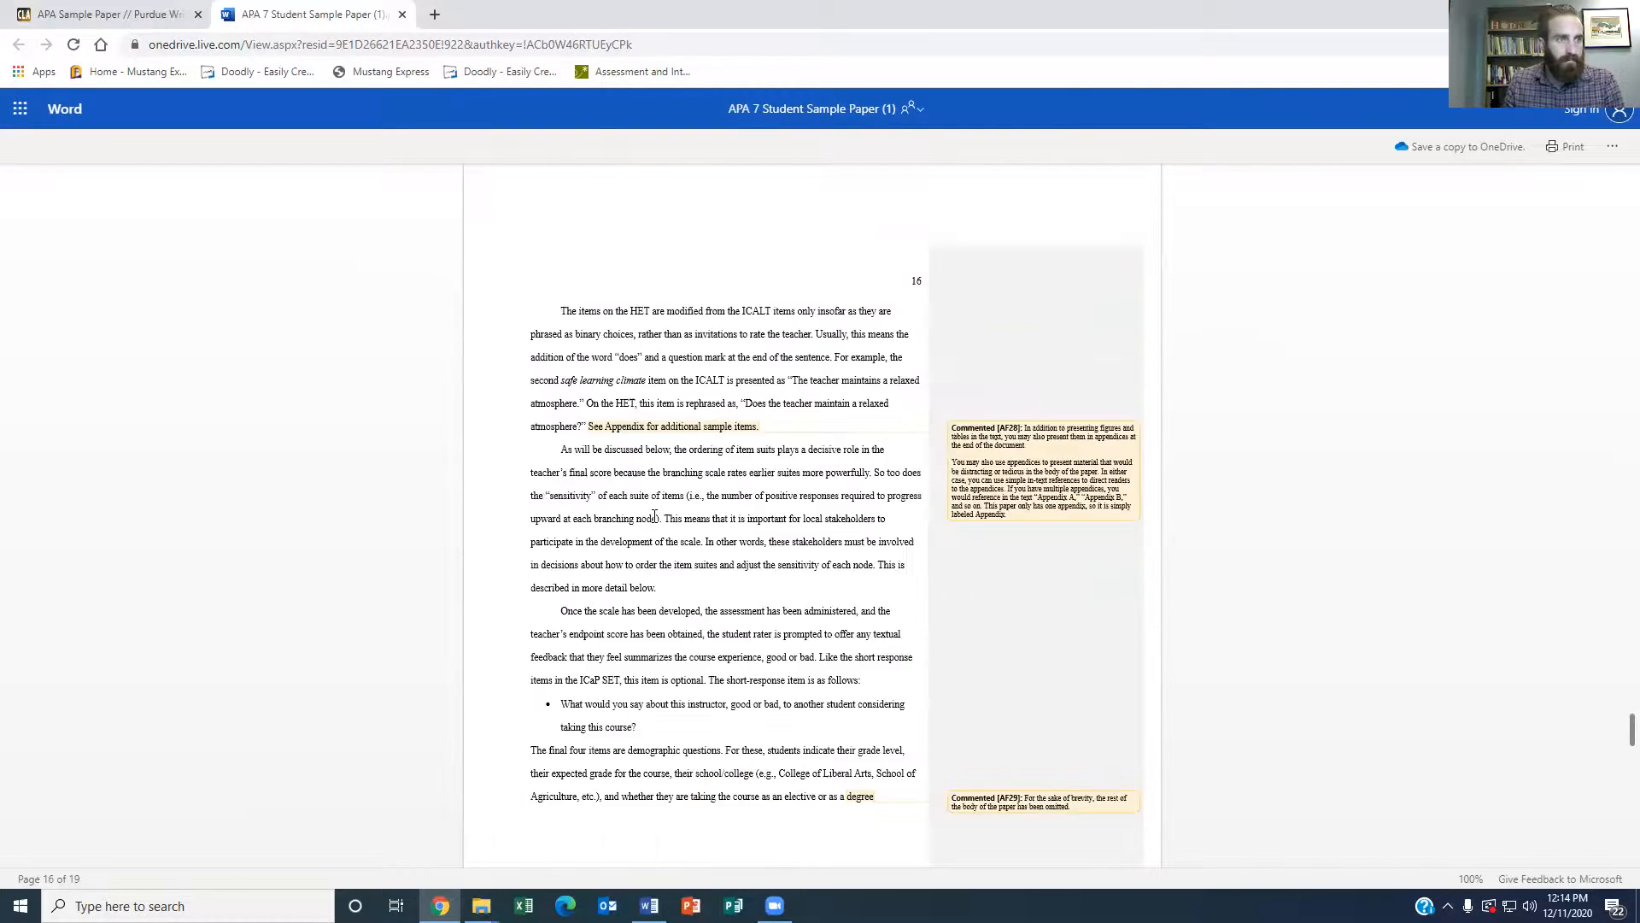
scroll(655, 516, "down", 15)
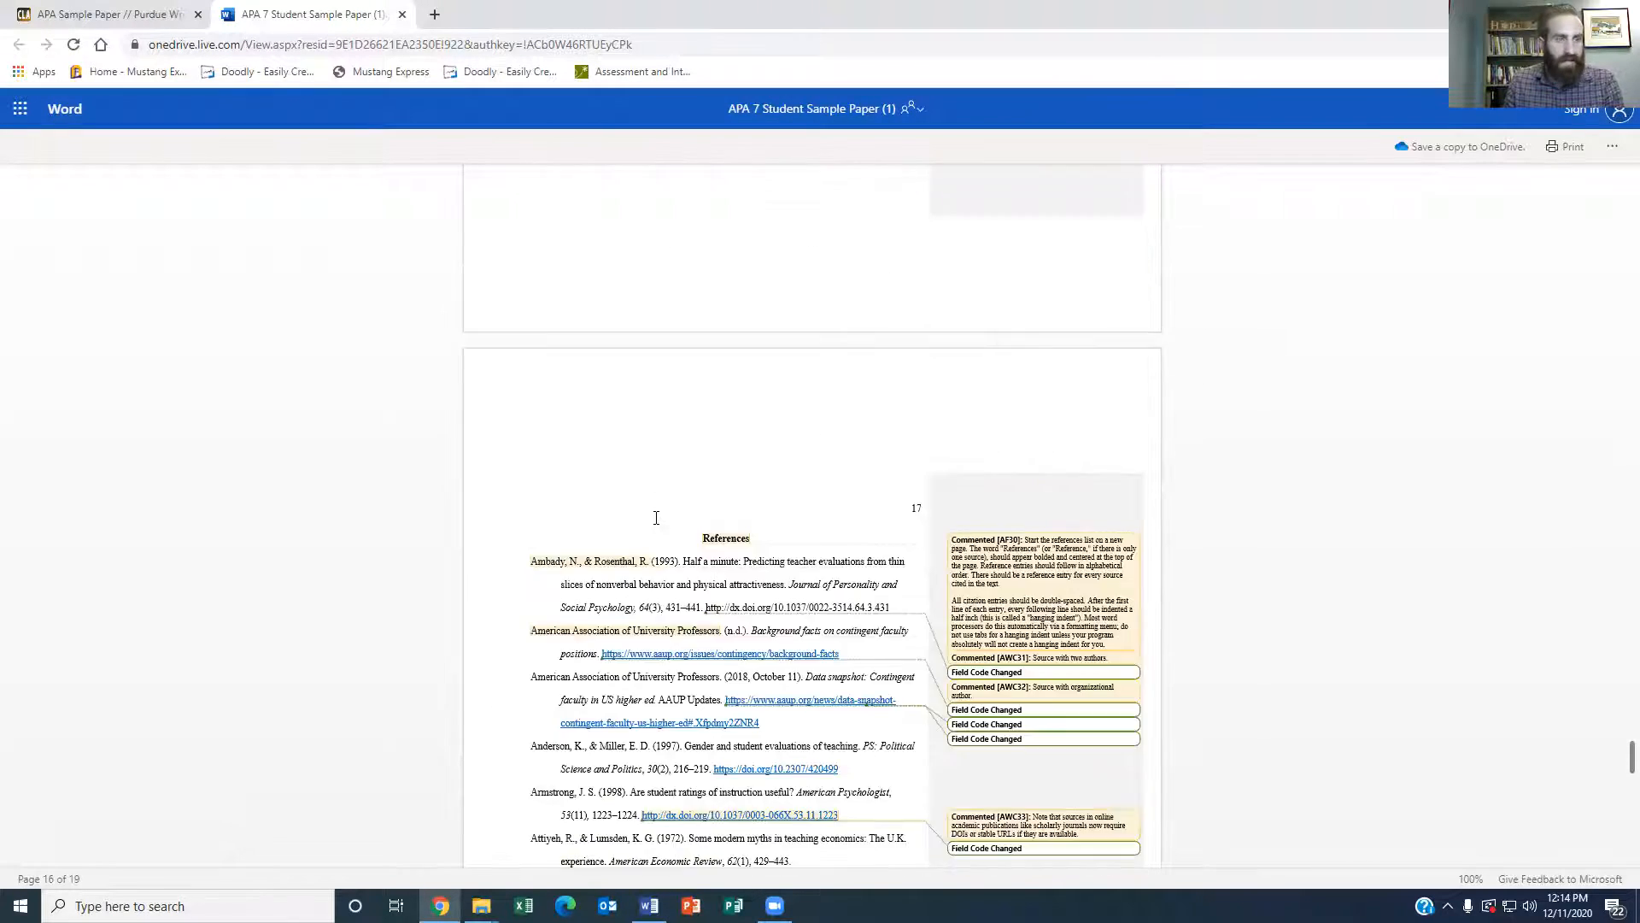
scroll(654, 505, "up", 5)
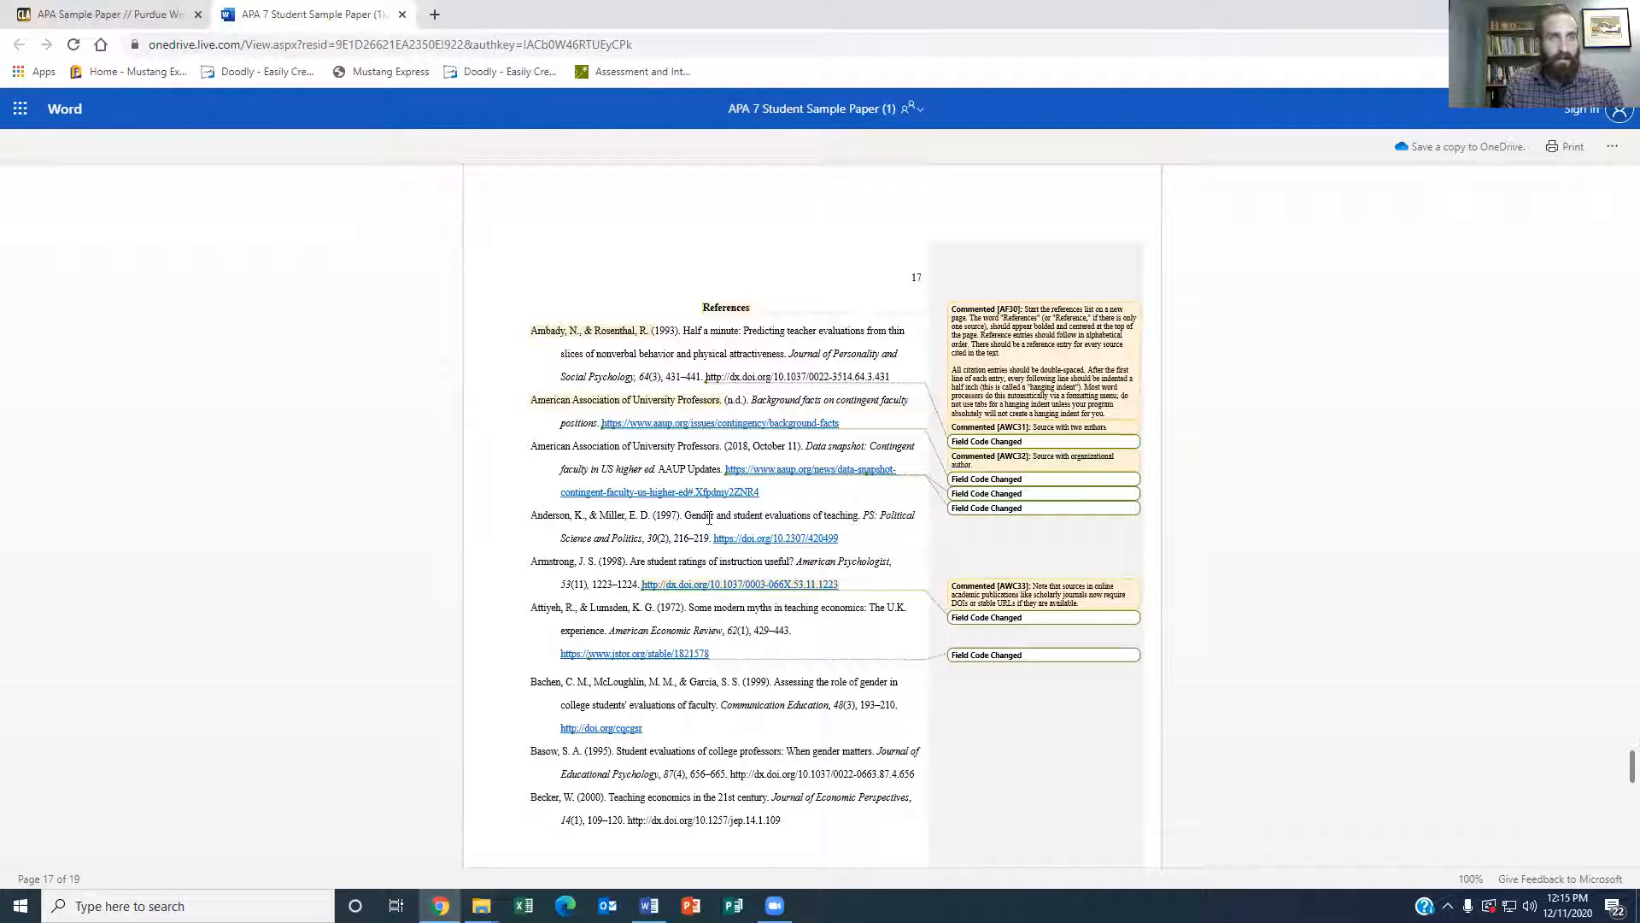
scroll(574, 466, "down", 5)
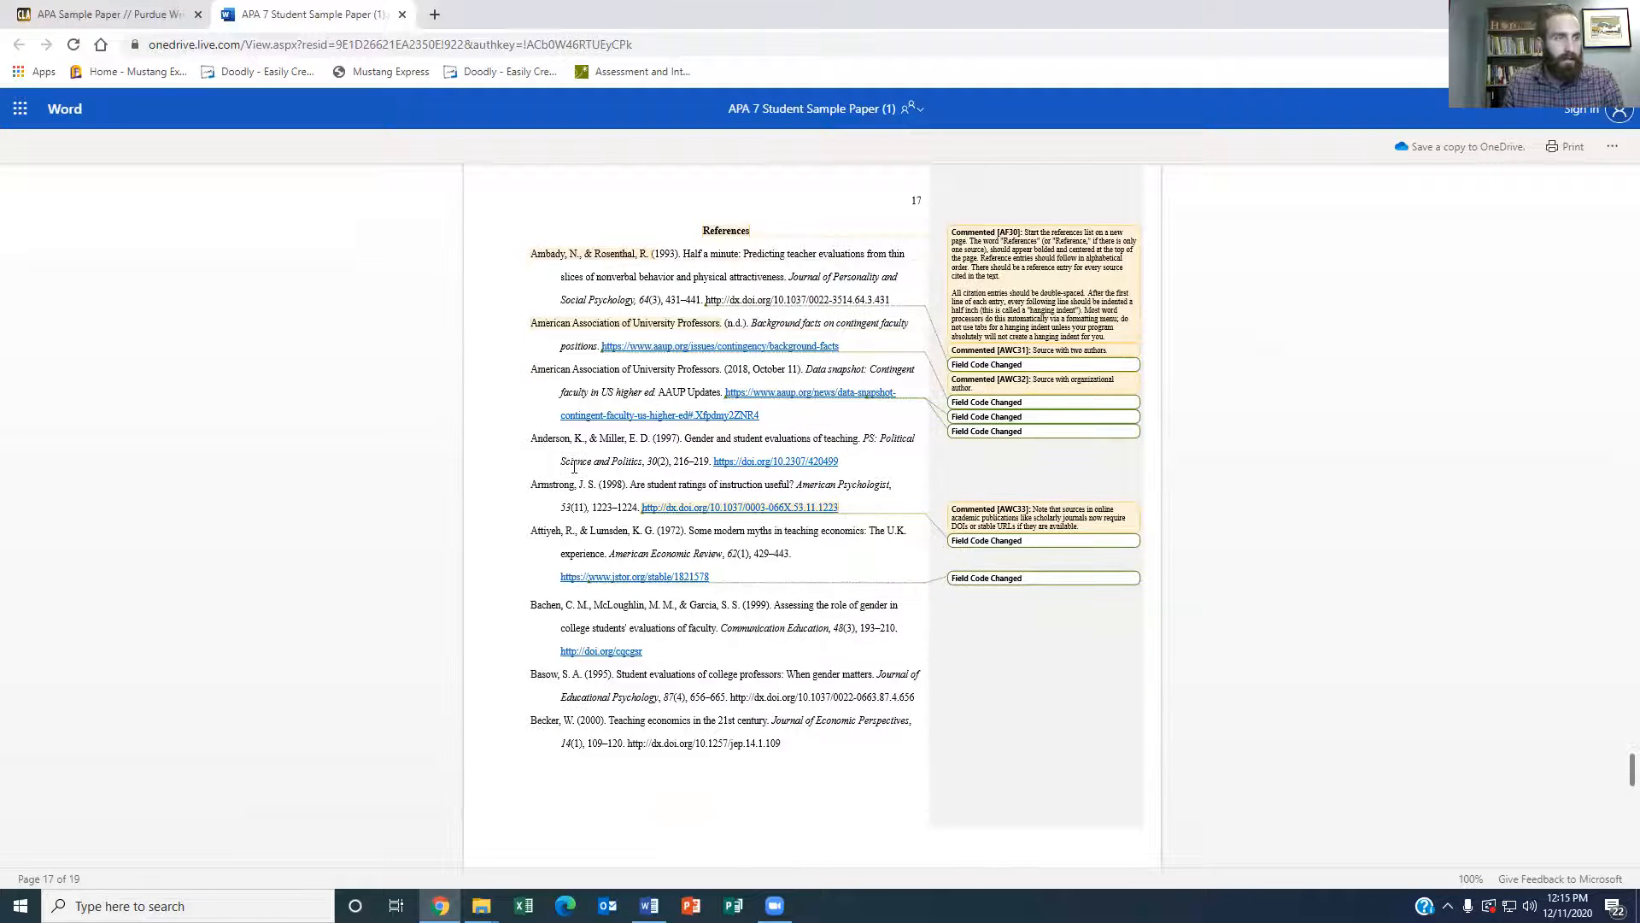
scroll(574, 465, "down", 3)
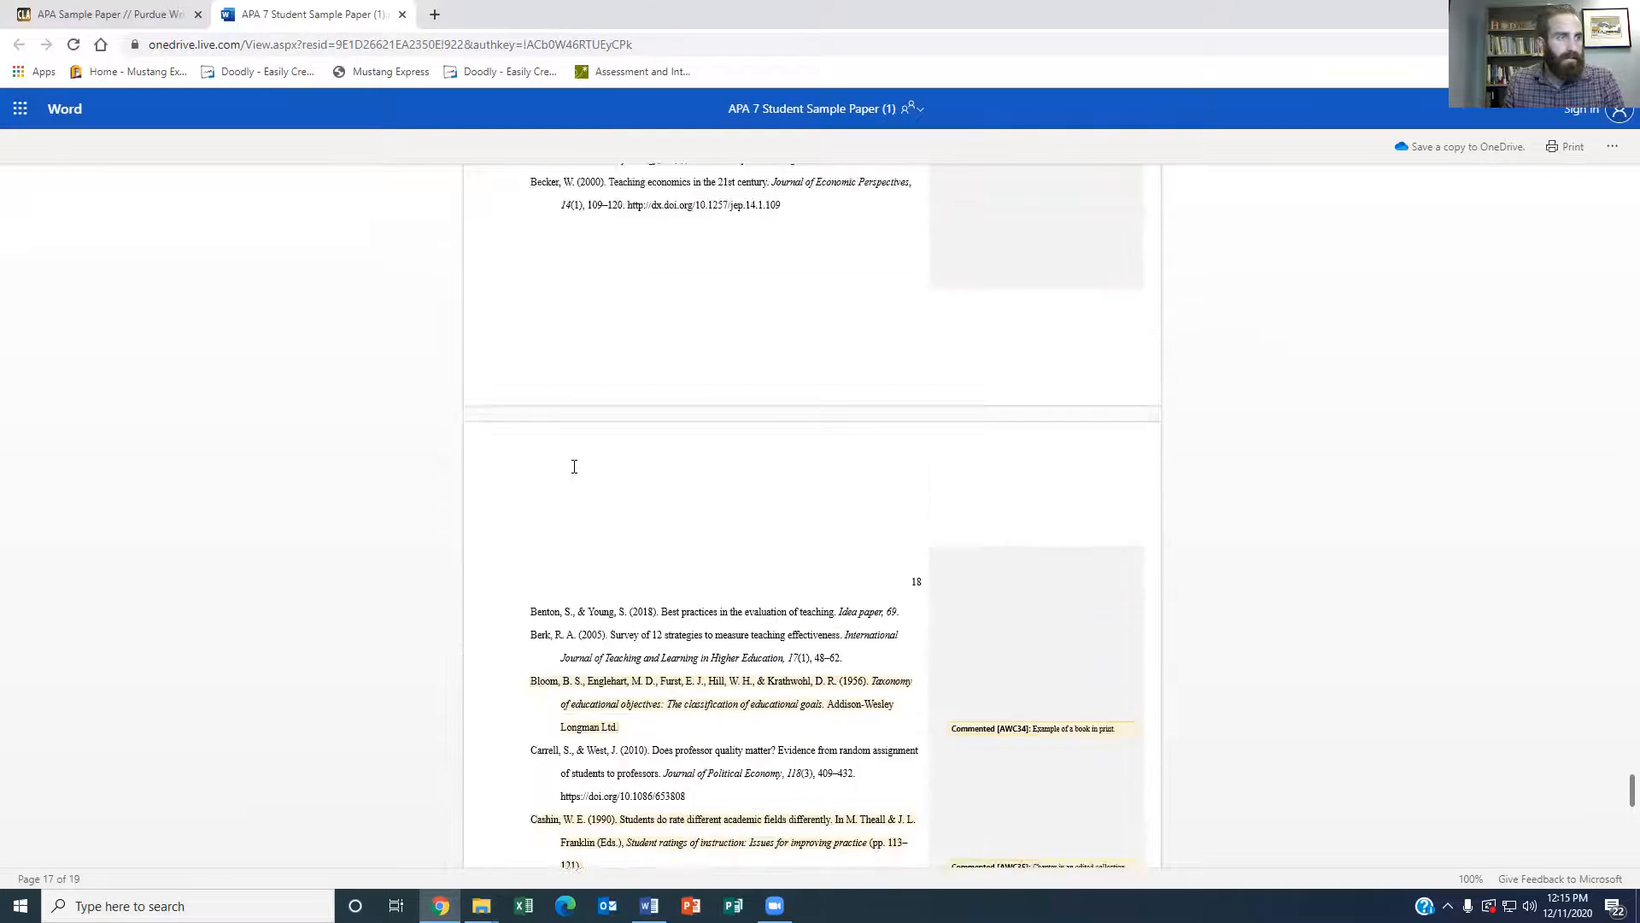
scroll(574, 466, "up", 10)
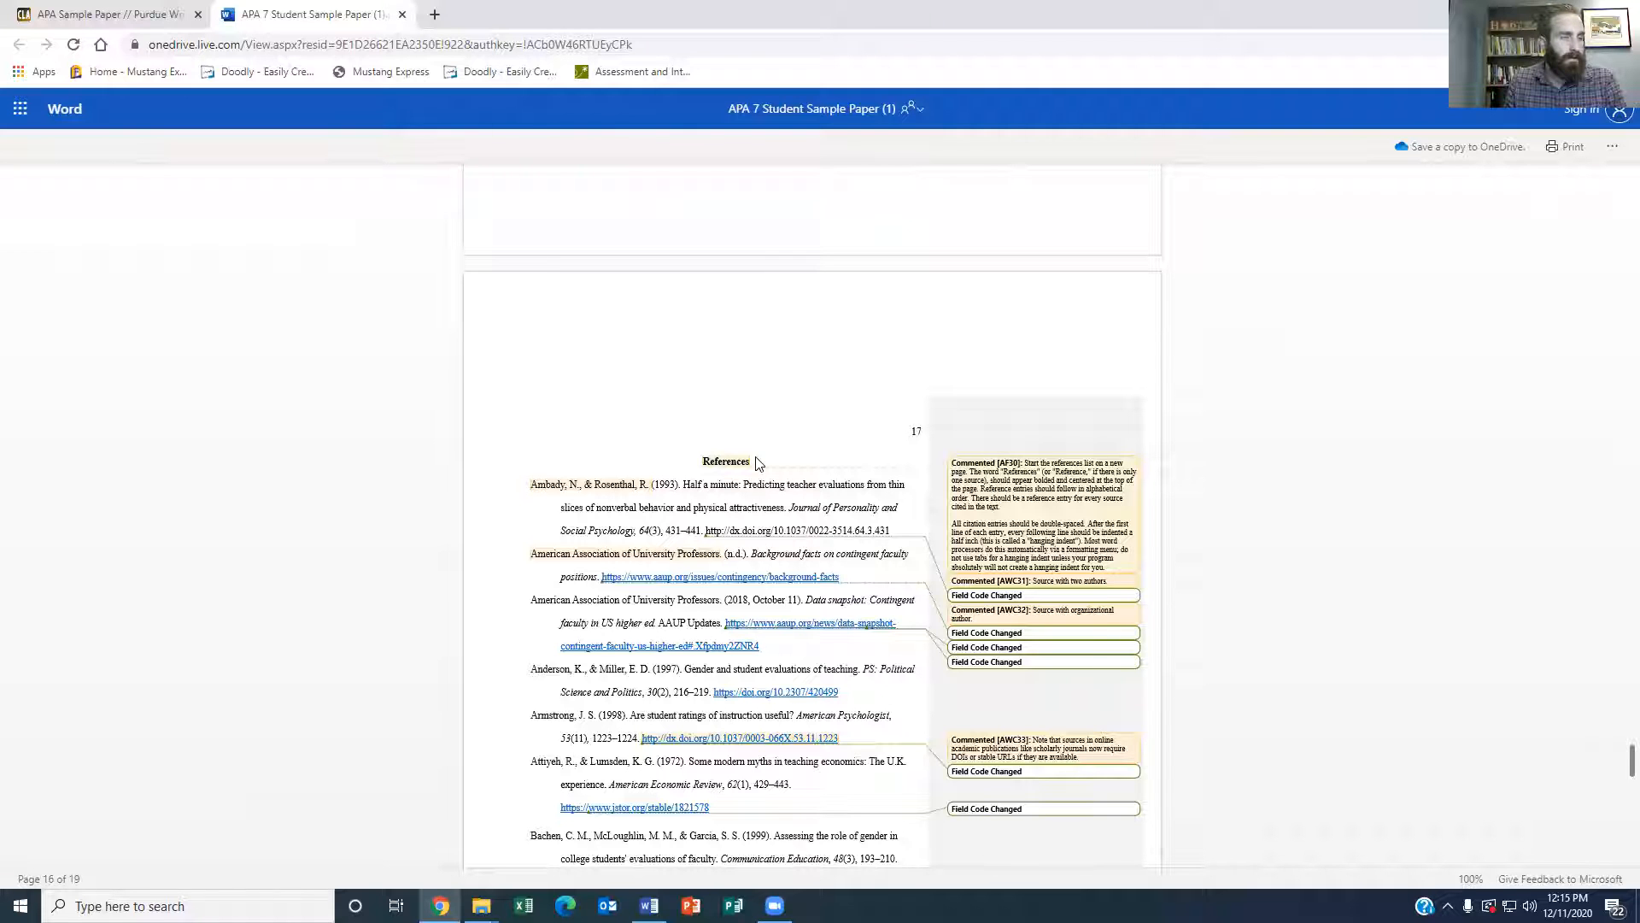
Open the Mustang Express portal in a new browser tab and log in with the filled-in account credentials.
left_click(436, 15)
left_click(107, 72)
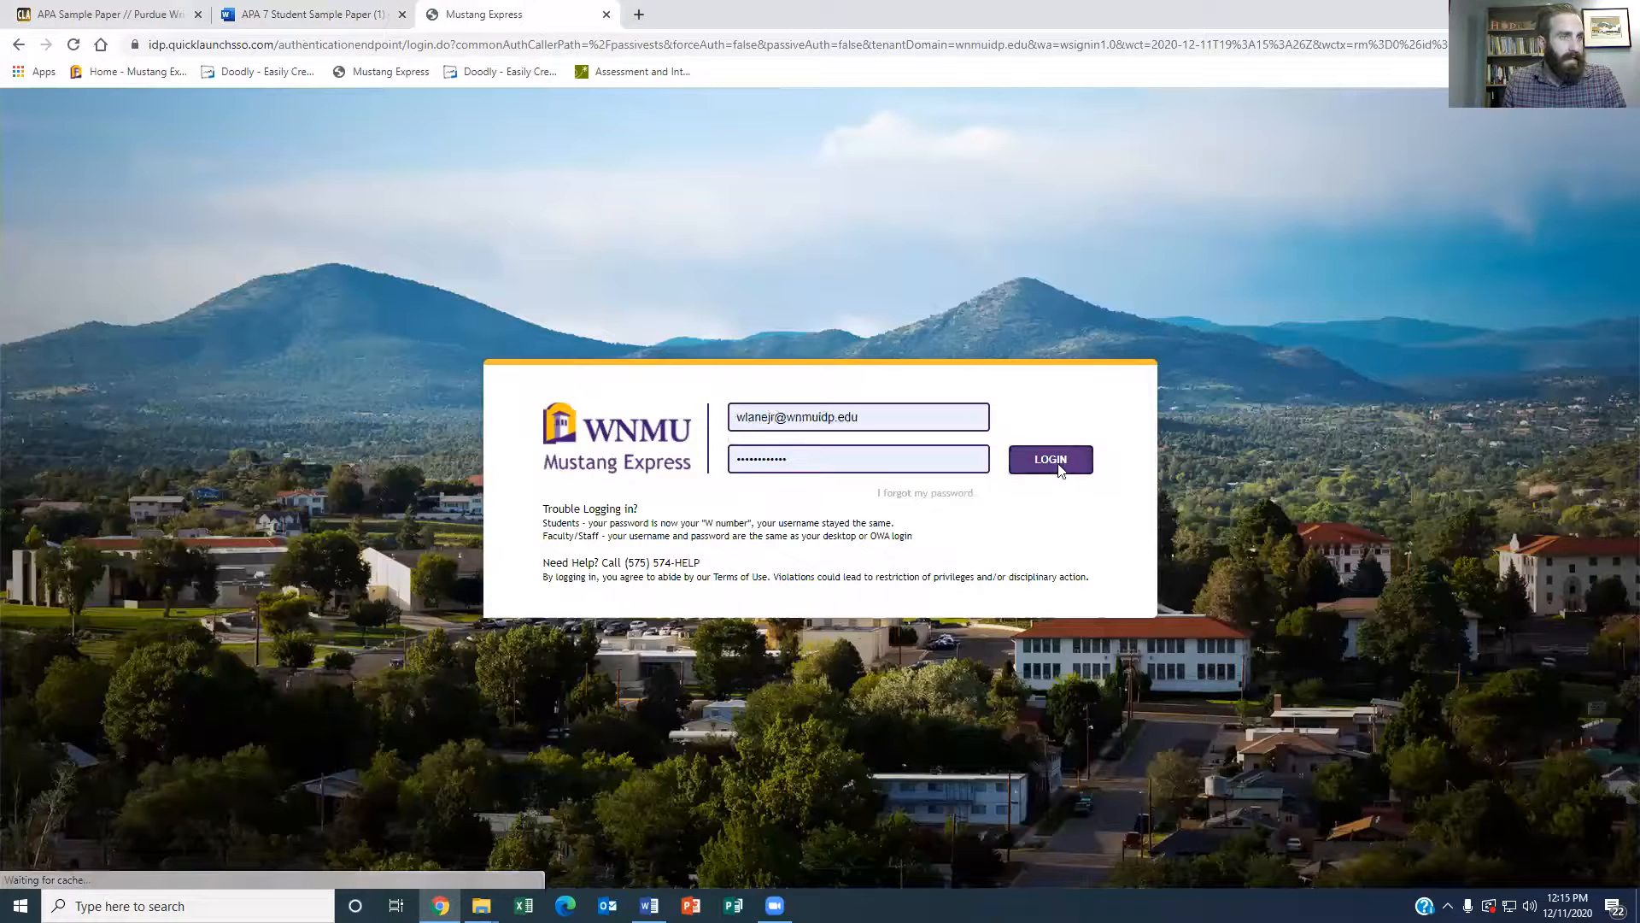
left_click(1058, 469)
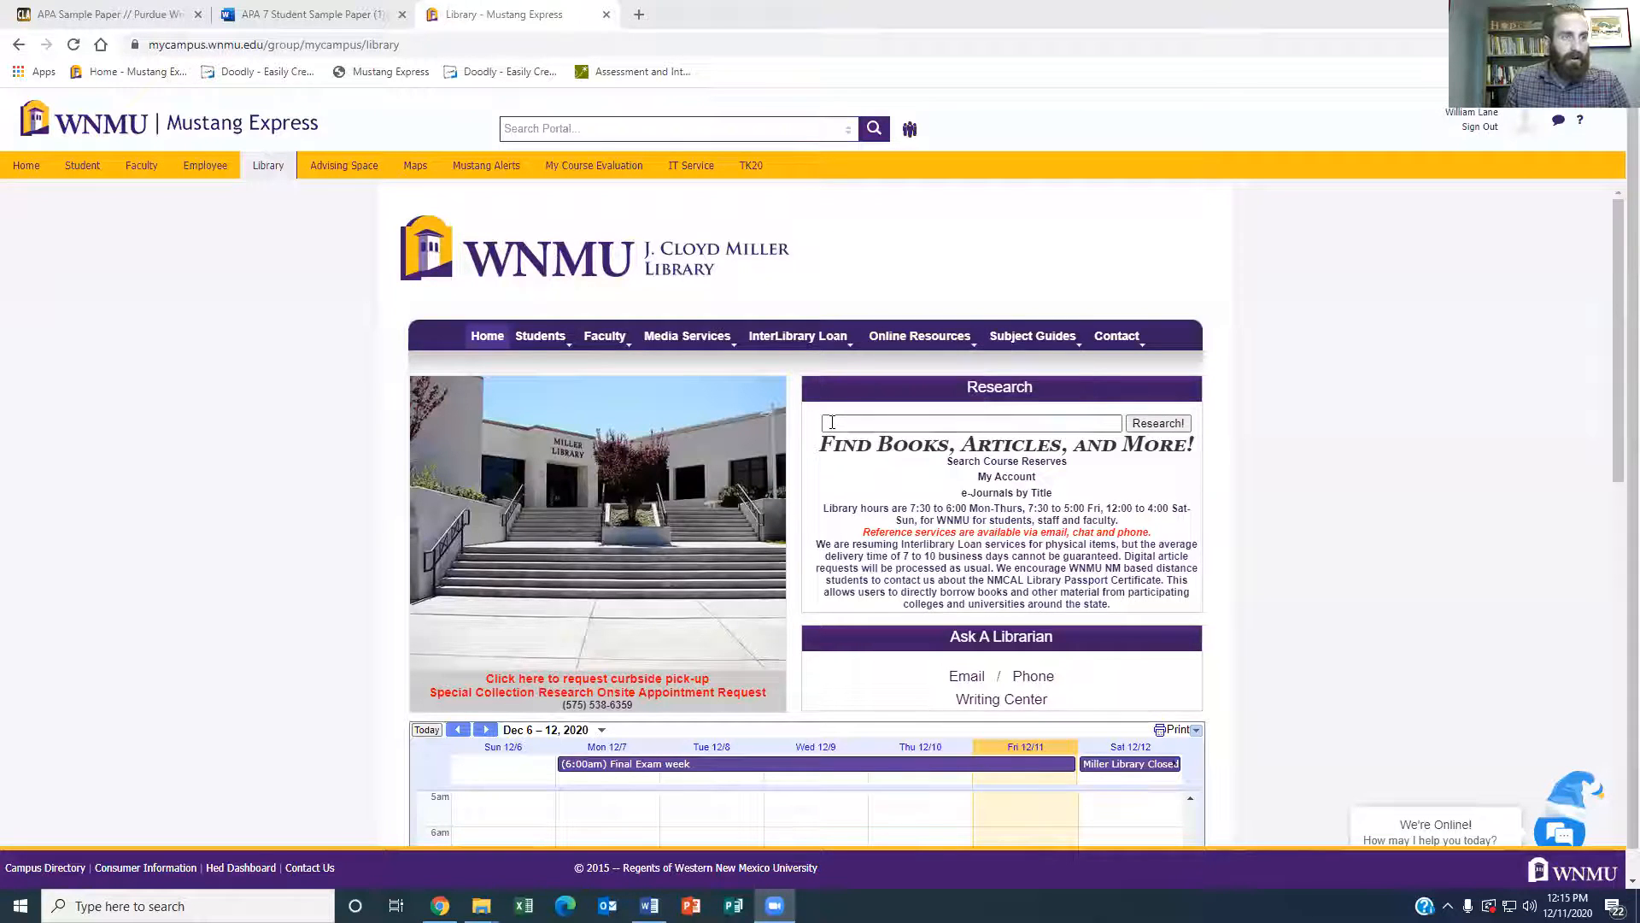
Search the J. Cloyd Miller Library's research catalogue for "counseling".
left_click(833, 422)
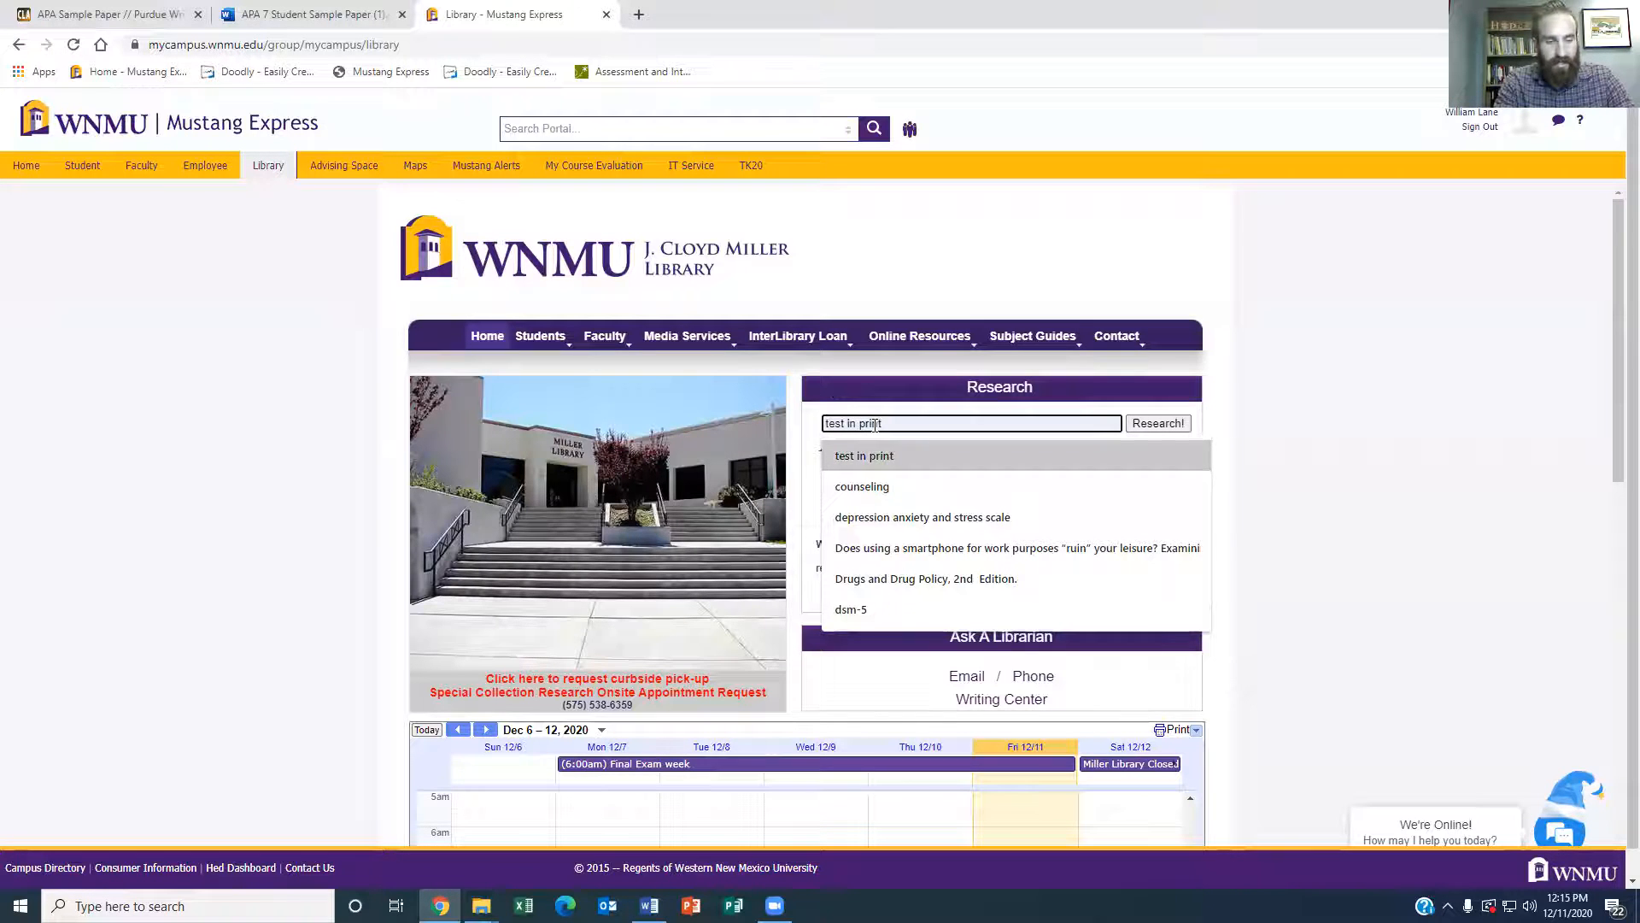
type("counseling")
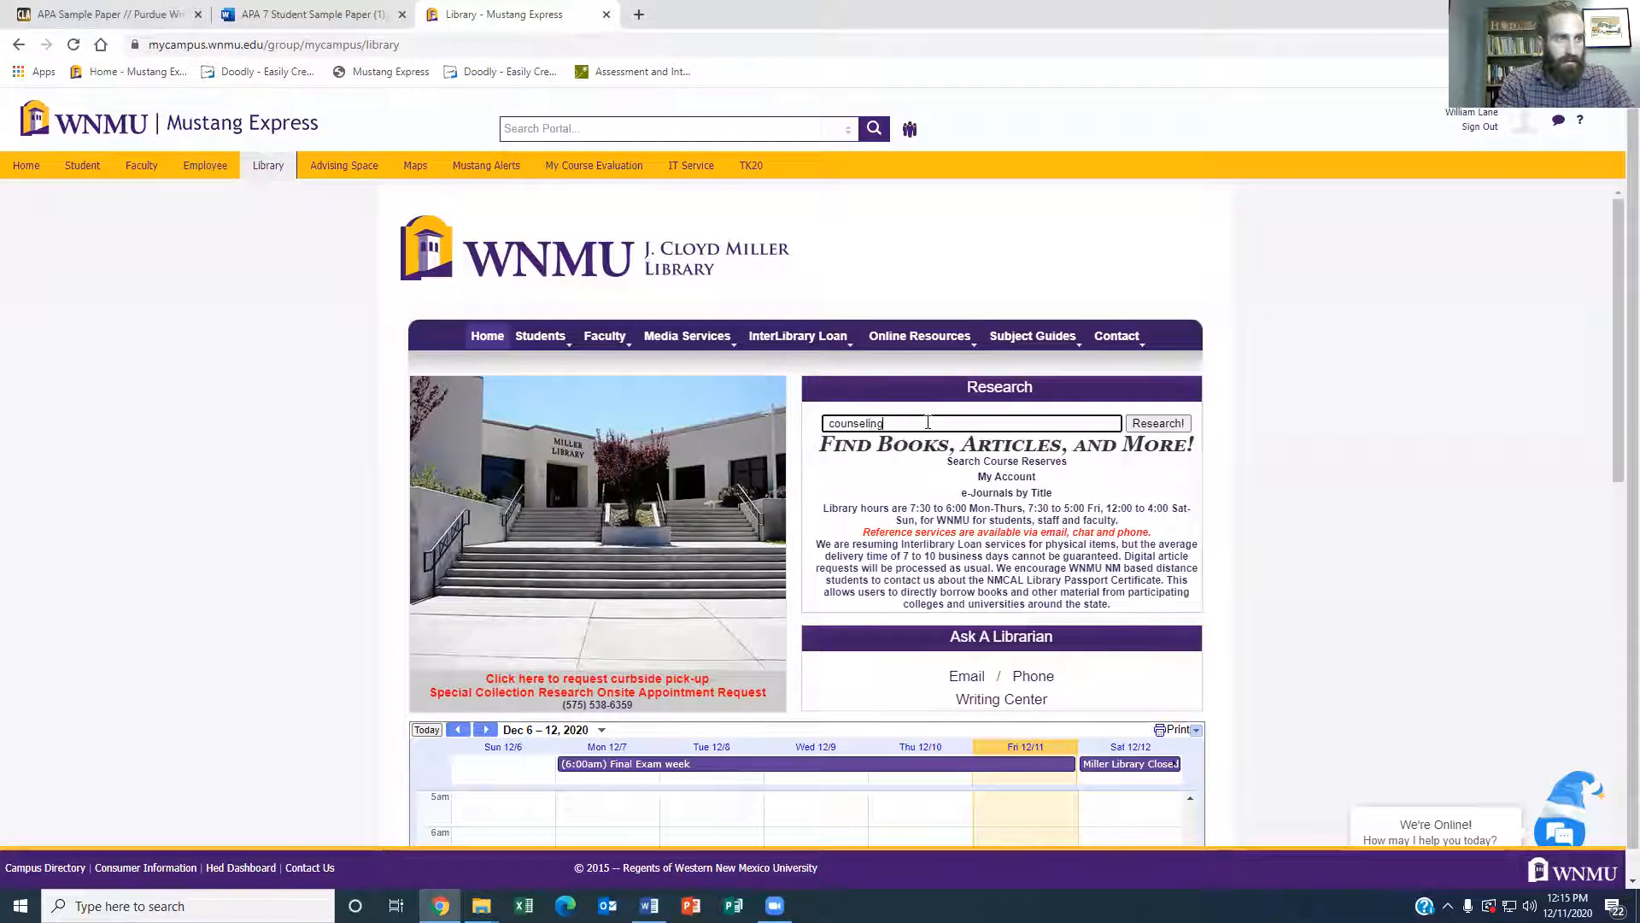
key("Return")
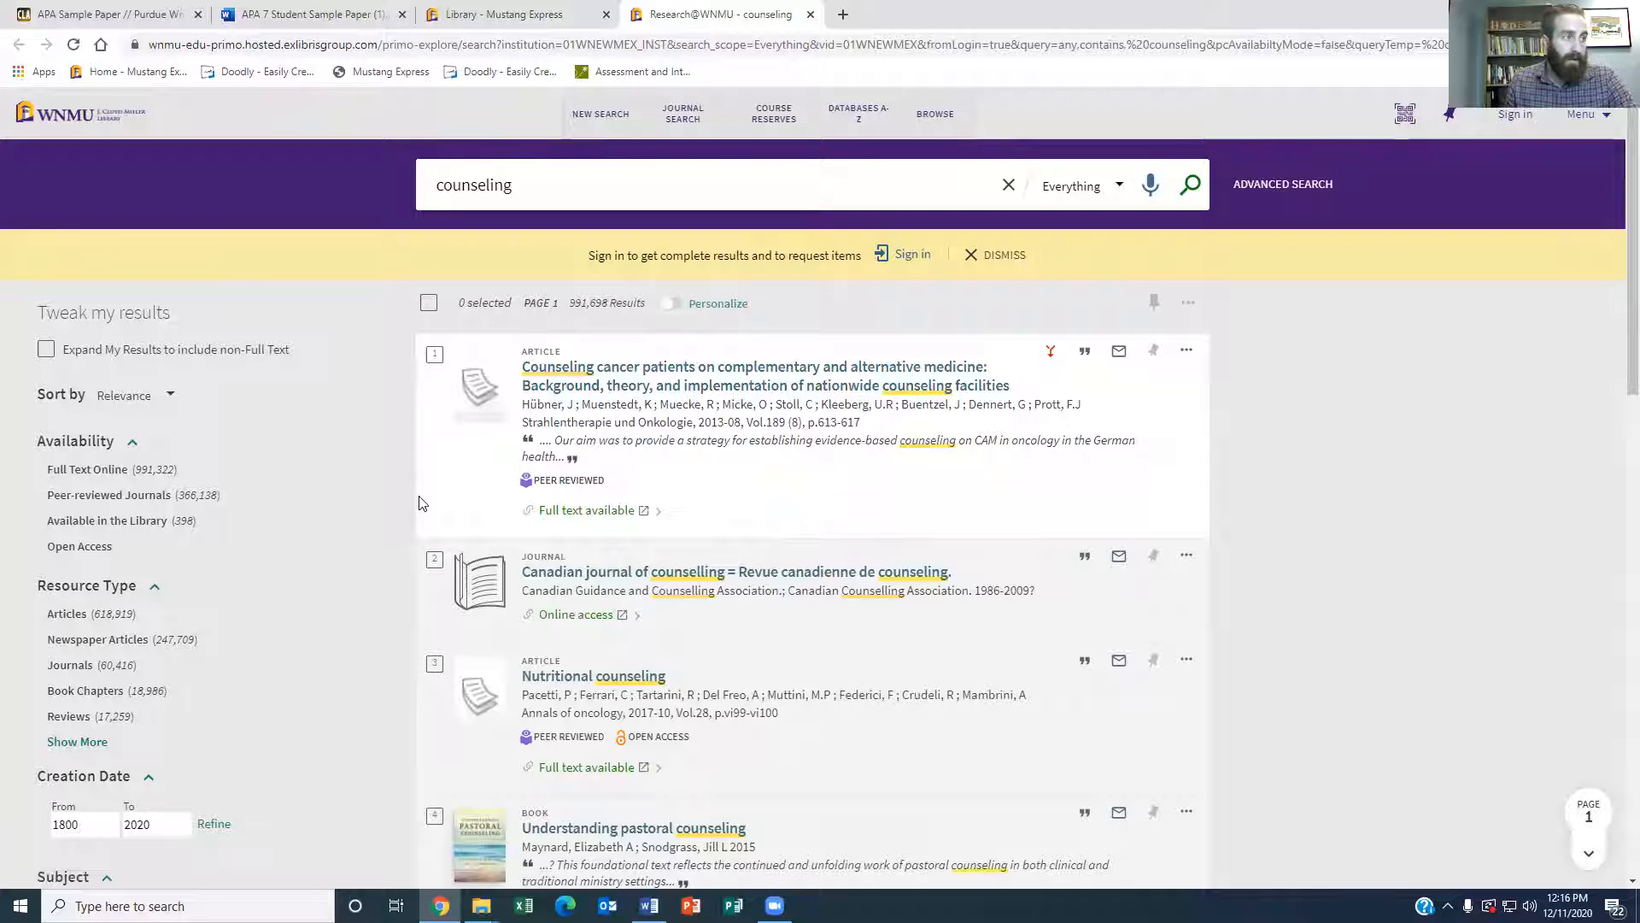
Filter the counseling search results to Peer-reviewed Journals.
mouse_move(256, 492)
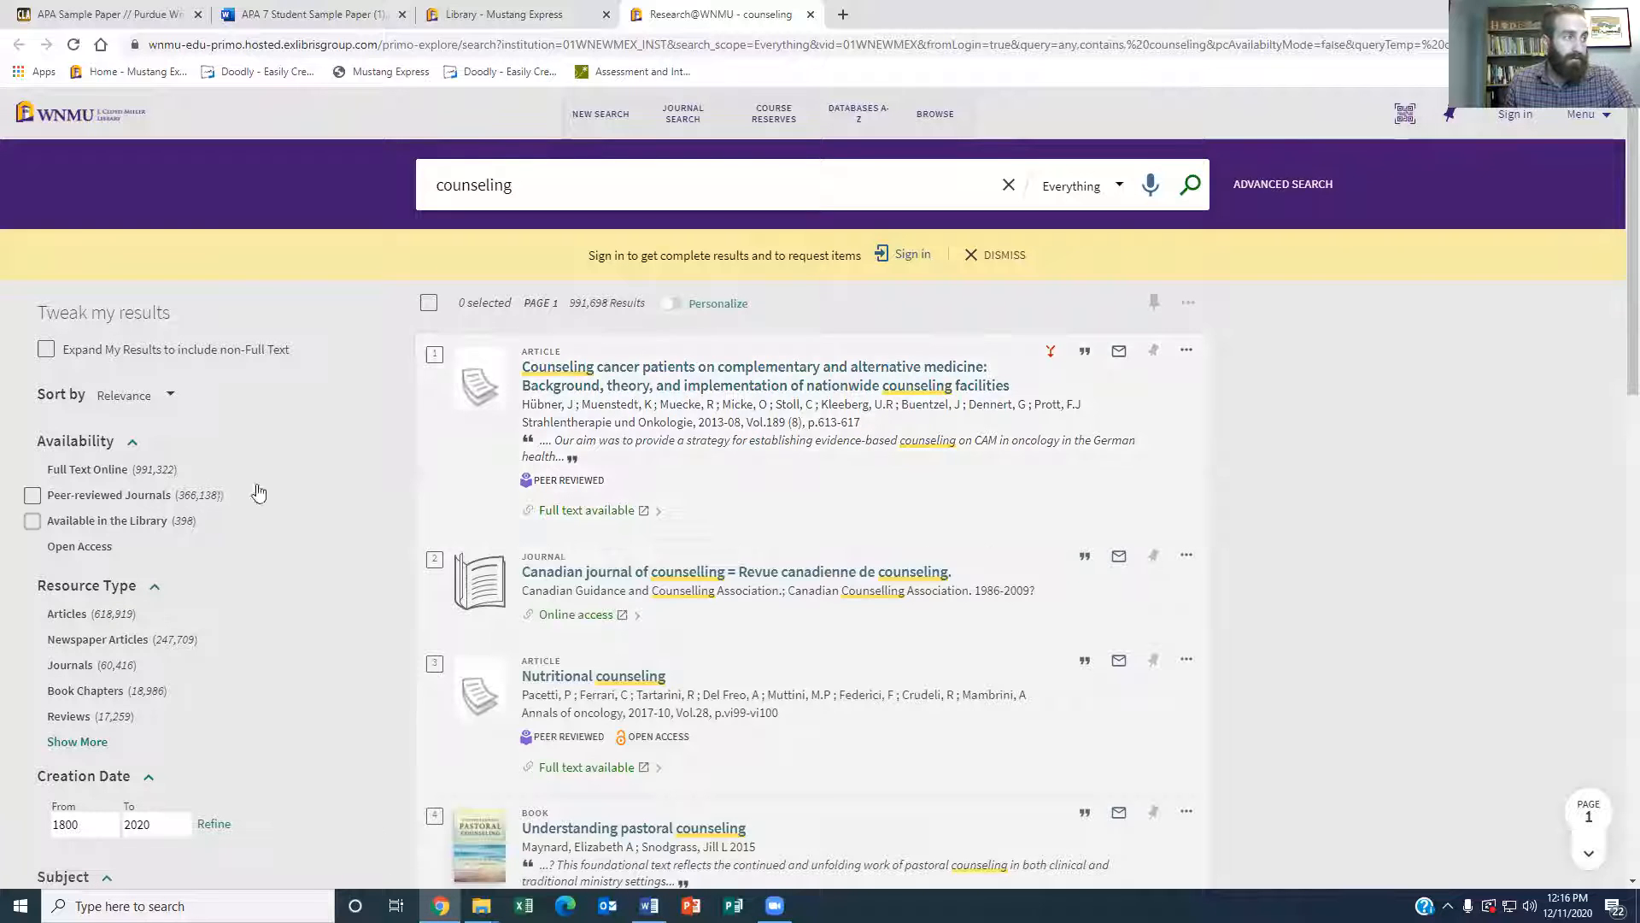
left_click(32, 497)
left_click(32, 497)
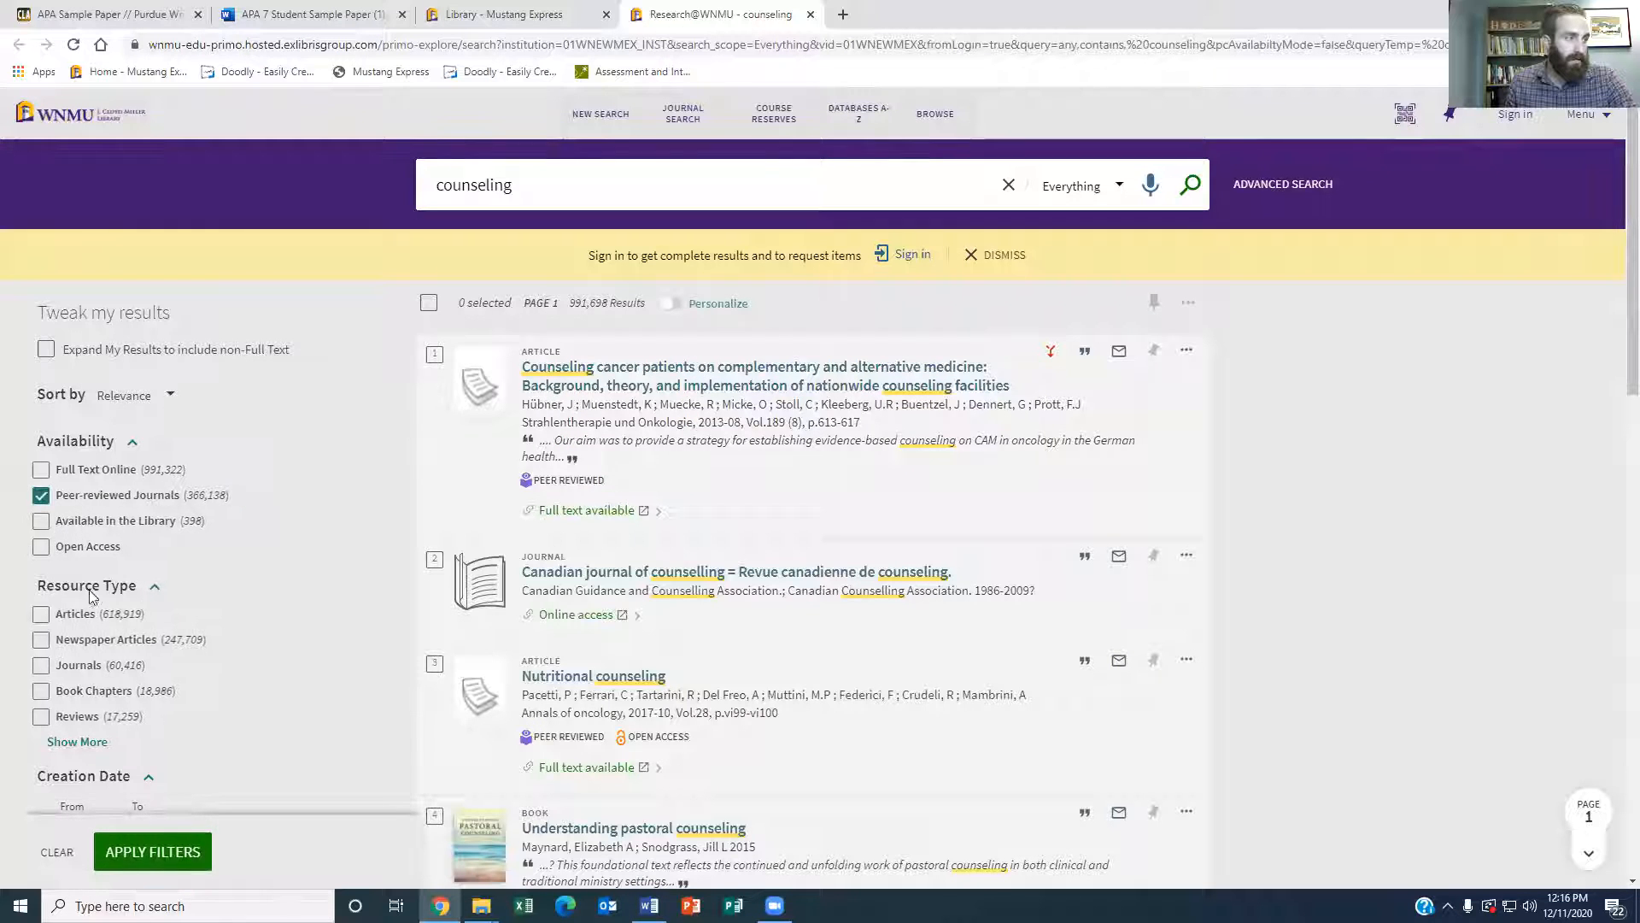
left_click(171, 855)
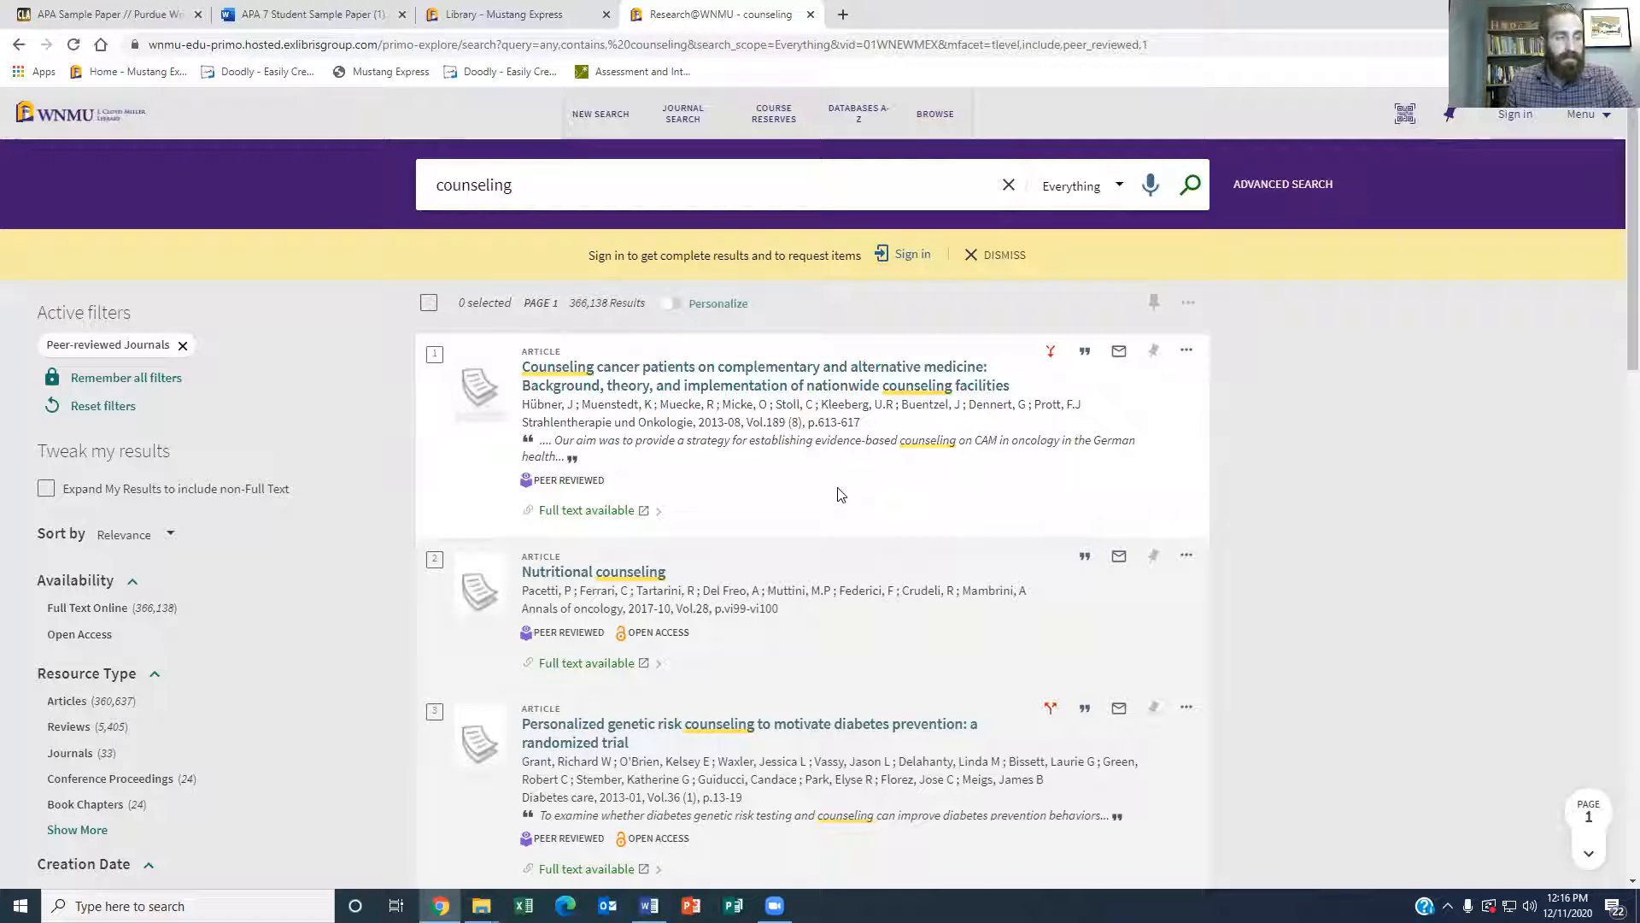
Open the article "Counseling cancer patients on complementary and alternative medicine" and bring up its PDF full text in EBSCOhost.
left_click(736, 379)
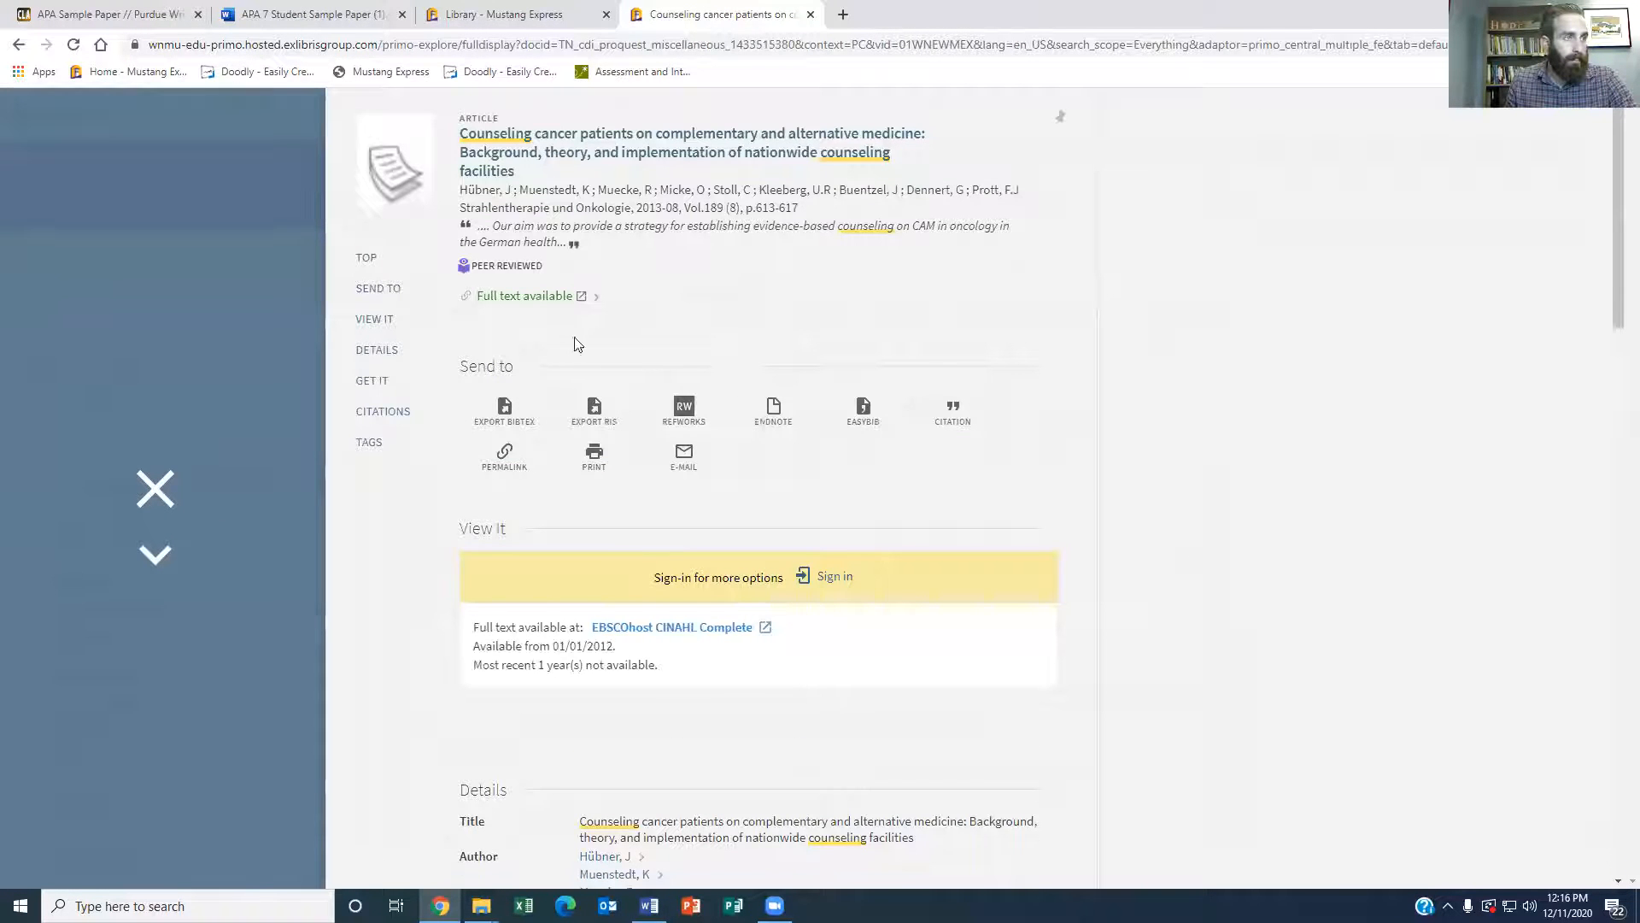
left_click(536, 295)
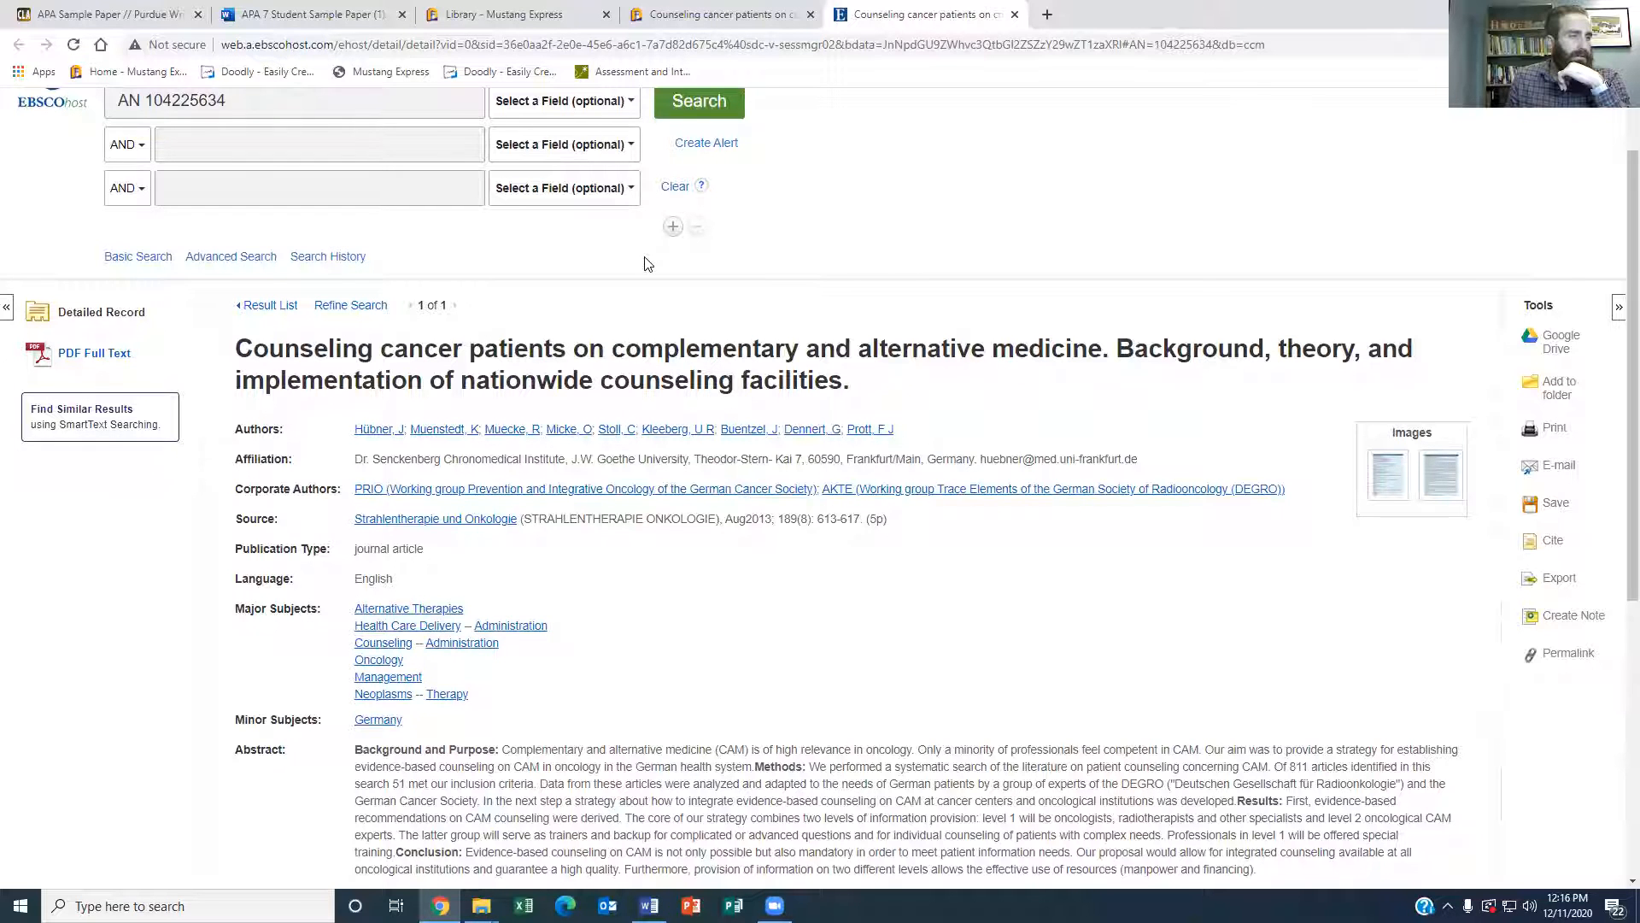
scroll(646, 264, "down", 1)
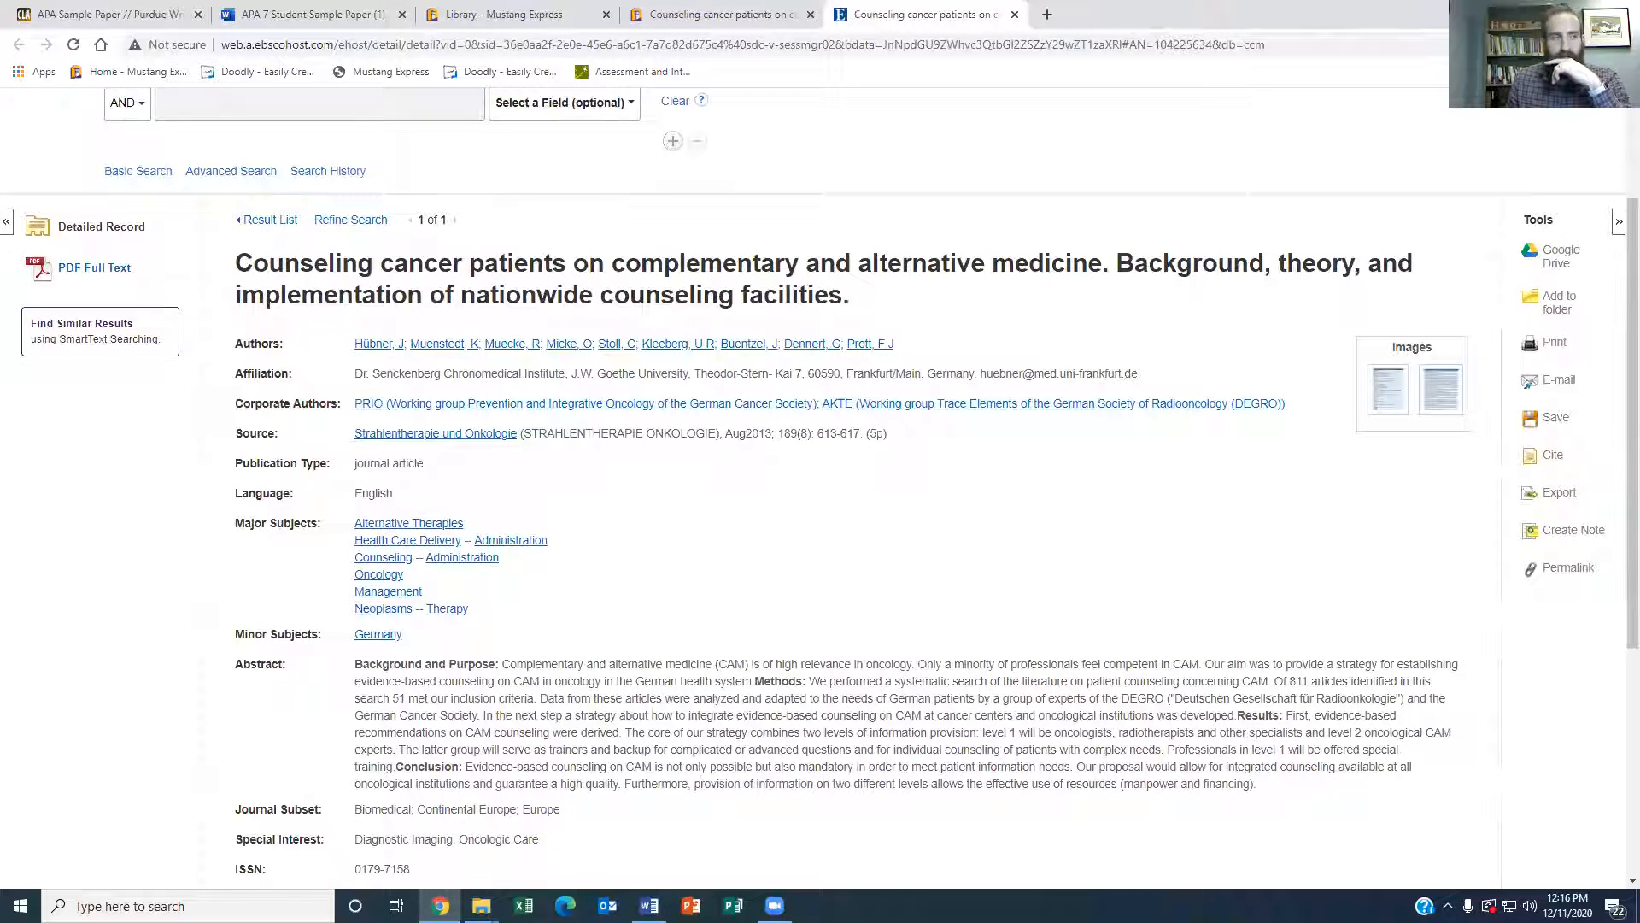
left_click(71, 272)
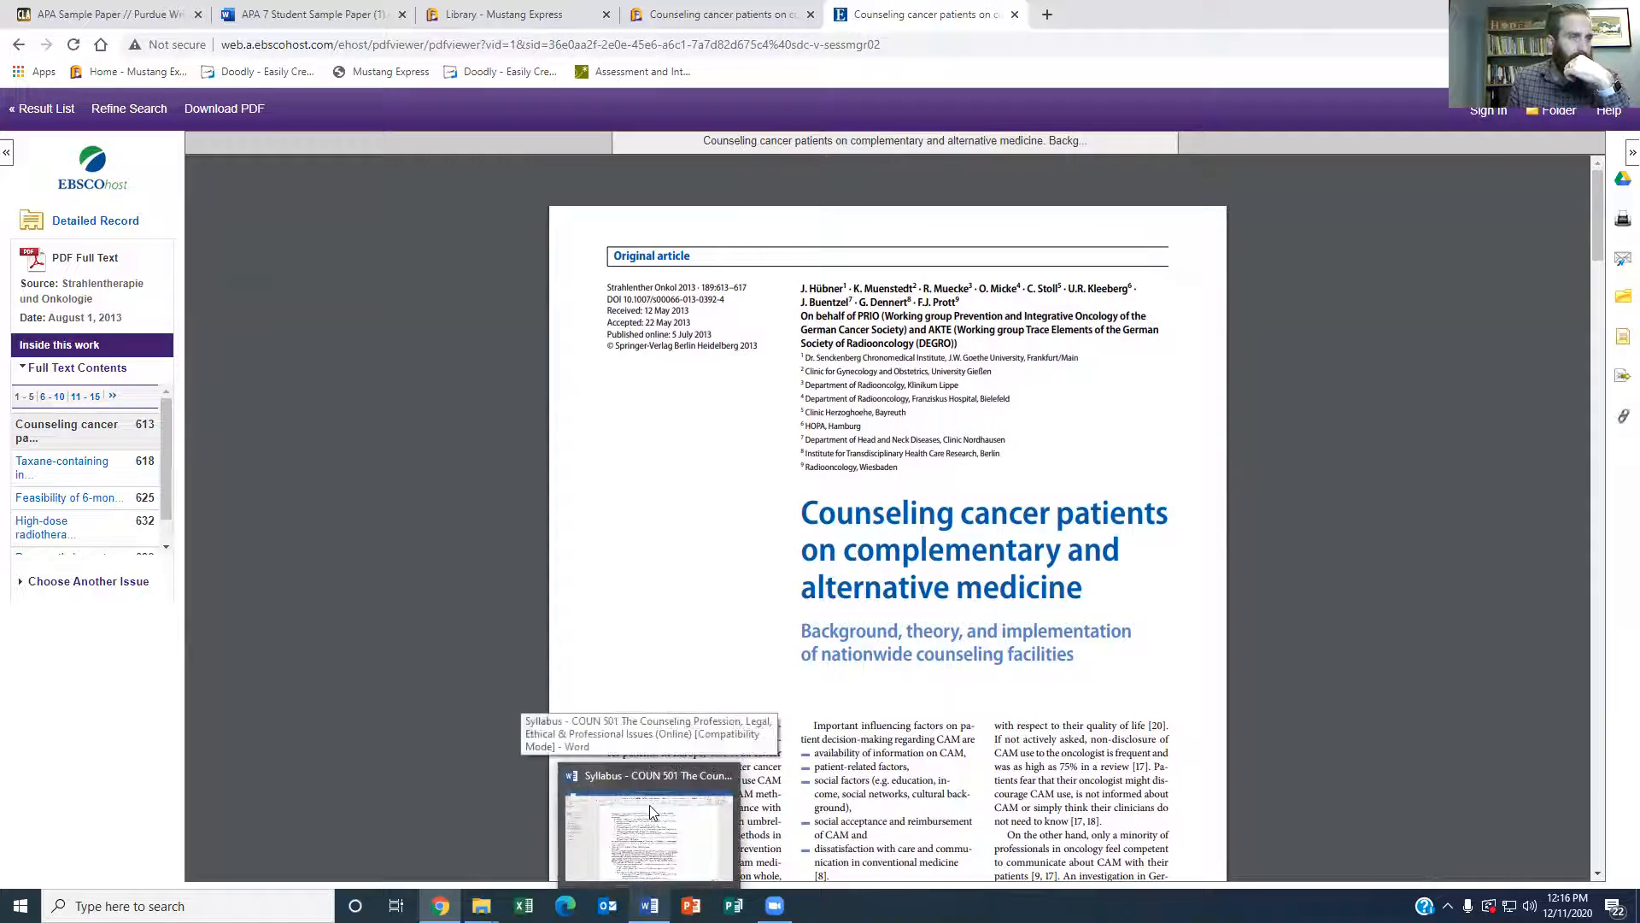
Switch to the COUN 501 syllabus in Word.
left_click(649, 906)
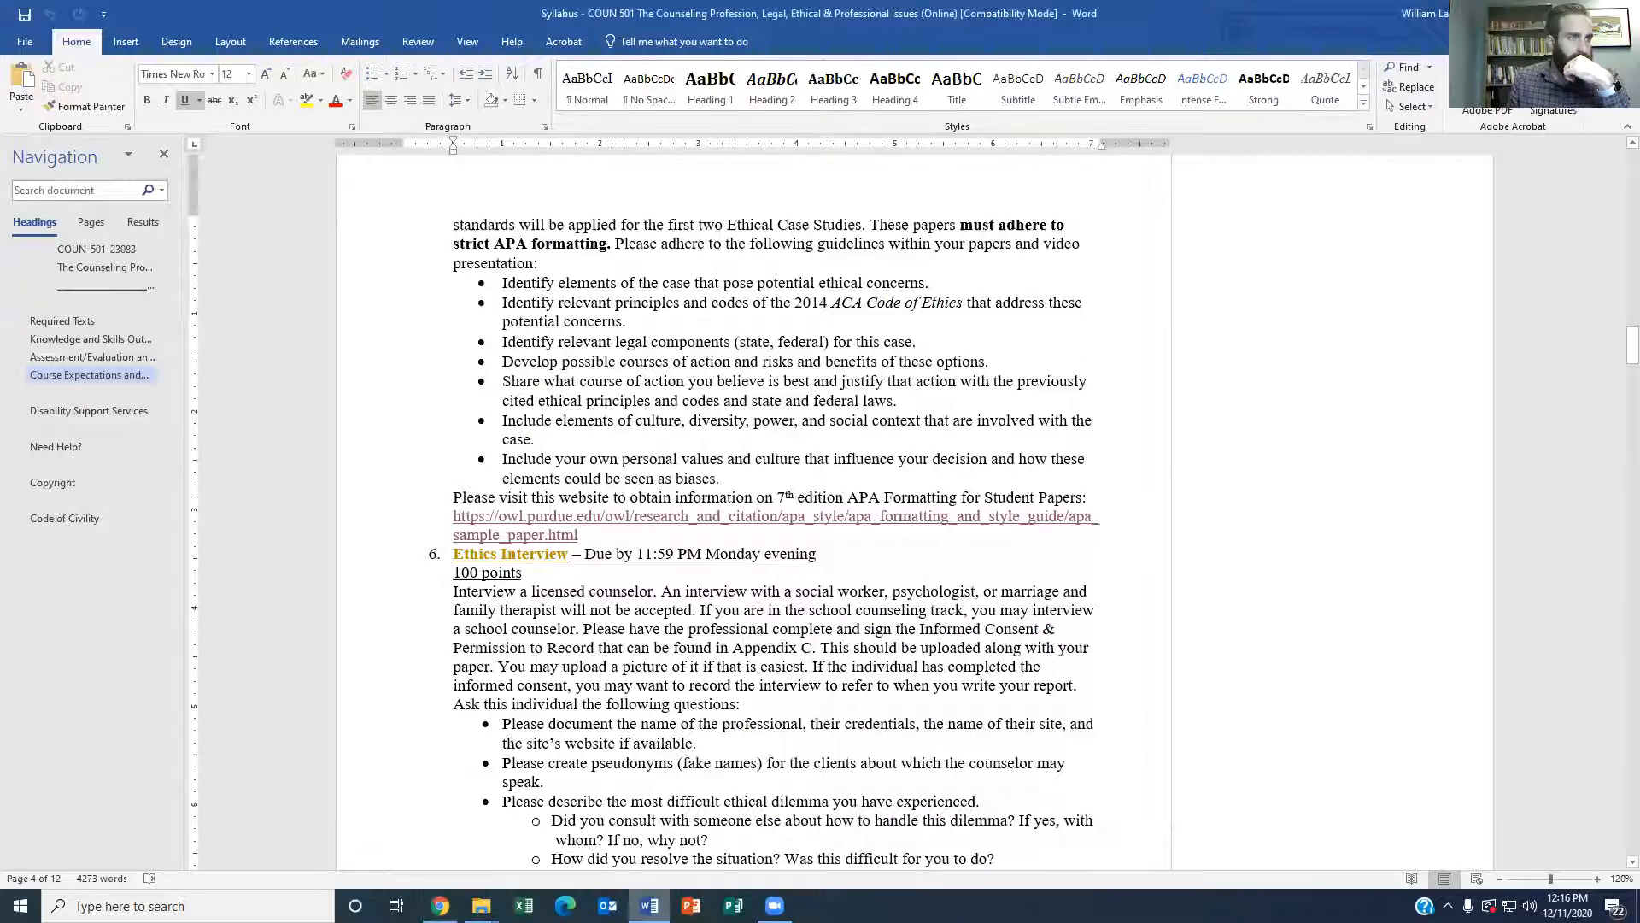
left_click(649, 904)
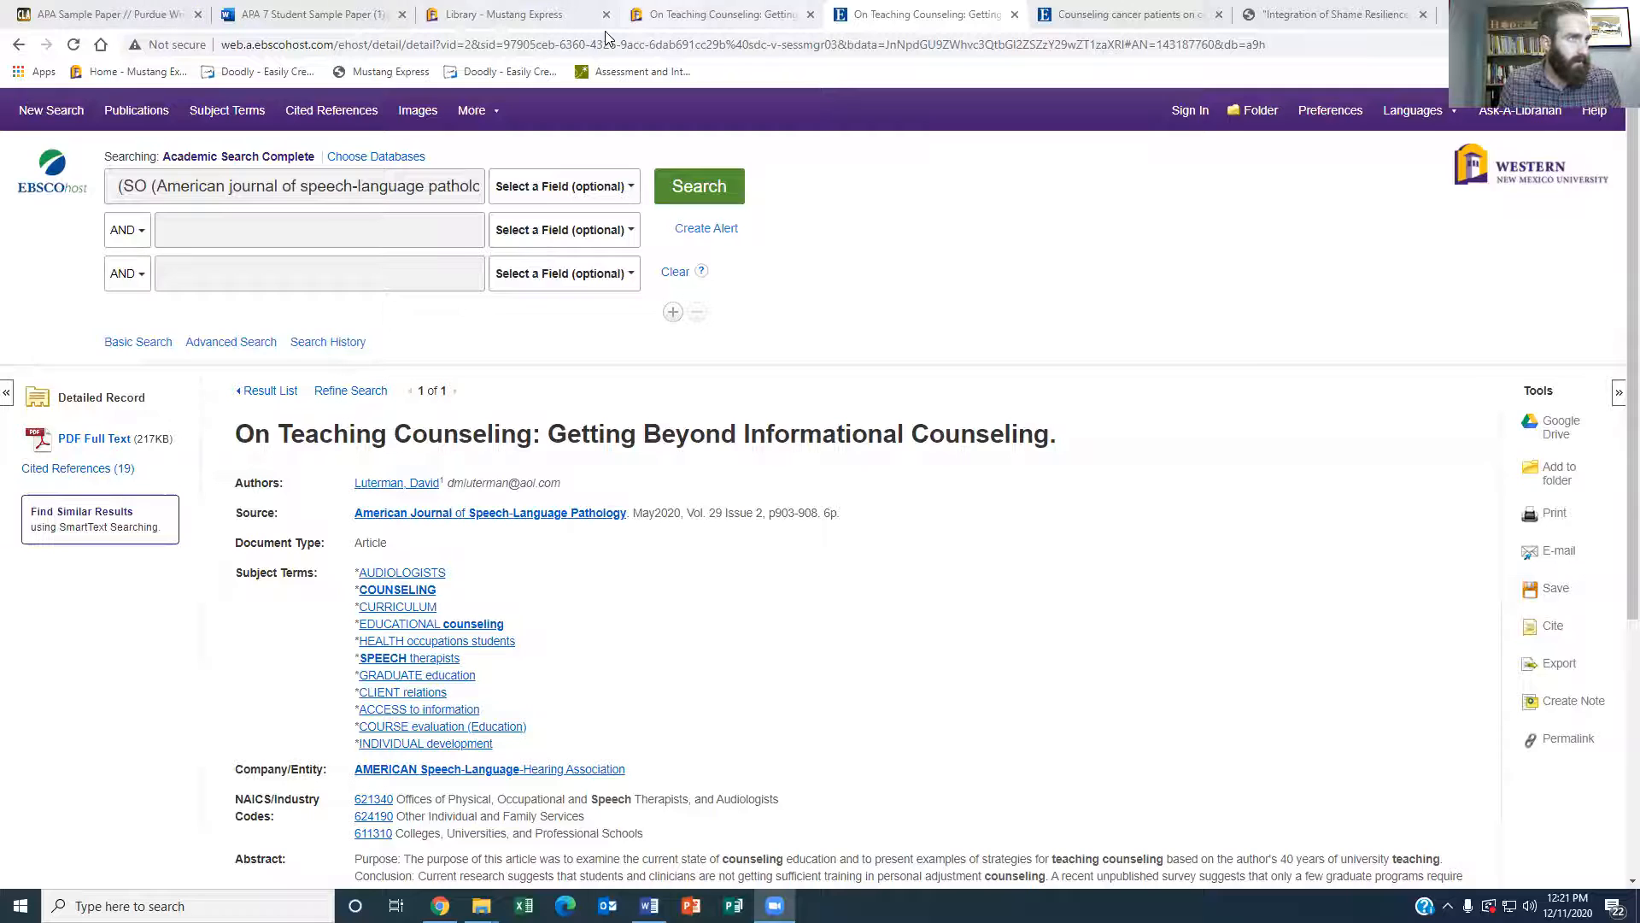
Return to the filtered library results and open the record for "On Teaching Counseling: Getting Beyond Informational Counseling".
left_click(633, 17)
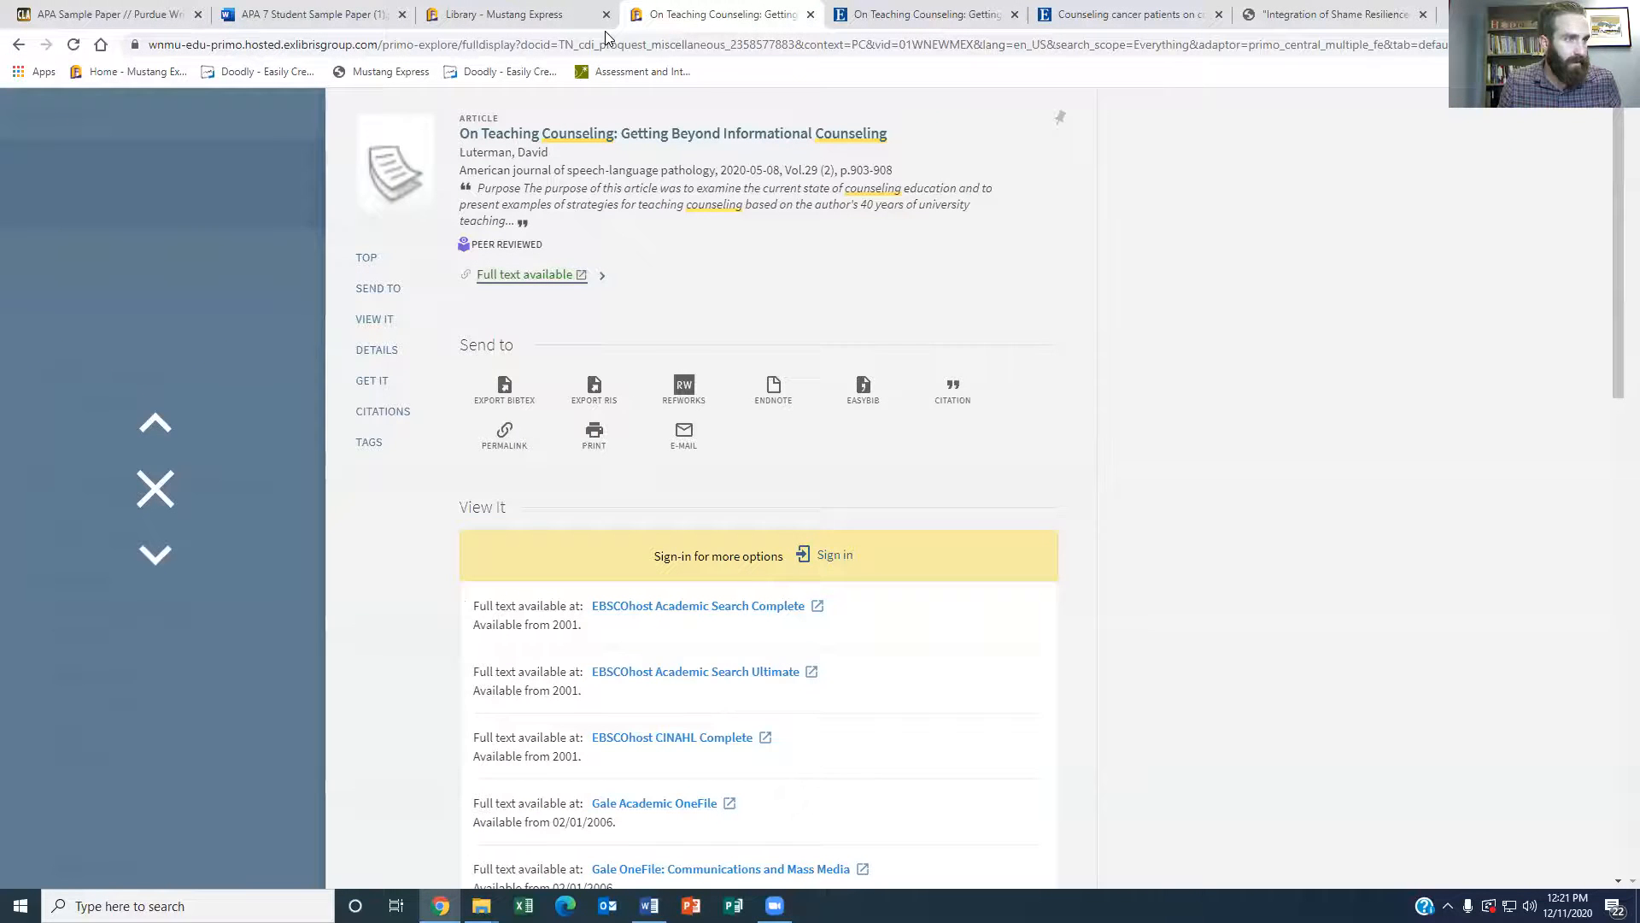
left_click(155, 490)
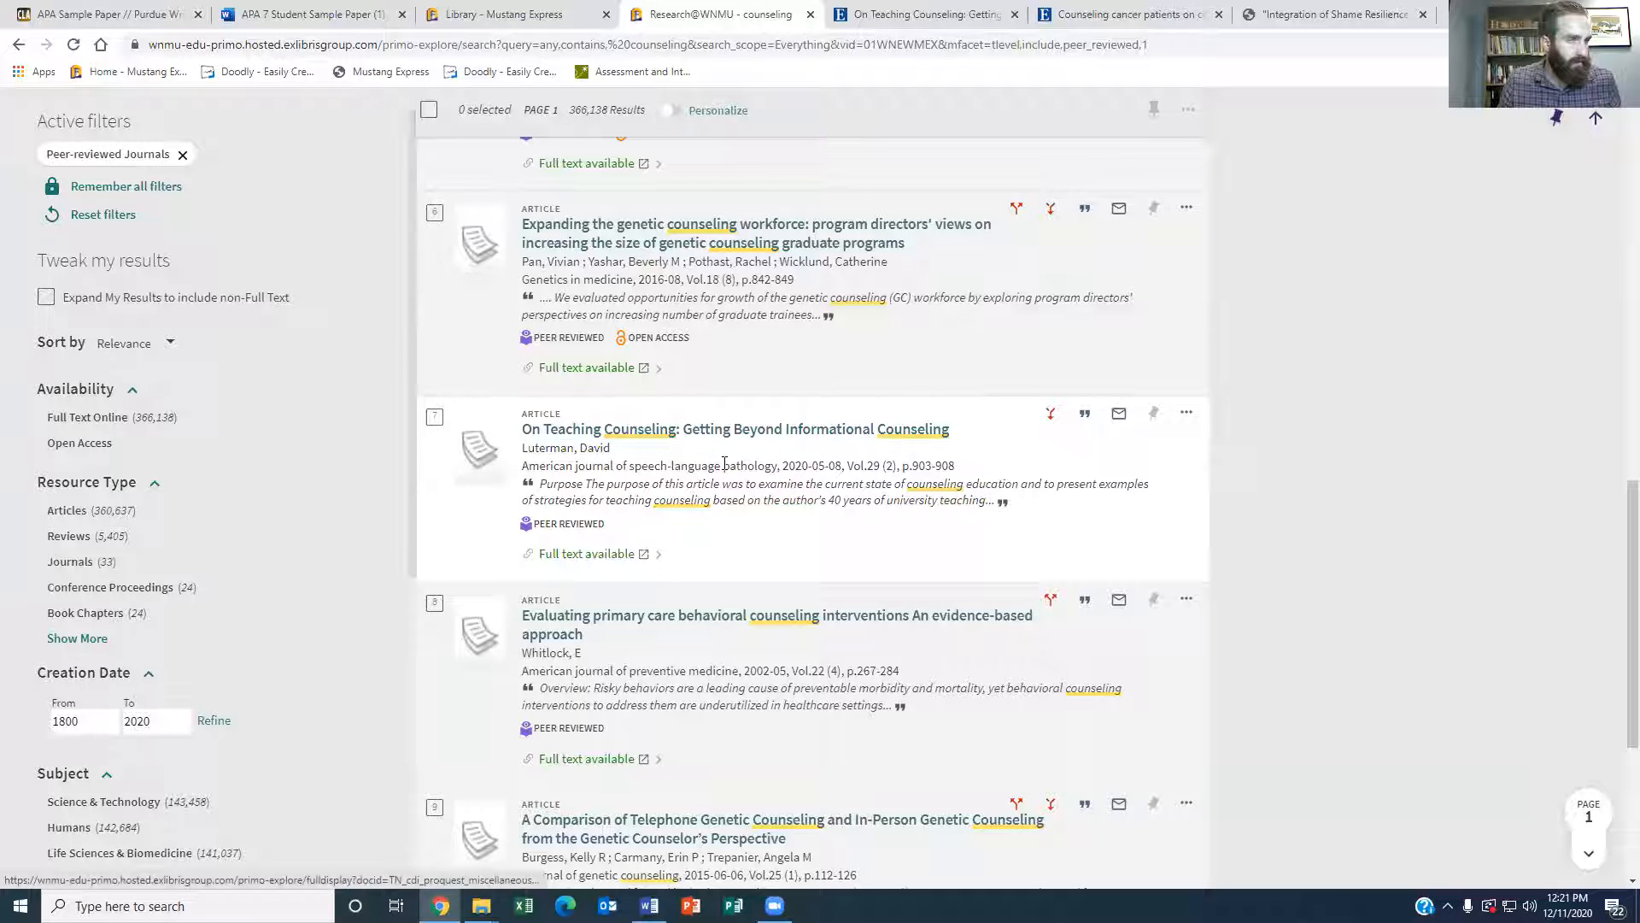
left_click(752, 436)
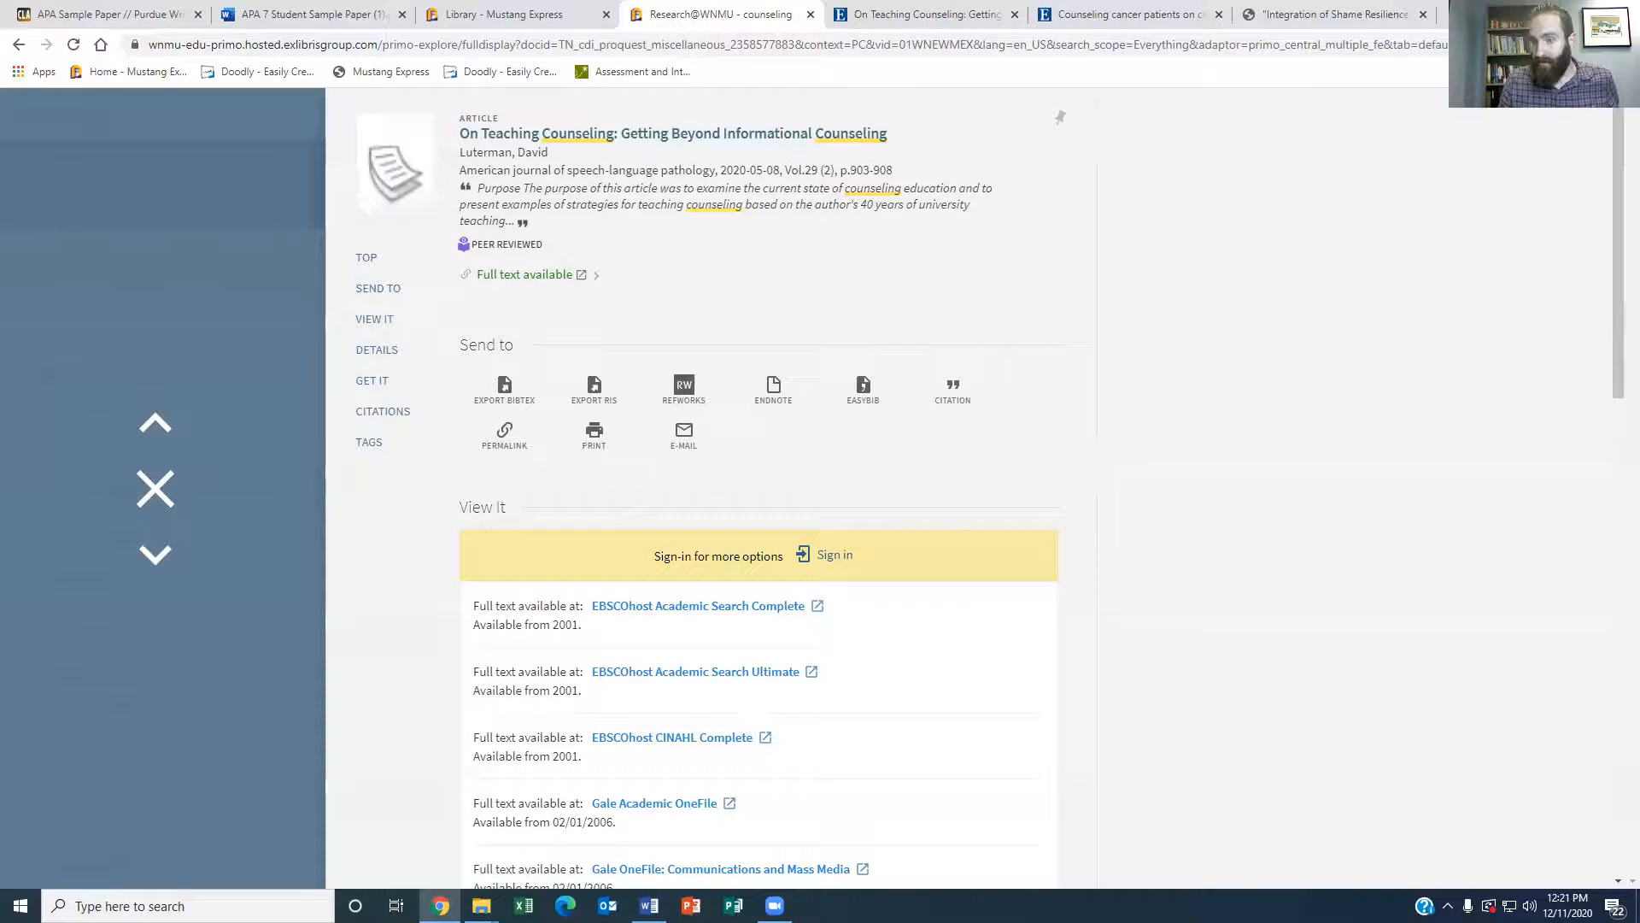
Switch to the Word document containing the sample journal reference and highlight the author's surname.
key("alt+Tab")
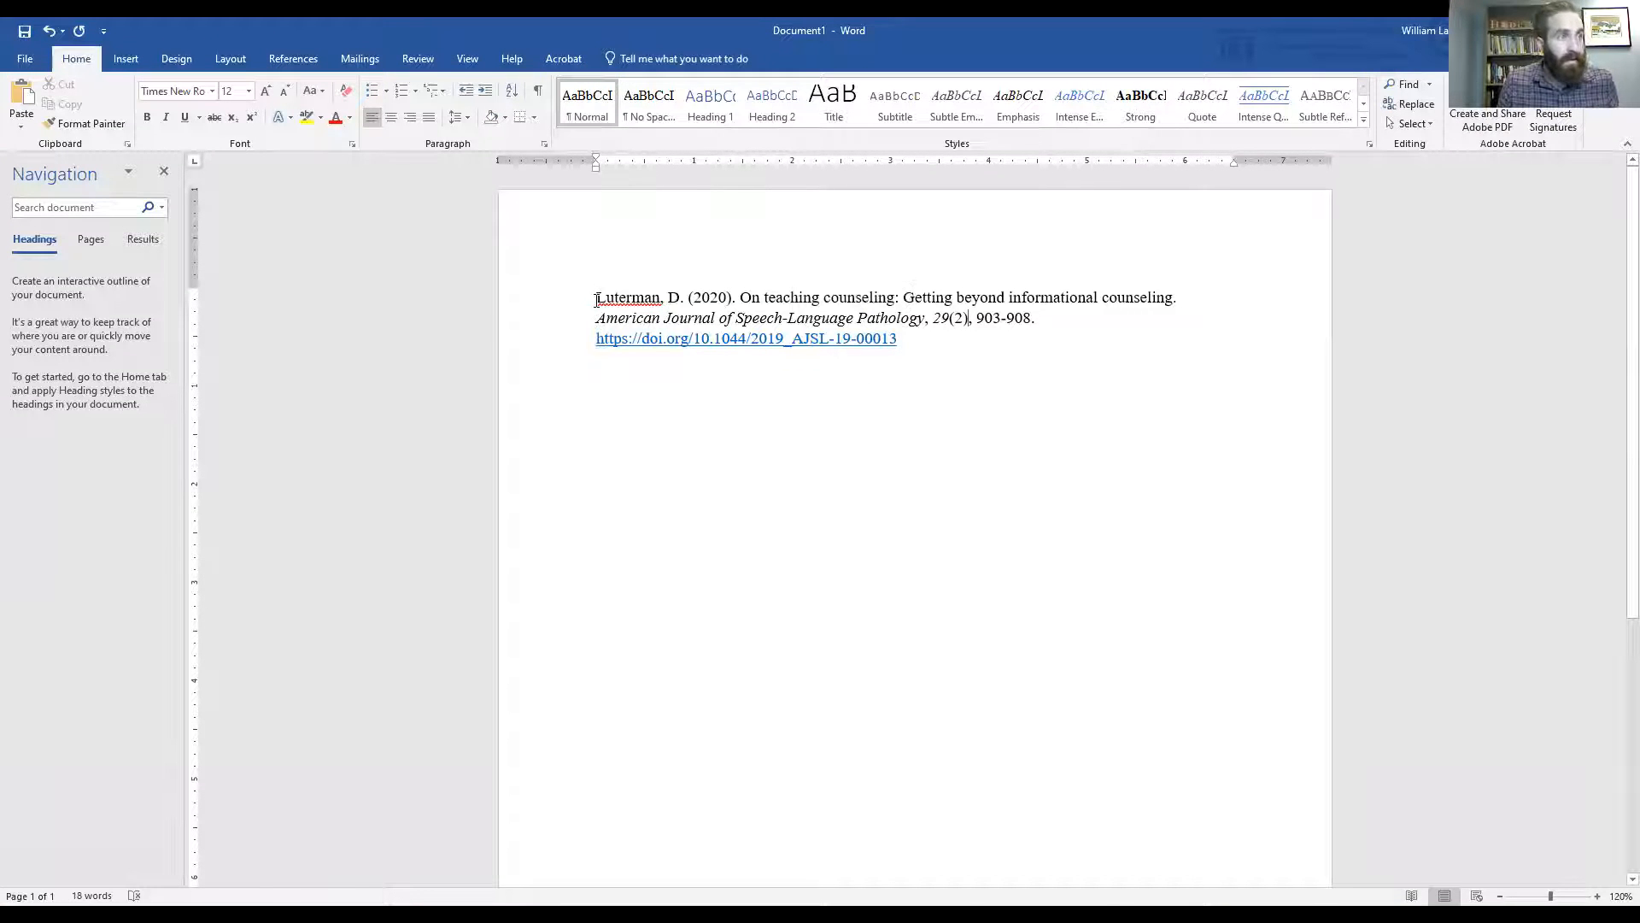
left_click_drag(597, 297, 661, 295)
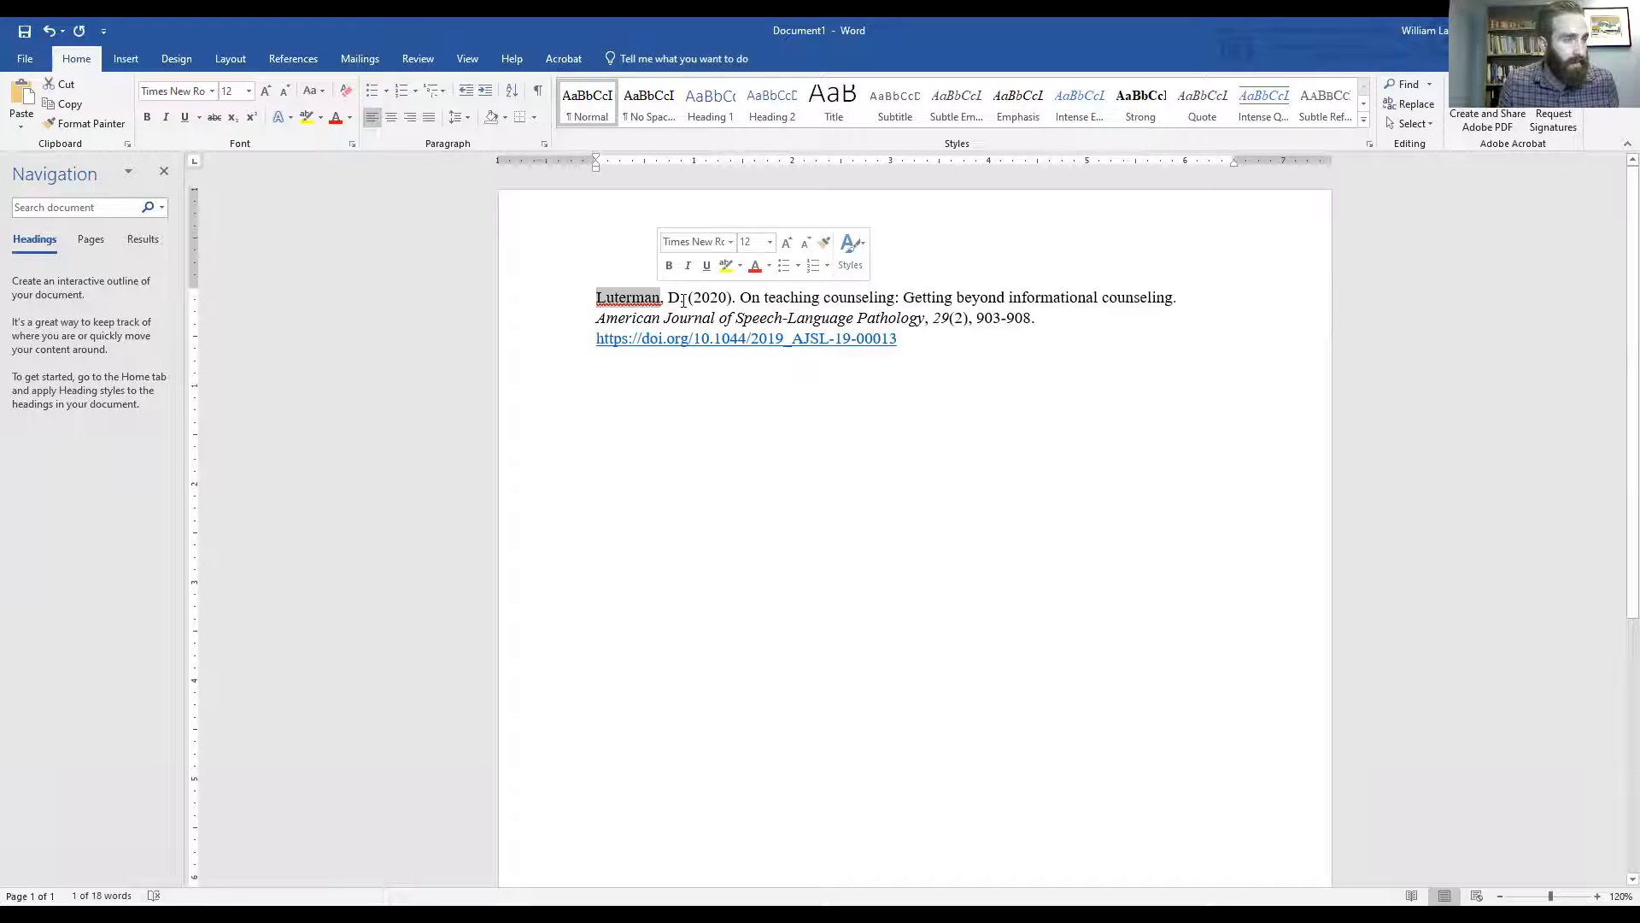
Add a second author's surname and initial before the year in the reference, joined by a comma and ampersand.
left_click(682, 299)
type(", ")
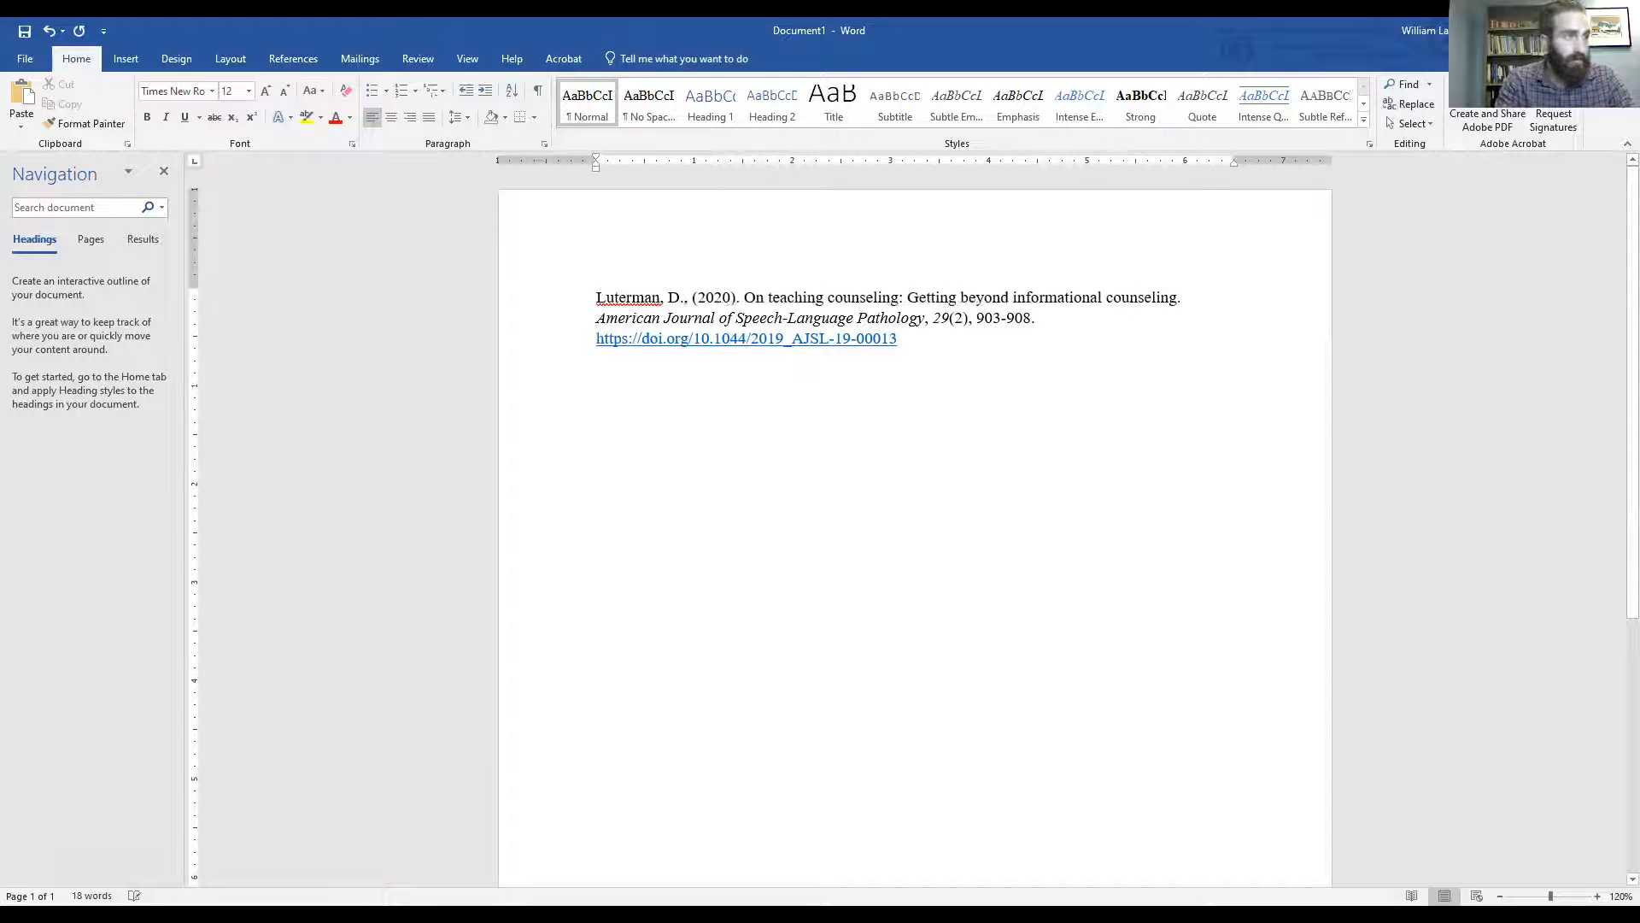
type("Lane")
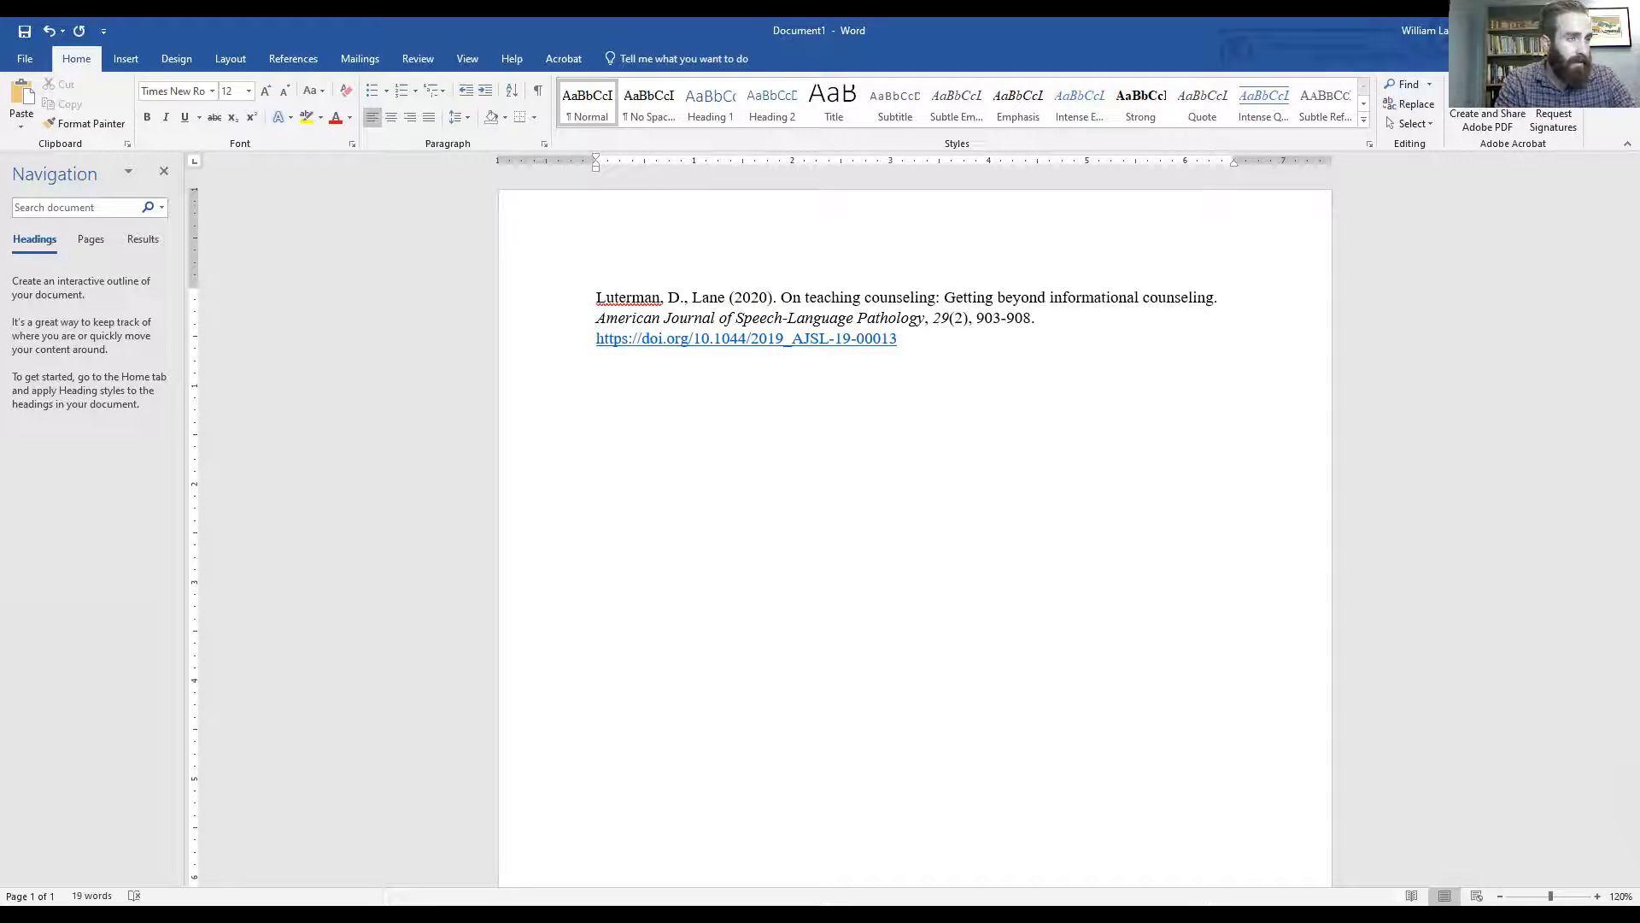
type(", W")
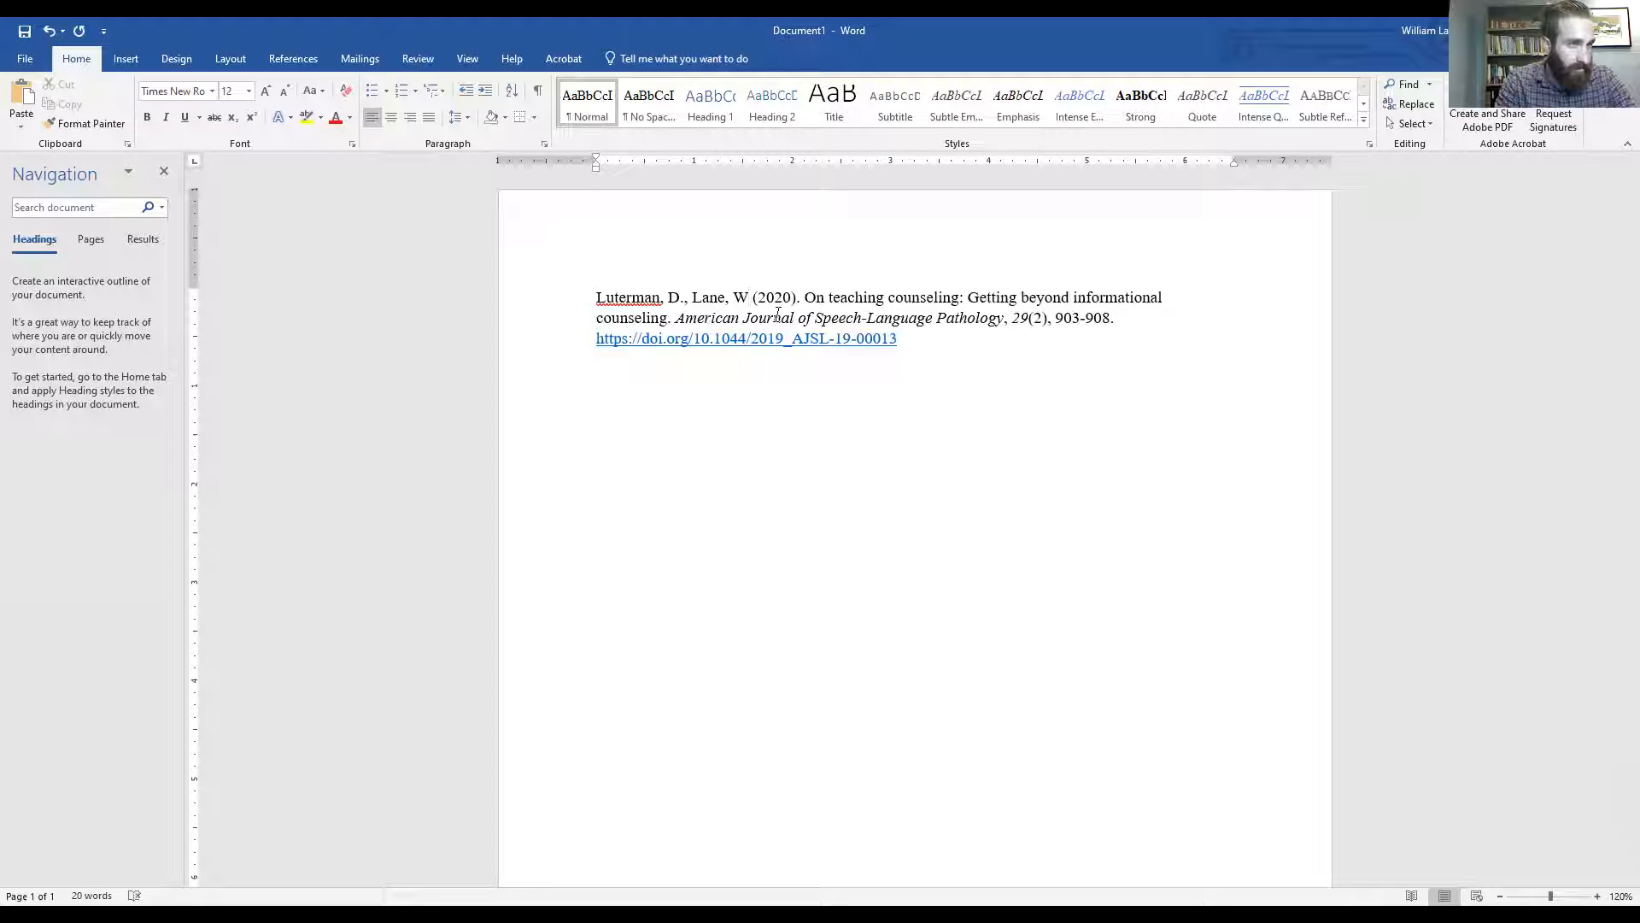
type(".")
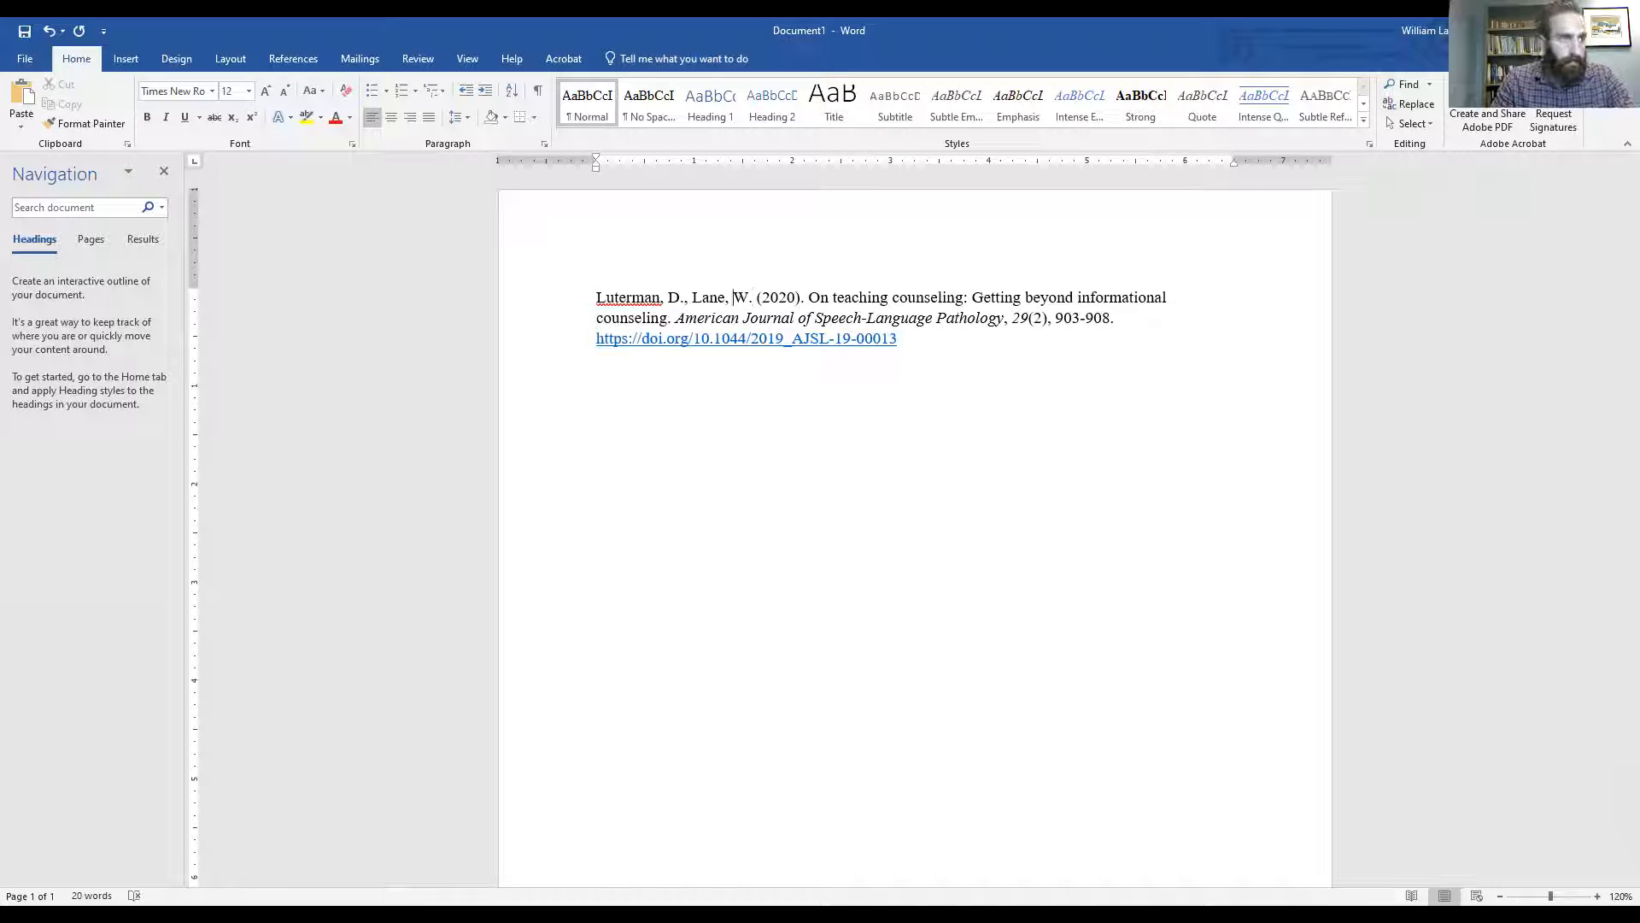
key("Left")
key("Left")
key("Left")
type("&")
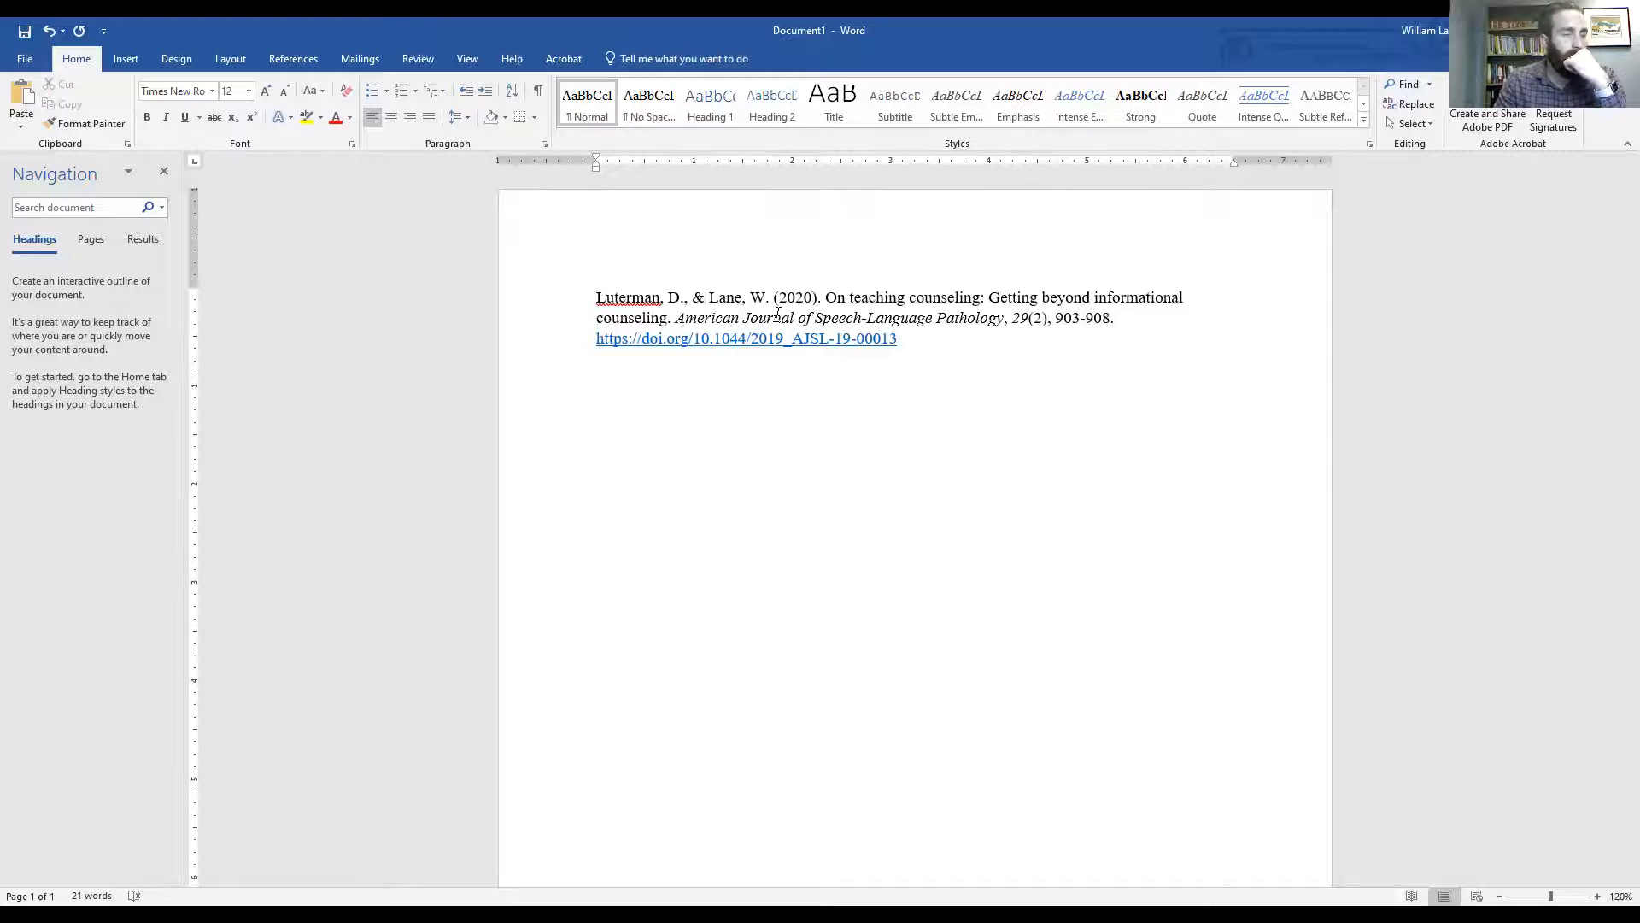
Delete the second author, the ampersand and the extra comma so the reference lists a single author before (2020).
key("BackSpace")
key("BackSpace")
key("Delete")
key("Delete")
key("Delete")
key("Delete")
key("Delete")
key("Delete")
key("Delete")
key("Delete")
key("Delete")
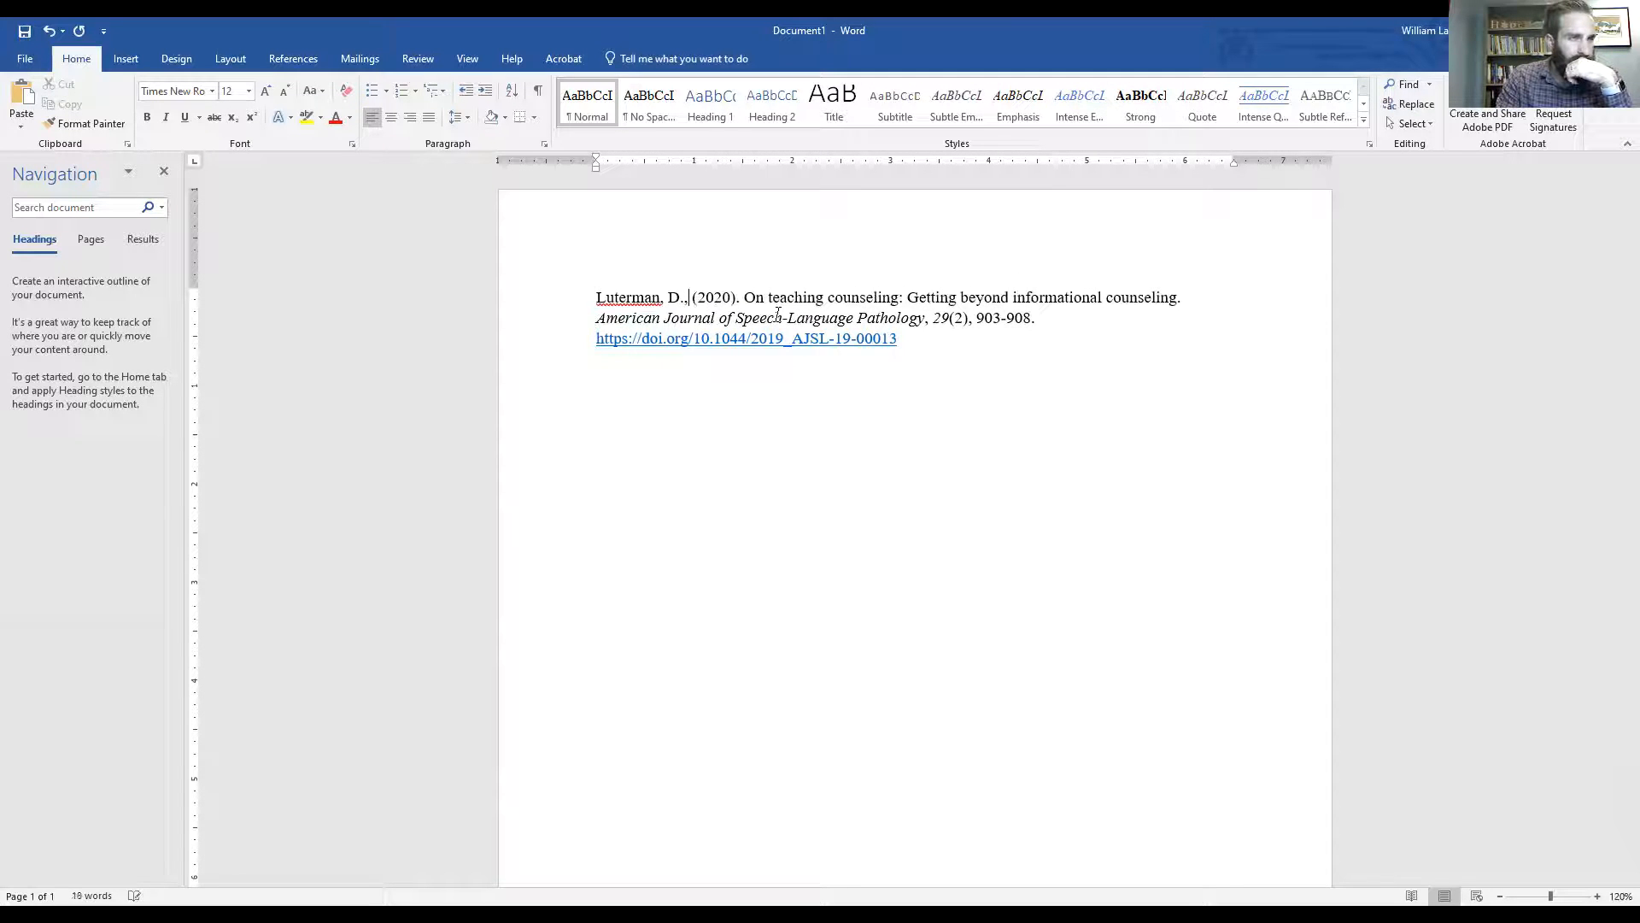
key("BackSpace")
key("Delete")
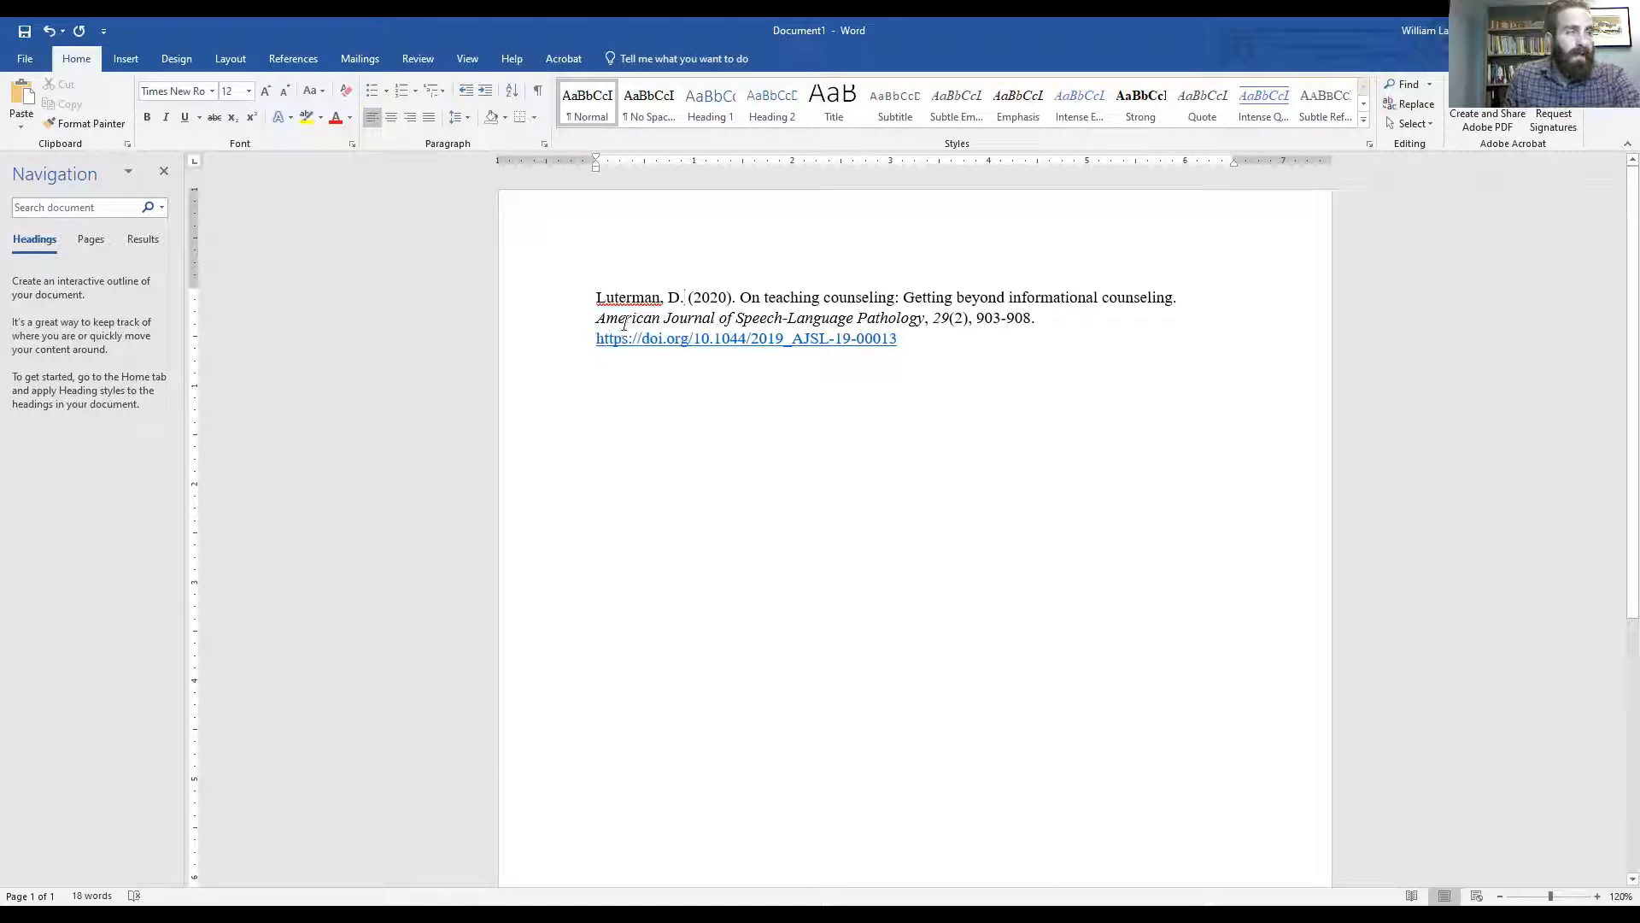
Italicize the final letter of the journal title American Journal of Speech-Language Pathology in the reference.
double_click(920, 320)
left_click(921, 319)
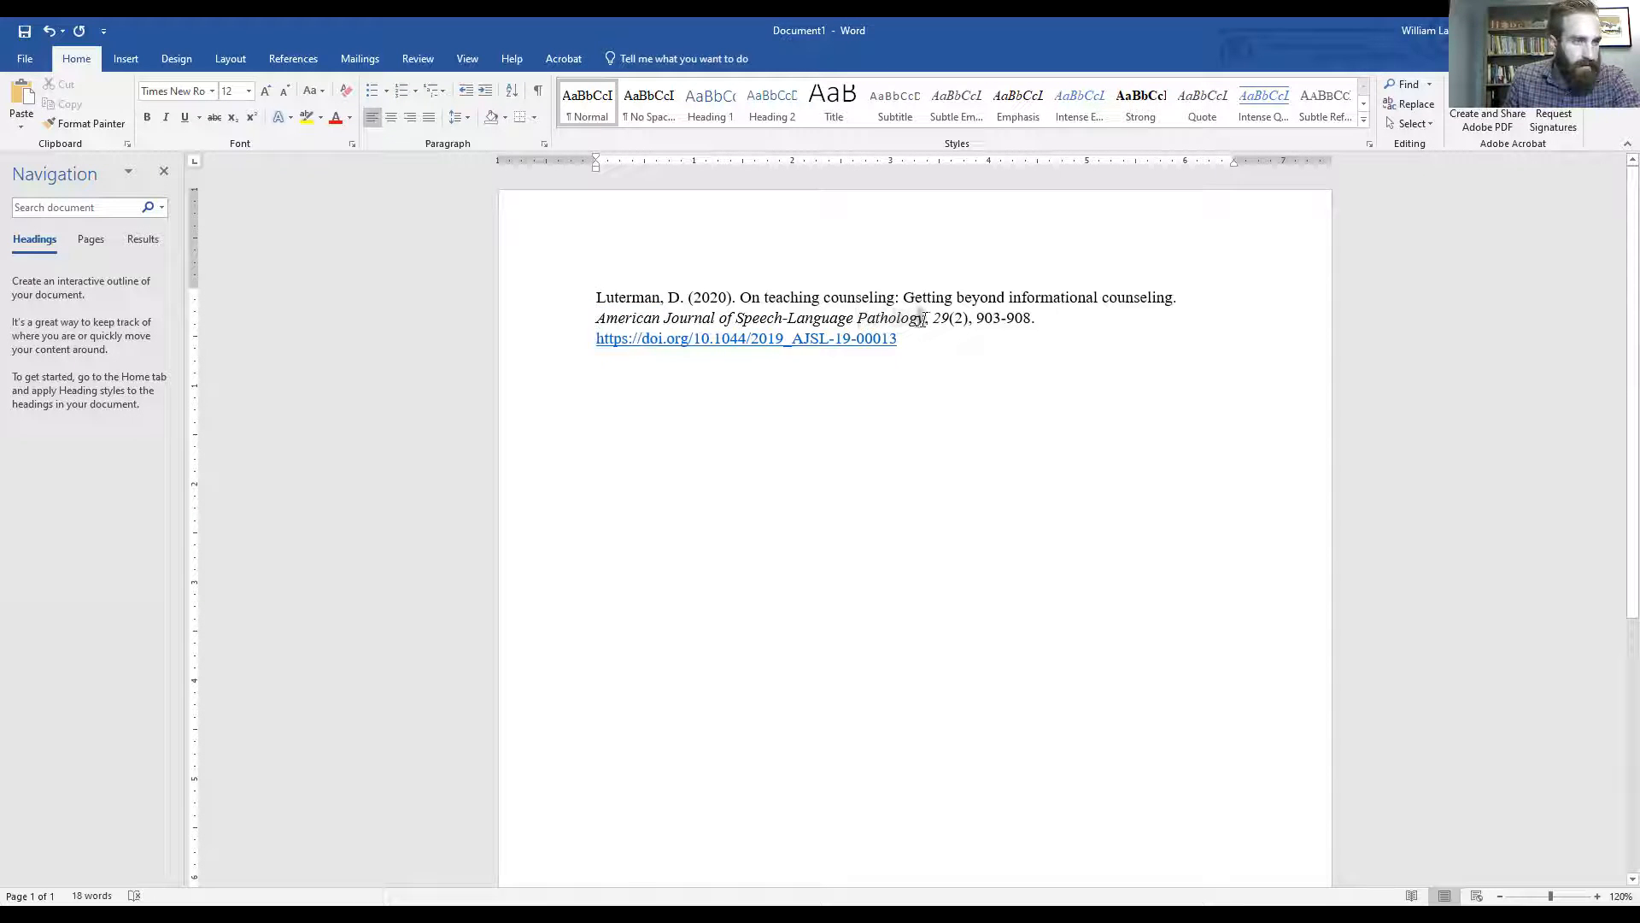
left_click_drag(925, 320, 917, 320)
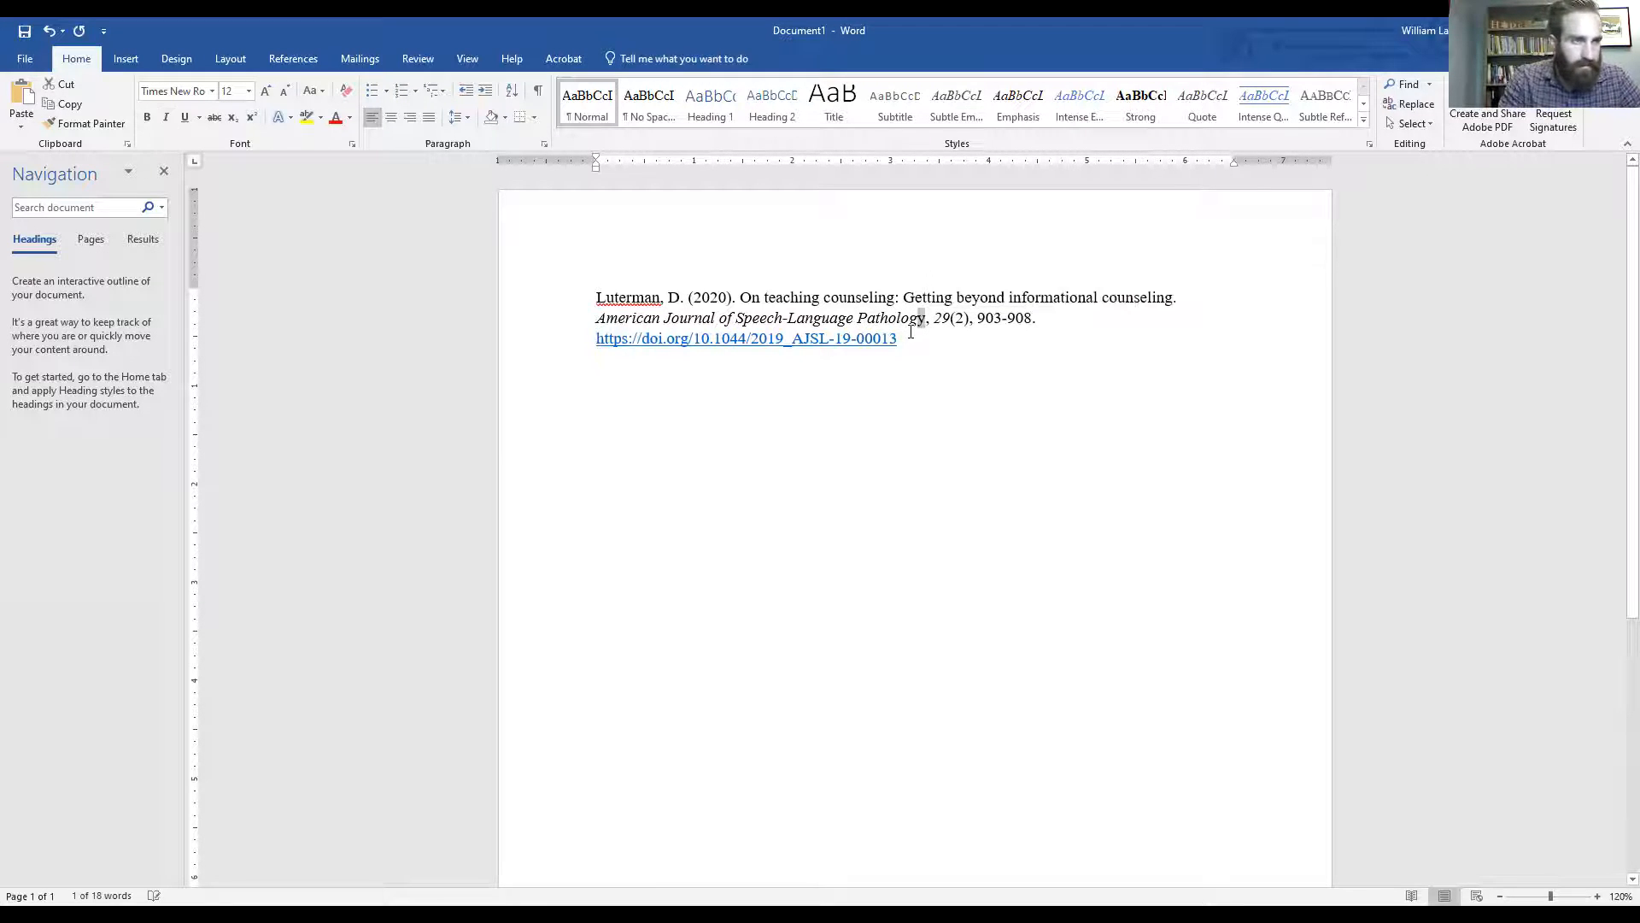
key("ctrl+i")
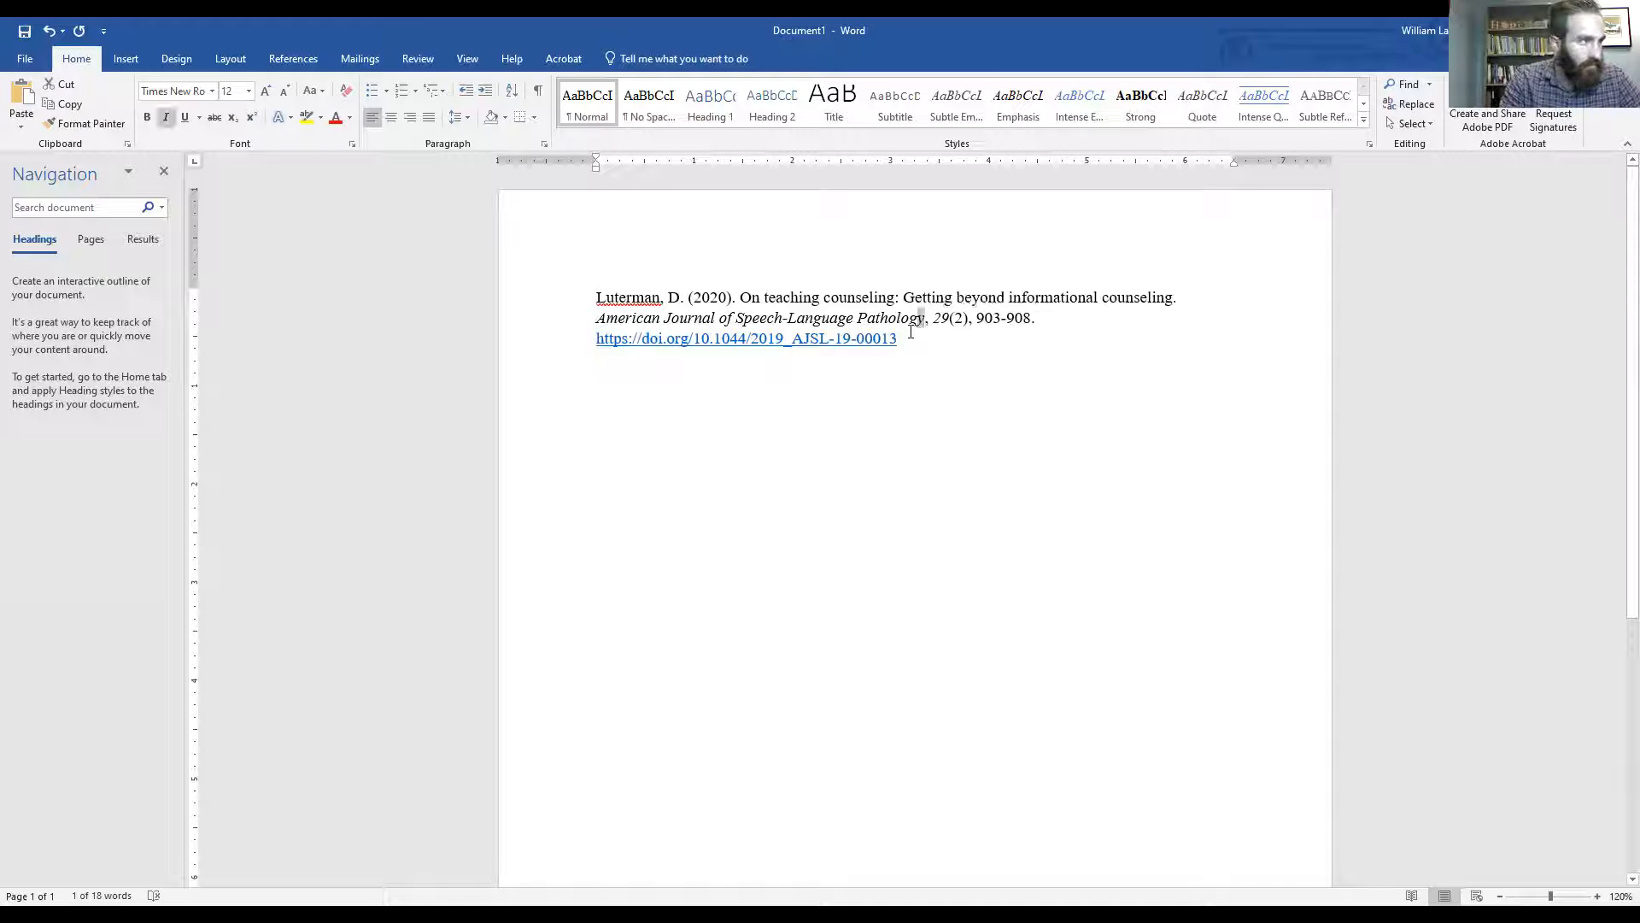
left_click(930, 319)
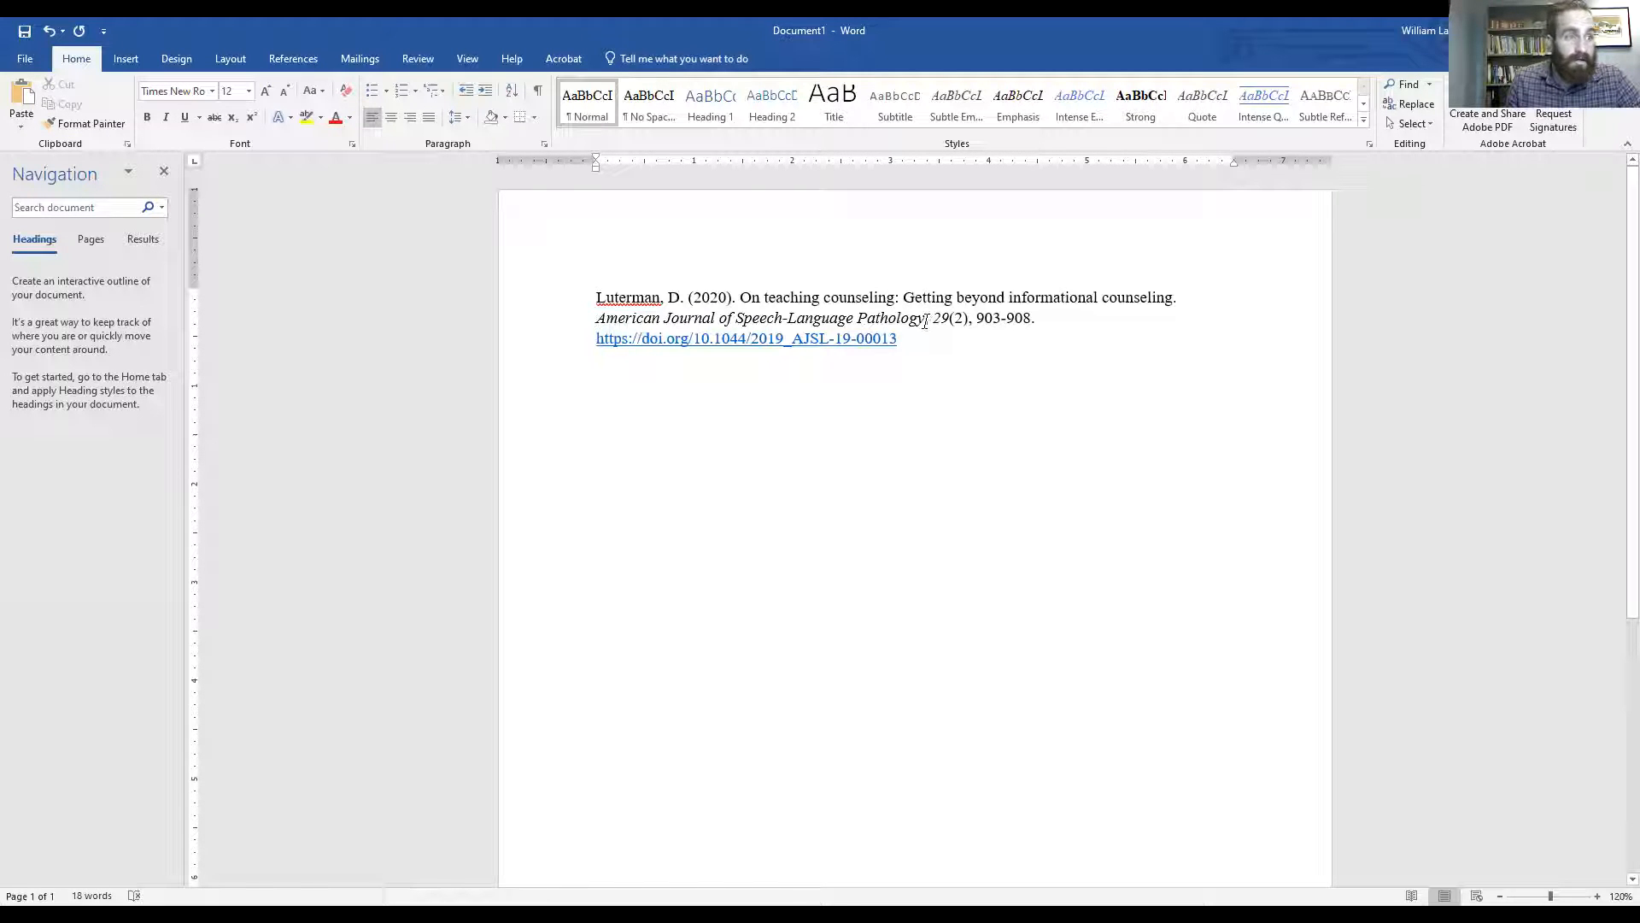
Highlight in turn the comma after the journal title, the volume, the issue, the page range and the journal title.
left_click_drag(927, 322, 933, 321)
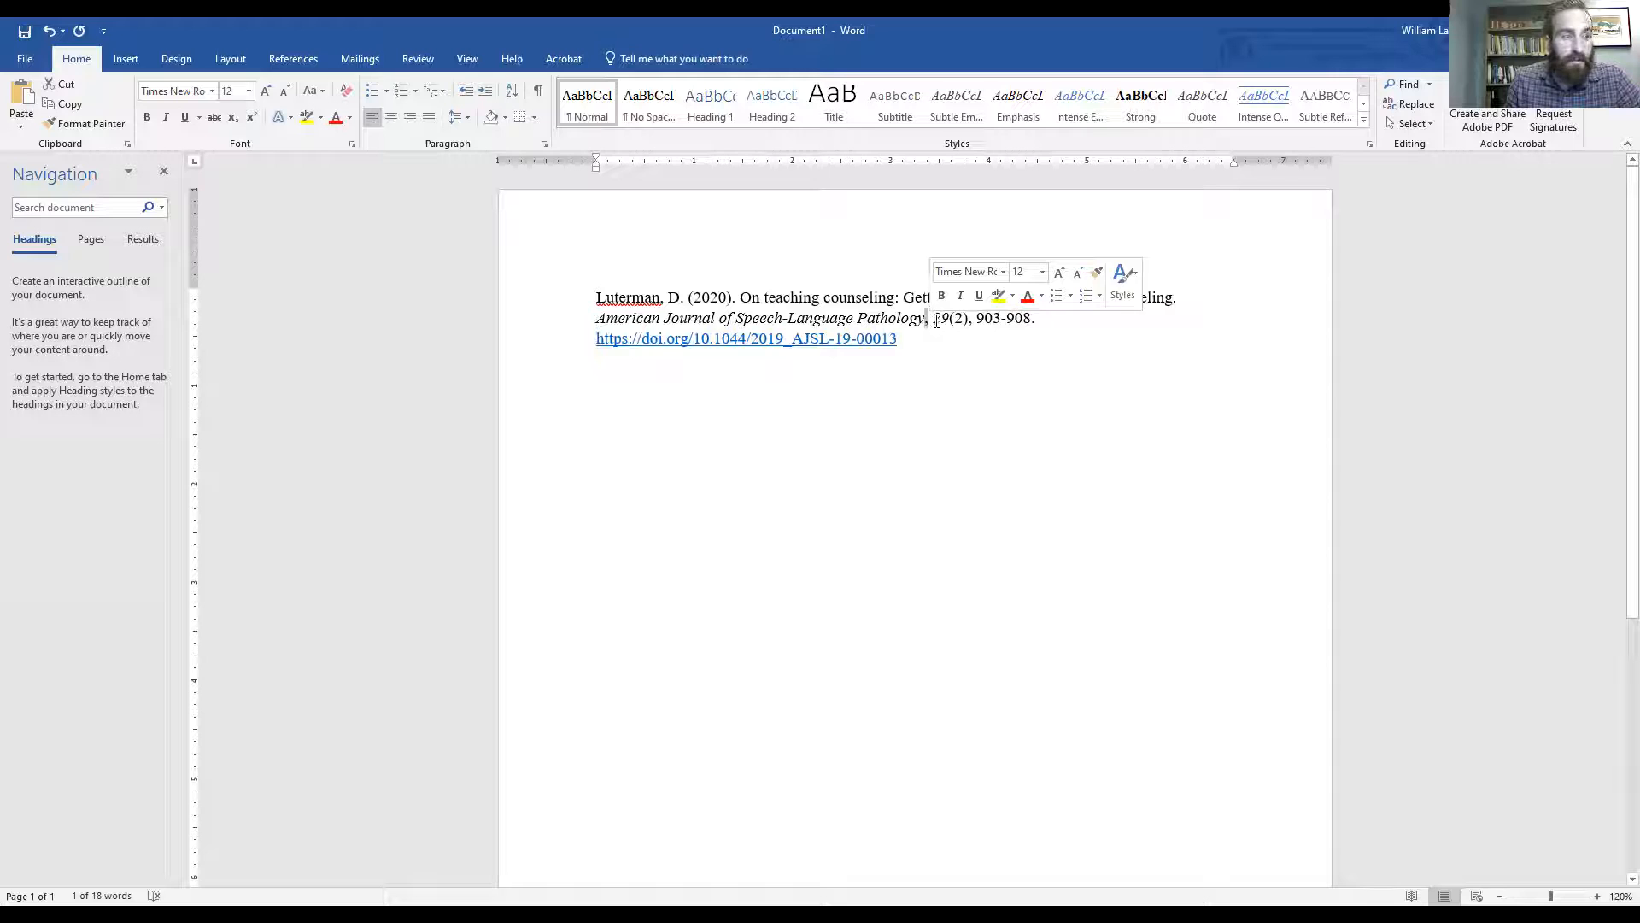
left_click(935, 319)
double_click(945, 317)
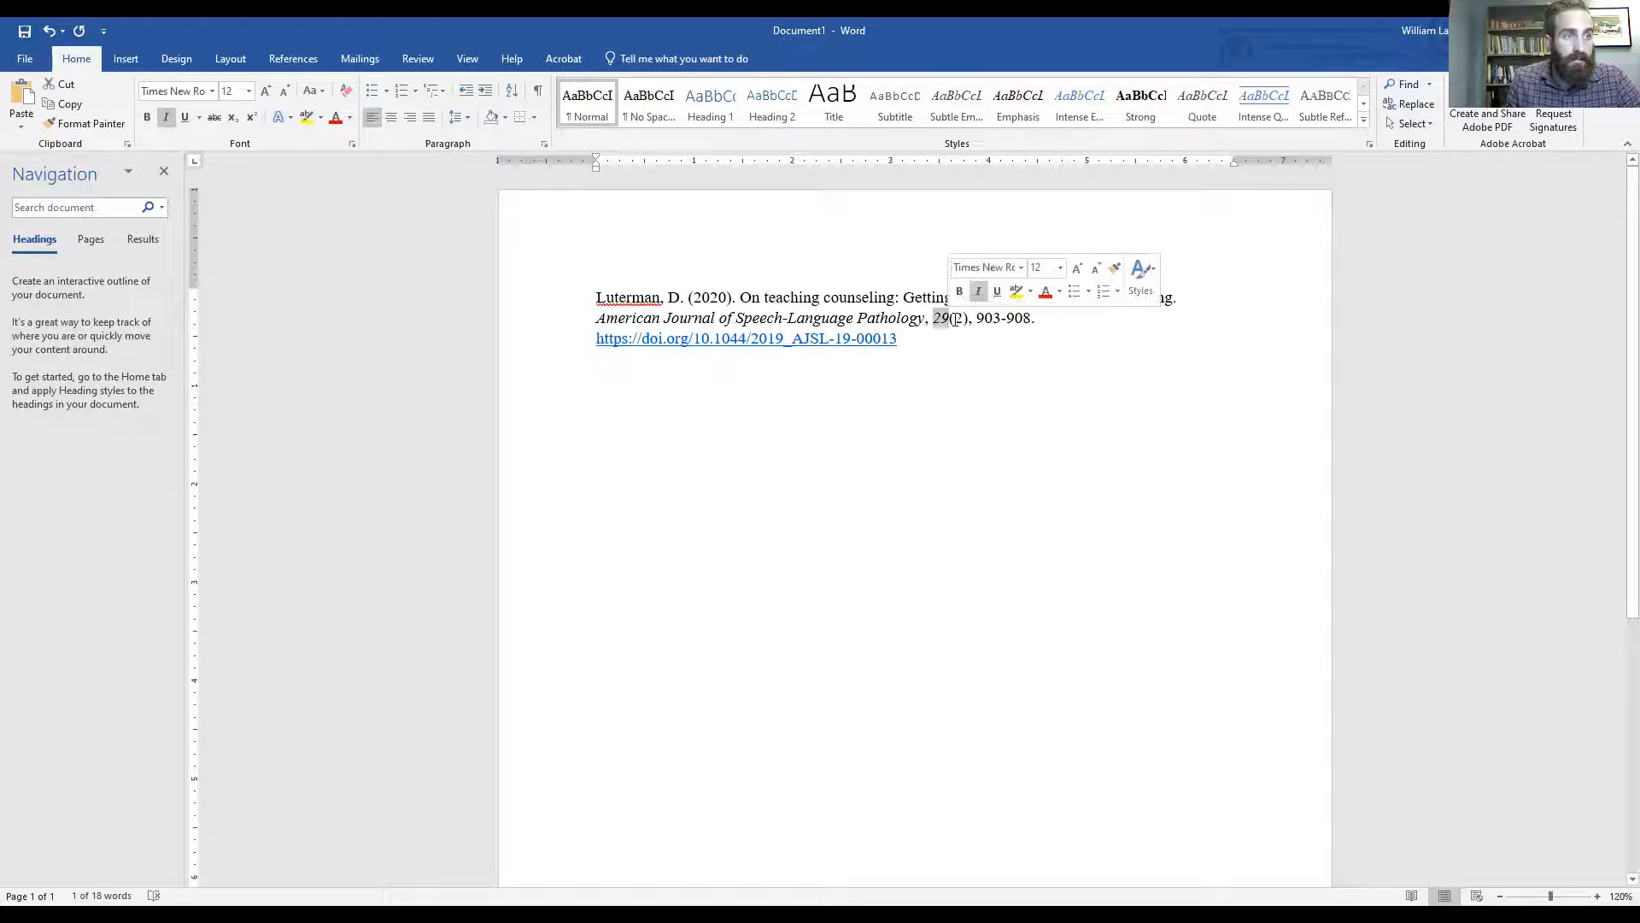
left_click(956, 318)
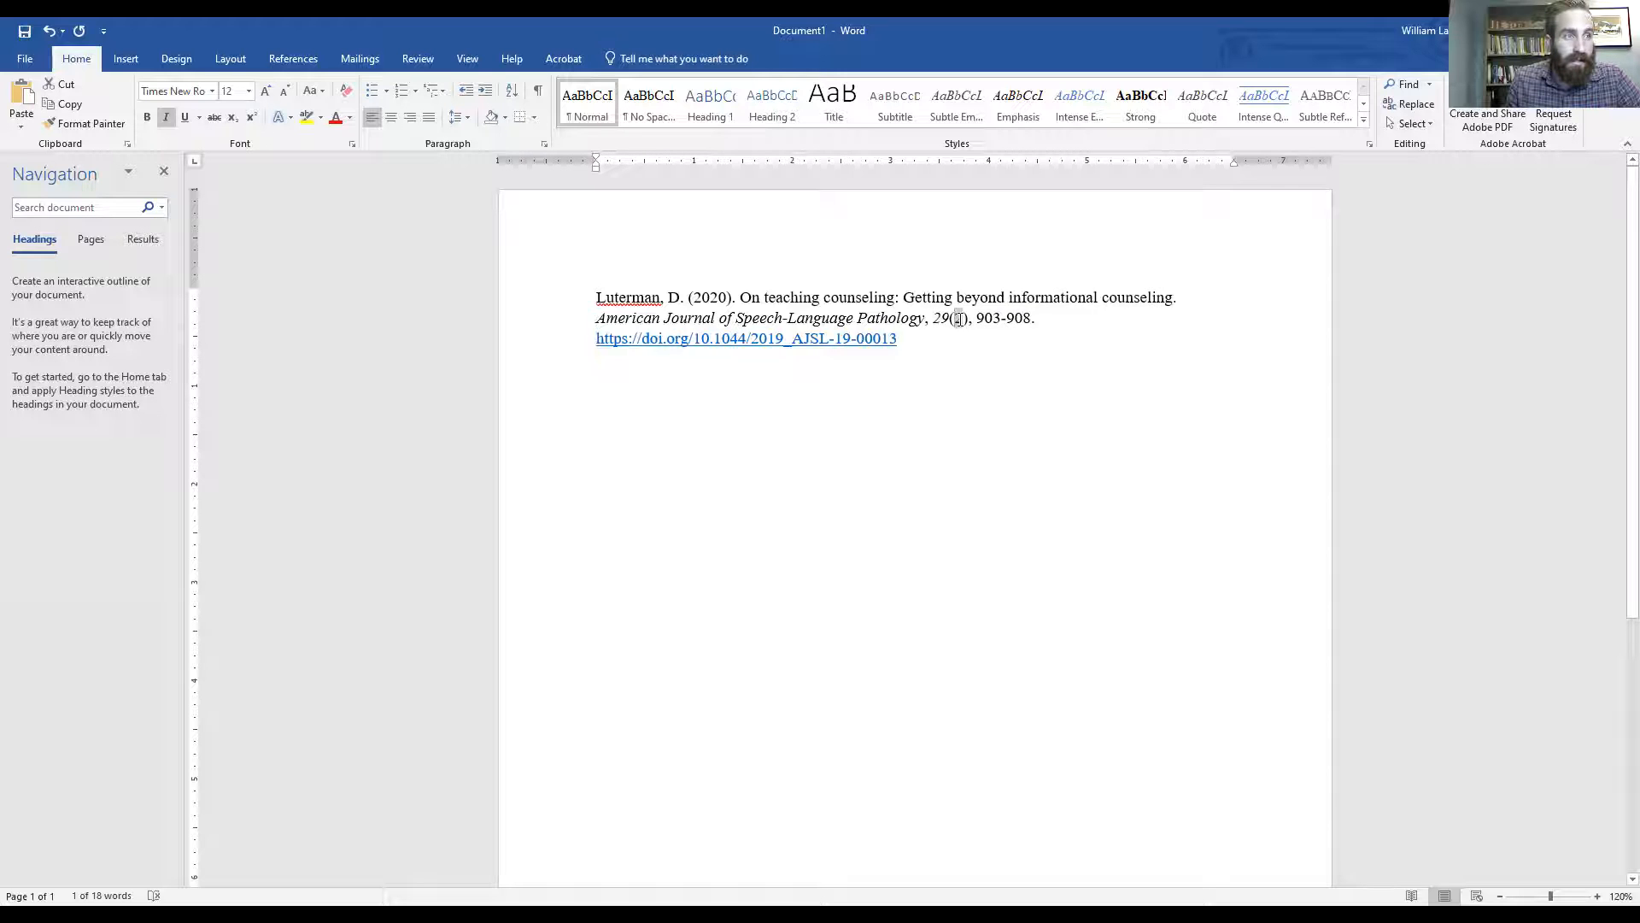
left_click_drag(950, 318, 964, 319)
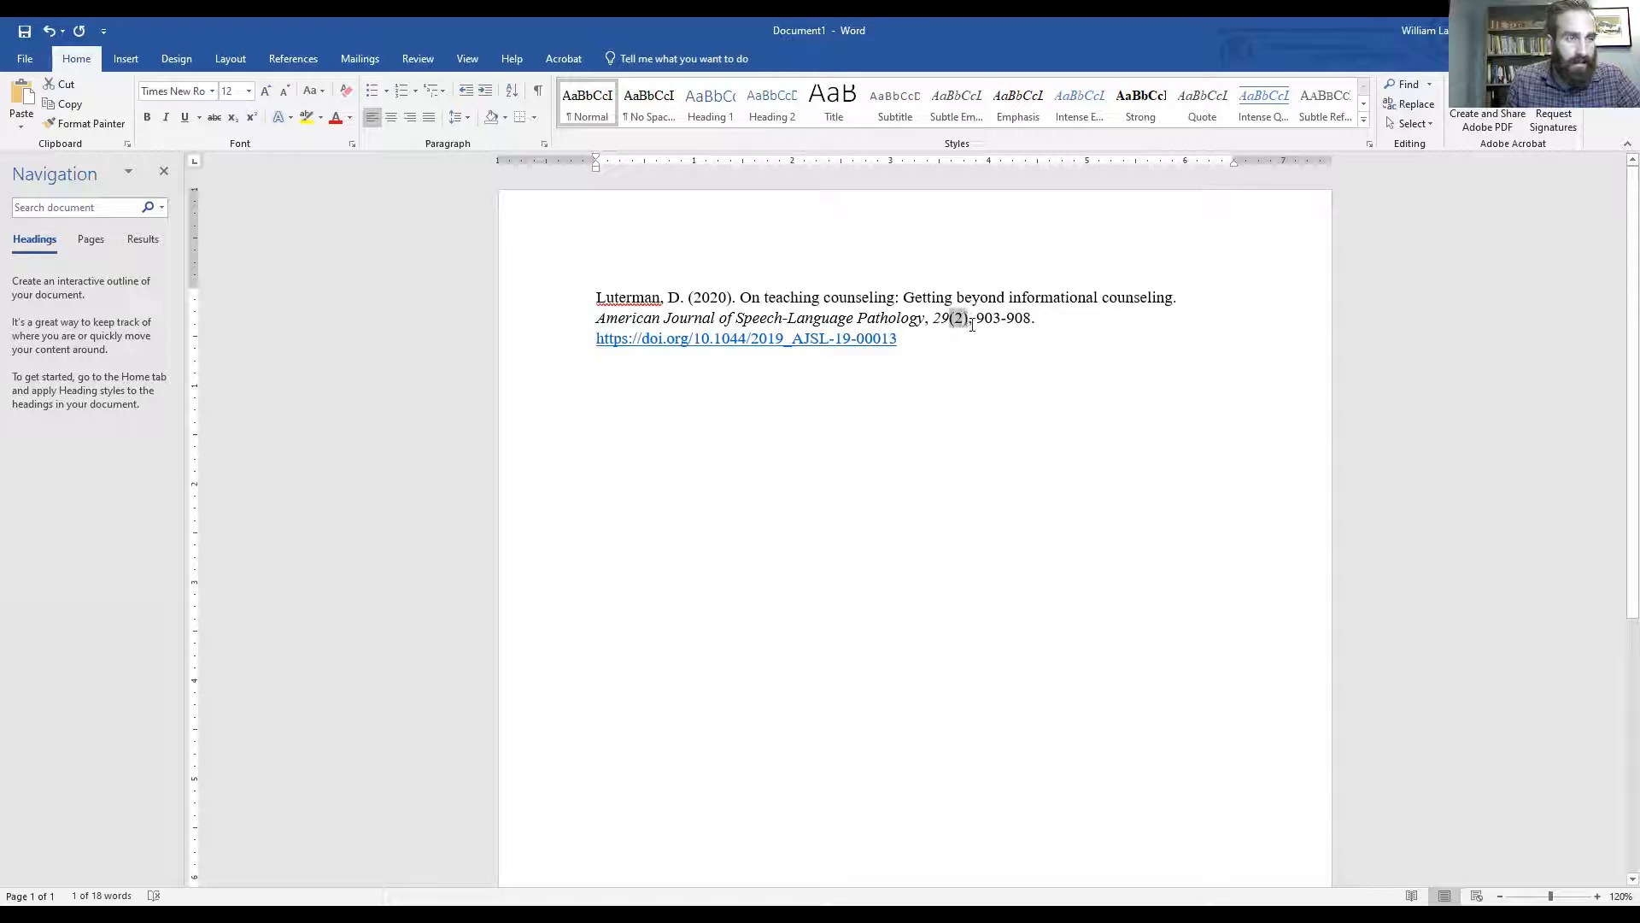
left_click(972, 324)
left_click_drag(963, 318, 1031, 322)
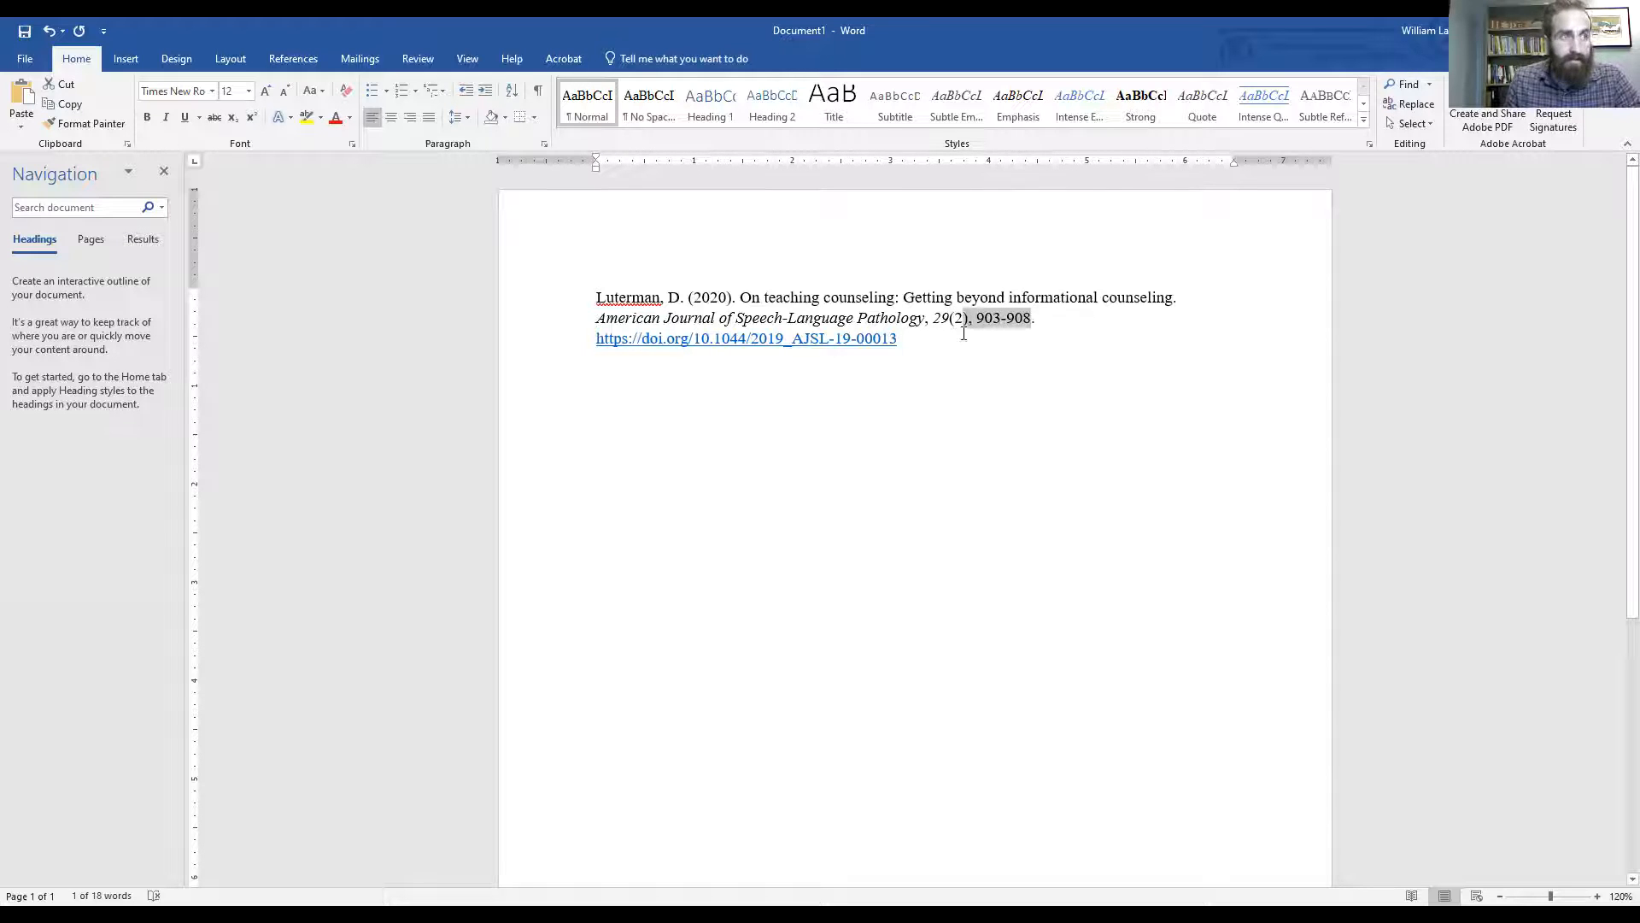
left_click_drag(597, 318, 909, 323)
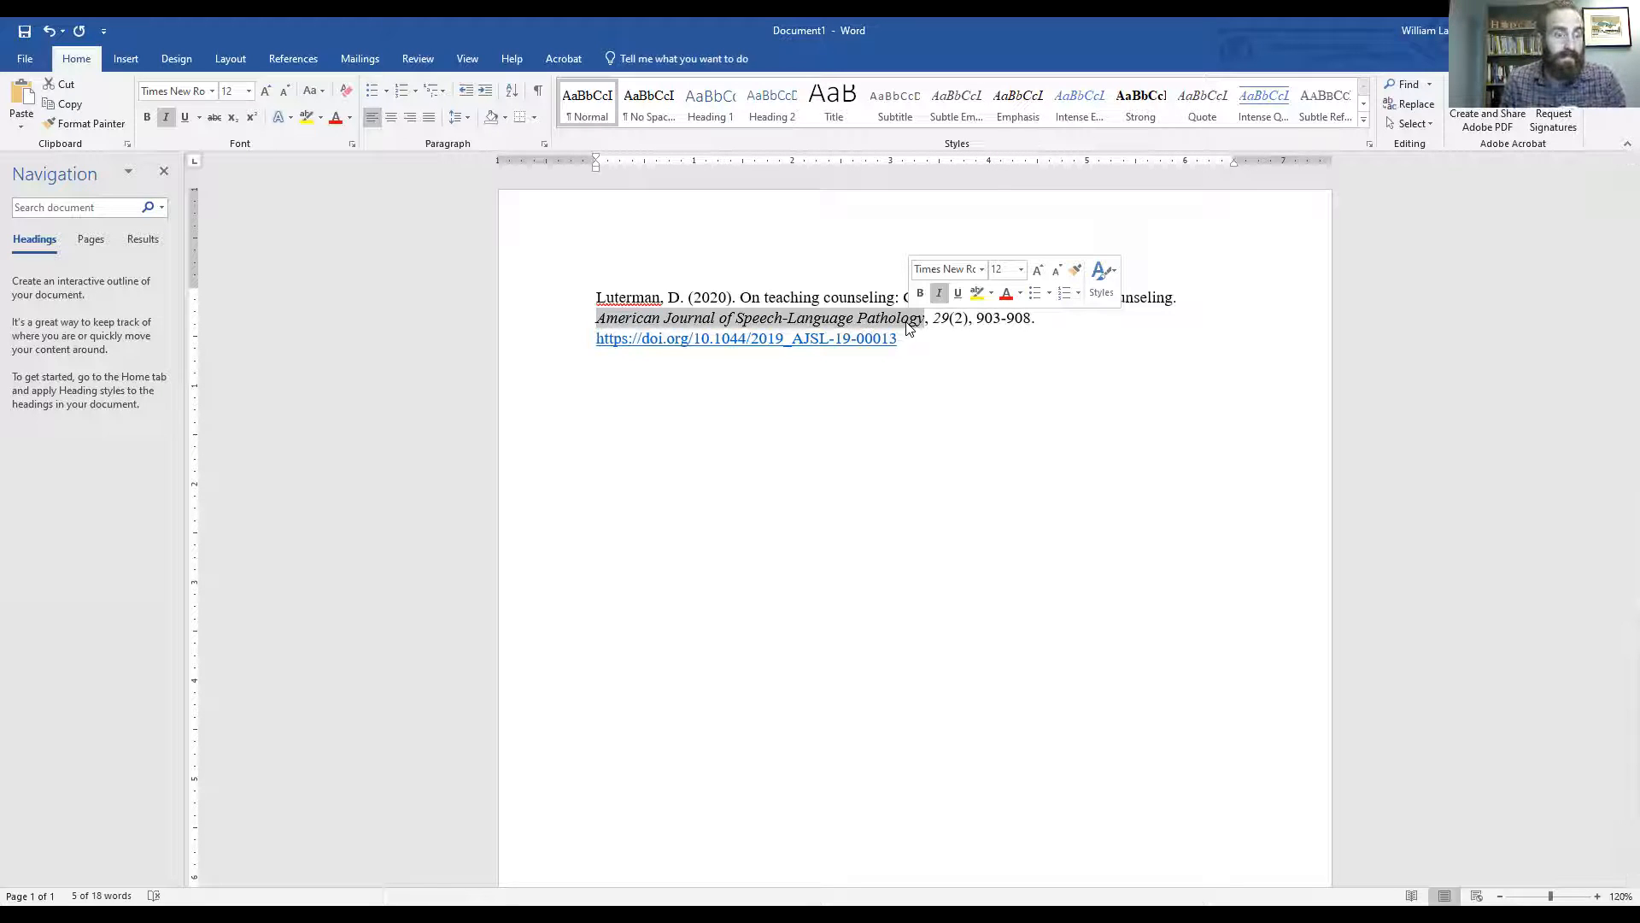
Try to replace the hyphen in the page range 903-908 with a longer dash.
left_click(996, 318)
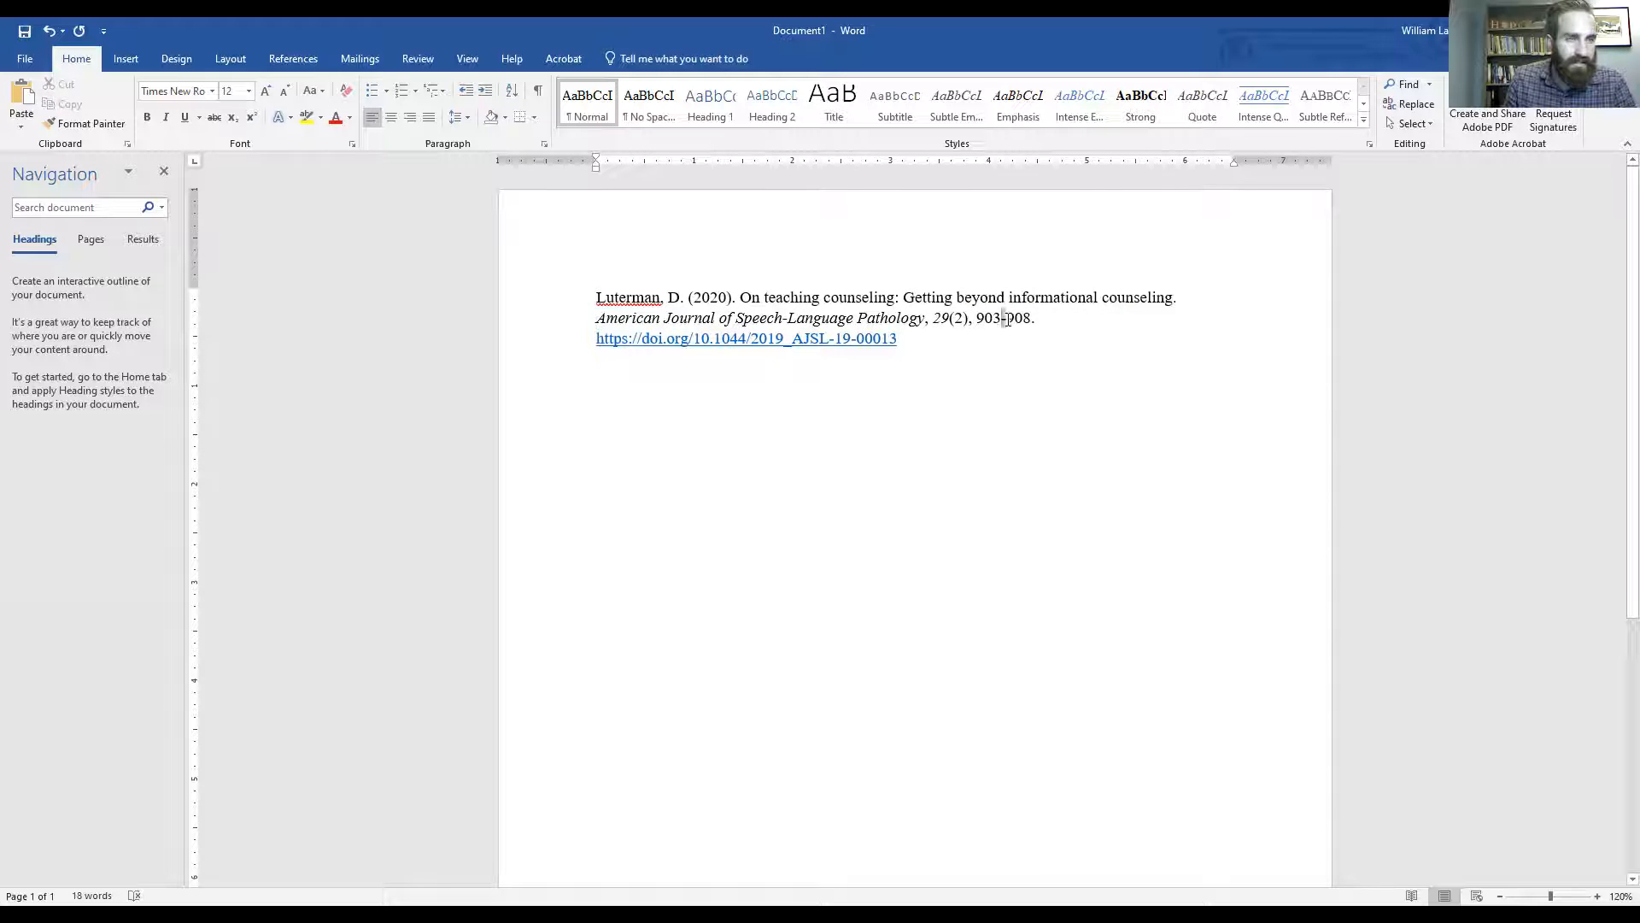
double_click(1005, 318)
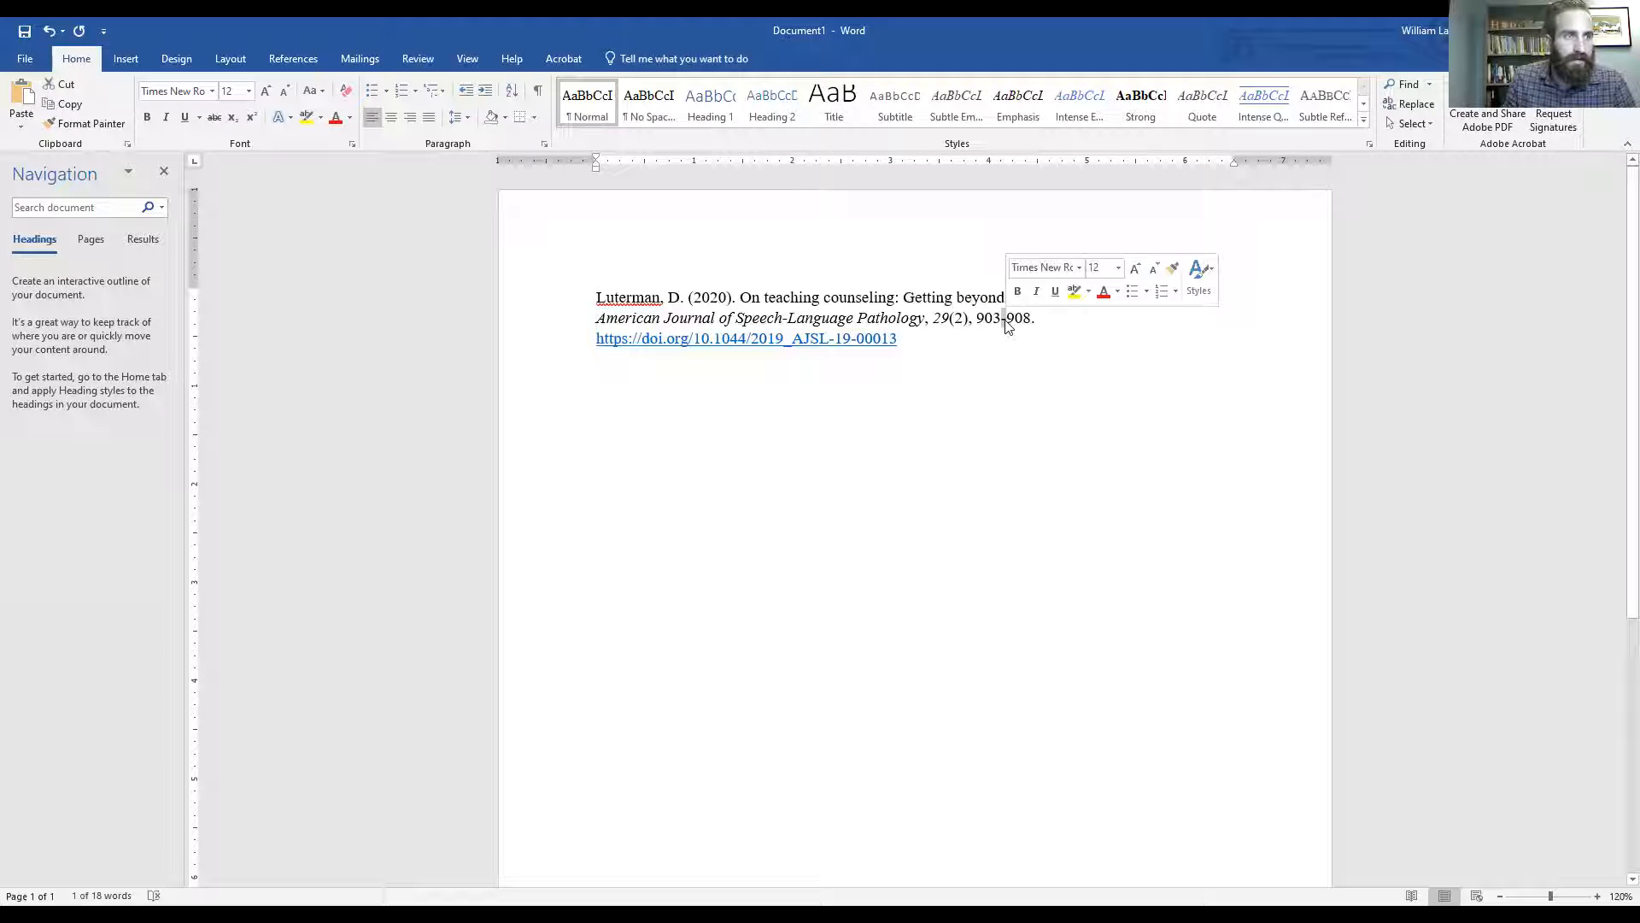
right_click(1007, 322)
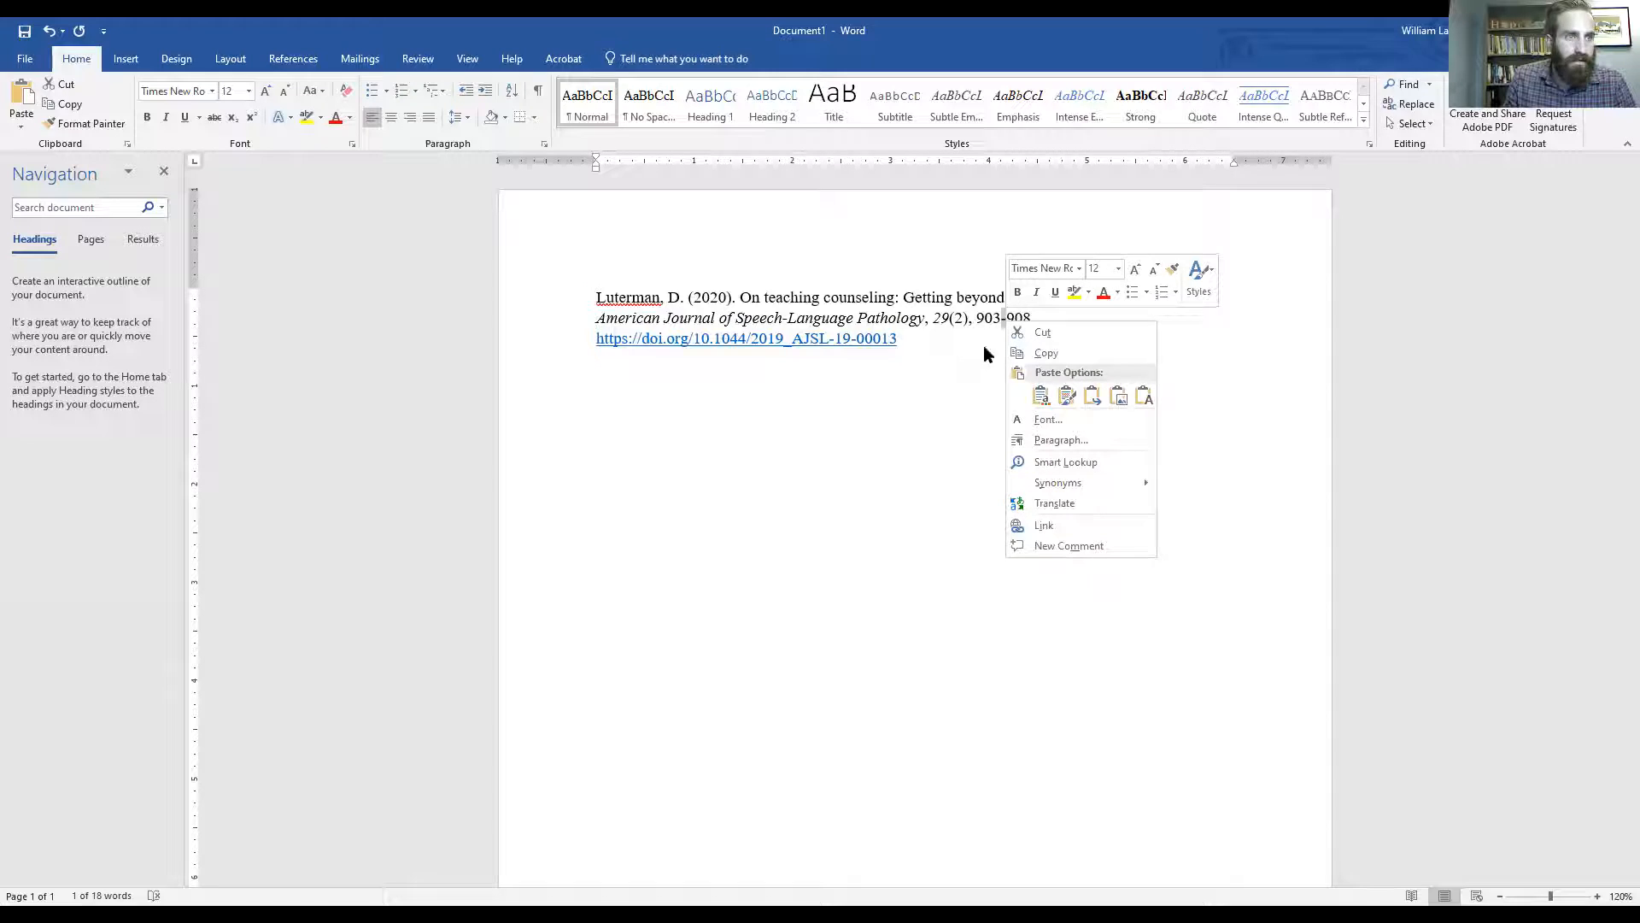
left_click(991, 352)
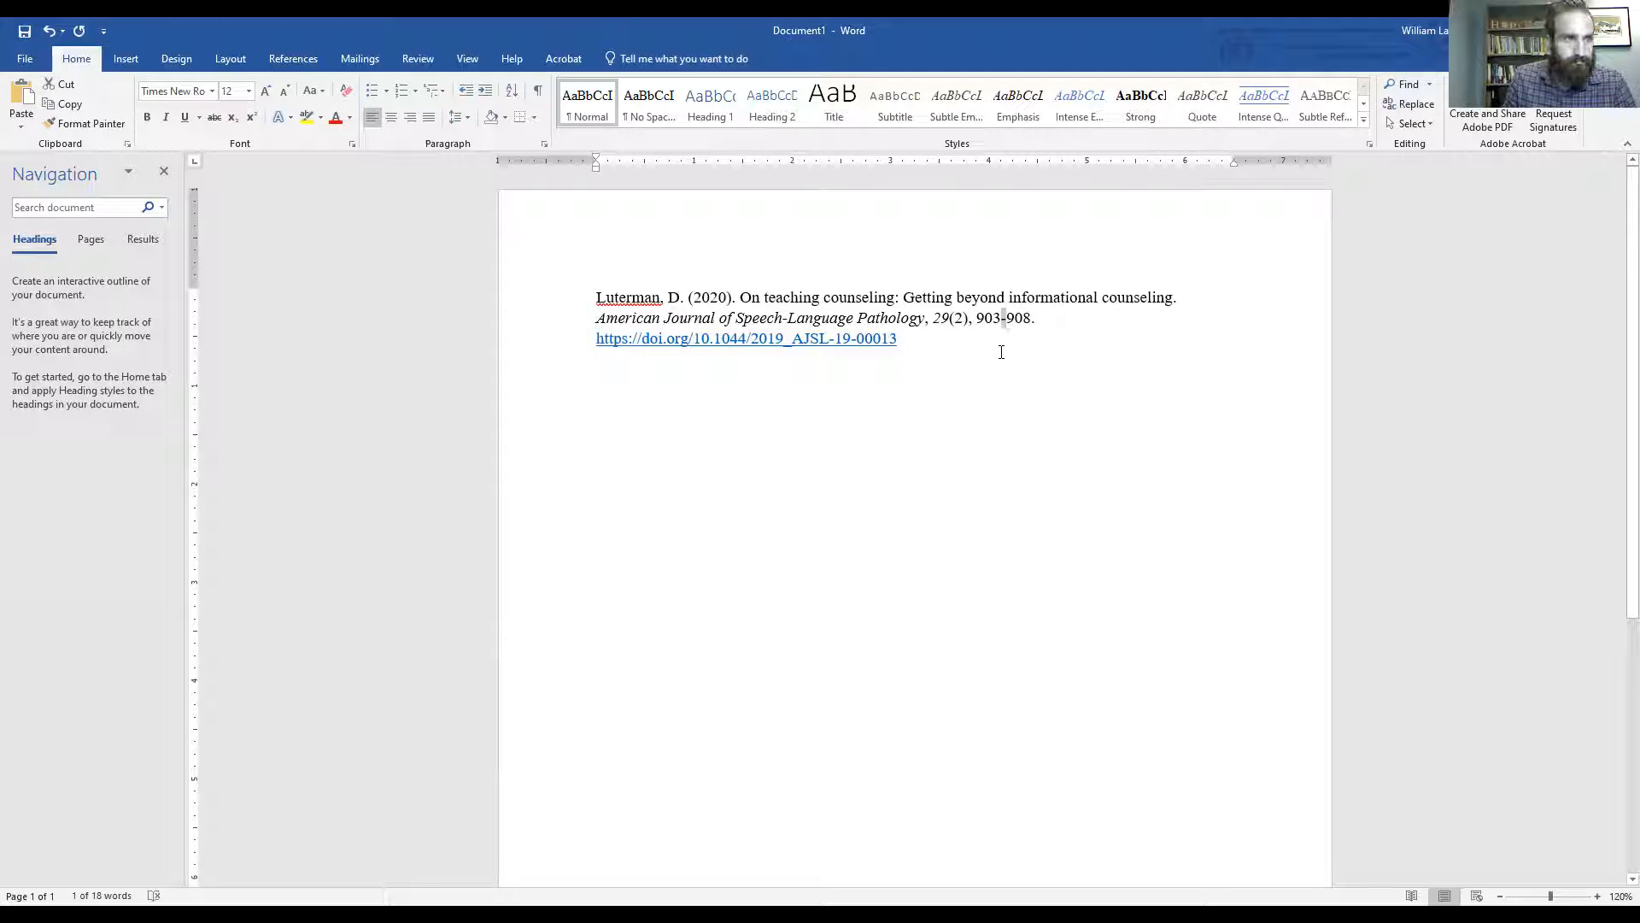
type("-")
type("-")
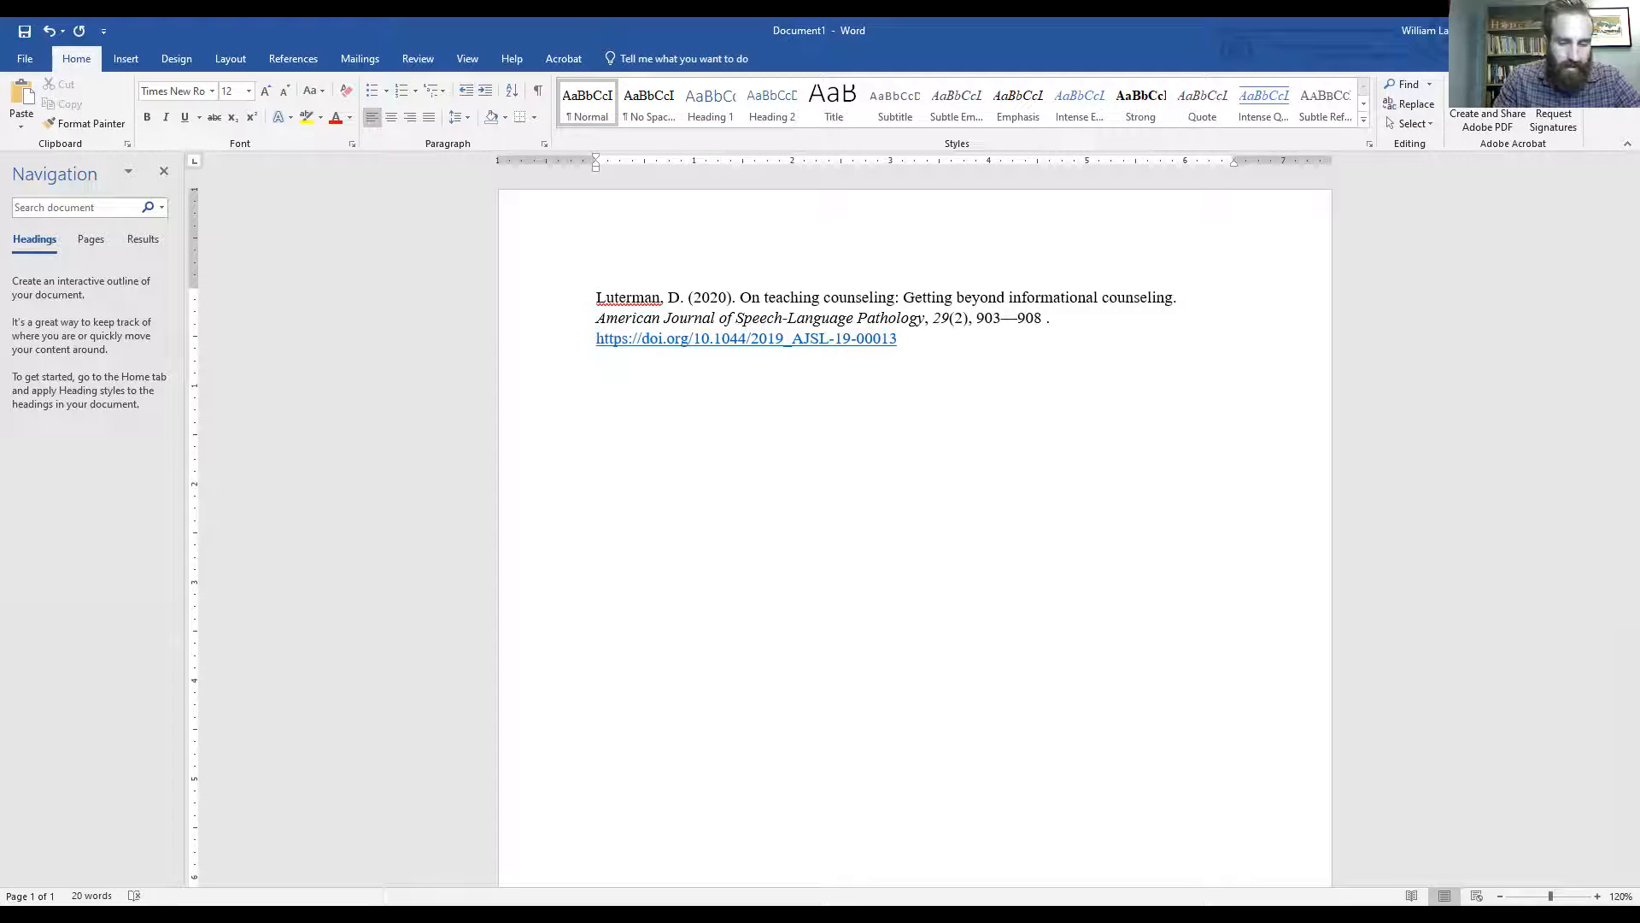
Try retyping the dash after 903 with spaces around it, followed by the filler text "fd".
key("BackSpace")
key("BackSpace")
key("BackSpace")
key("BackSpace")
type("-")
type(" - ")
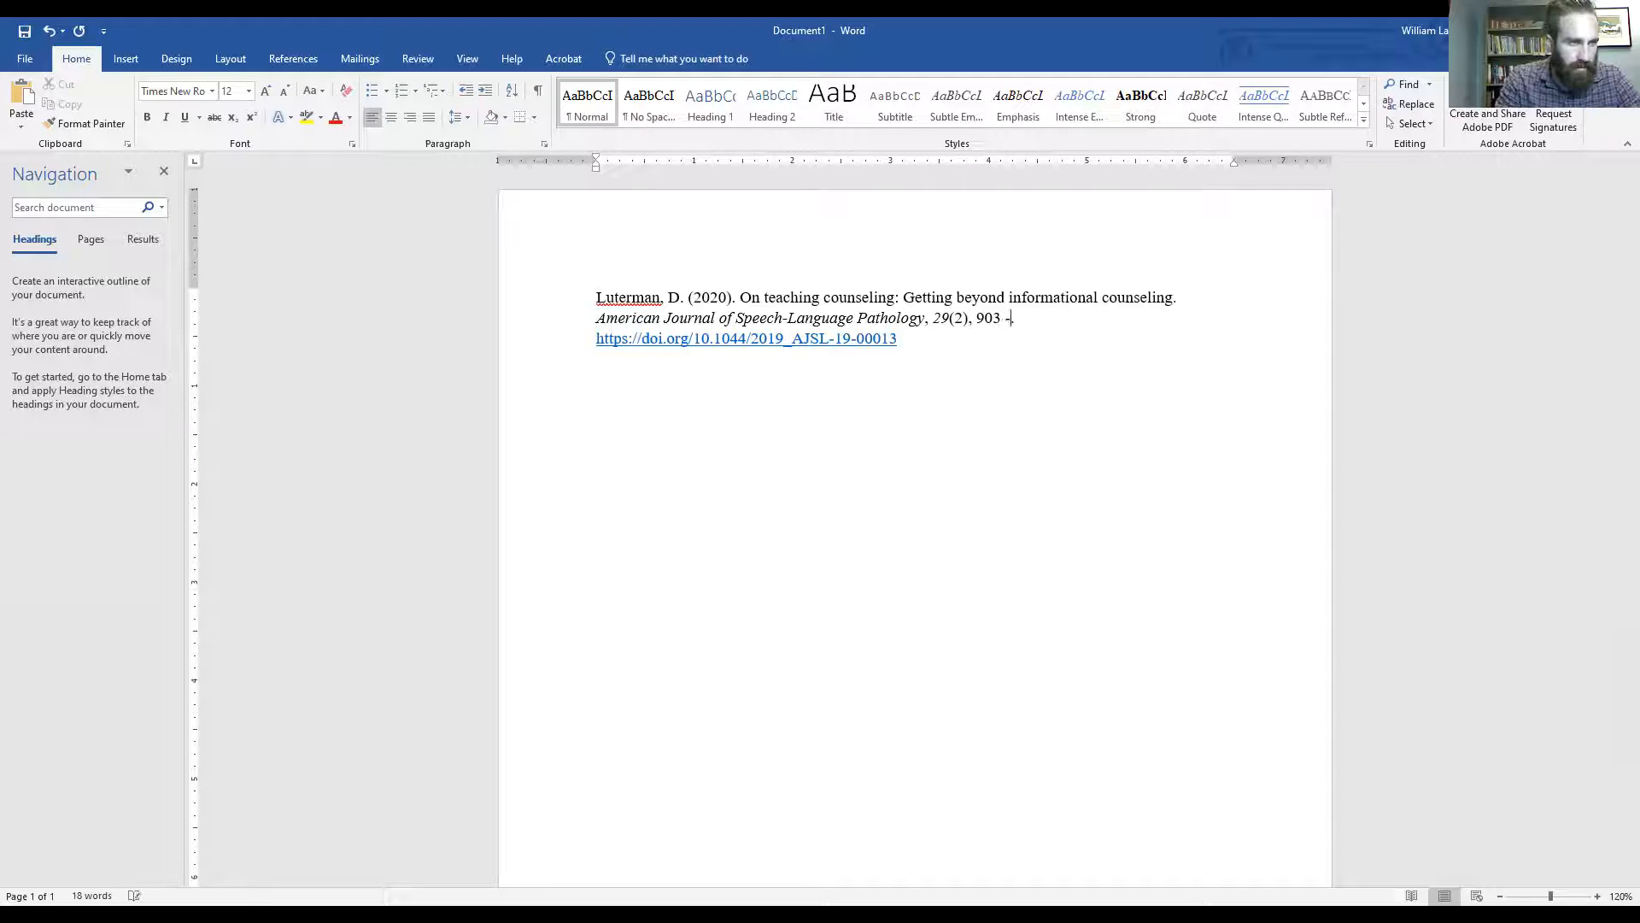
type("fdk")
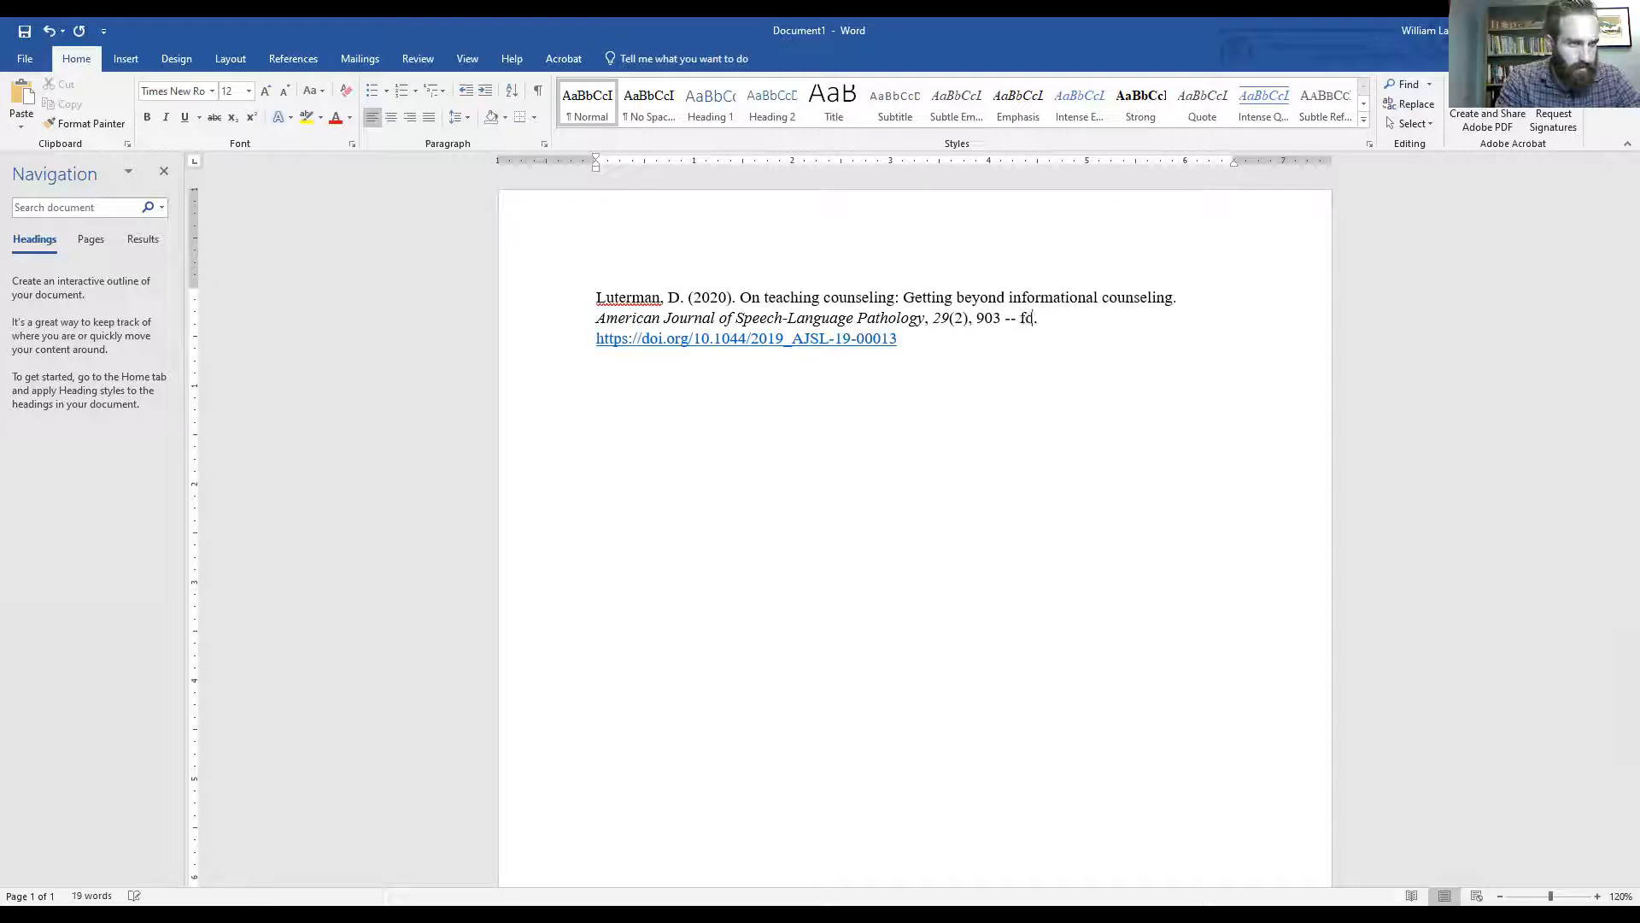
key("BackSpace")
key("BackSpace")
key("BackSpace")
key("BackSpace")
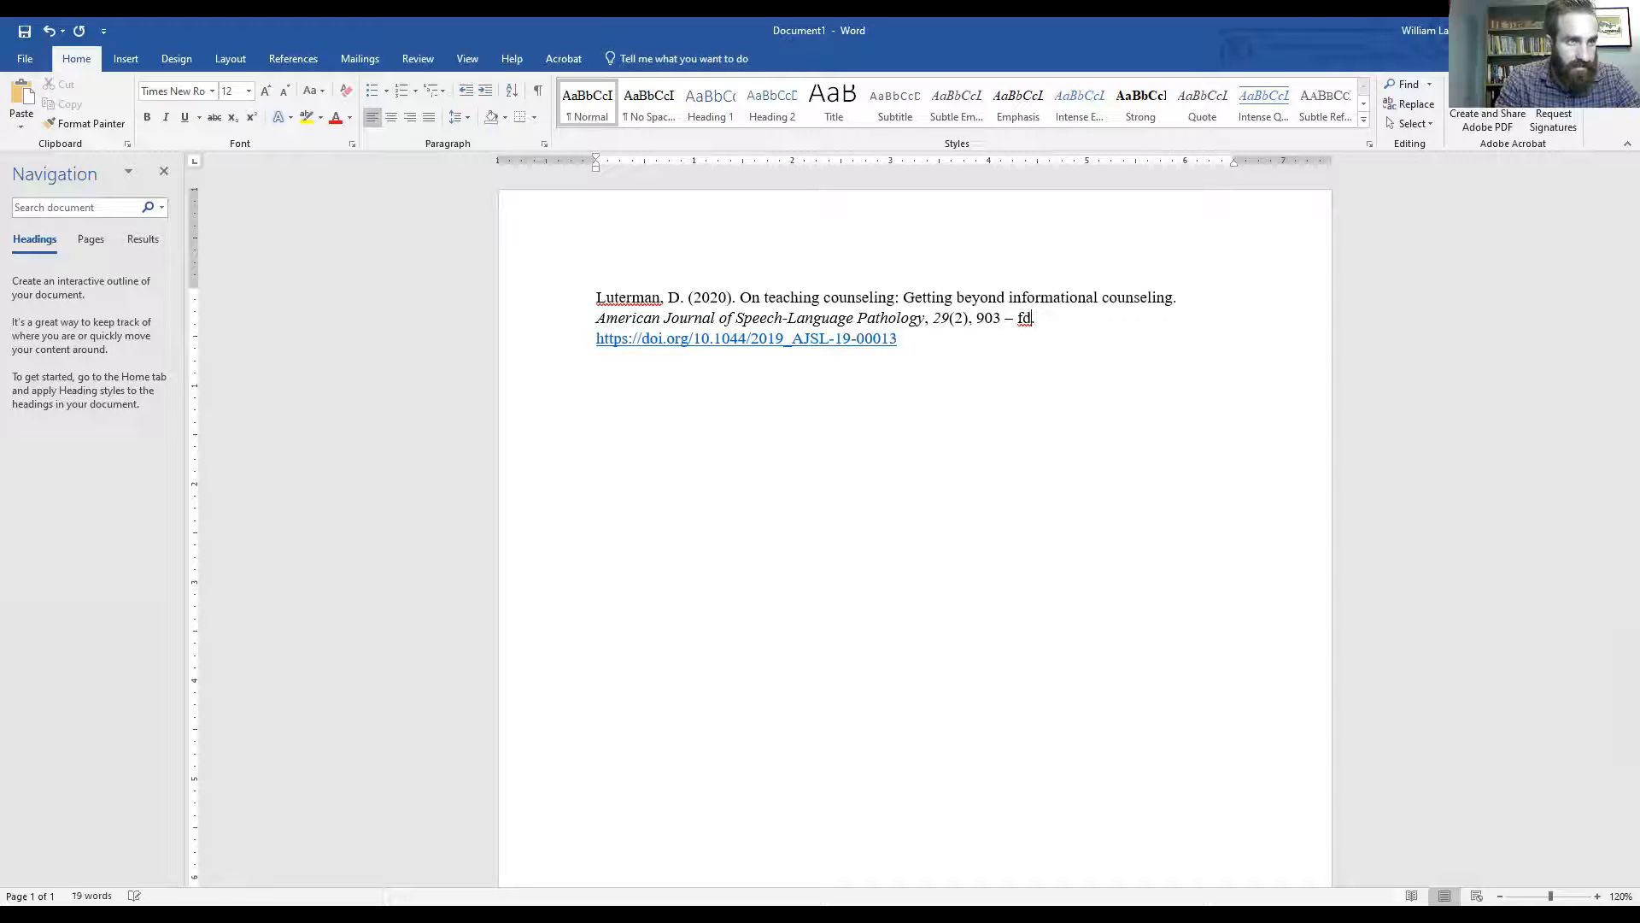
Undo the trial dash entries and clear everything after 903 in the page range.
key("ctrl+z")
key("ctrl+z")
key("ctrl+z")
key("ctrl+z")
key("ctrl+z")
key("ctrl+z")
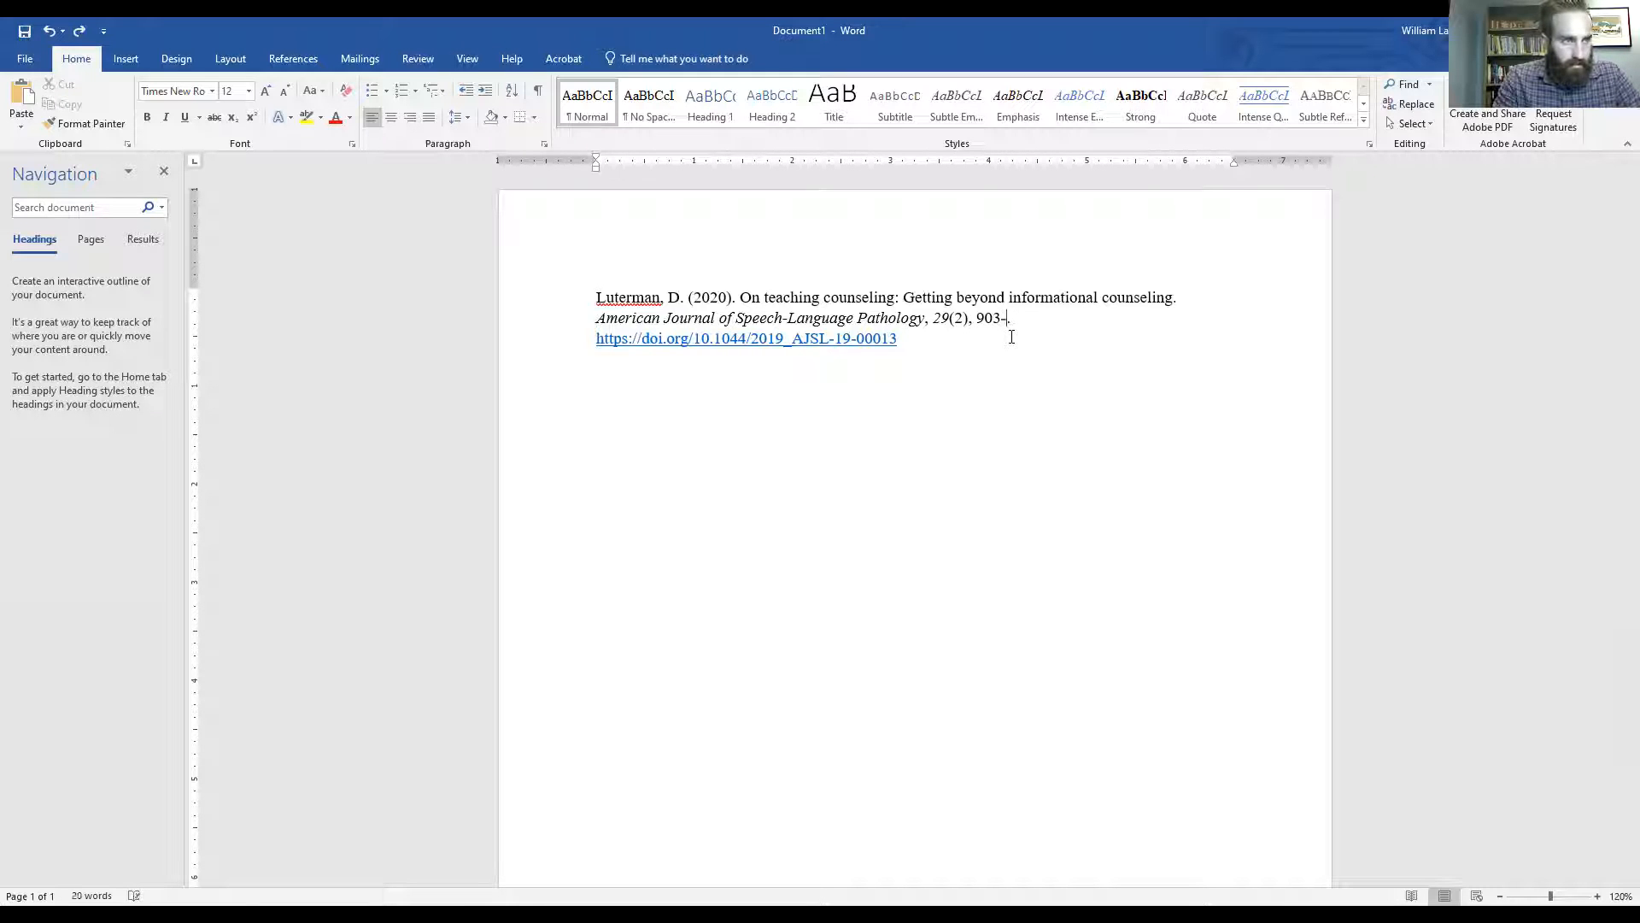
type("08")
key("BackSpace")
key("BackSpace")
key("BackSpace")
key("BackSpace")
key("BackSpace")
key("ctrl+z")
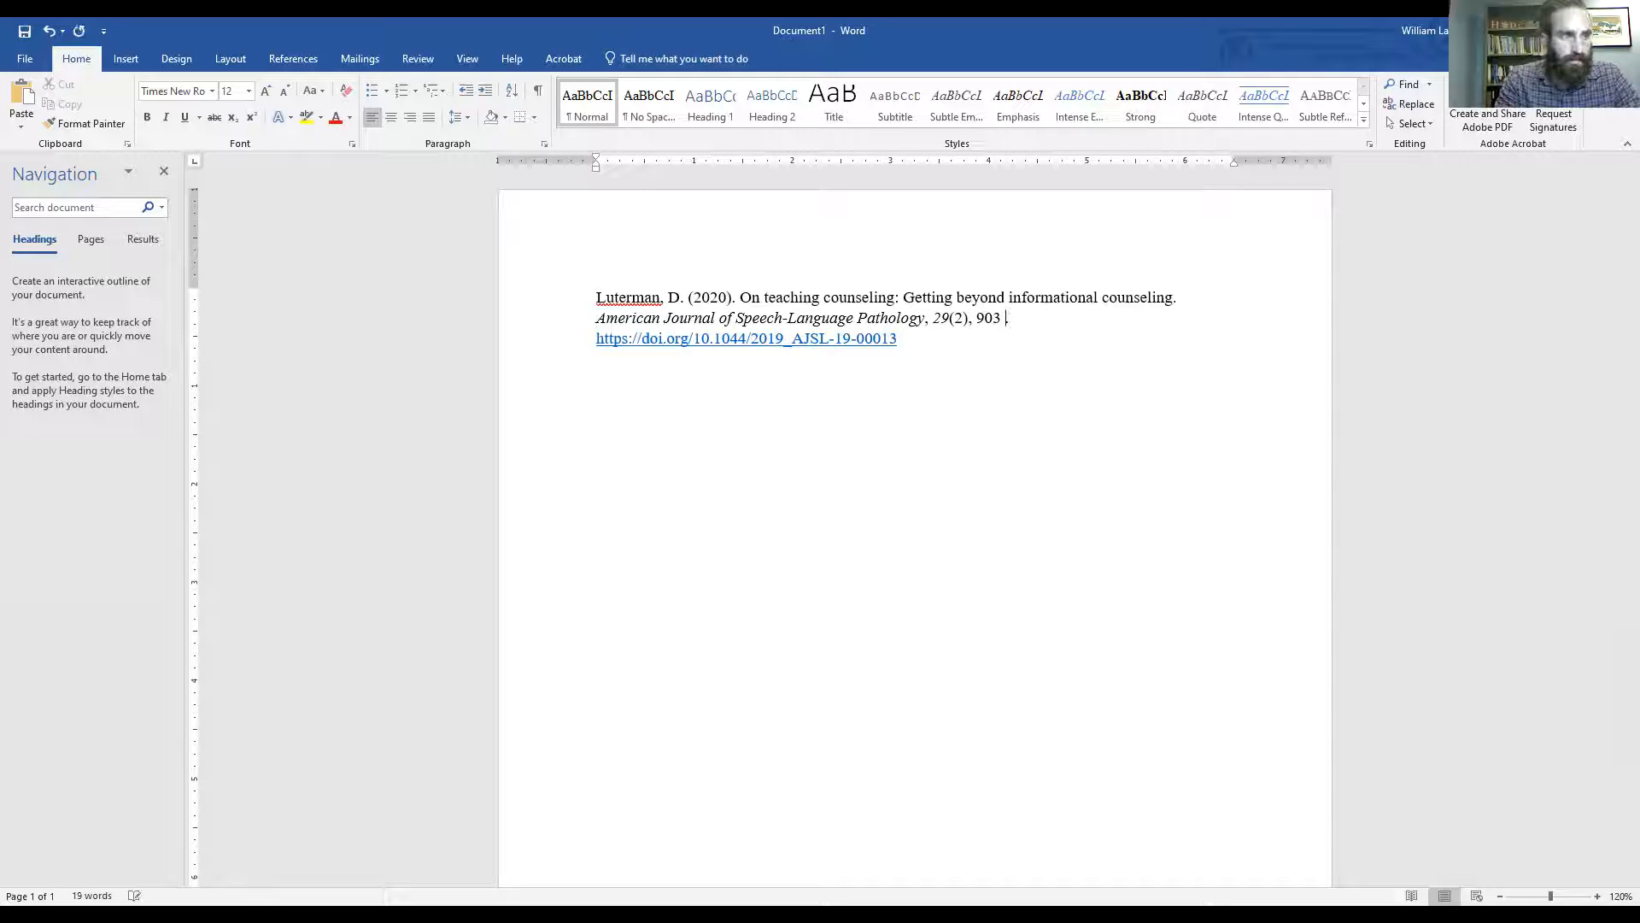
Rewrite the page range as 903–908 with an en dash, removing the spaces around the dash and before the period.
type("-- 908")
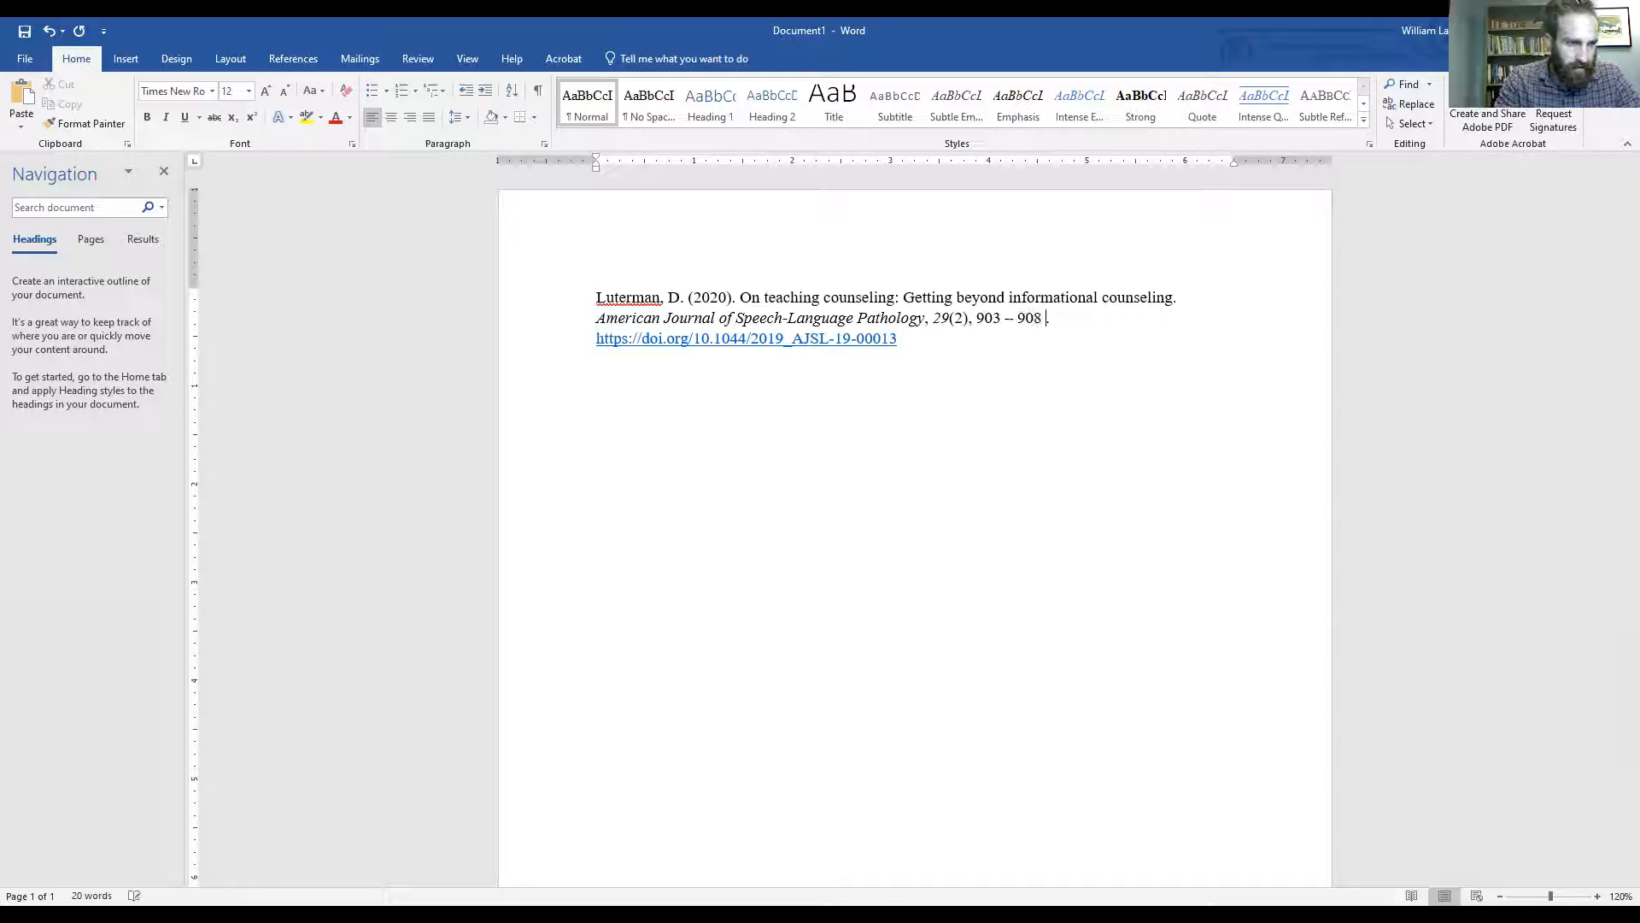
left_click(1016, 318)
key("BackSpace")
key("BackSpace")
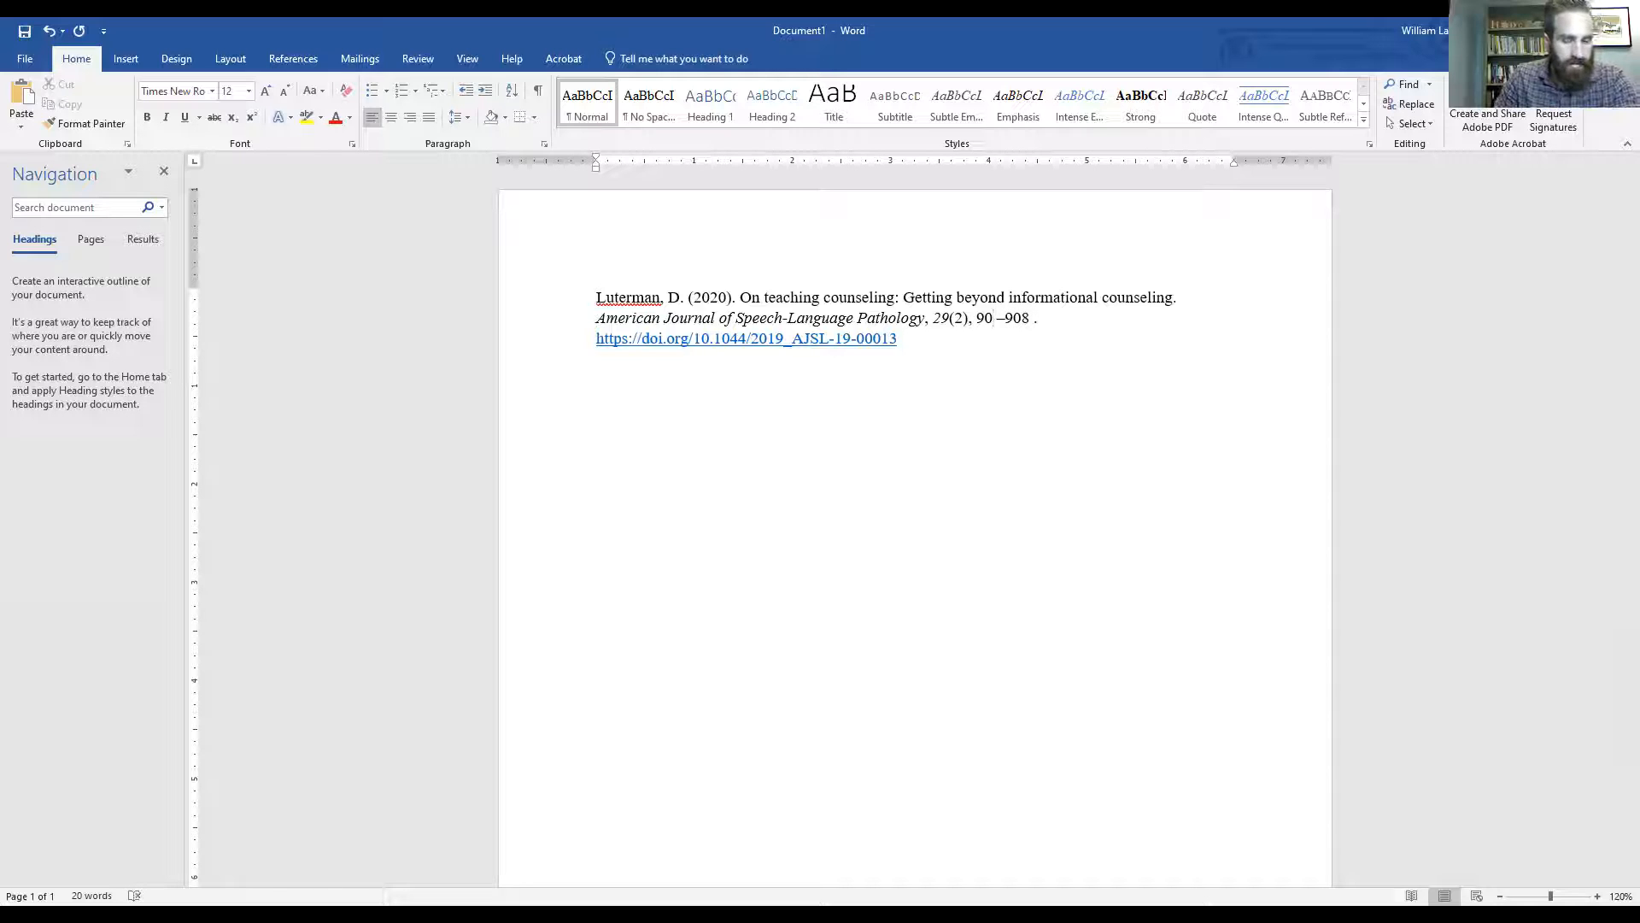
key("ctrl+z")
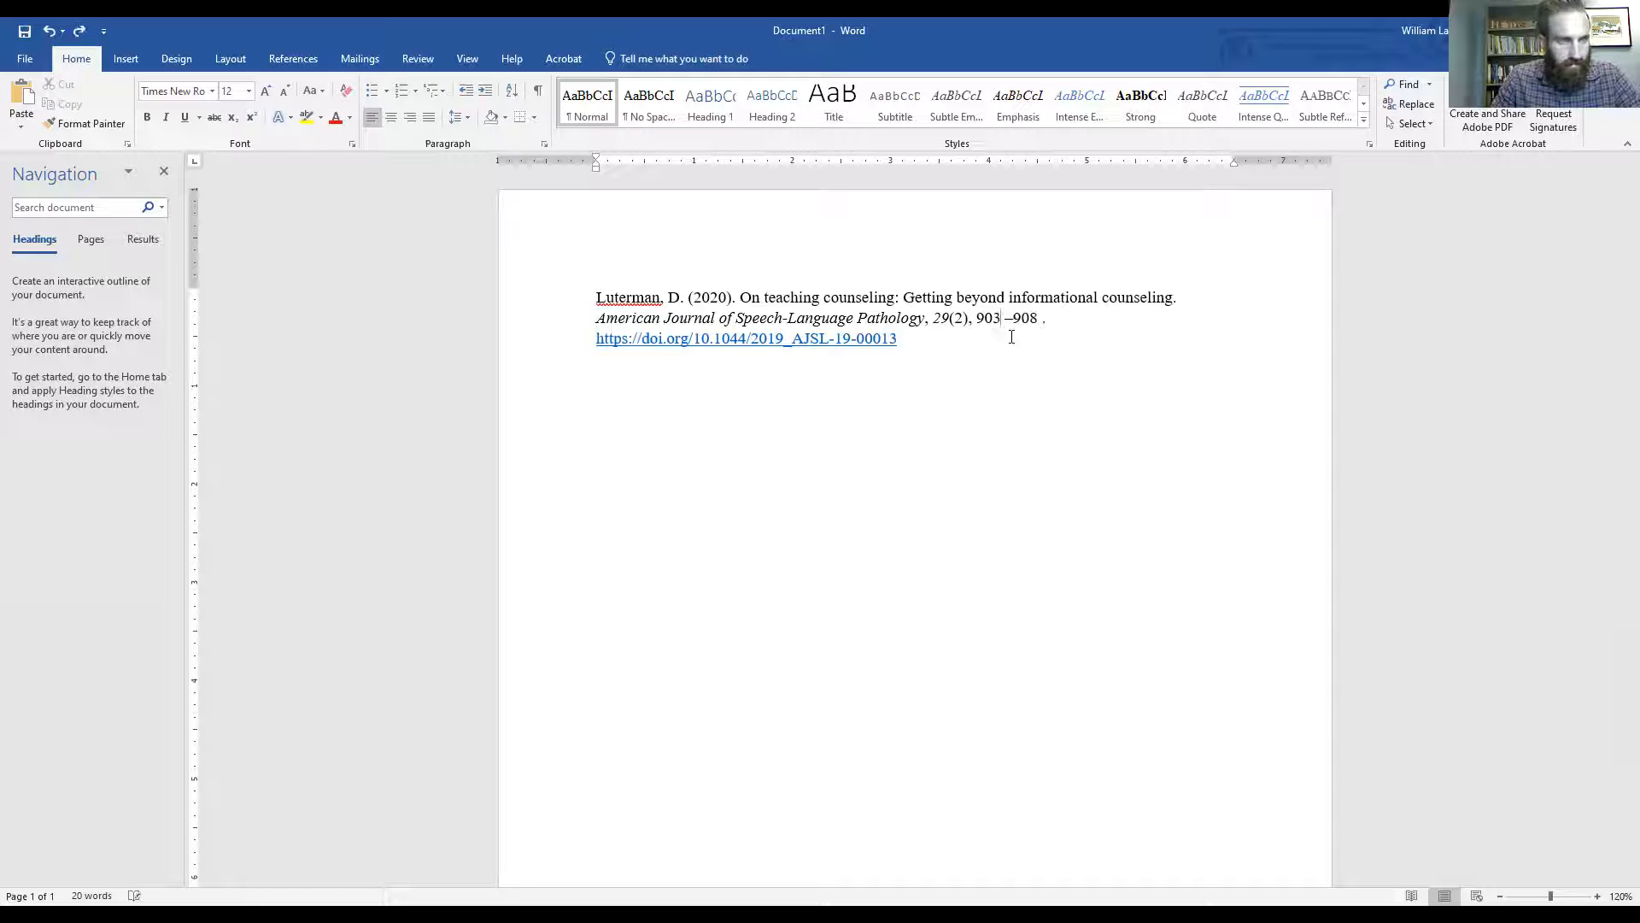
key("Delete")
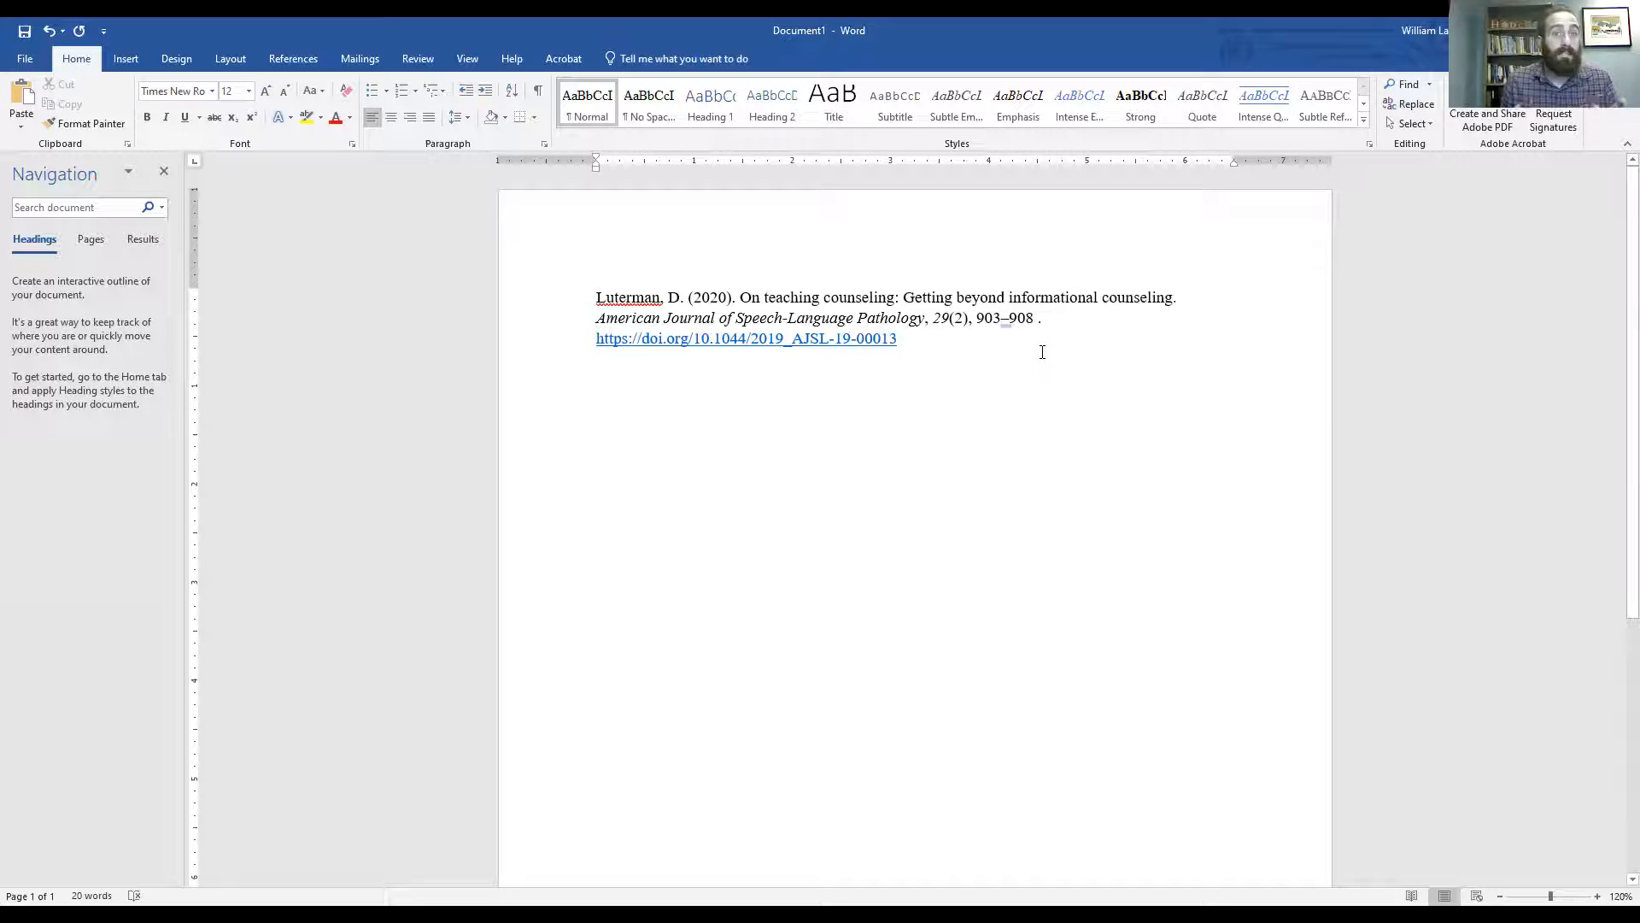
key("Right")
key("Right")
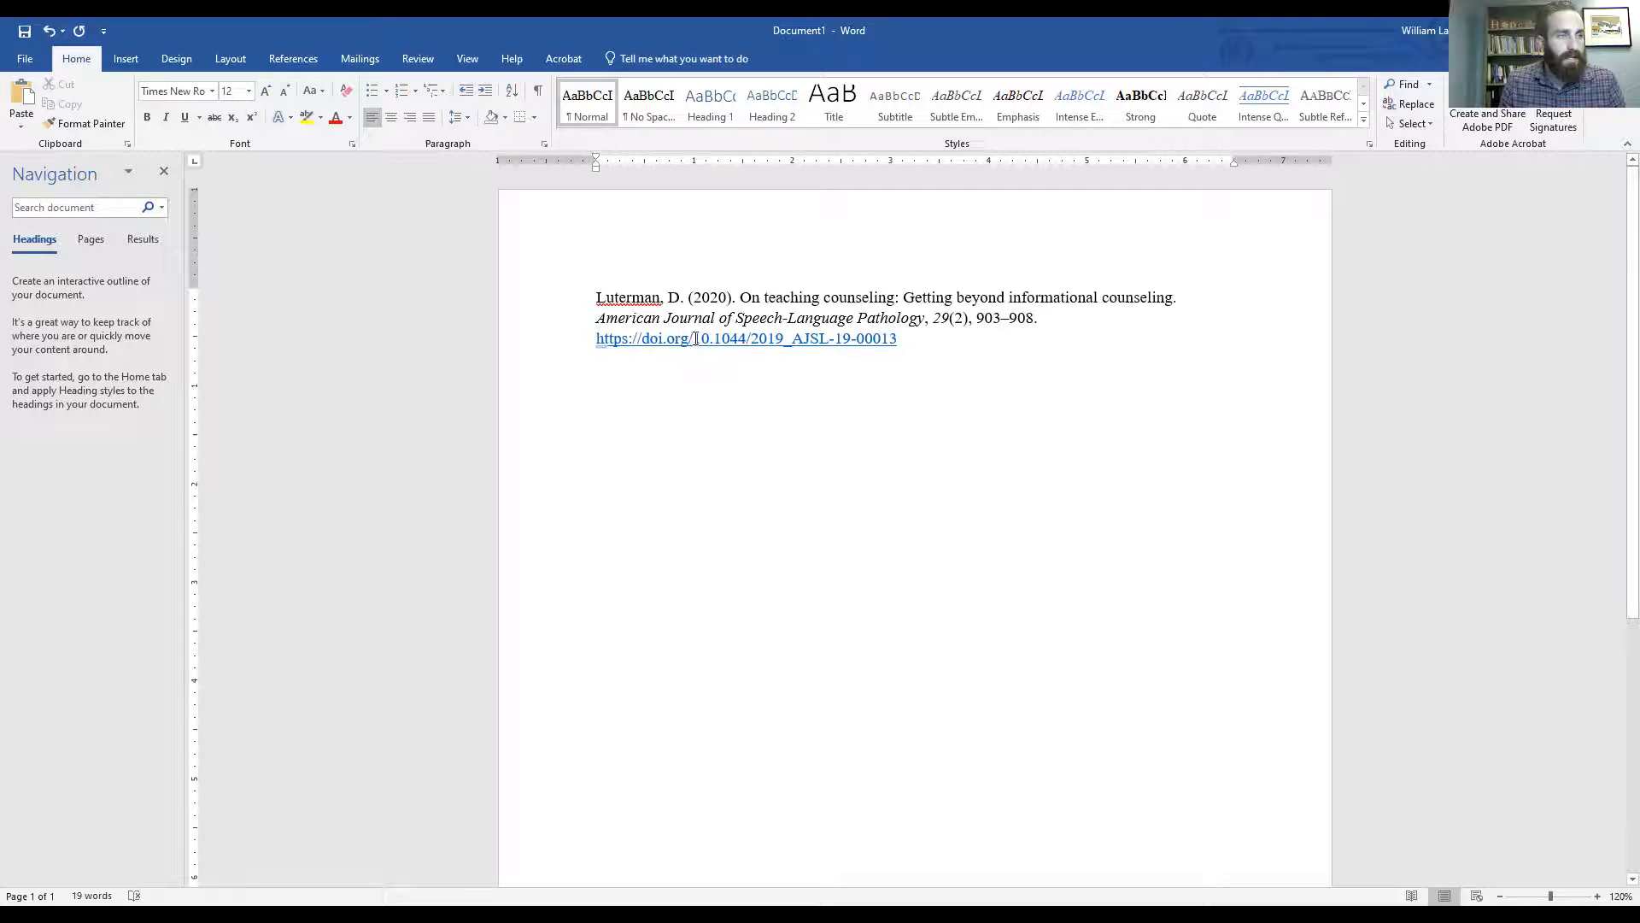
left_click_drag(693, 342, 905, 346)
left_click(906, 346)
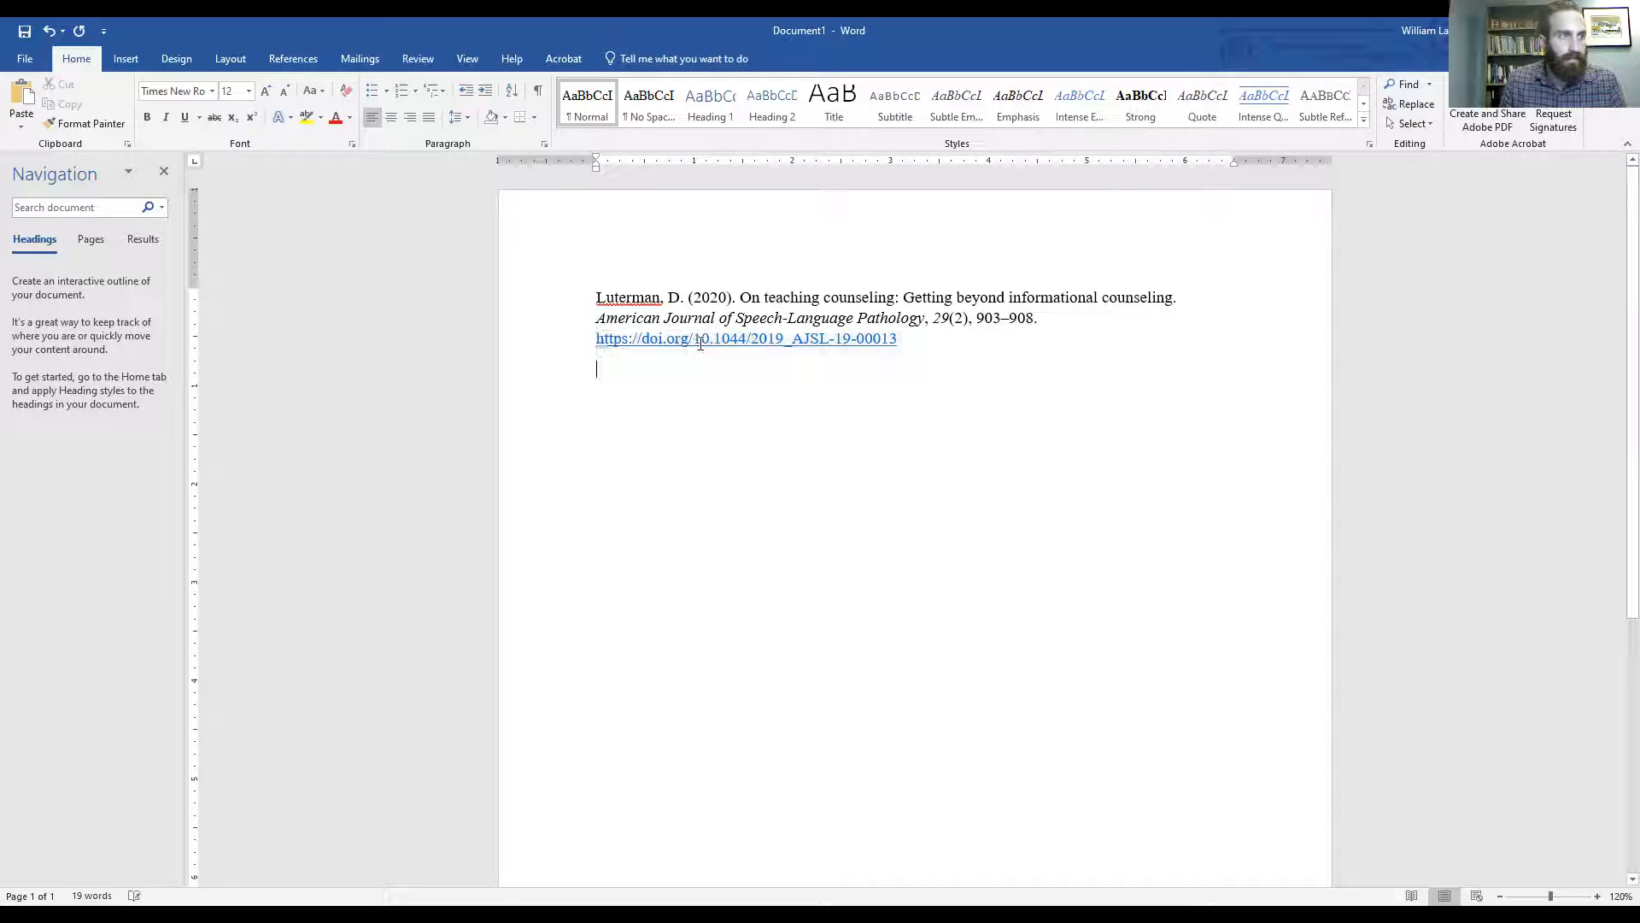
left_click_drag(693, 341, 902, 341)
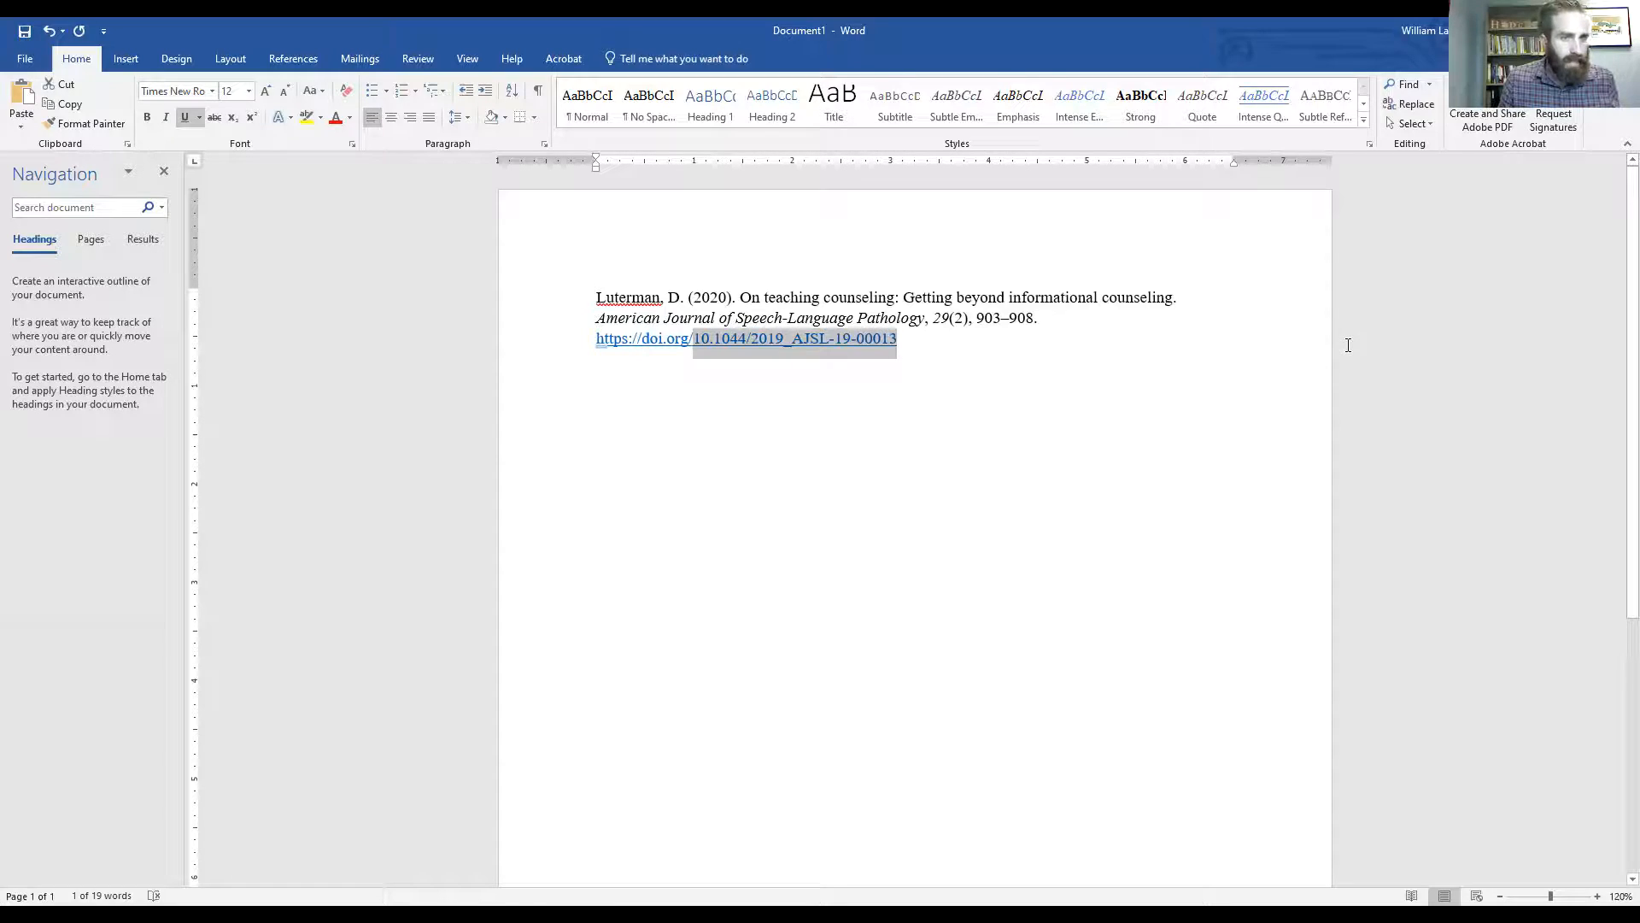
Switch to the library record in the browser, open the article's full-text listing on EBSCOhost, and highlight its issue number.
key("alt+Tab")
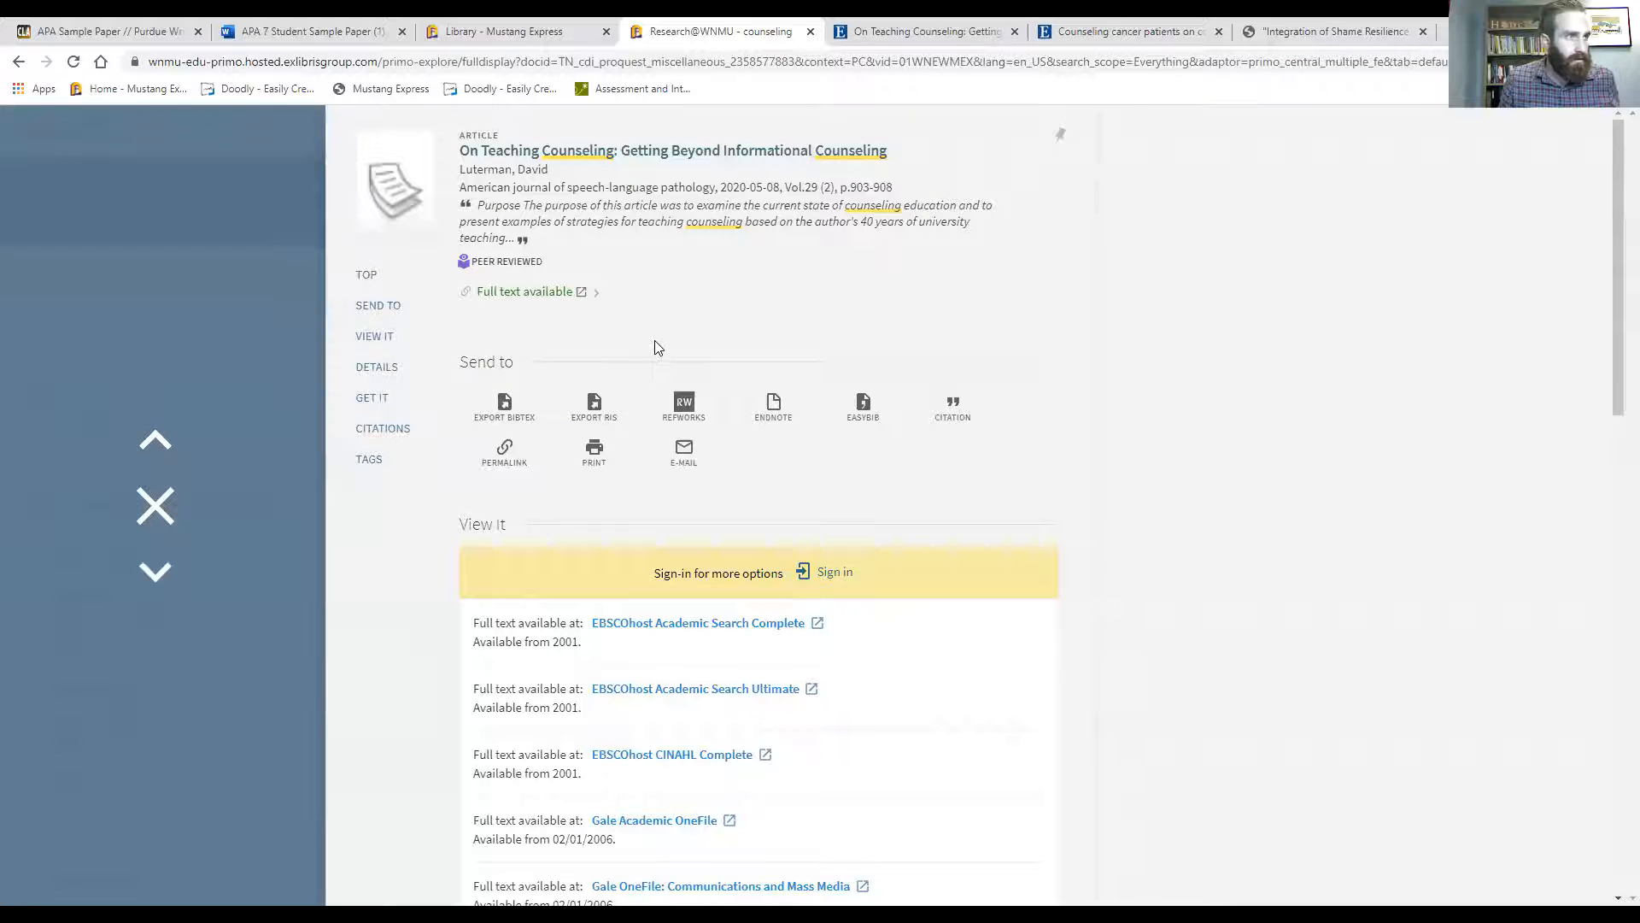
left_click(551, 299)
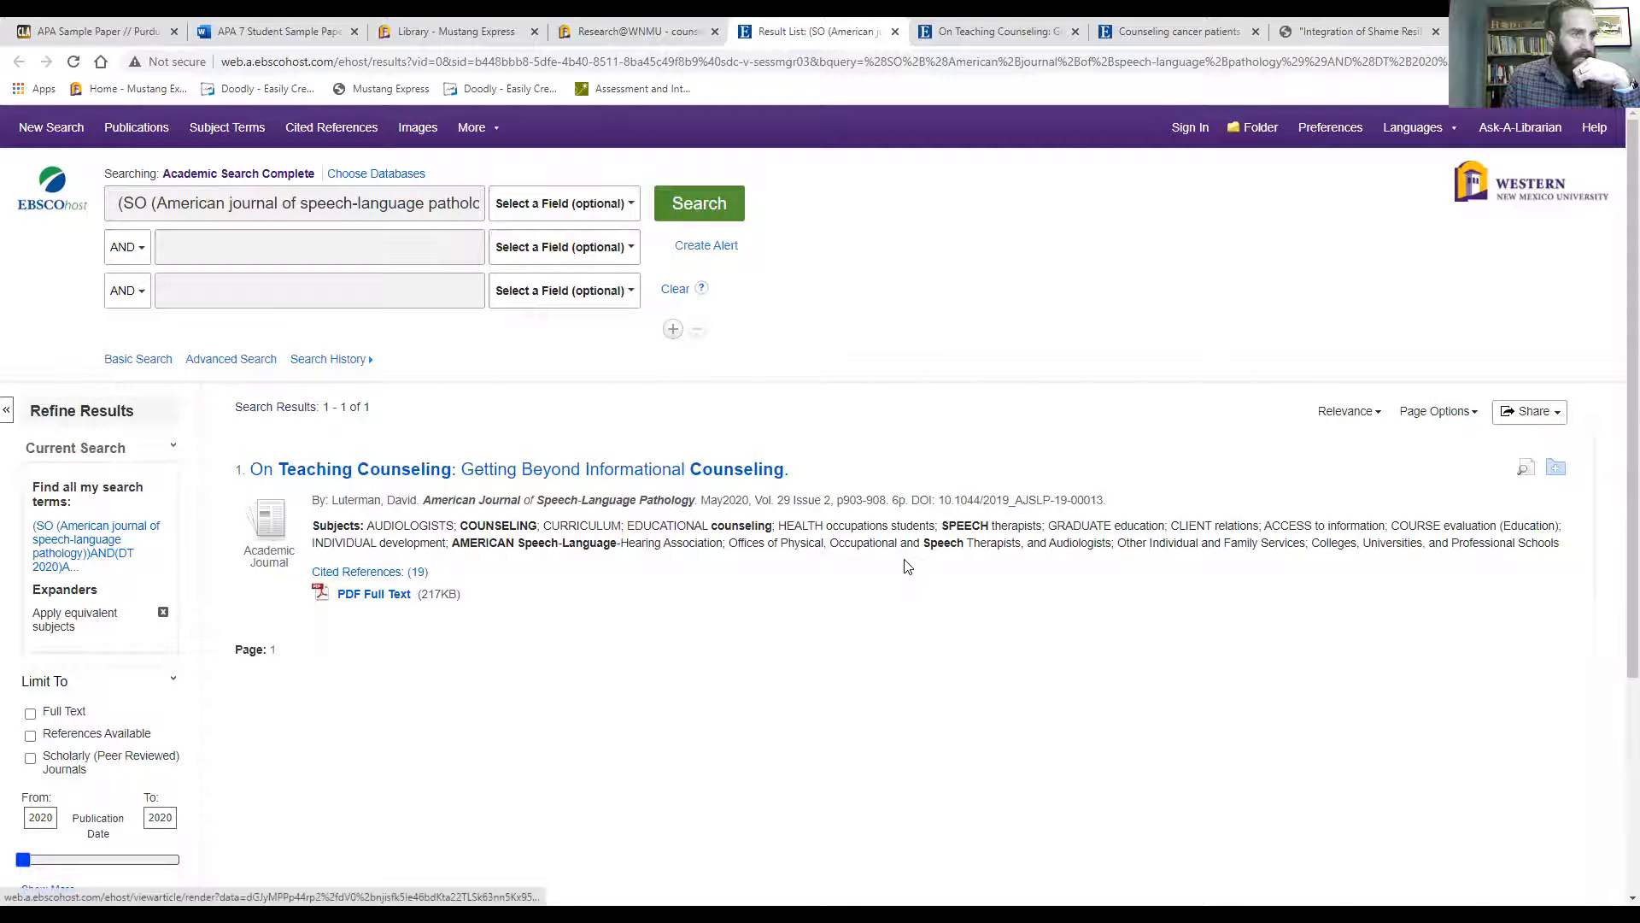
left_click_drag(792, 503, 830, 503)
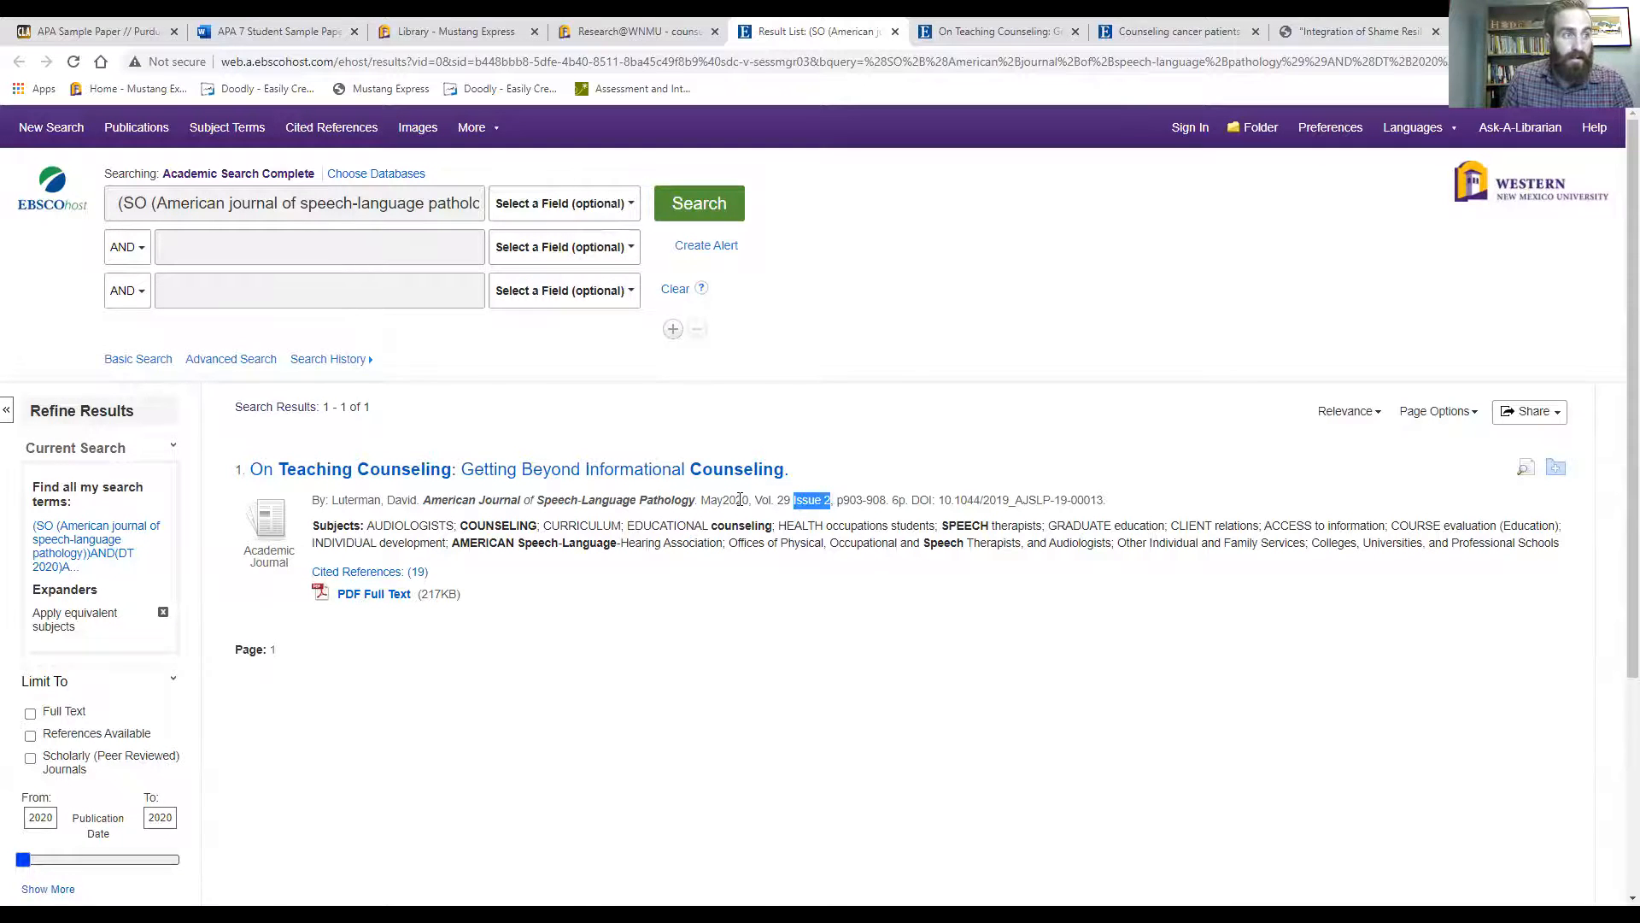
Open the article's PDF full text, find the DOI at the end of its first page, and maximize the browser window.
left_click(380, 597)
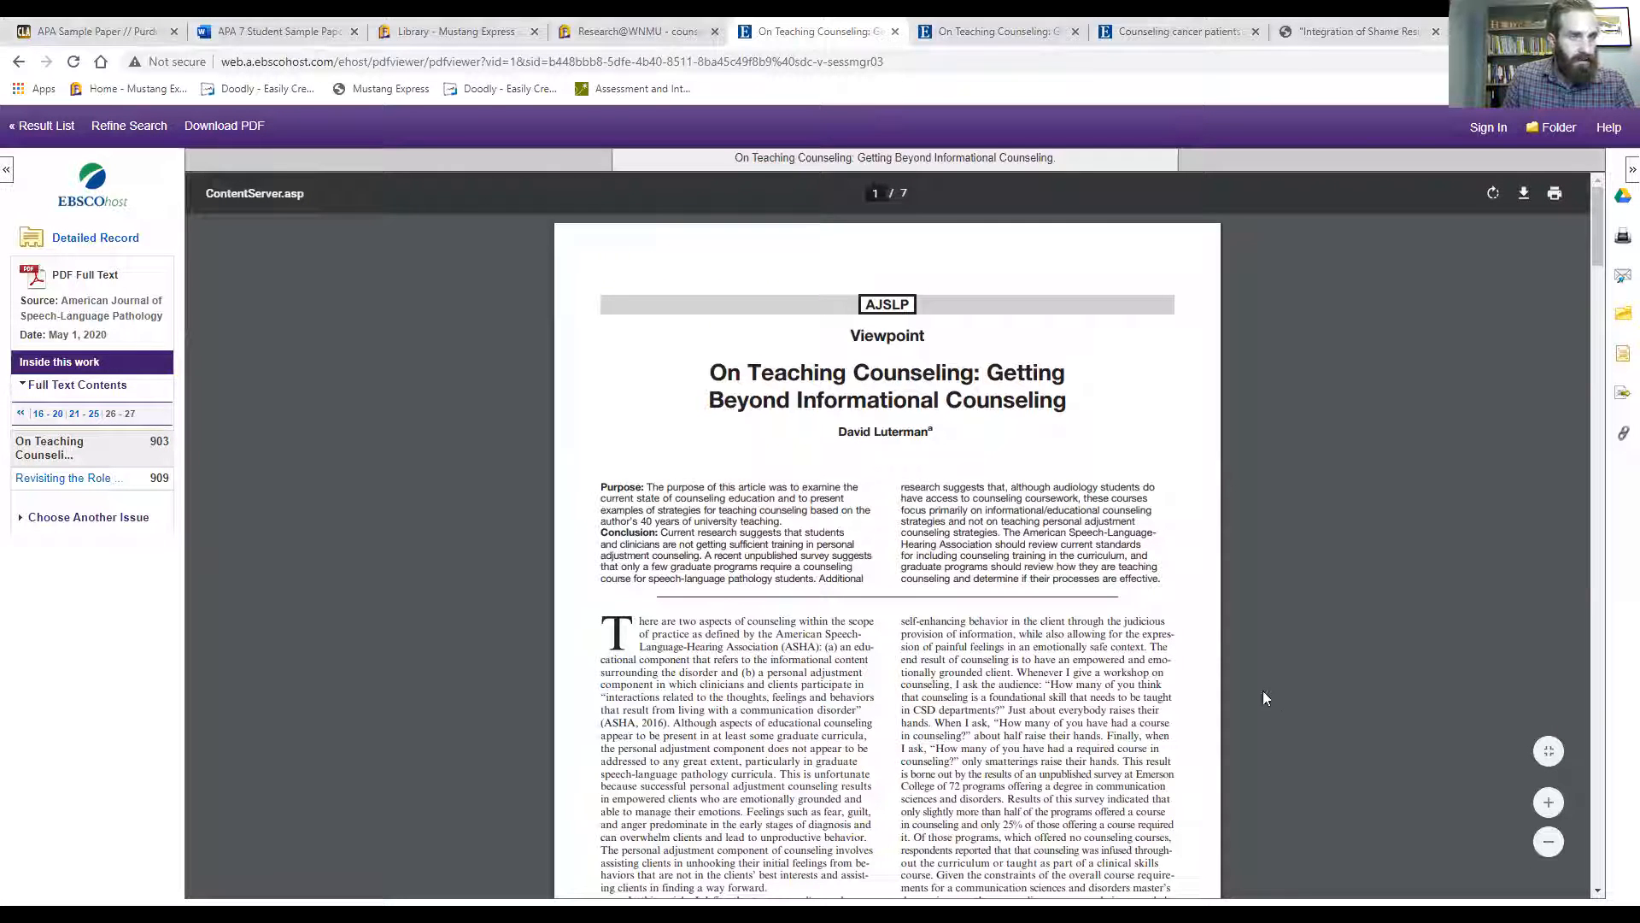
scroll(965, 445, "down", 8)
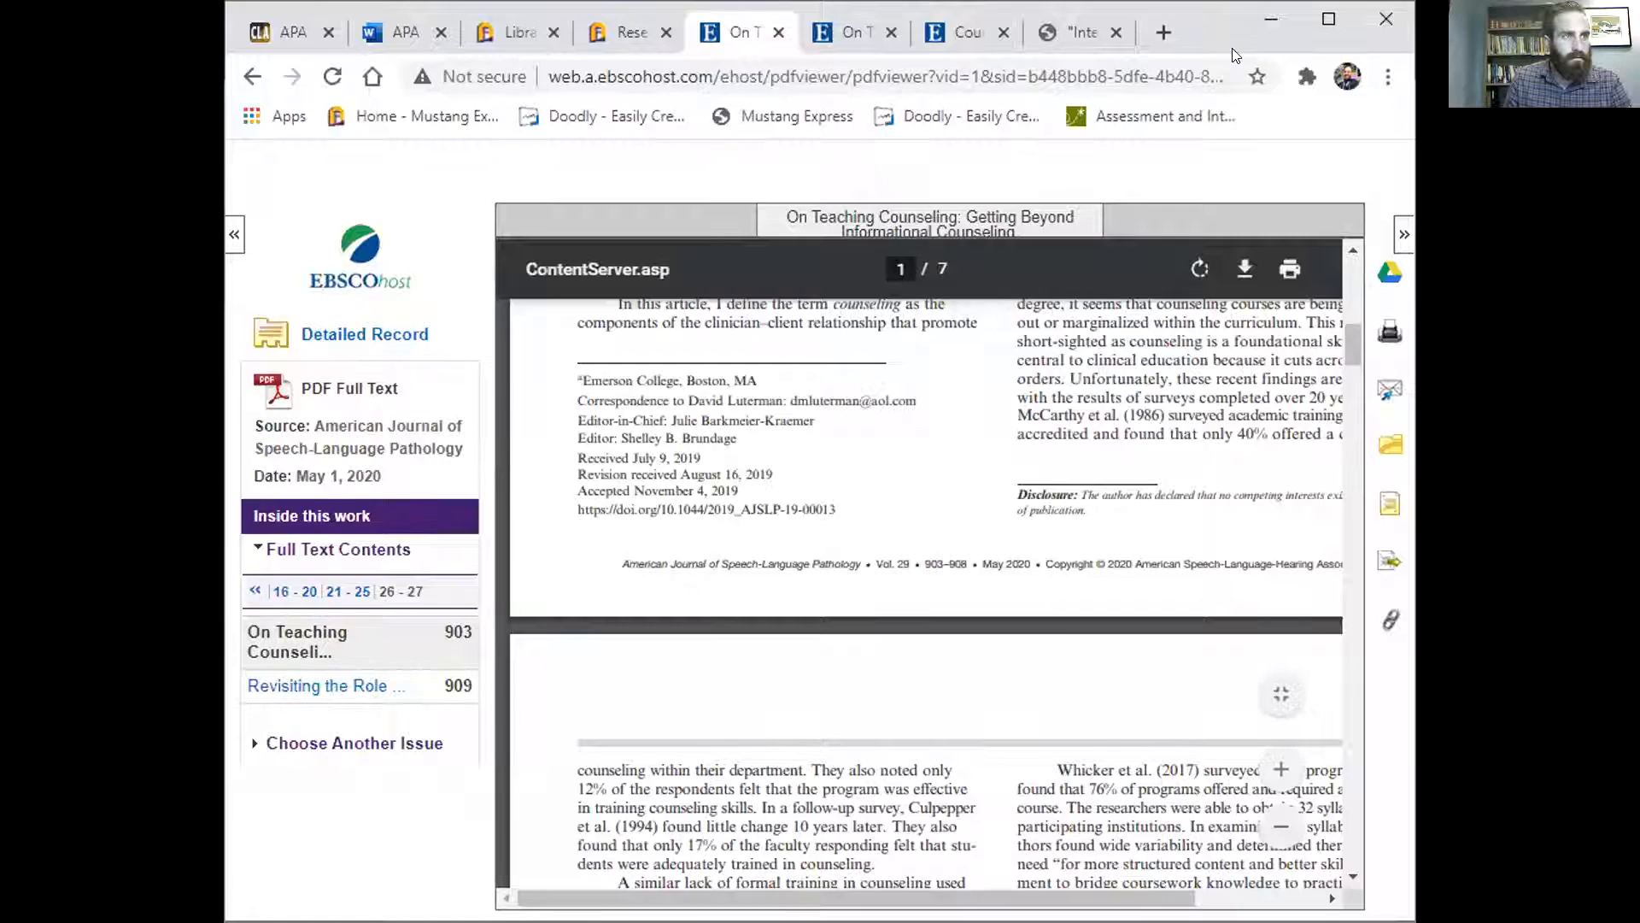
left_click(1327, 20)
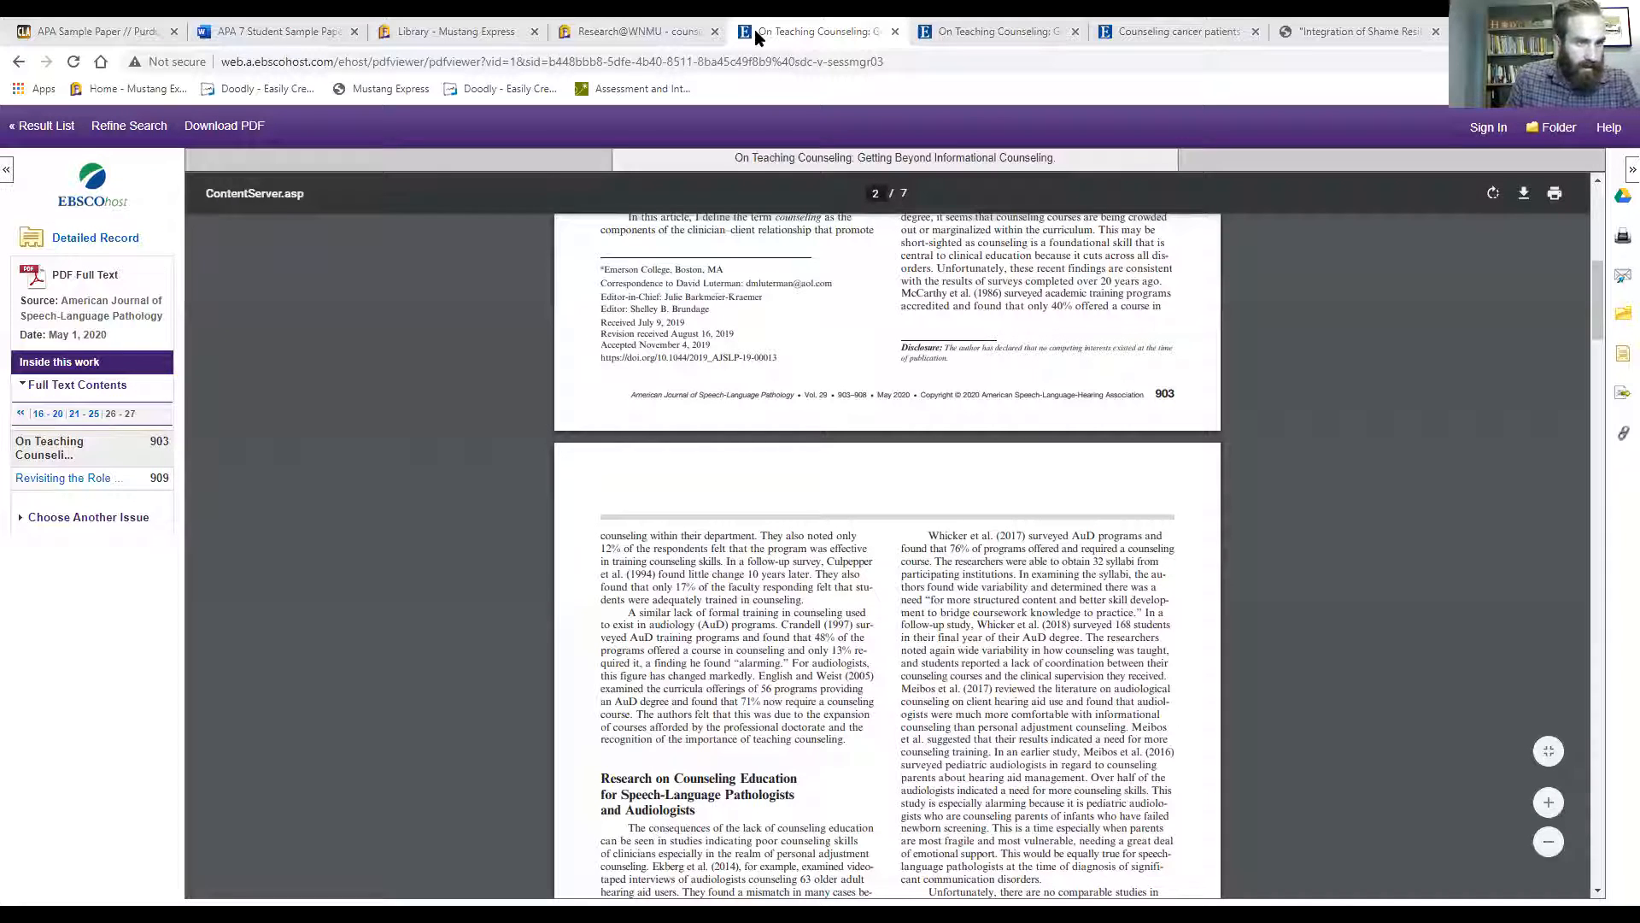
Switch to the Word document and set the selected reference to 0 pt spacing after and double line spacing.
key("alt+Tab")
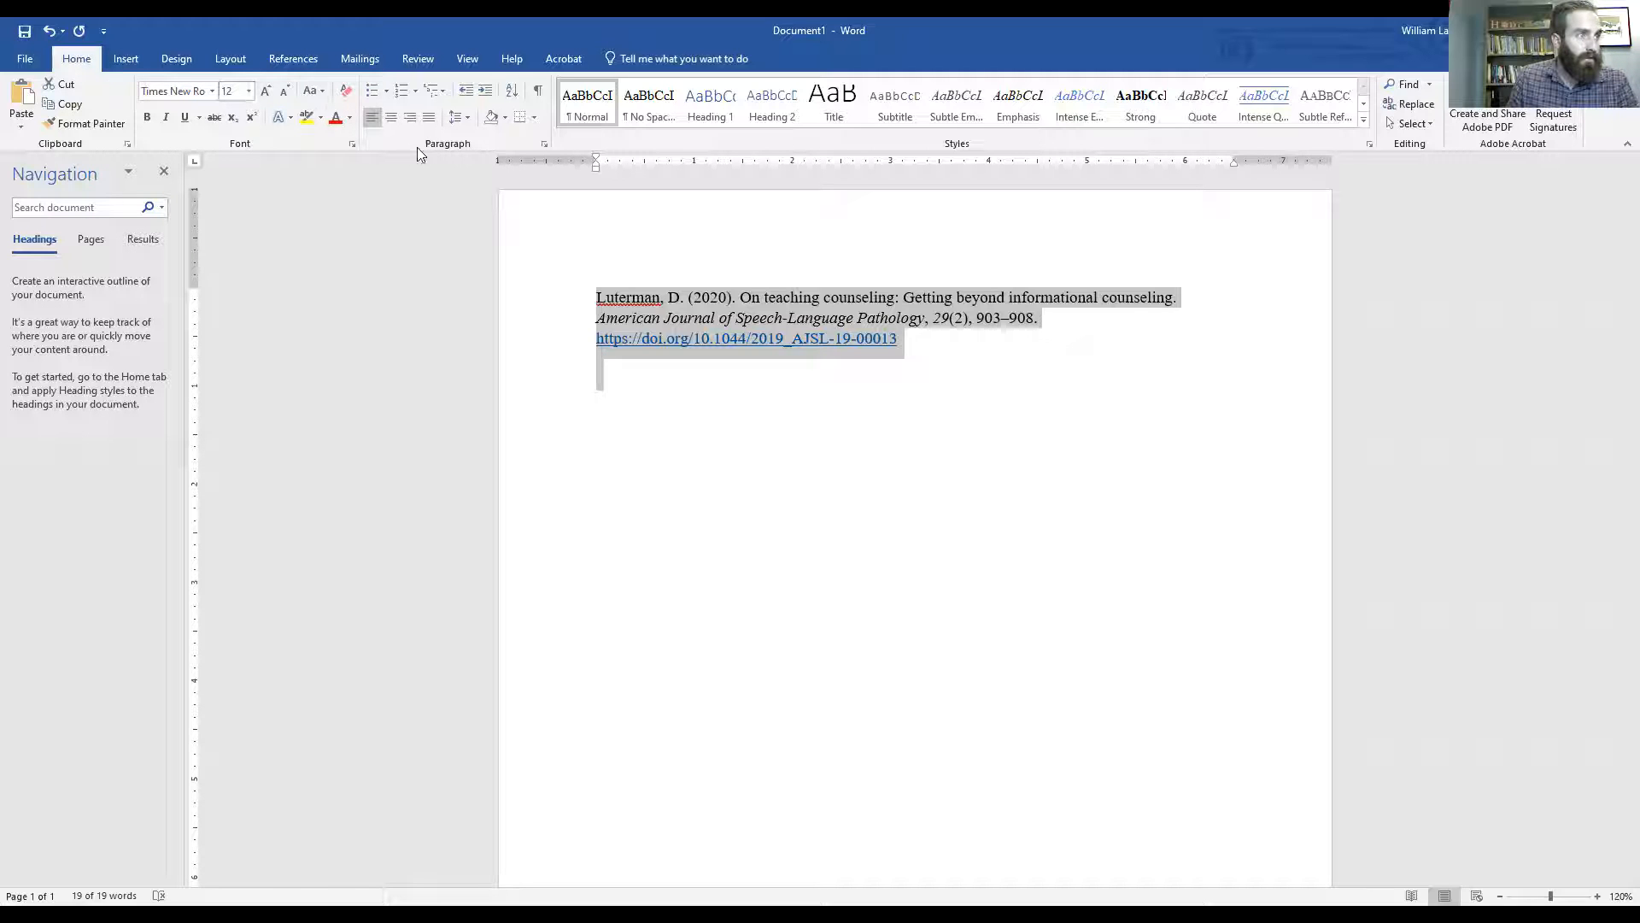
left_click(545, 146)
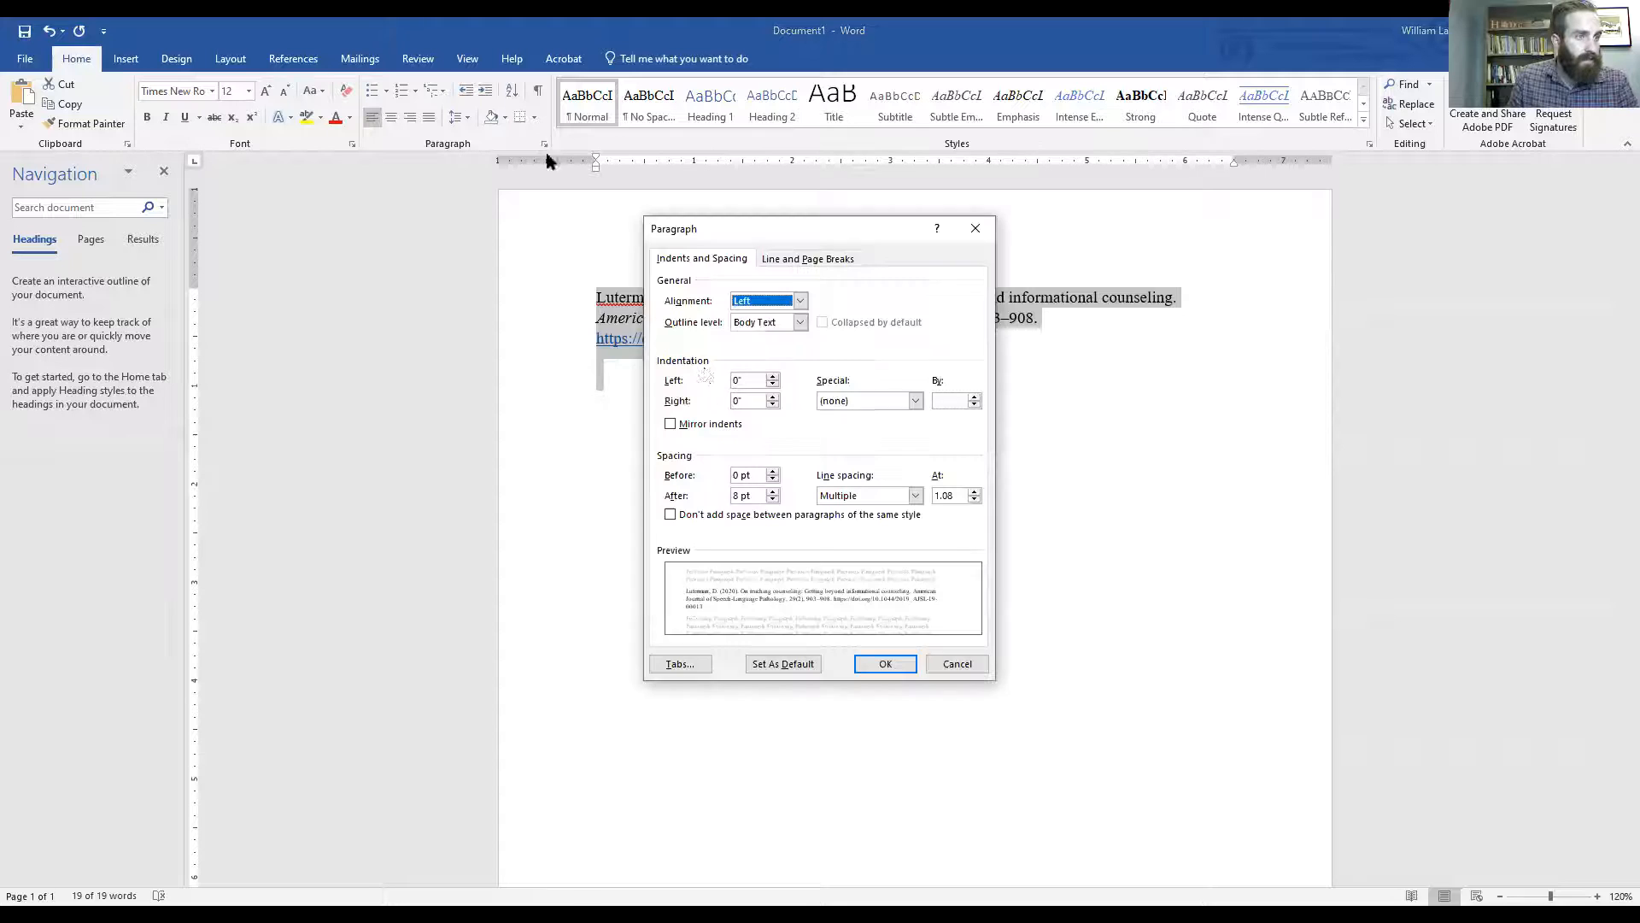
left_click(774, 499)
left_click(774, 499)
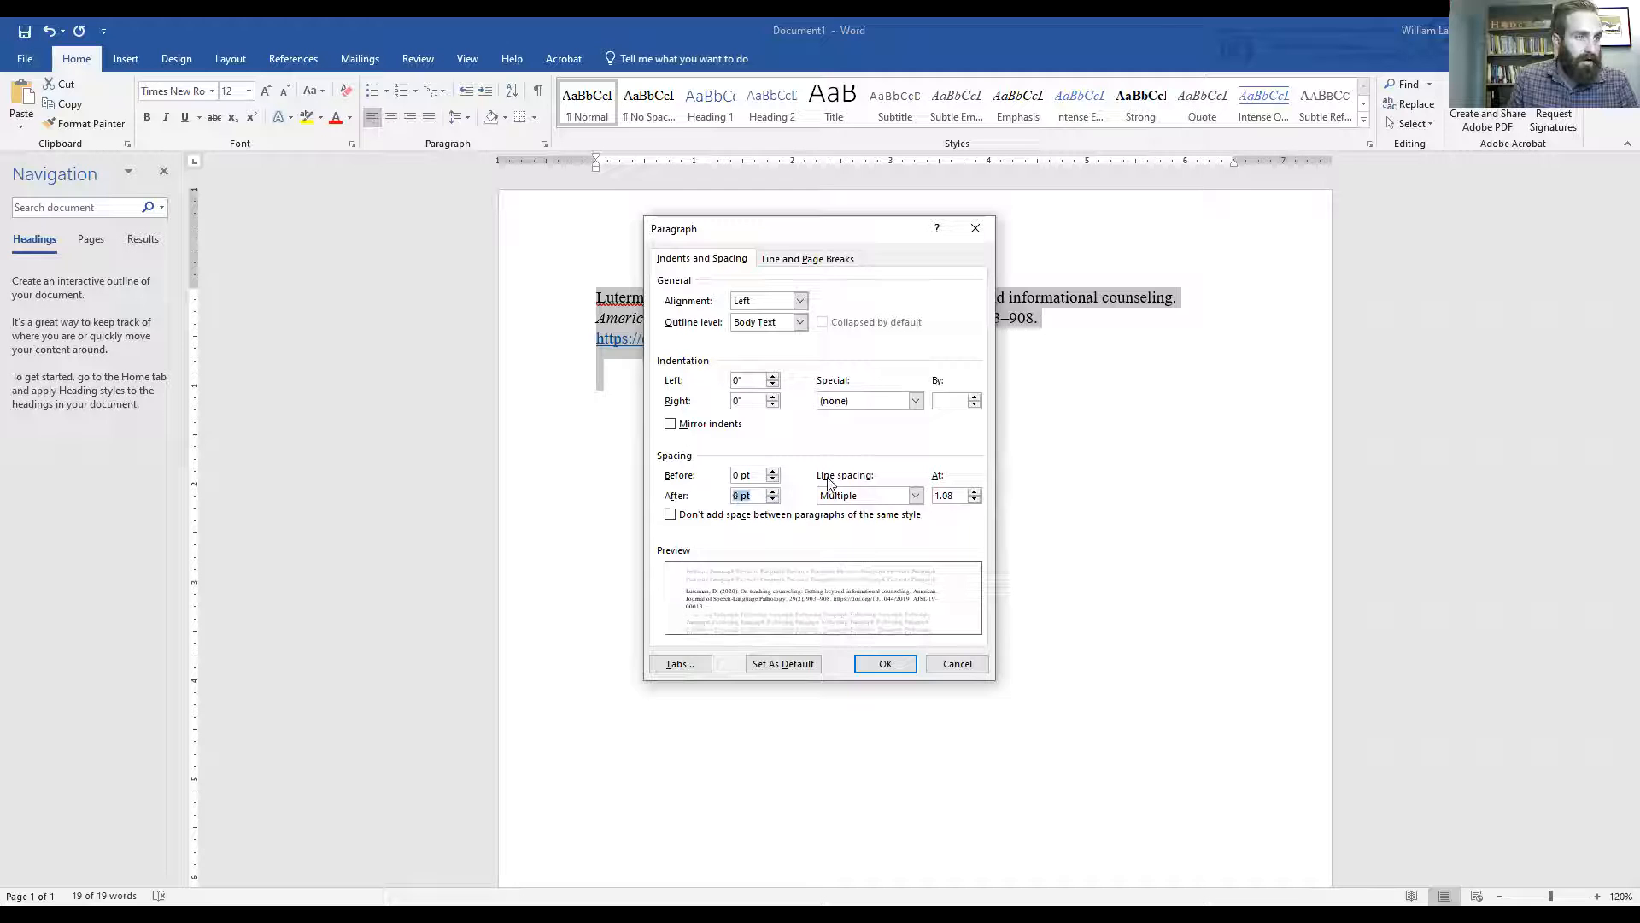
left_click(914, 496)
left_click(889, 533)
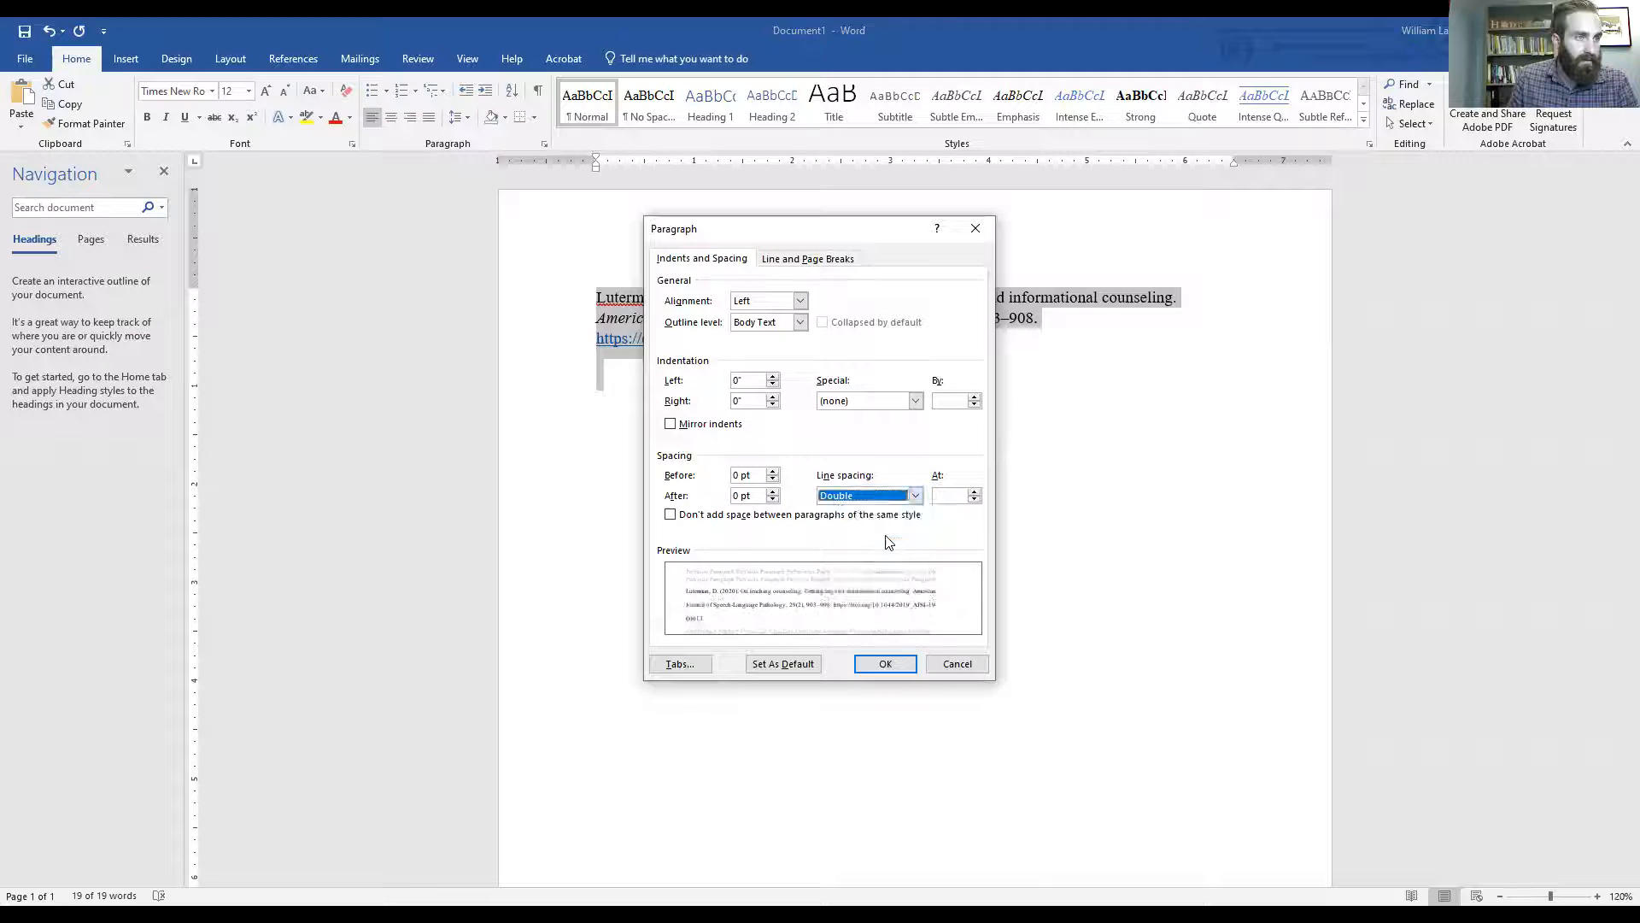
left_click(896, 666)
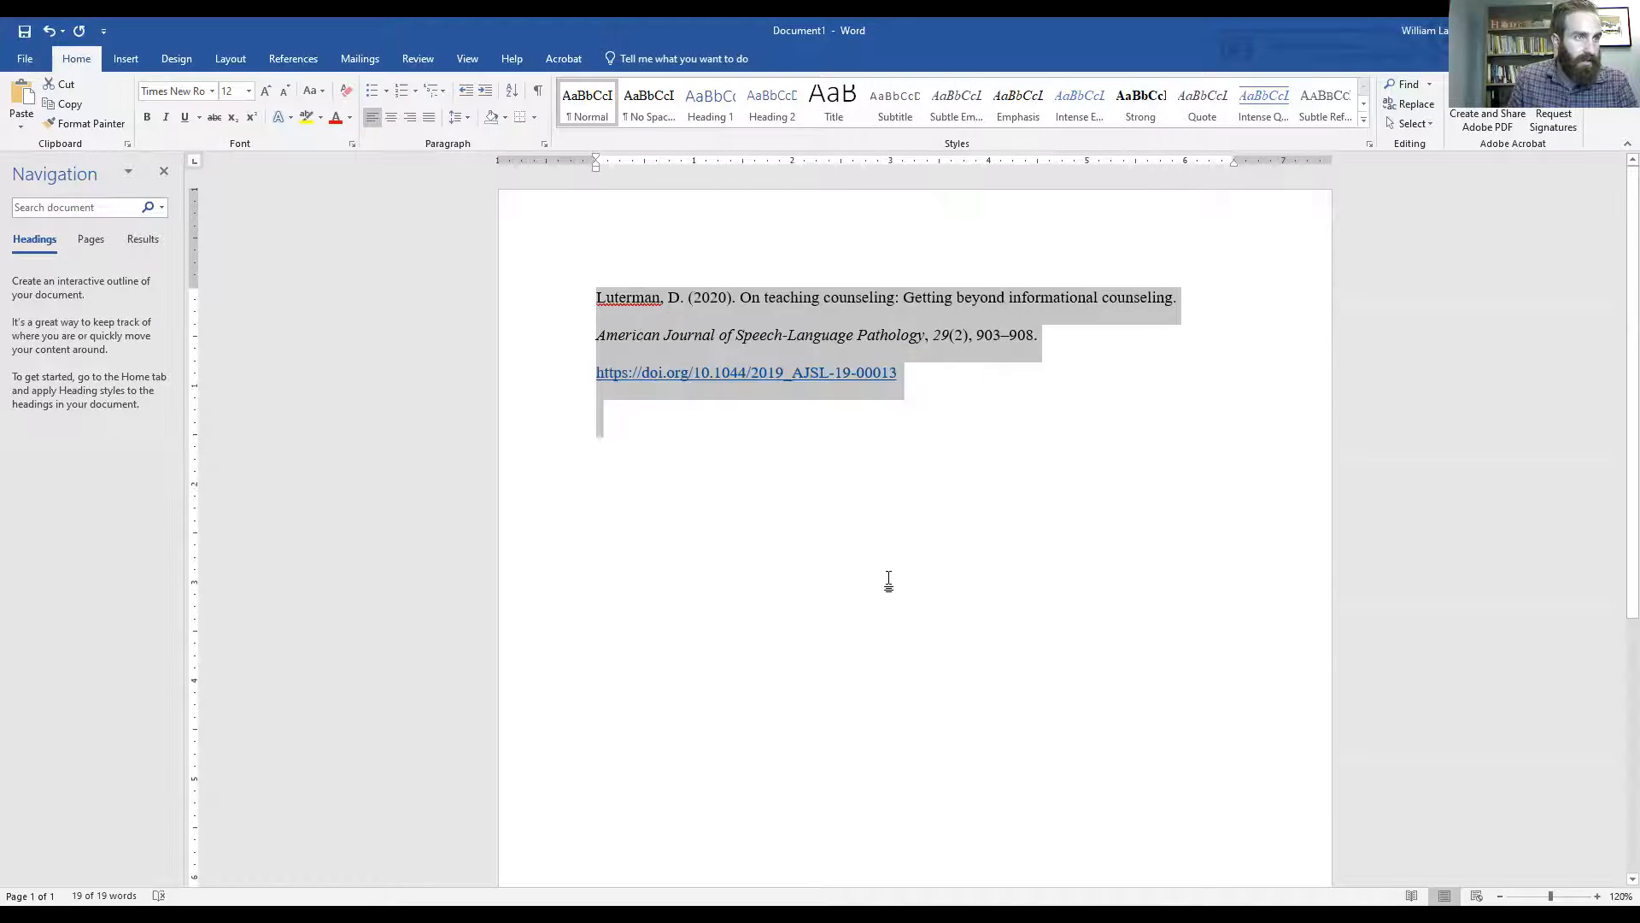
left_click(886, 579)
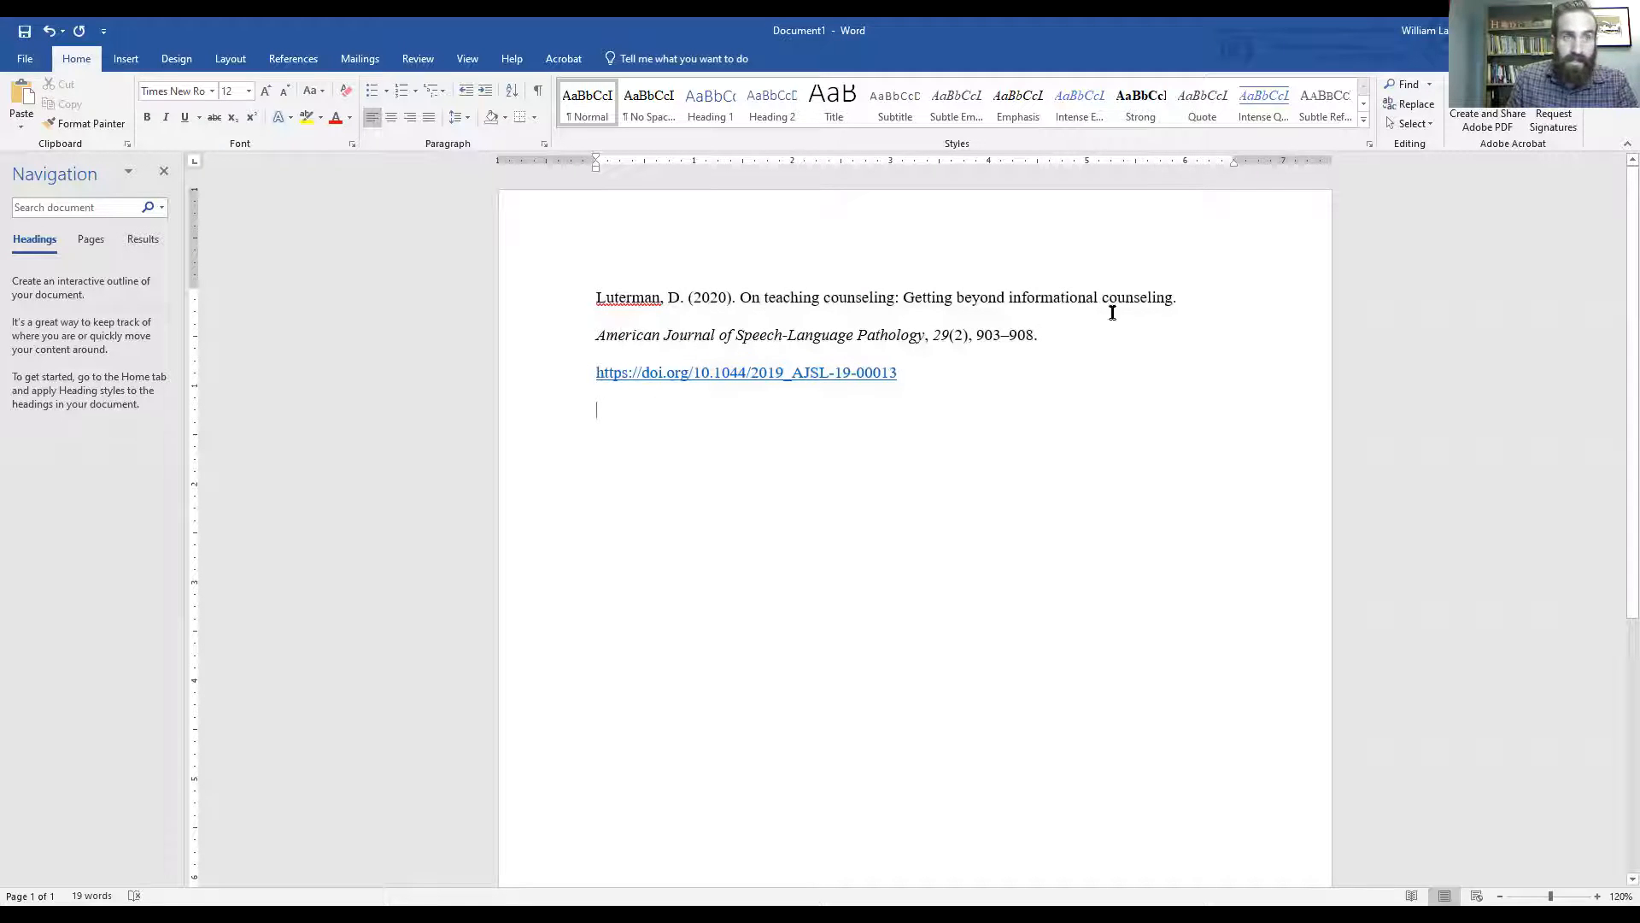
Give the reference a 0.5-inch hanging indent so only its second and following lines are indented.
left_click(594, 336)
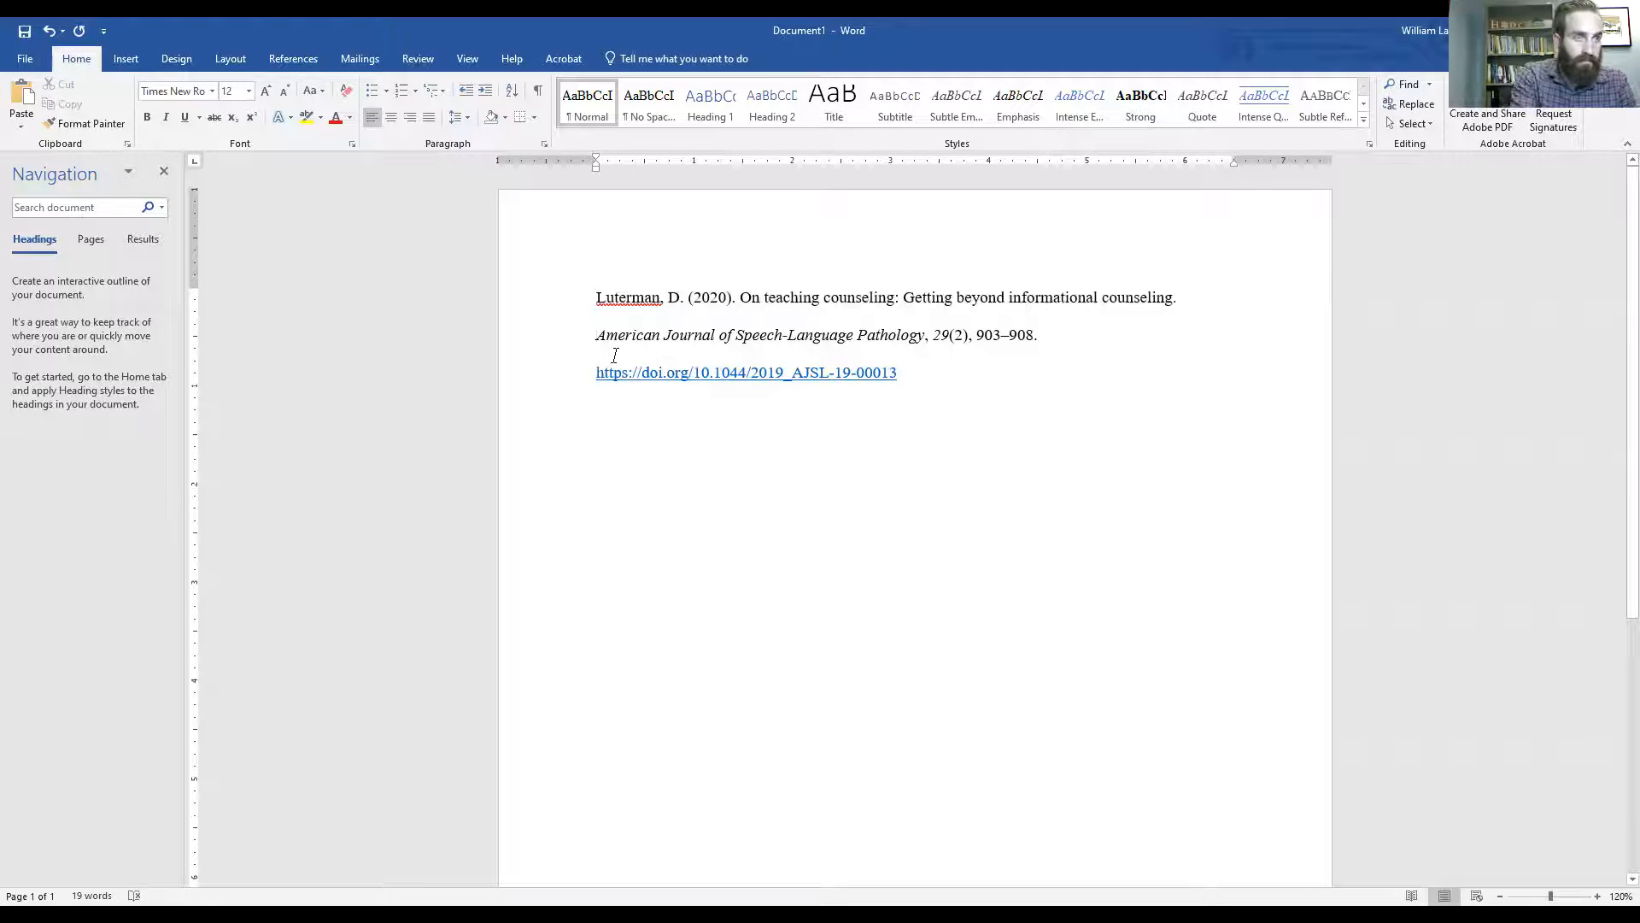
key("ctrl+m")
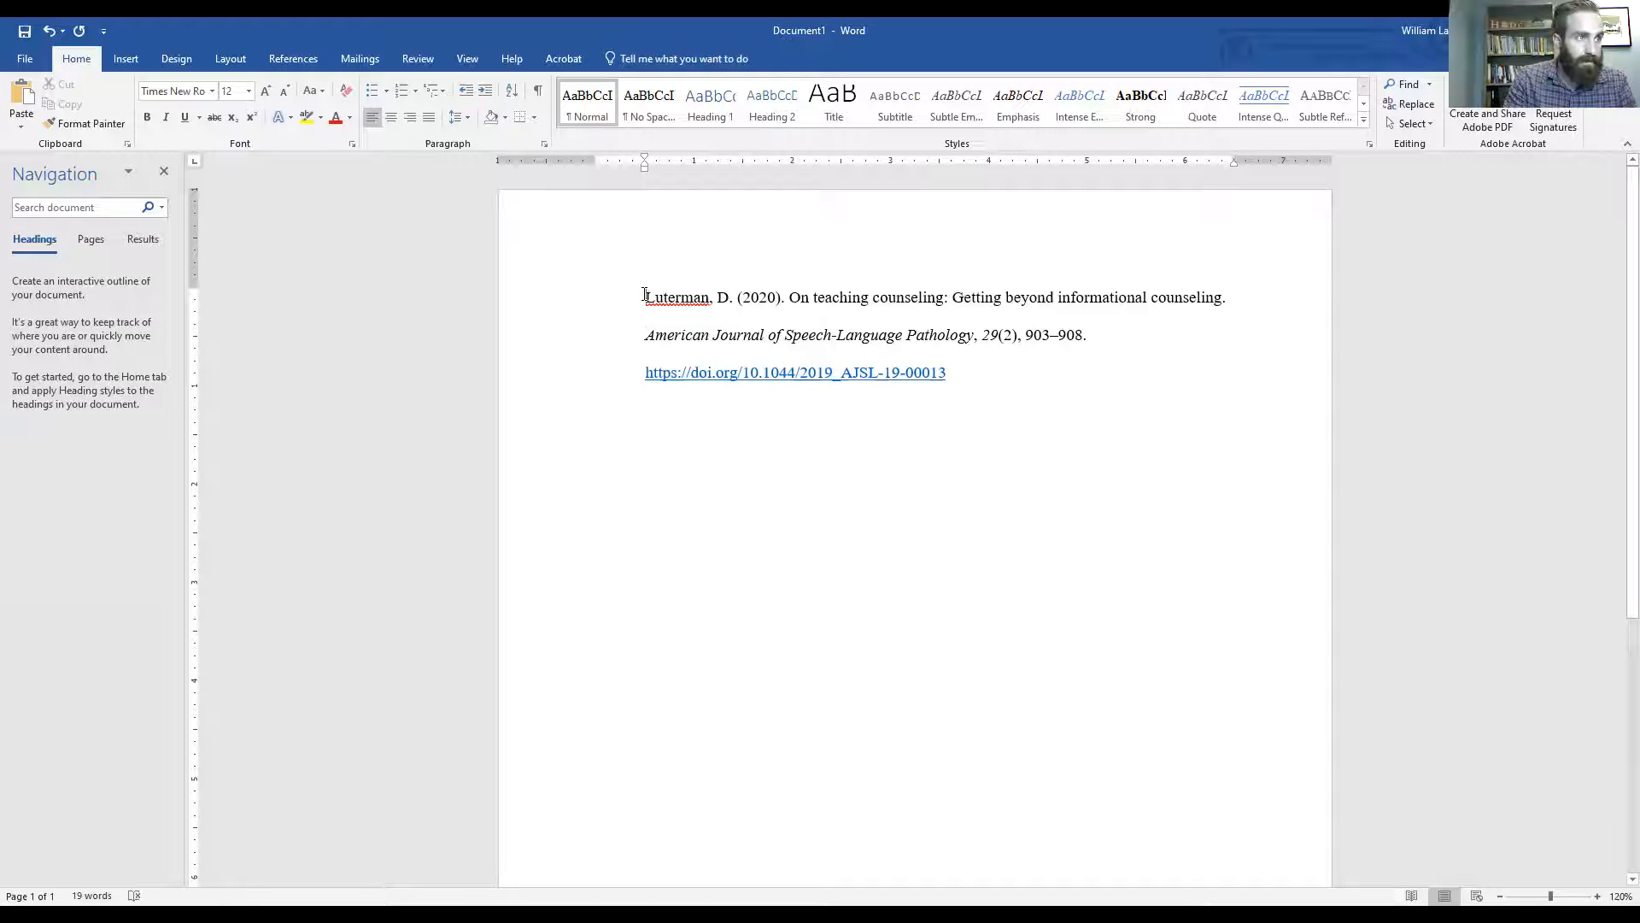
key("ctrl+shift+m")
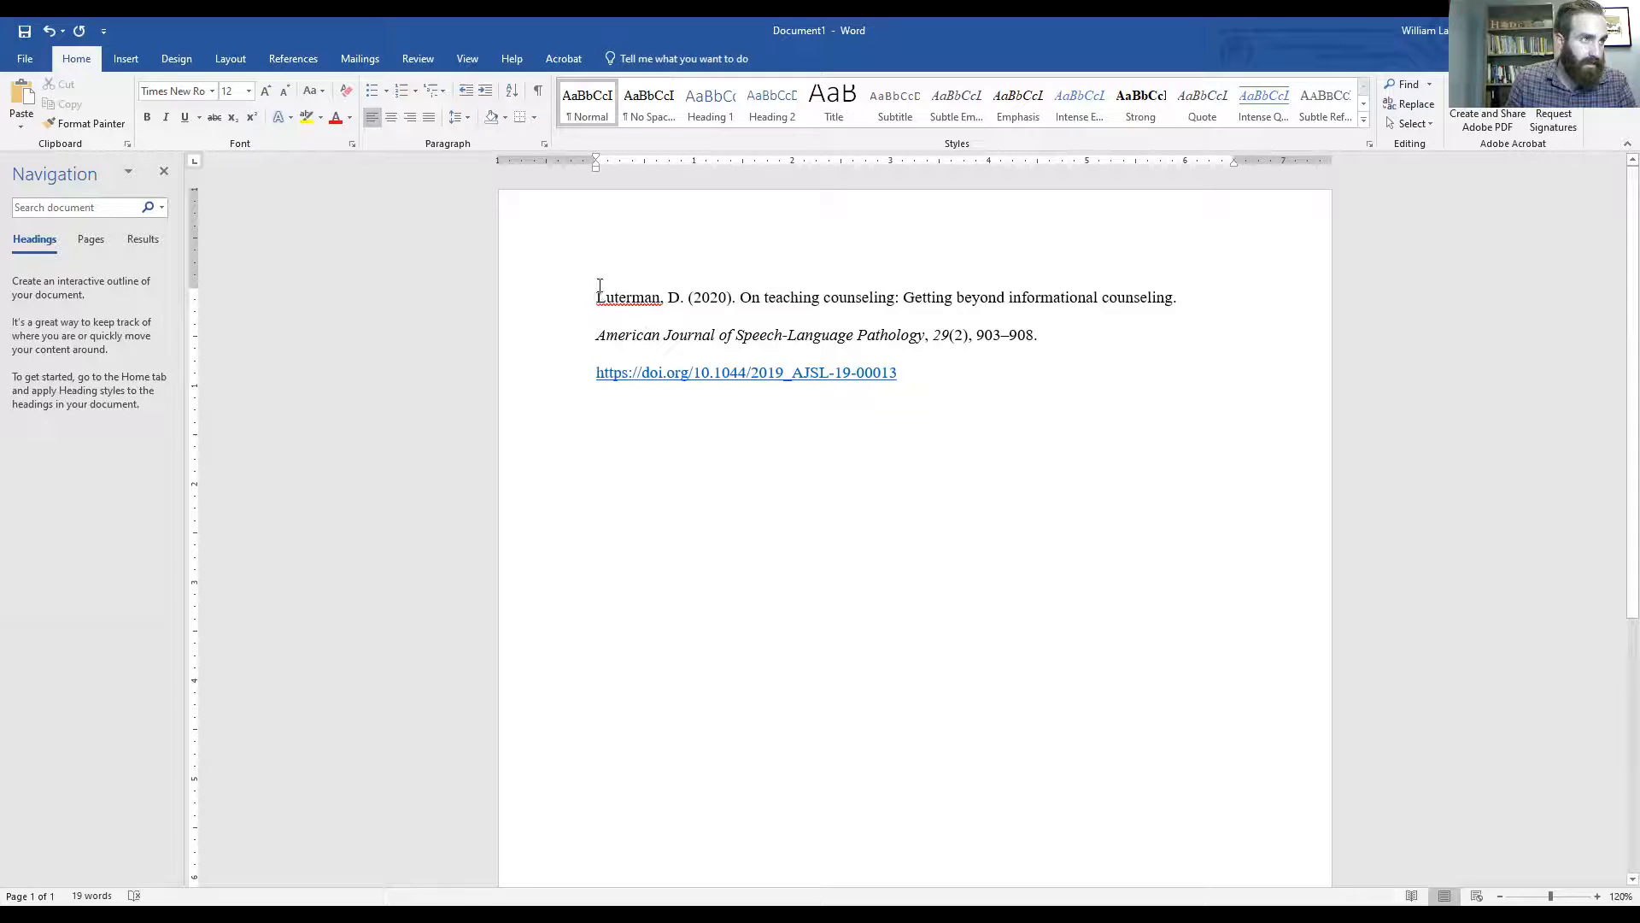
left_click_drag(596, 162, 644, 164)
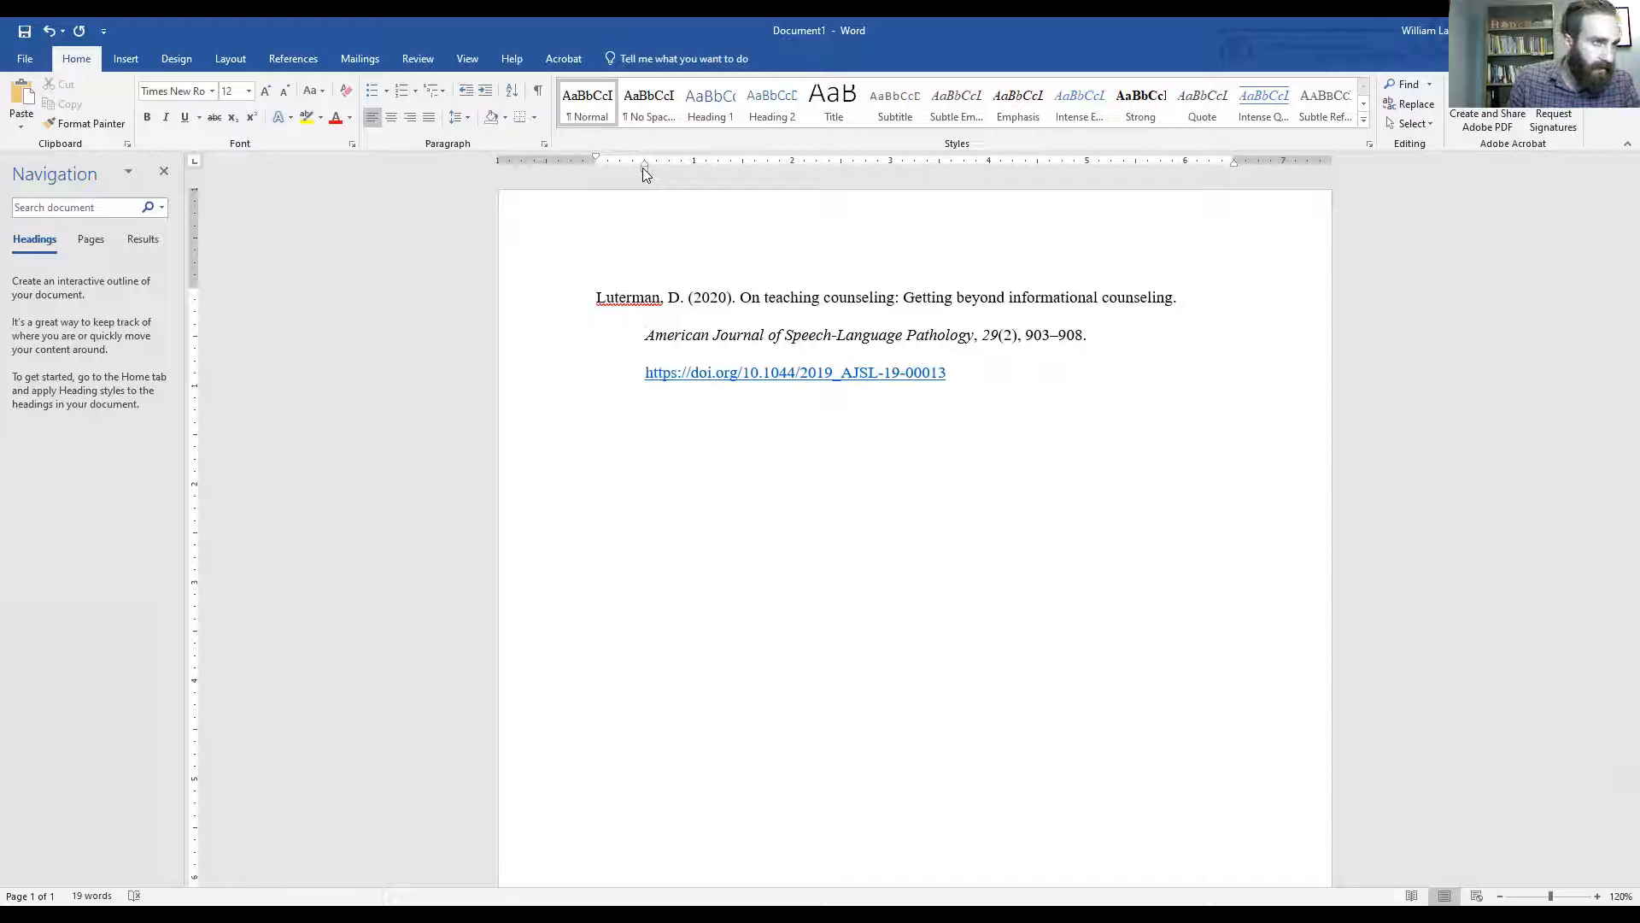
mouse_move(642, 167)
left_mouse_down()
mouse_move(625, 166)
mouse_move(643, 167)
left_mouse_up()
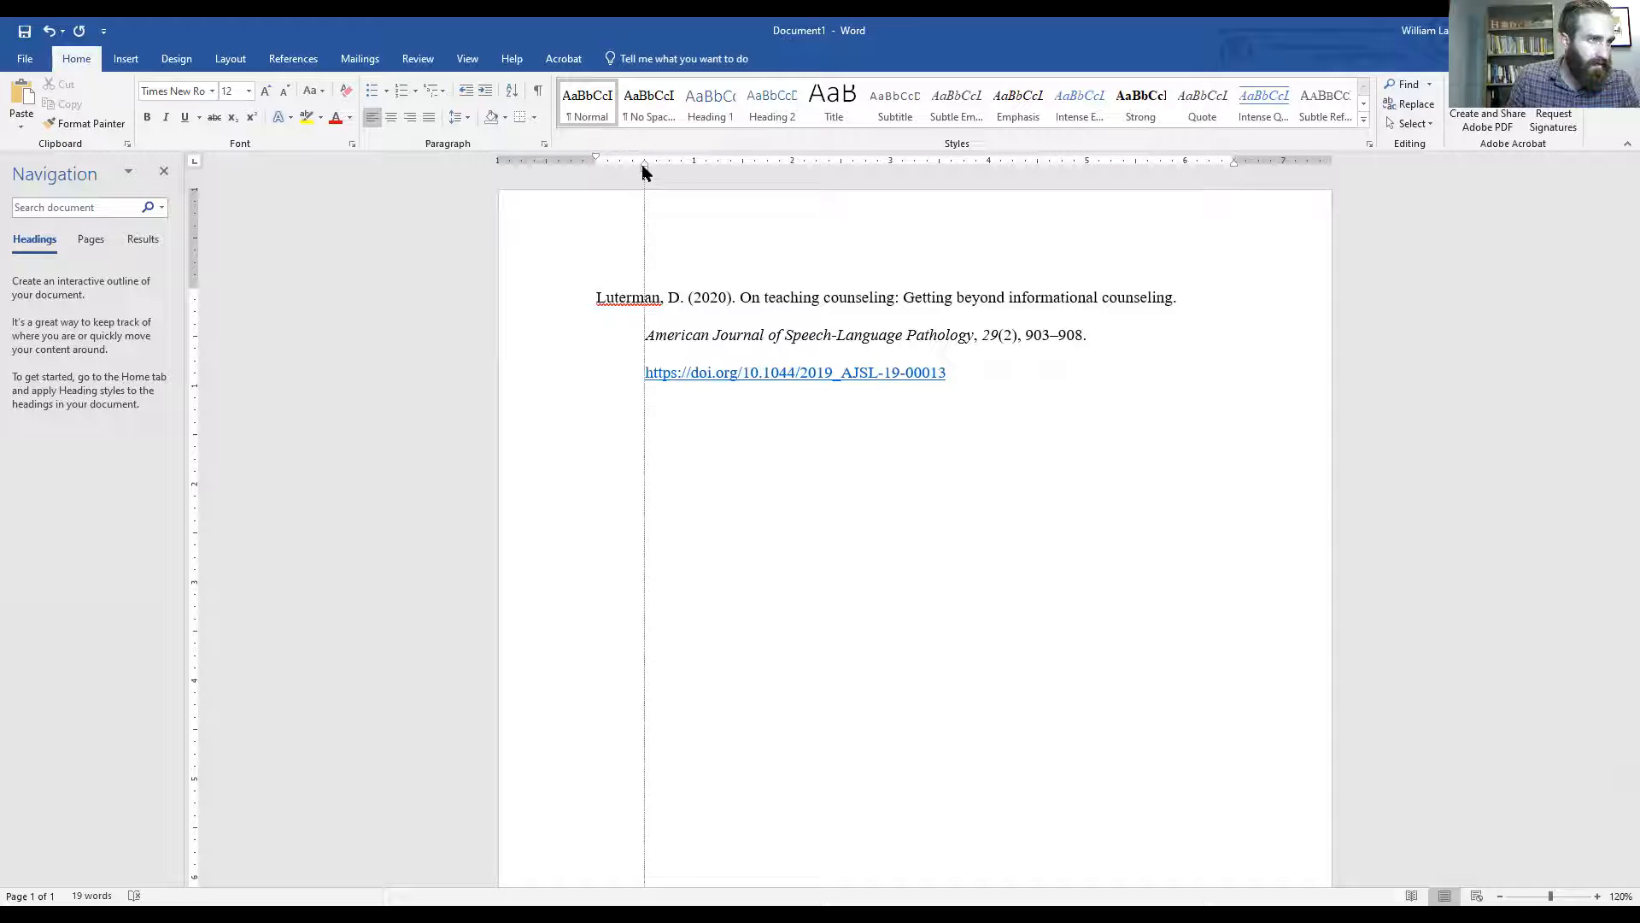
left_click_drag(643, 166, 643, 167)
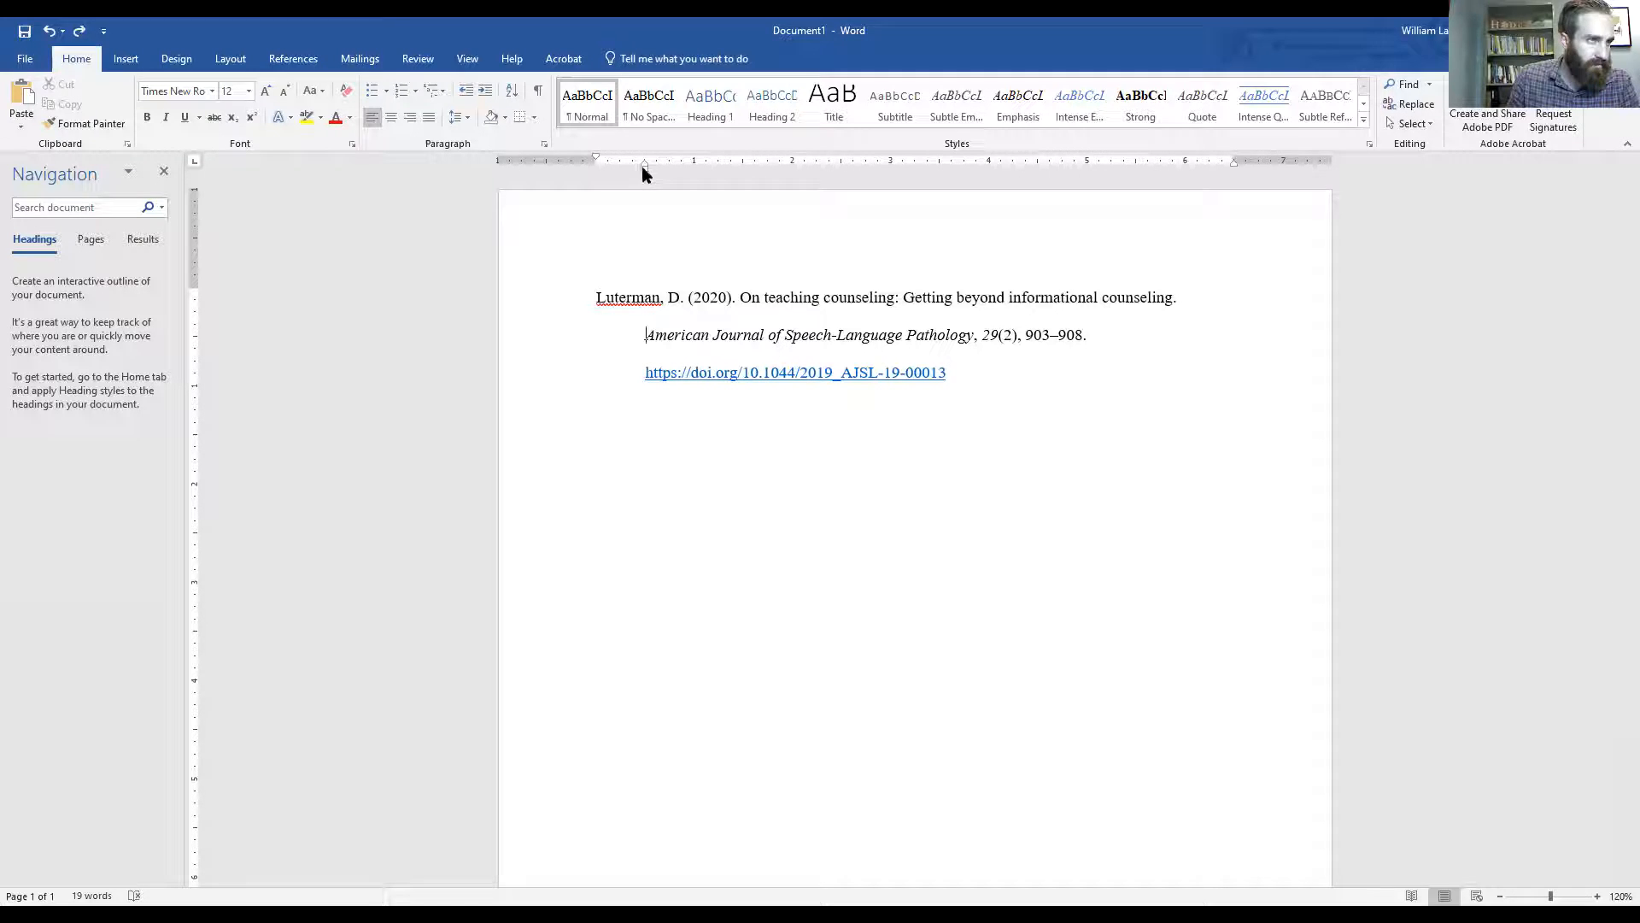
mouse_move(644, 161)
left_mouse_down()
mouse_move(596, 169)
mouse_move(644, 164)
left_mouse_up()
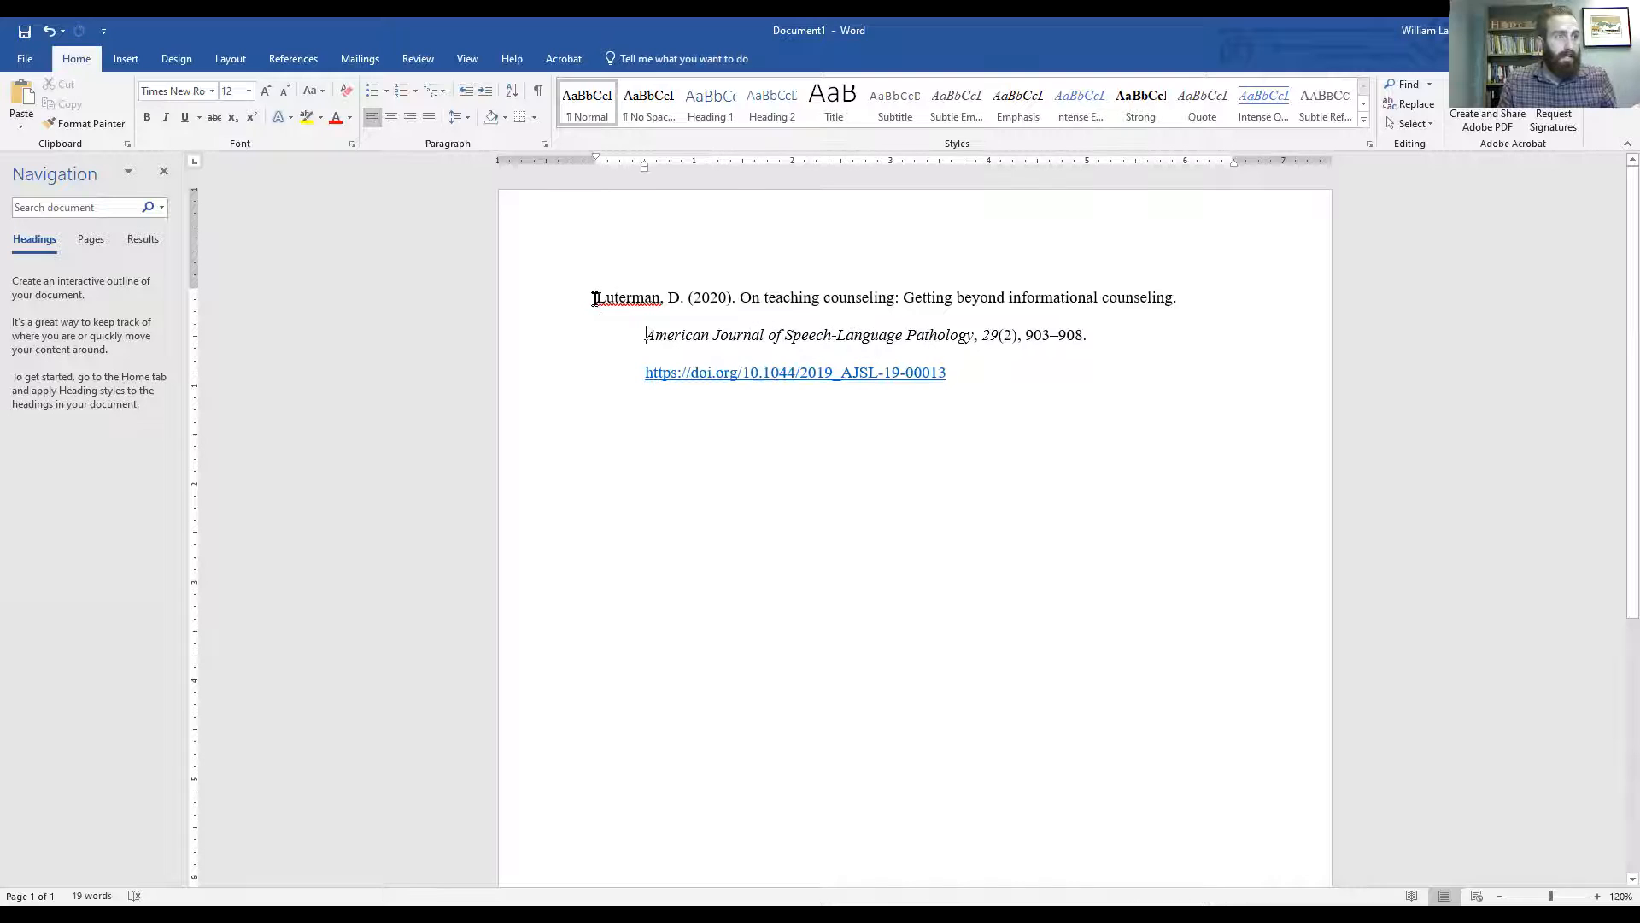
Below the reference, leave blank space and write a parenthetical in-text citation with the author's surname and 2020, ending with a period.
key("Return")
key("Return")
key("Return")
key("Return")
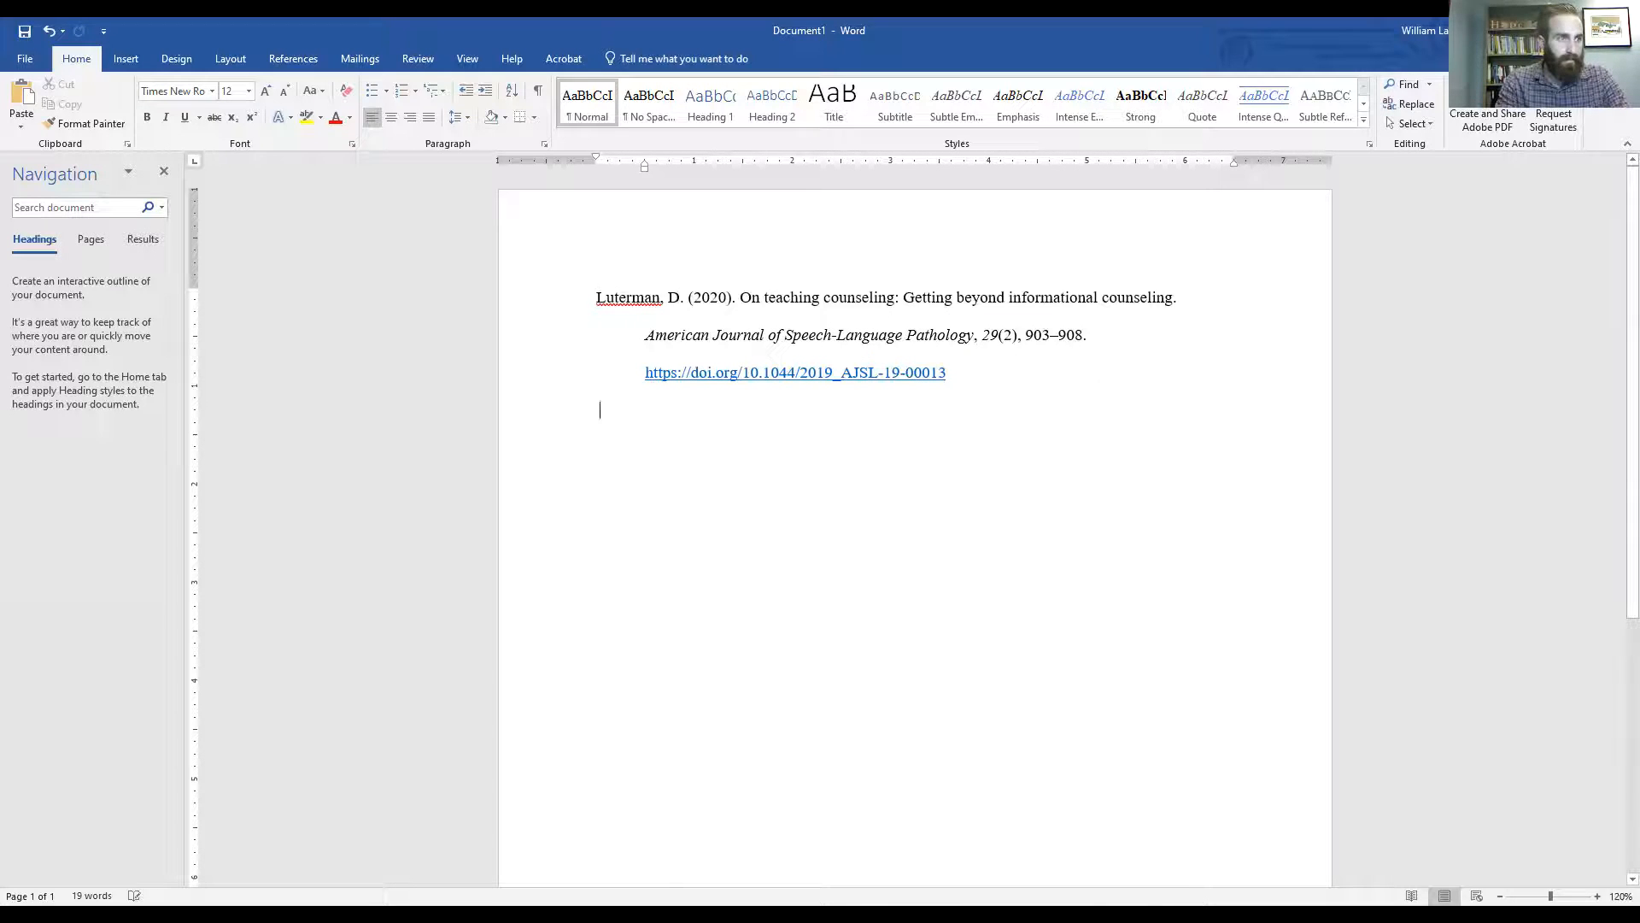
type("(")
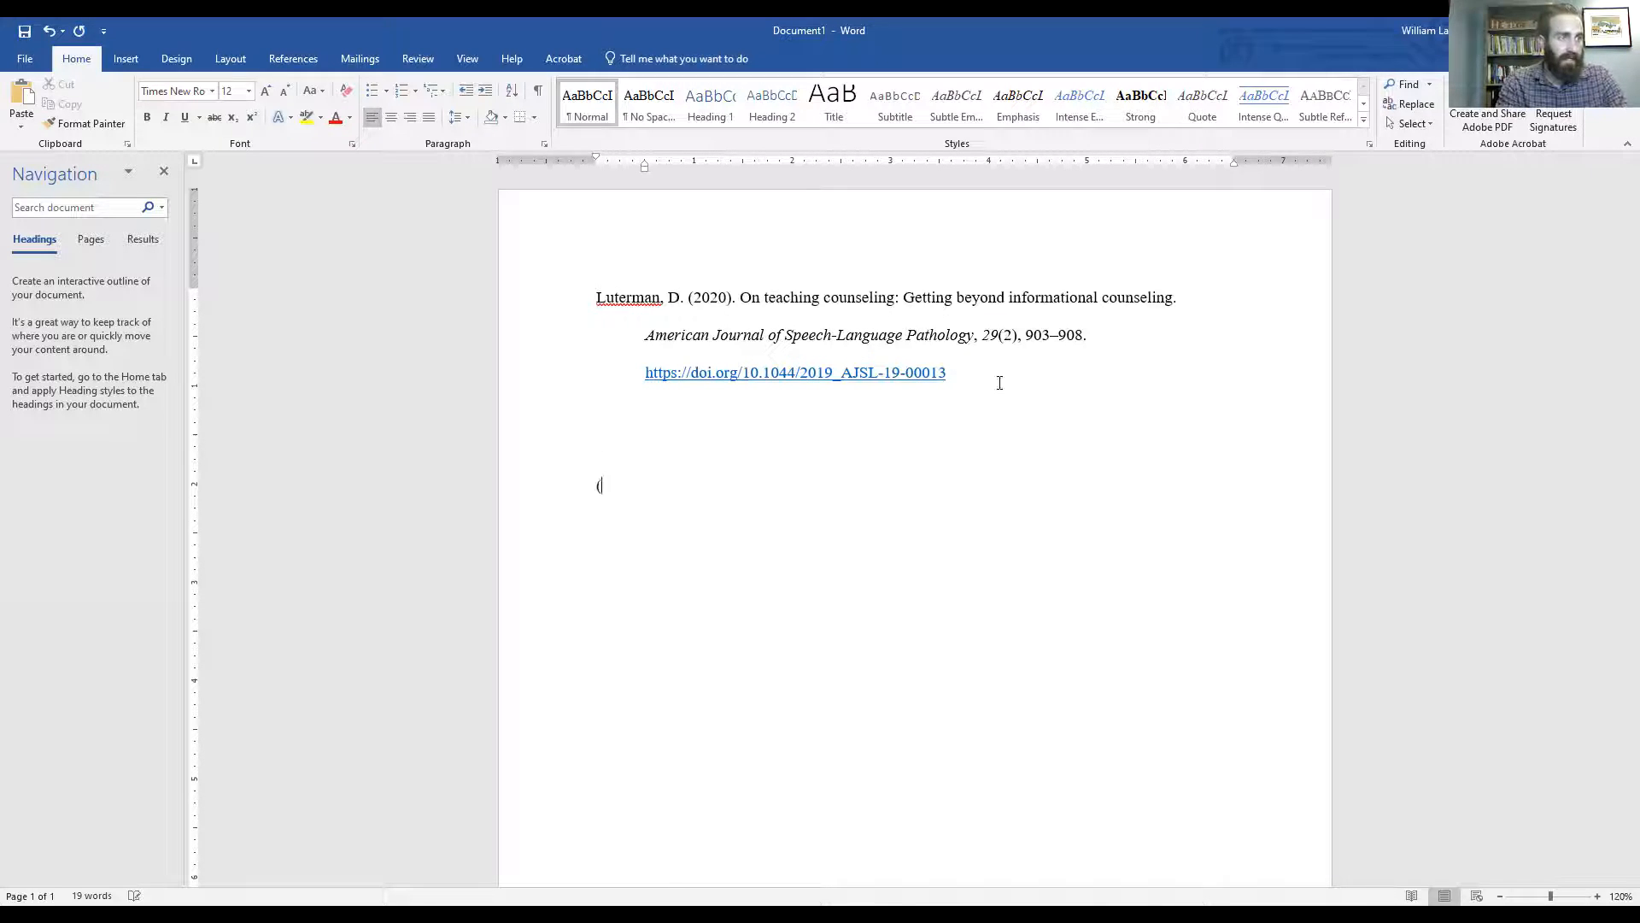
type("Luterman,")
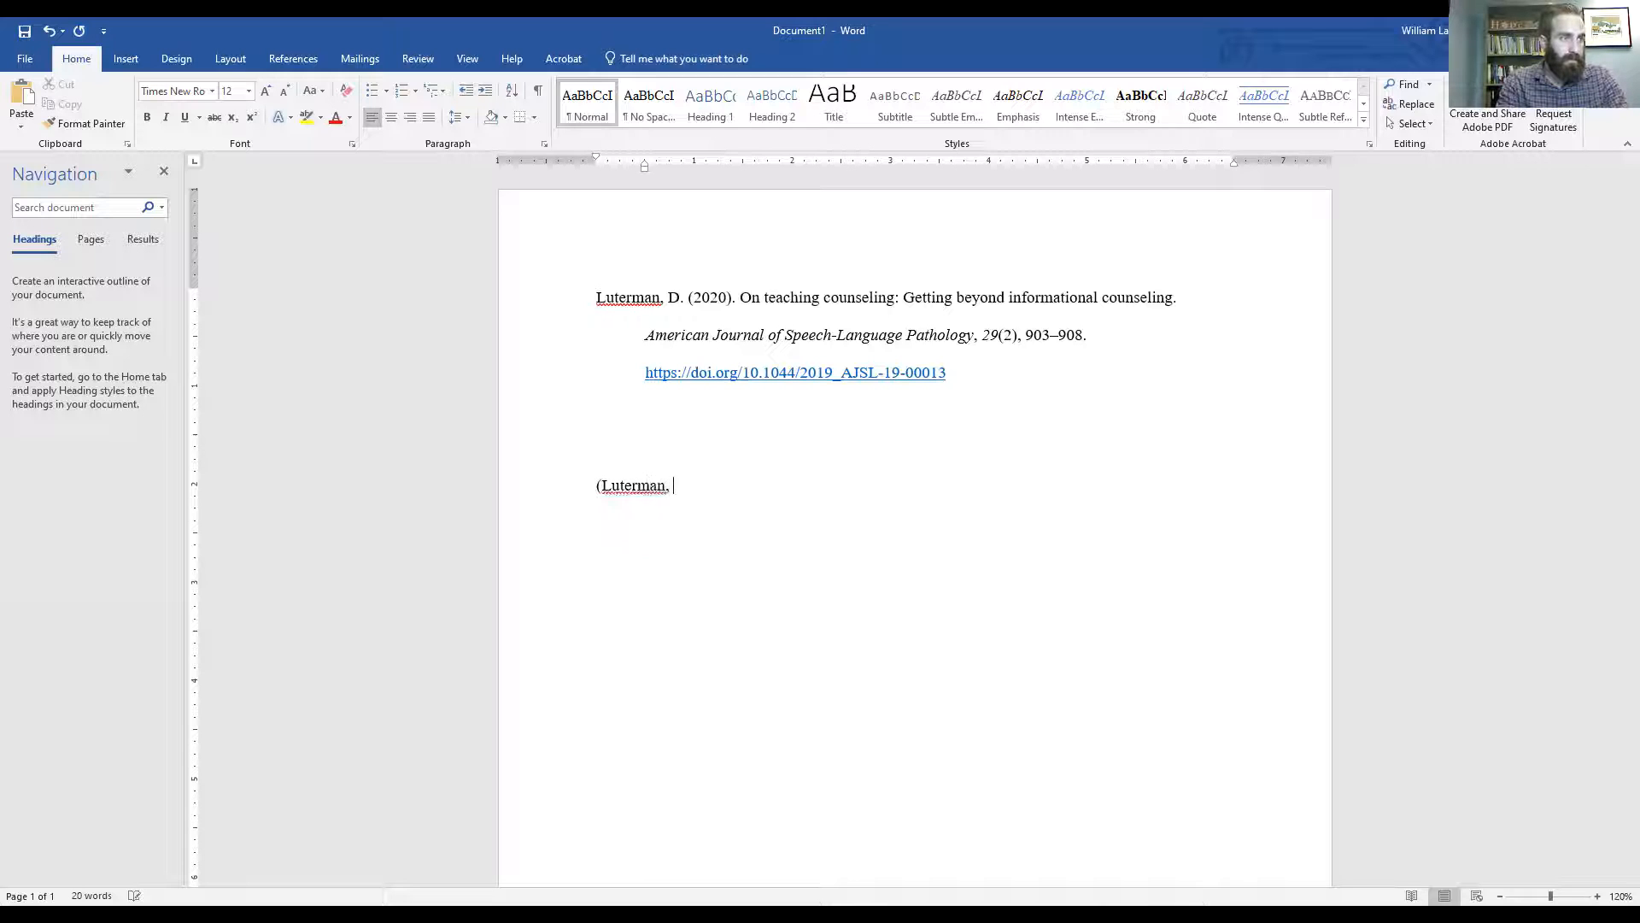
type(" 2020).")
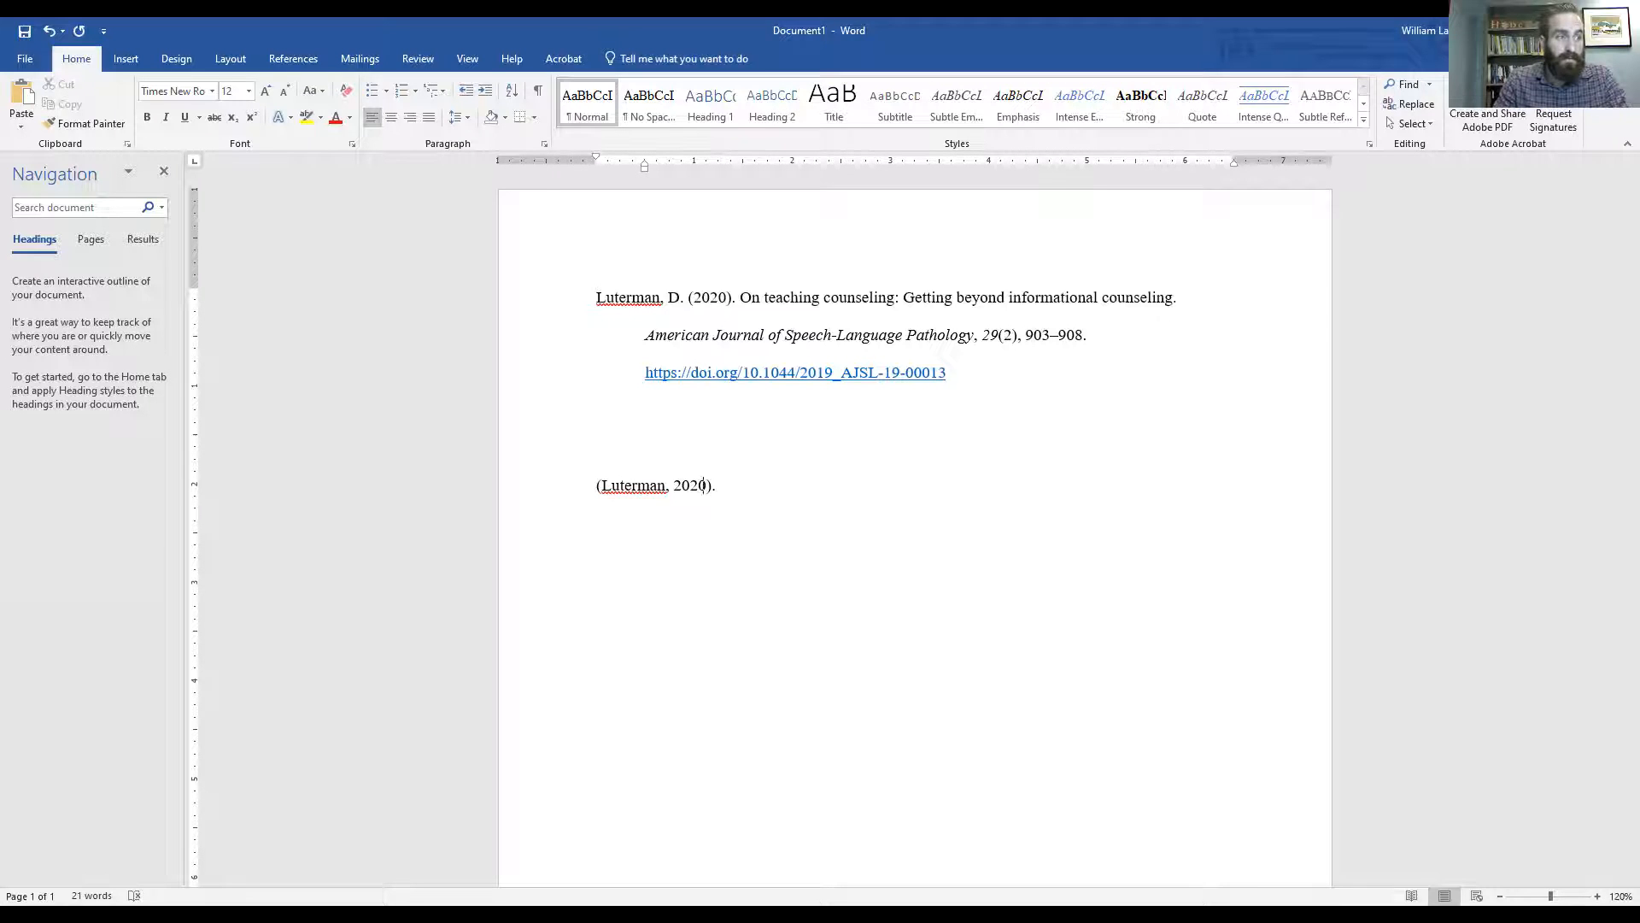
Change the in-text citation to the "et al., 2020" form and add a single-author version on the line below.
left_click(671, 485)
key("BackSpace")
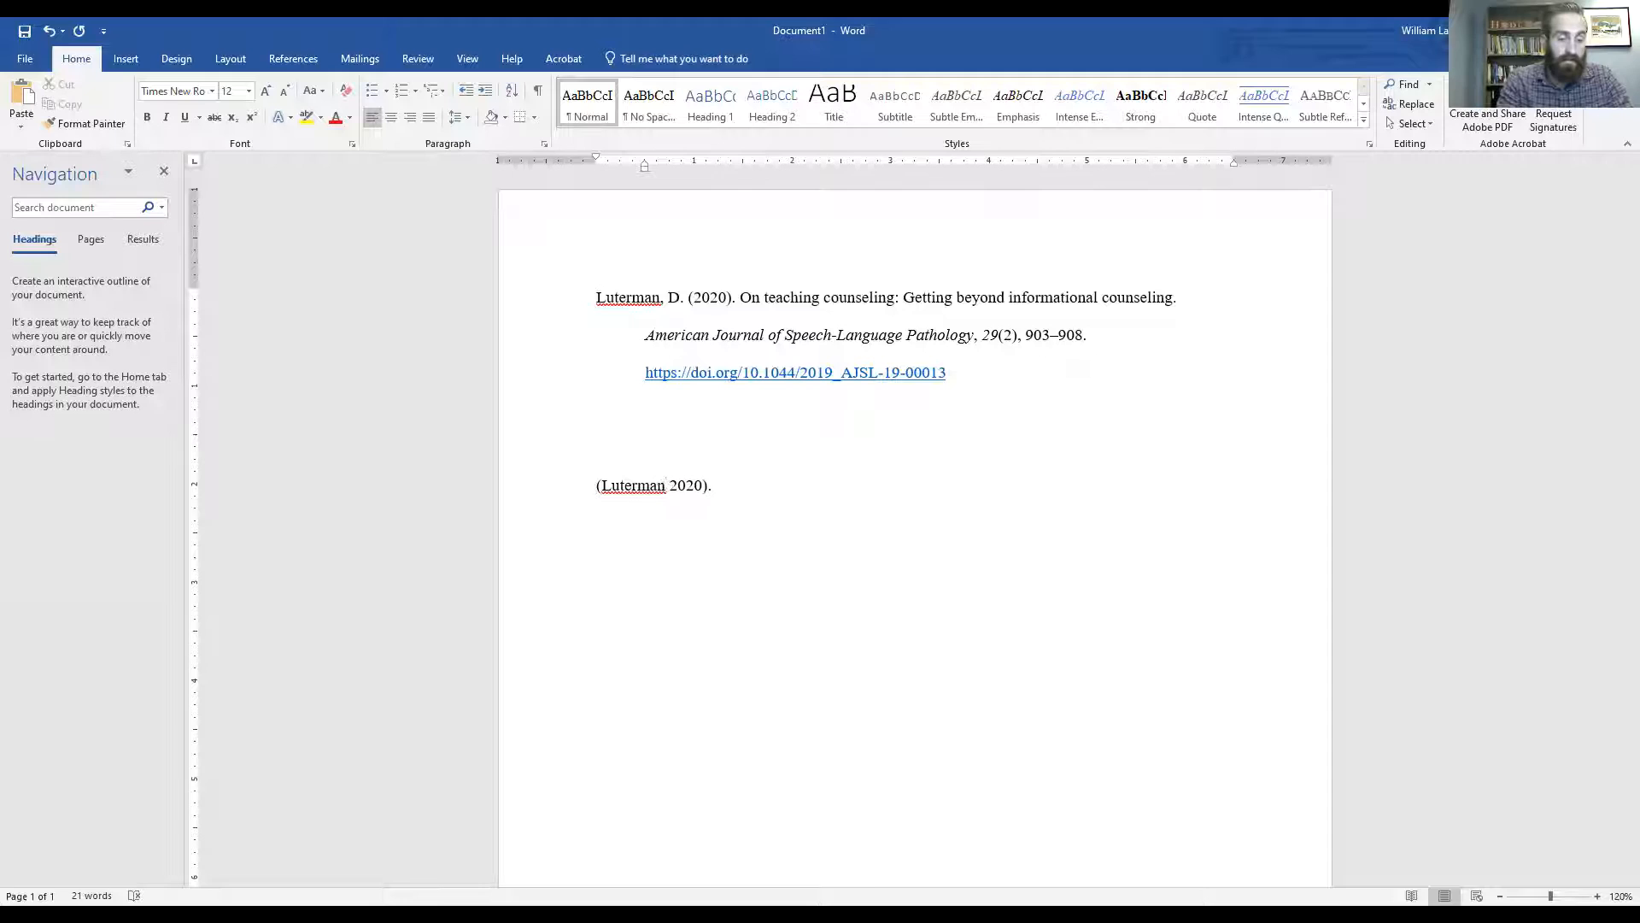
type("et al")
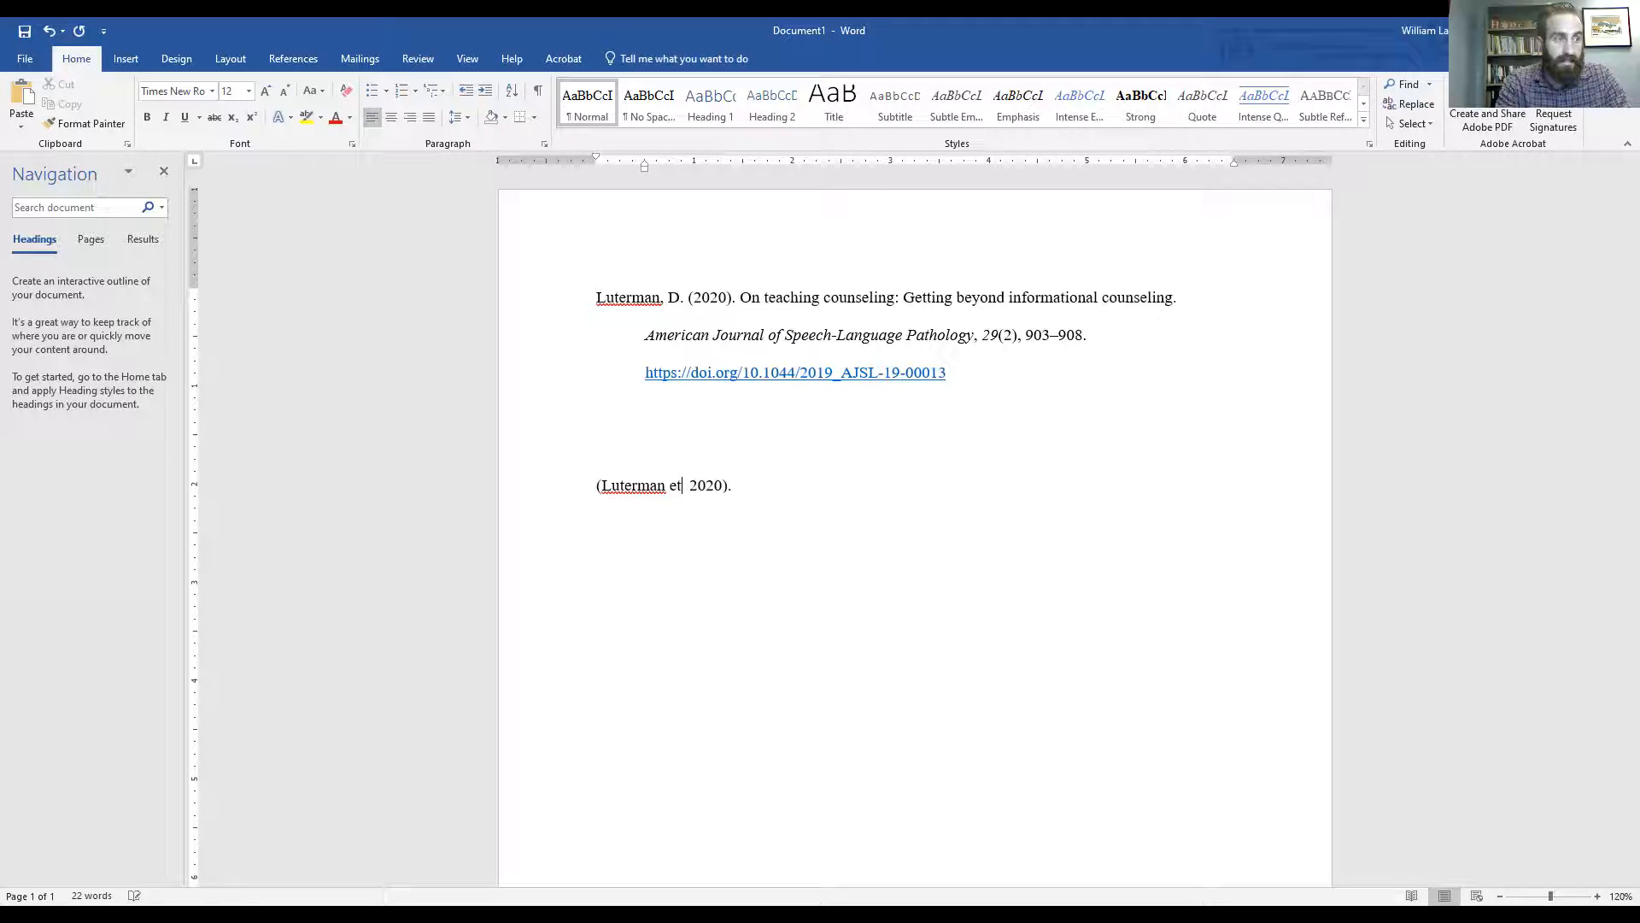
type(".,")
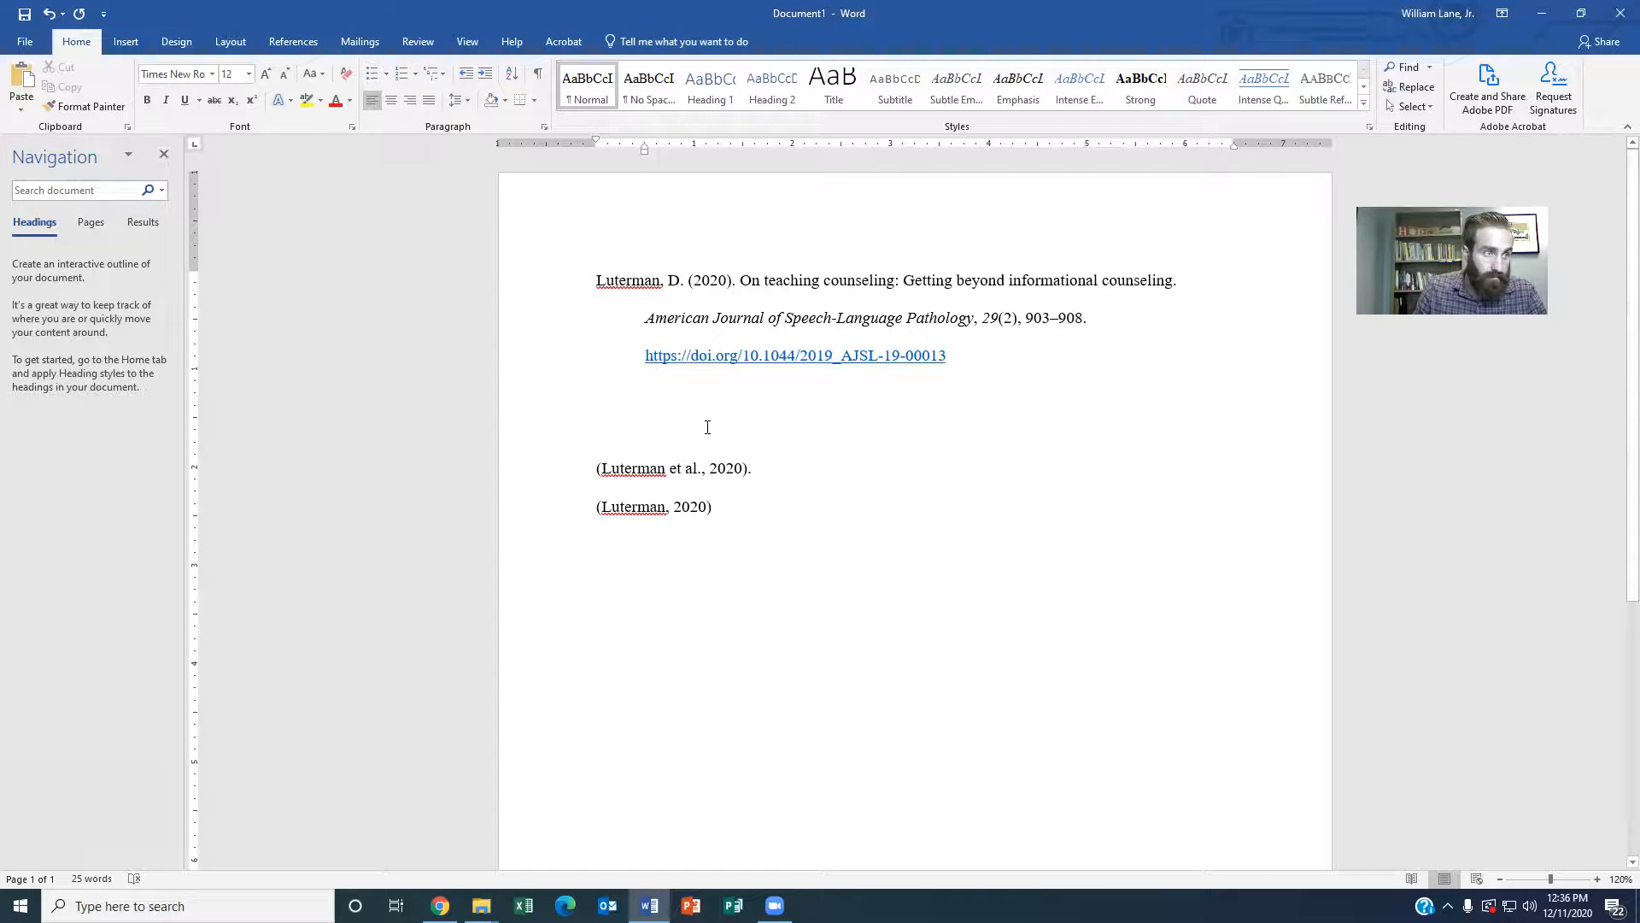
Add the page number "p. 67" after the year in the et al. citation, separated by a comma.
left_click(743, 469)
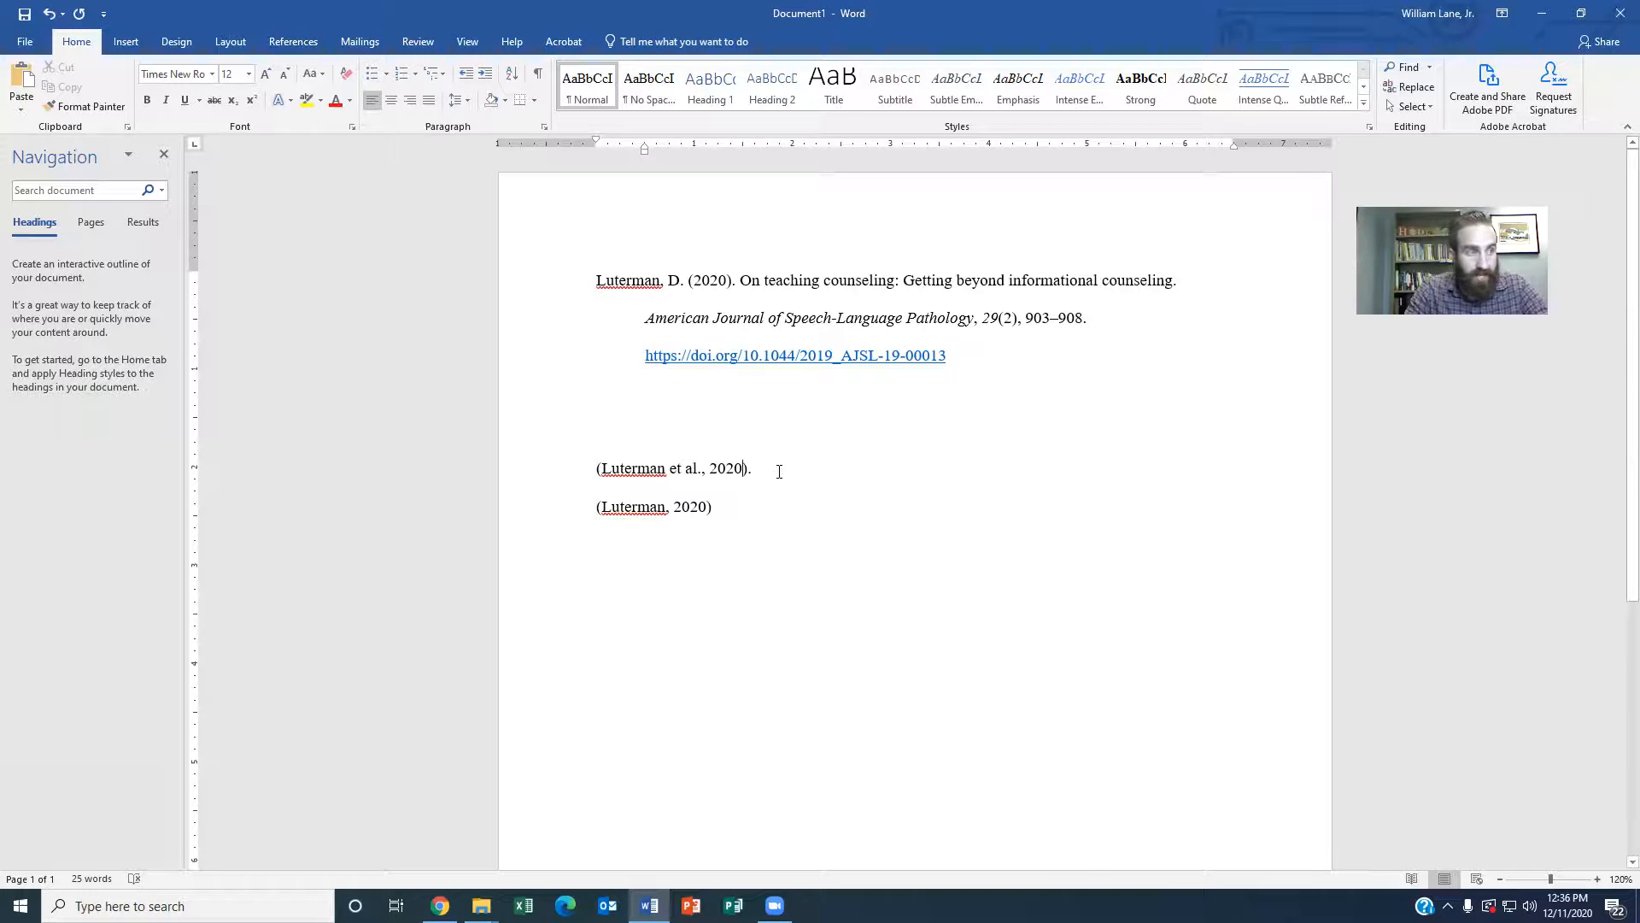
type(",")
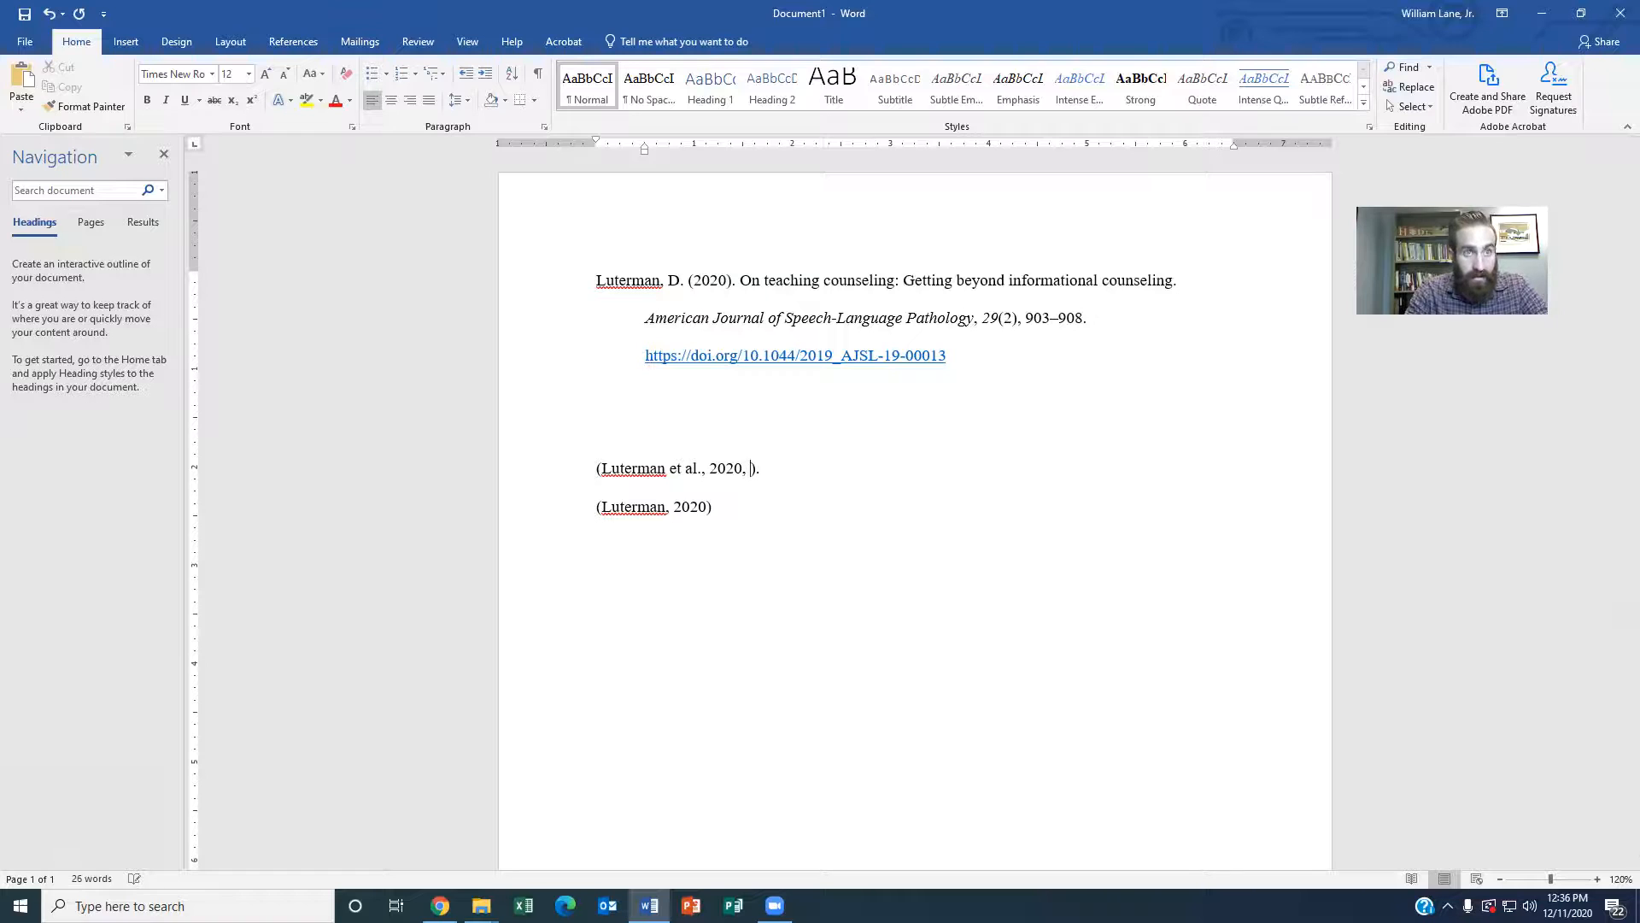
type(" p.")
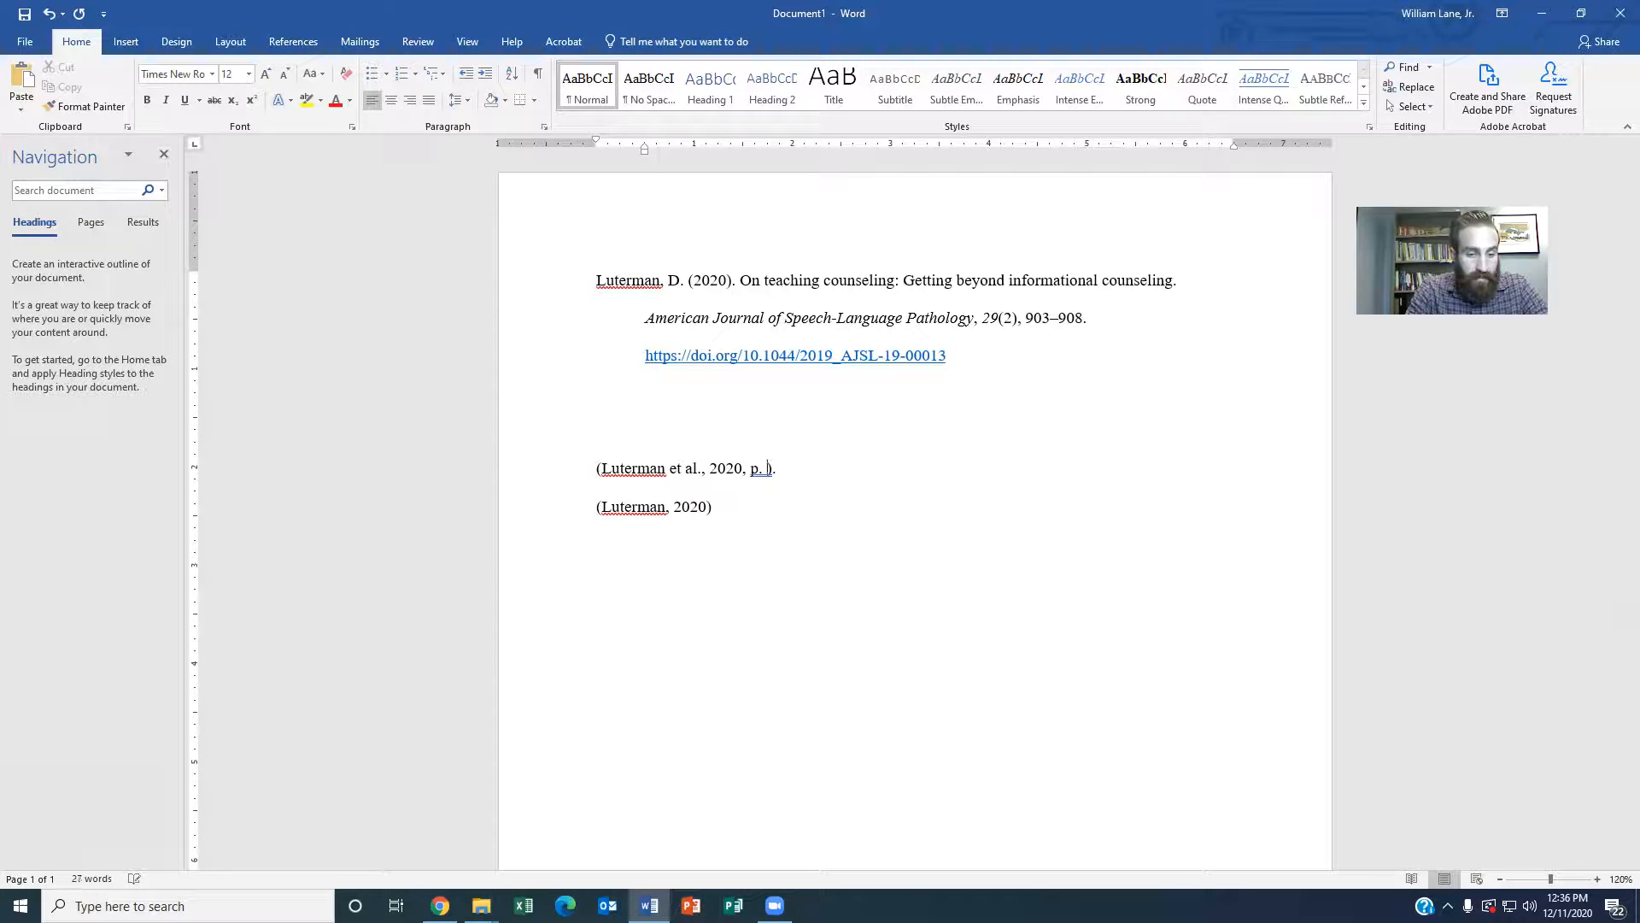
type(" 67")
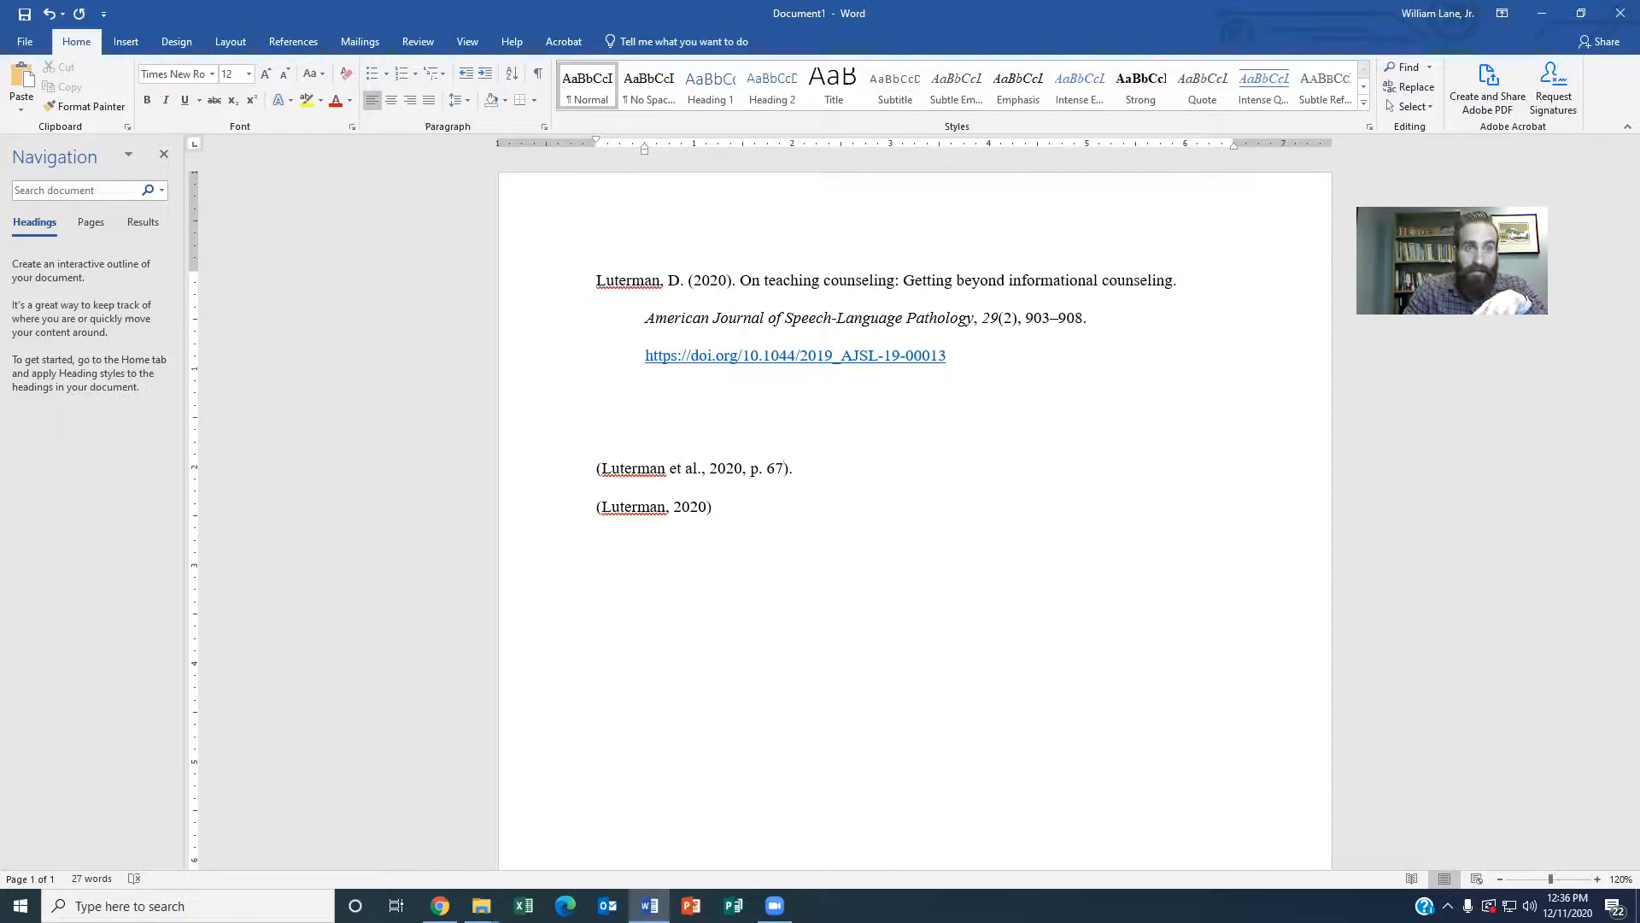
Extend the citation's page reference to the range "pp. 67-68".
type("-")
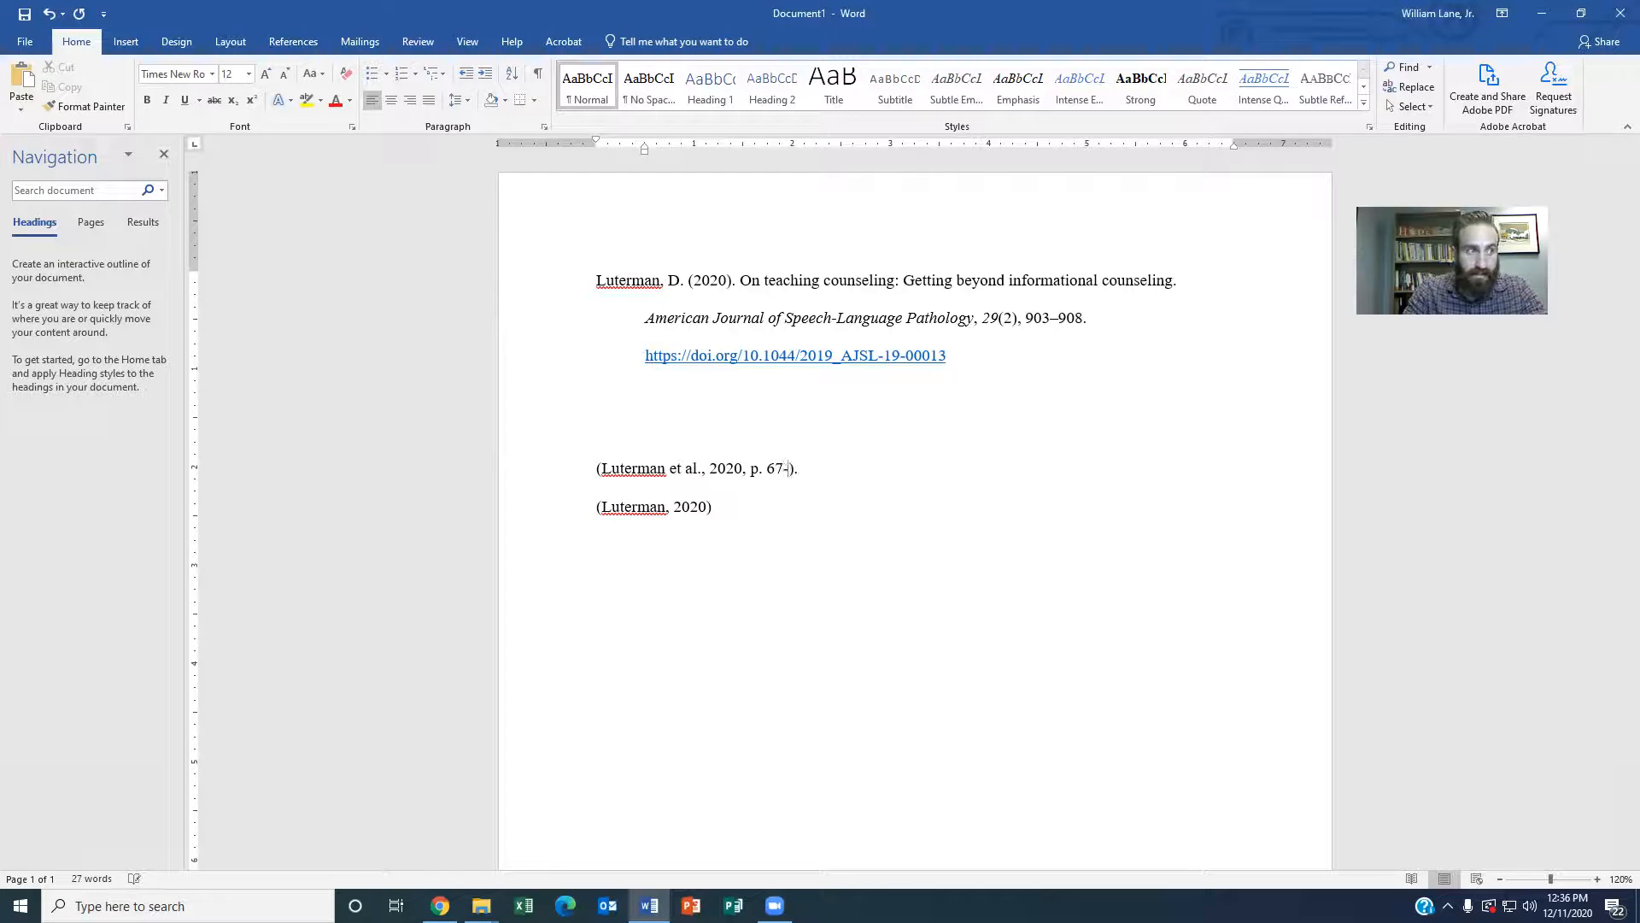
type("89")
key("BackSpace")
key("BackSpace")
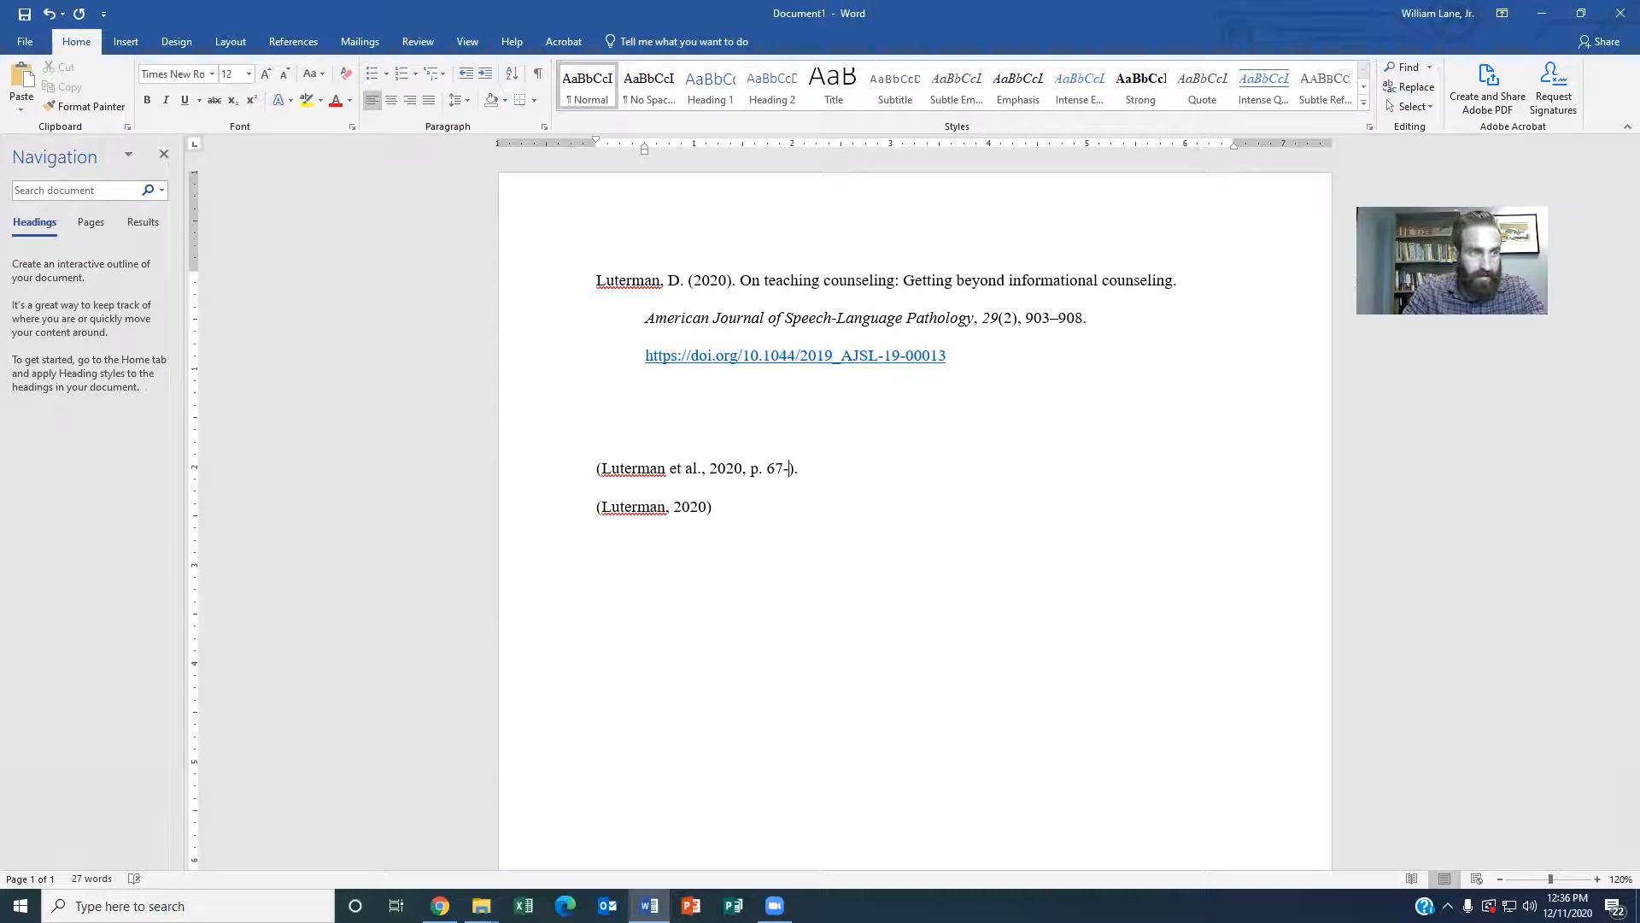
type("68")
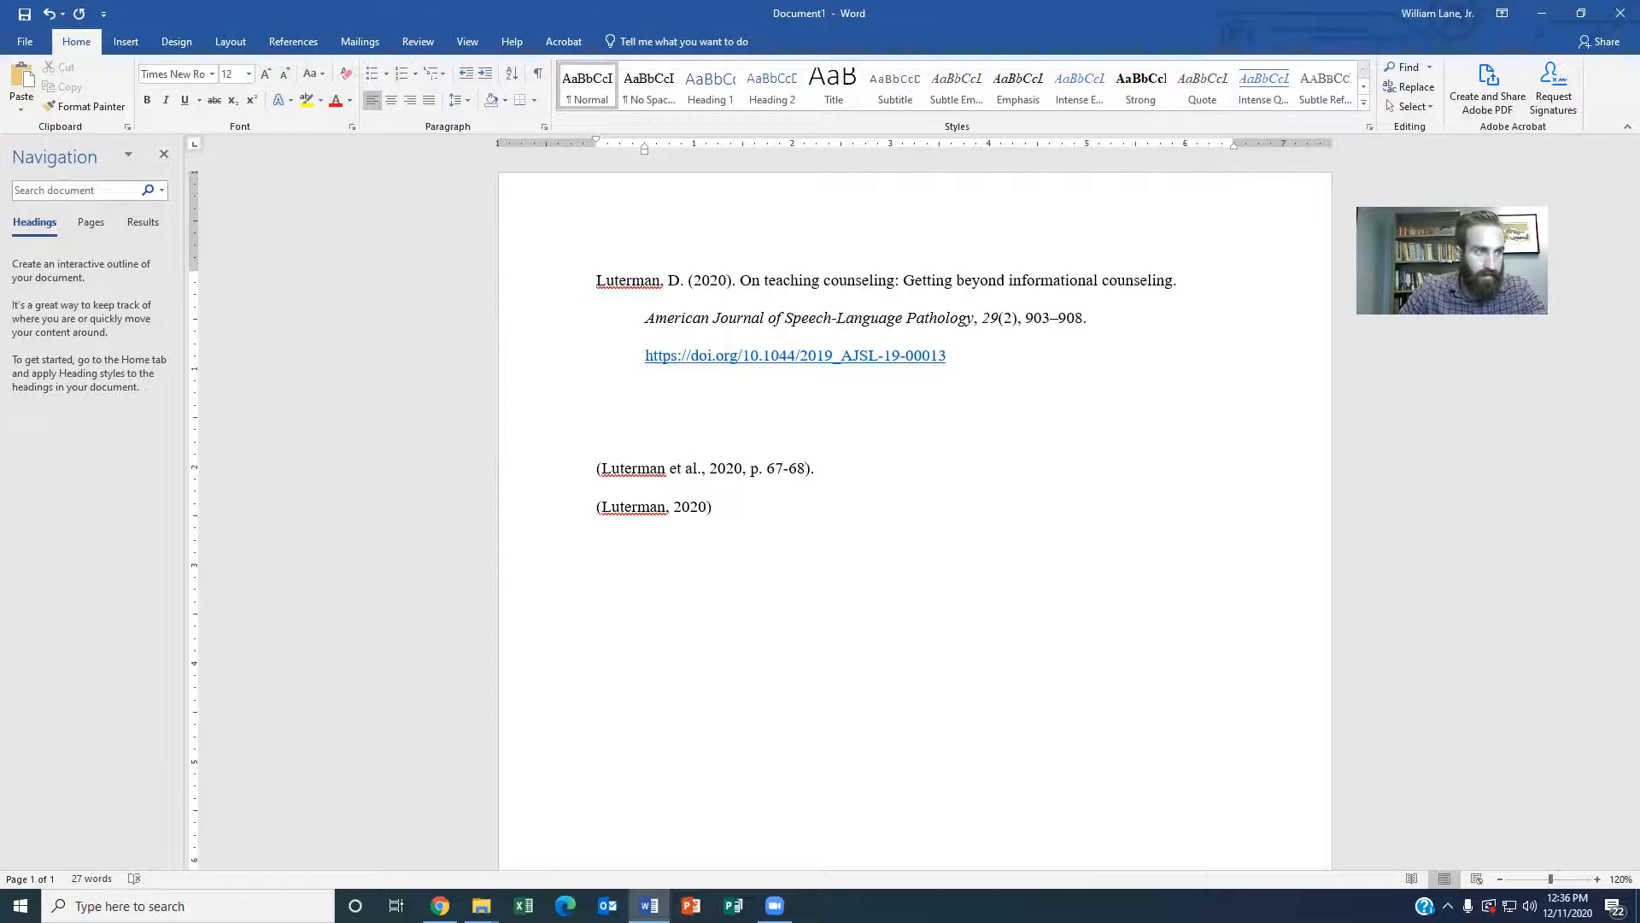
key("Left")
type("p")
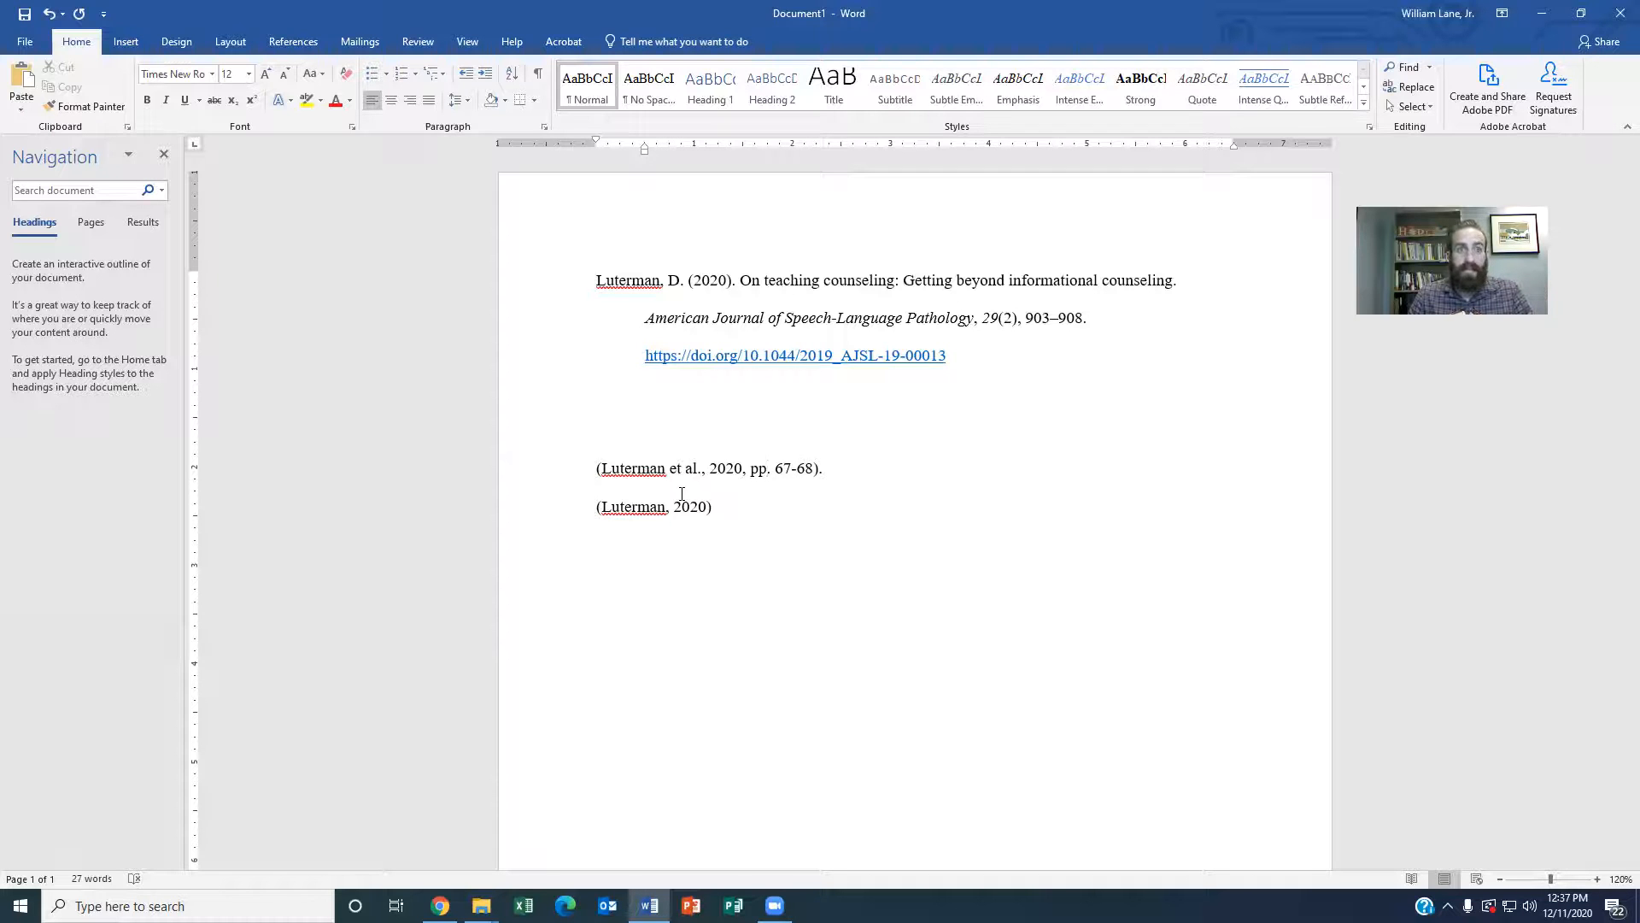
type(".")
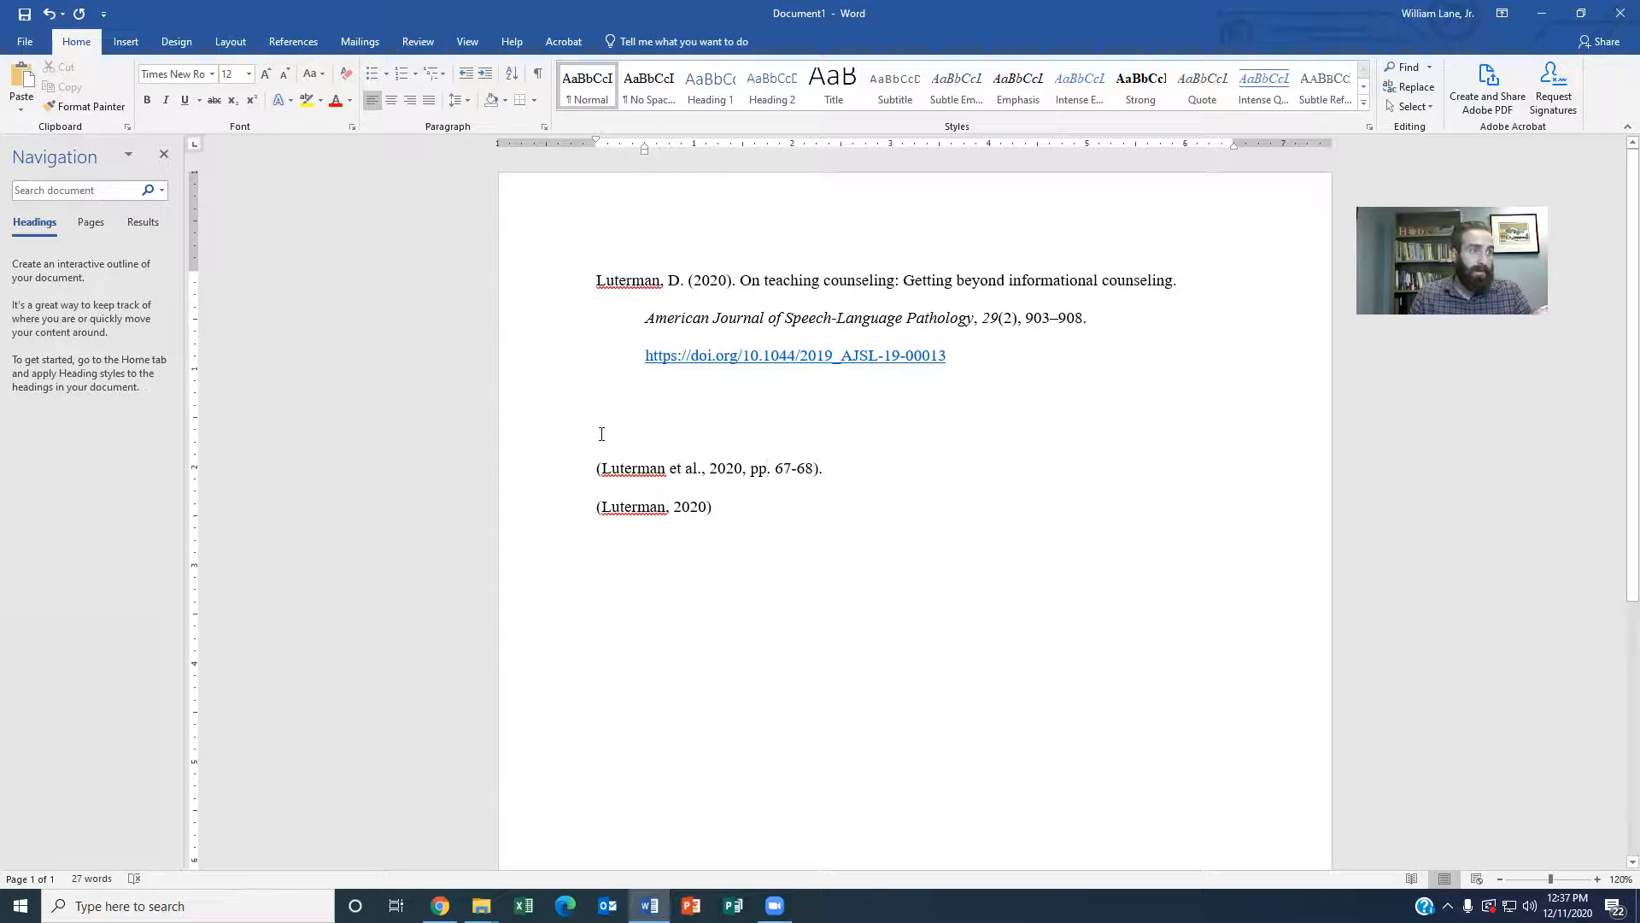
Replace both sample citations with one parenthetical citation of the author's surname and 2020, followed by a period.
left_click_drag(597, 465, 875, 509)
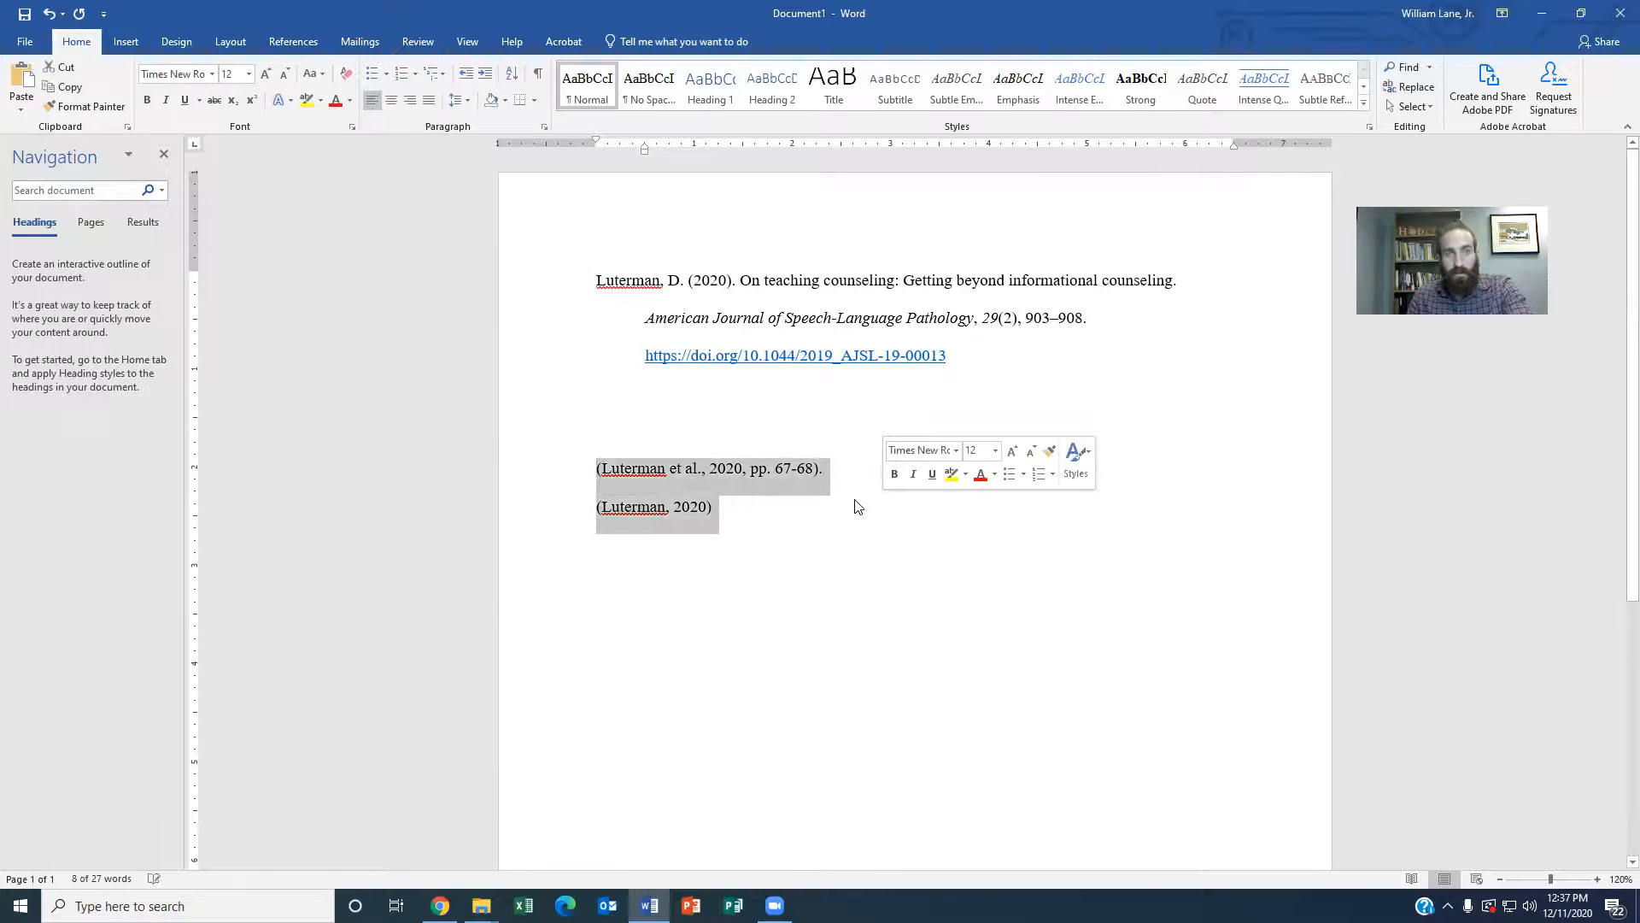
key("Delete")
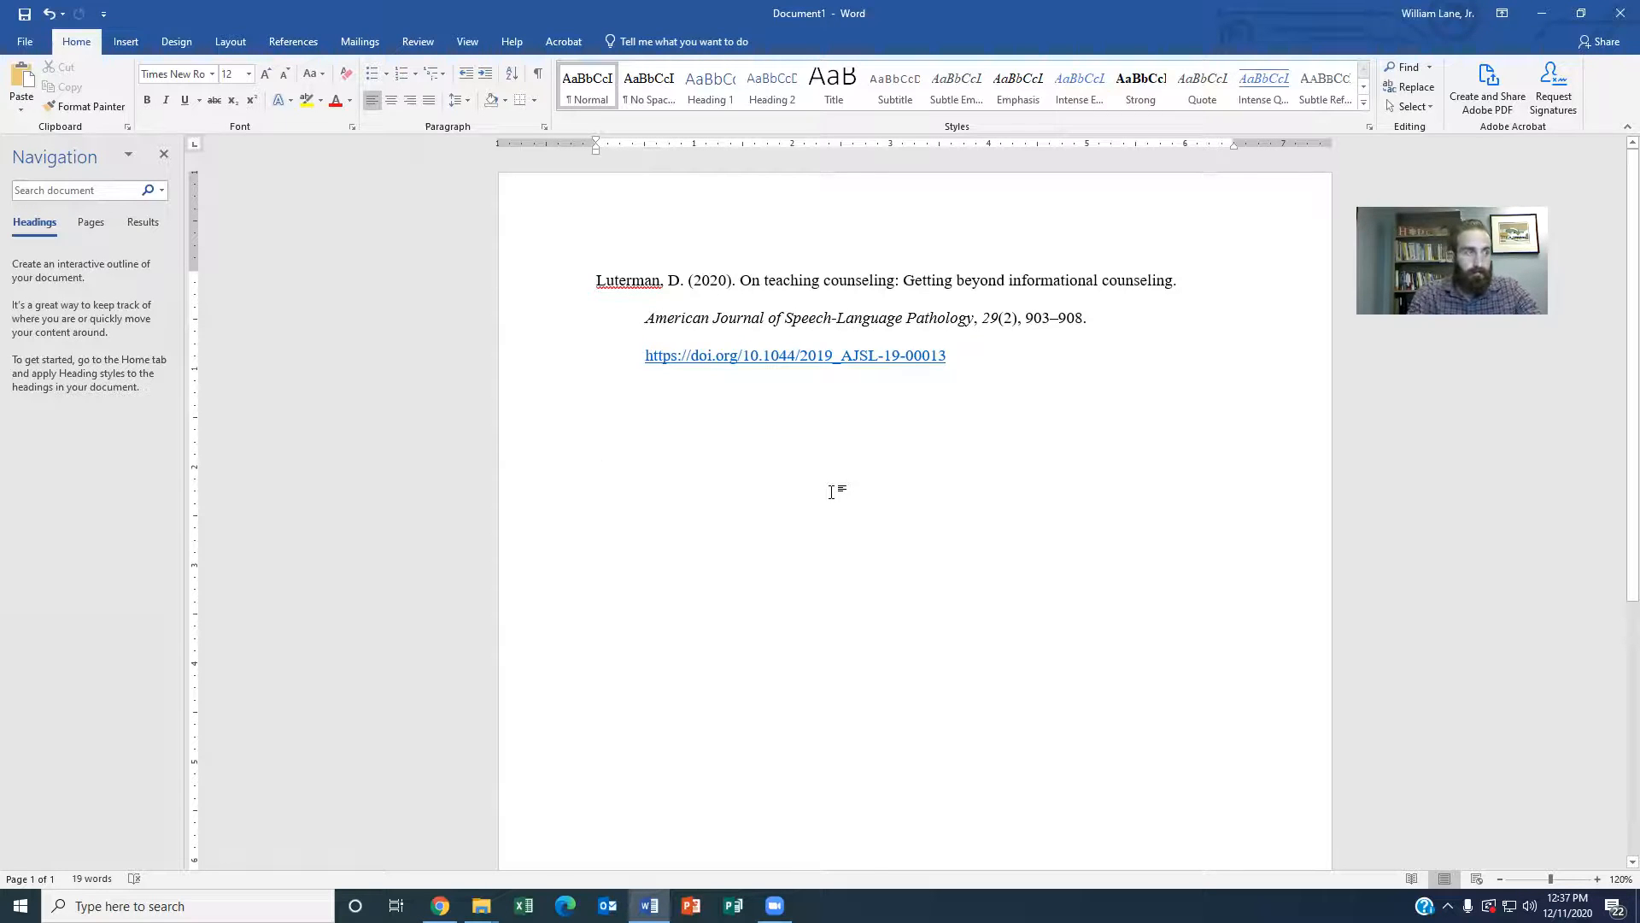
type("(Luter")
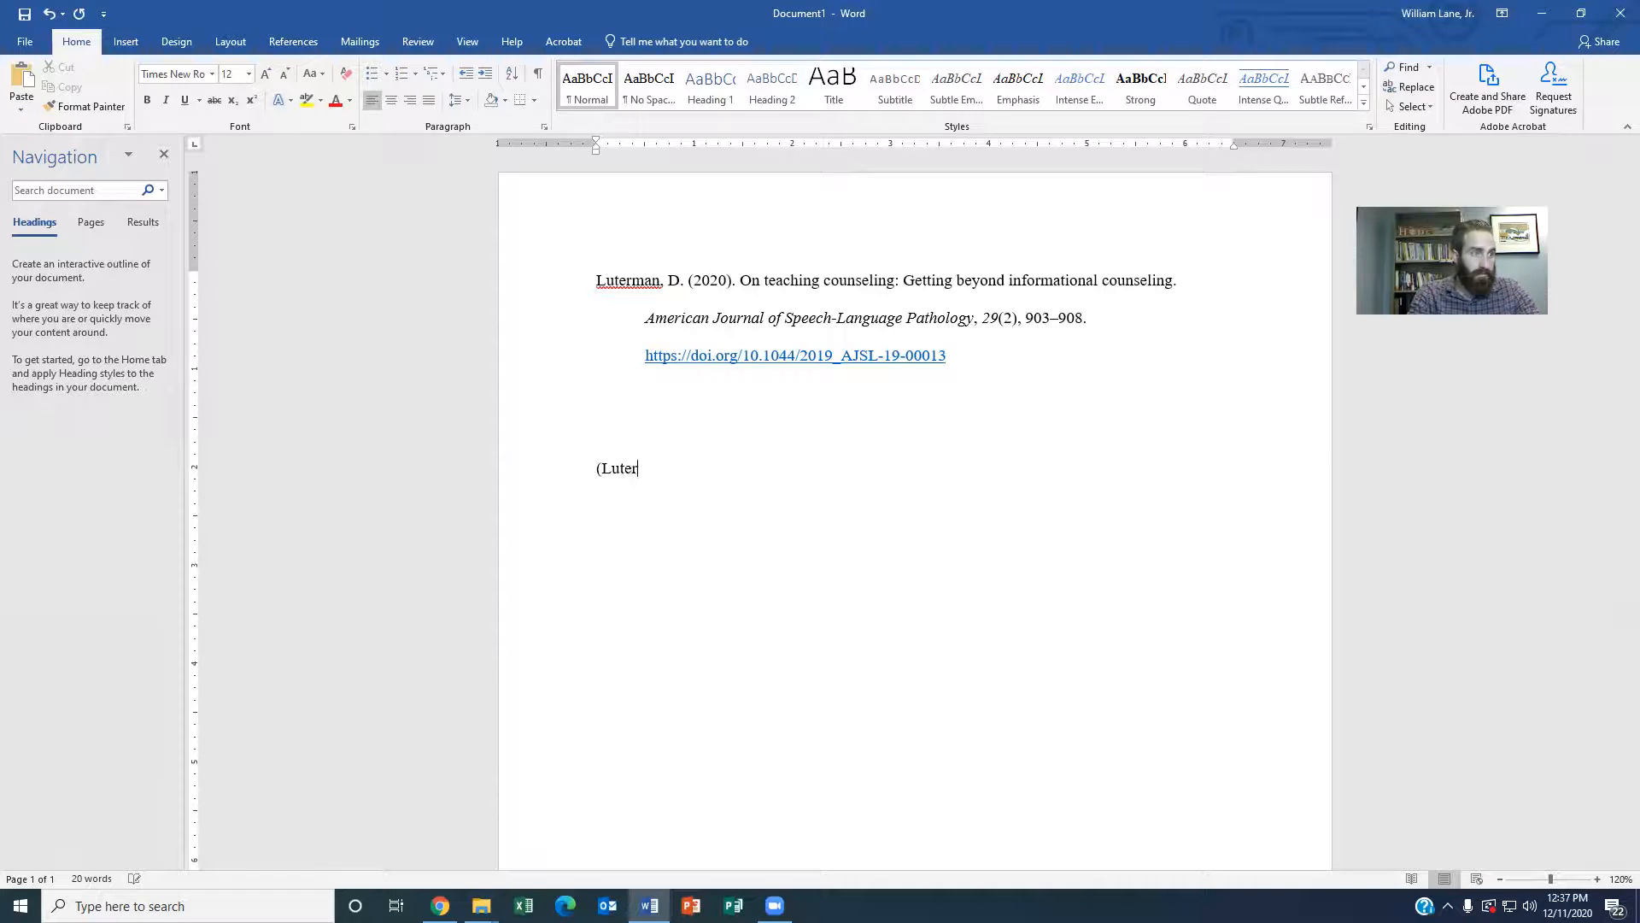
type("man, 2020)")
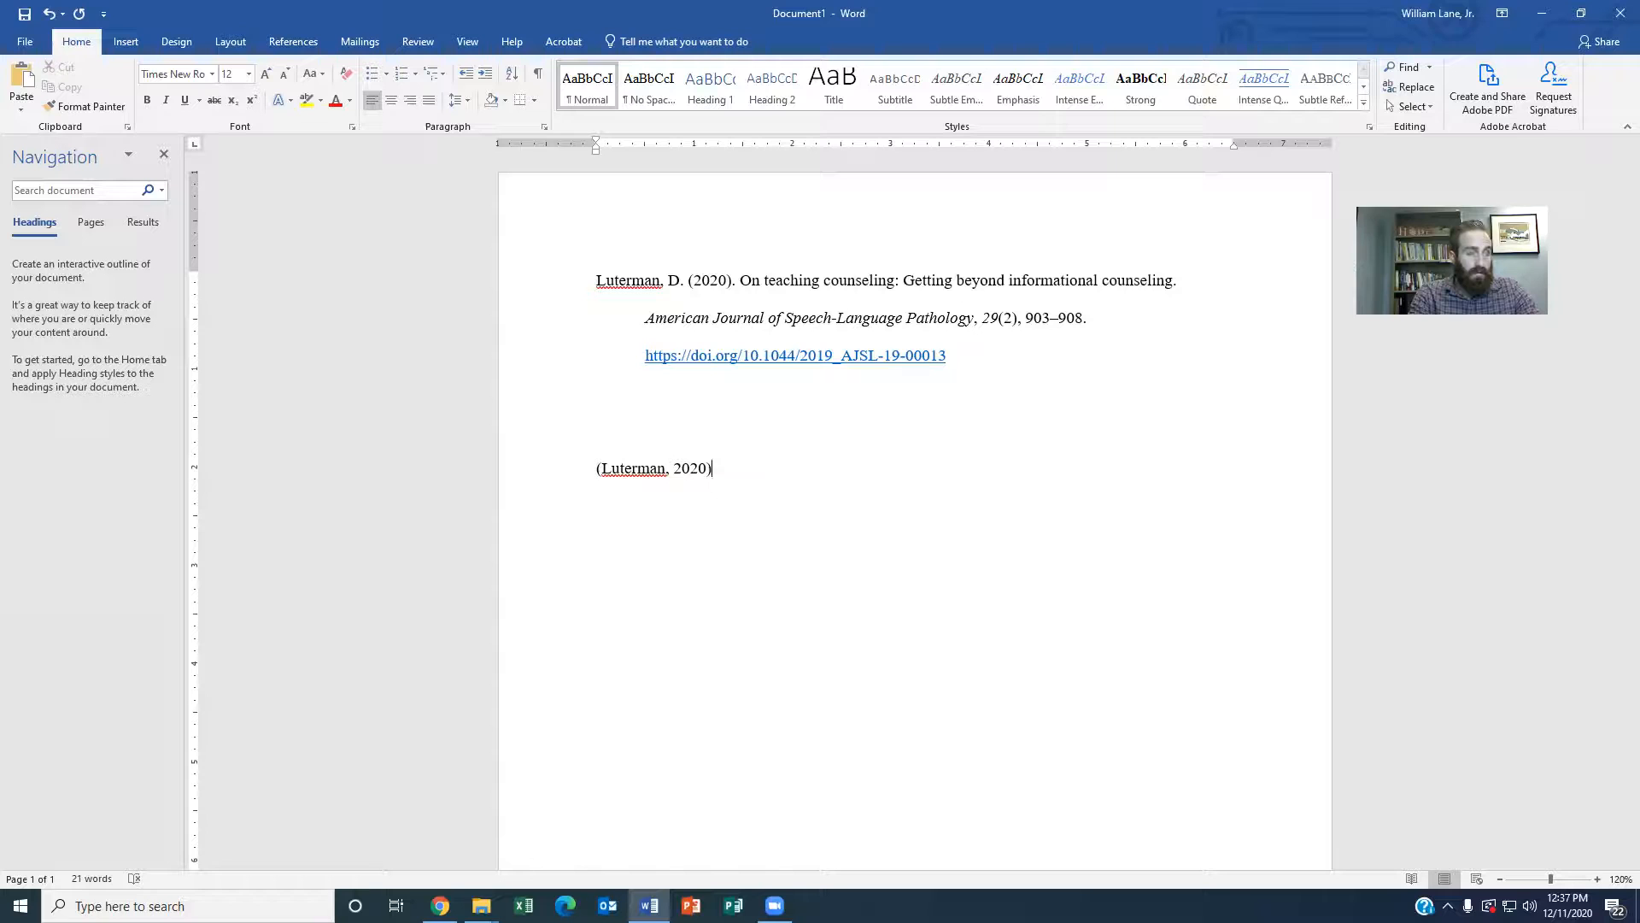
type(".")
Begin a new sentence after the citation with the words "The study also".
type(" He also")
key("BackSpace")
key("BackSpace")
key("BackSpace")
key("BackSpace")
key("BackSpace")
key("BackSpace")
key("BackSpace")
type("the study ")
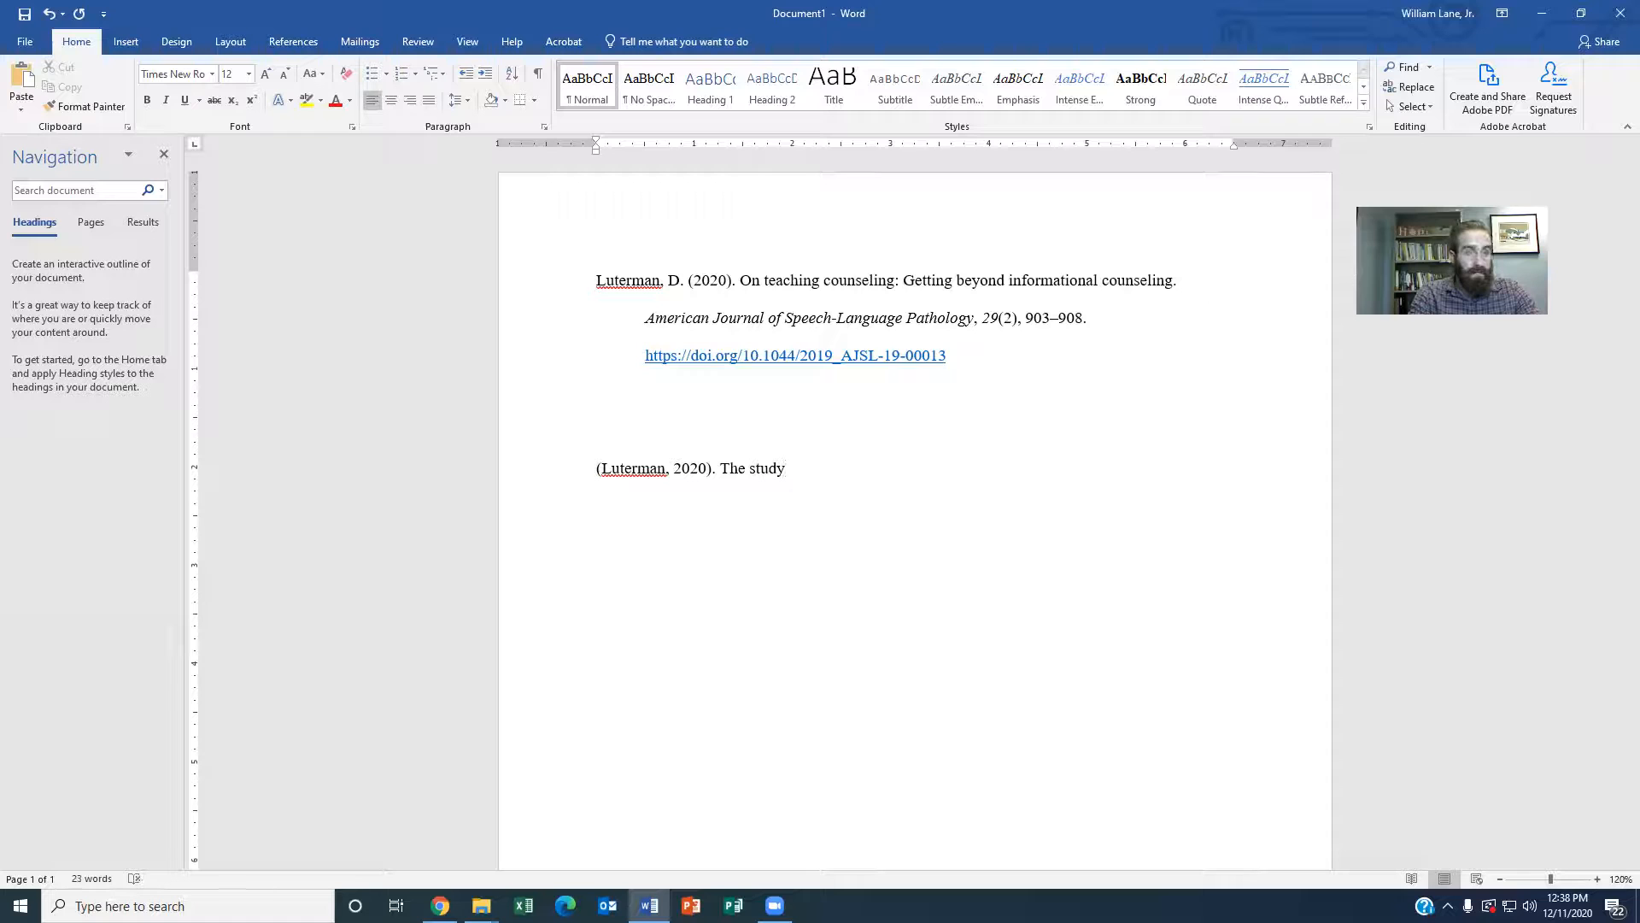
type("also")
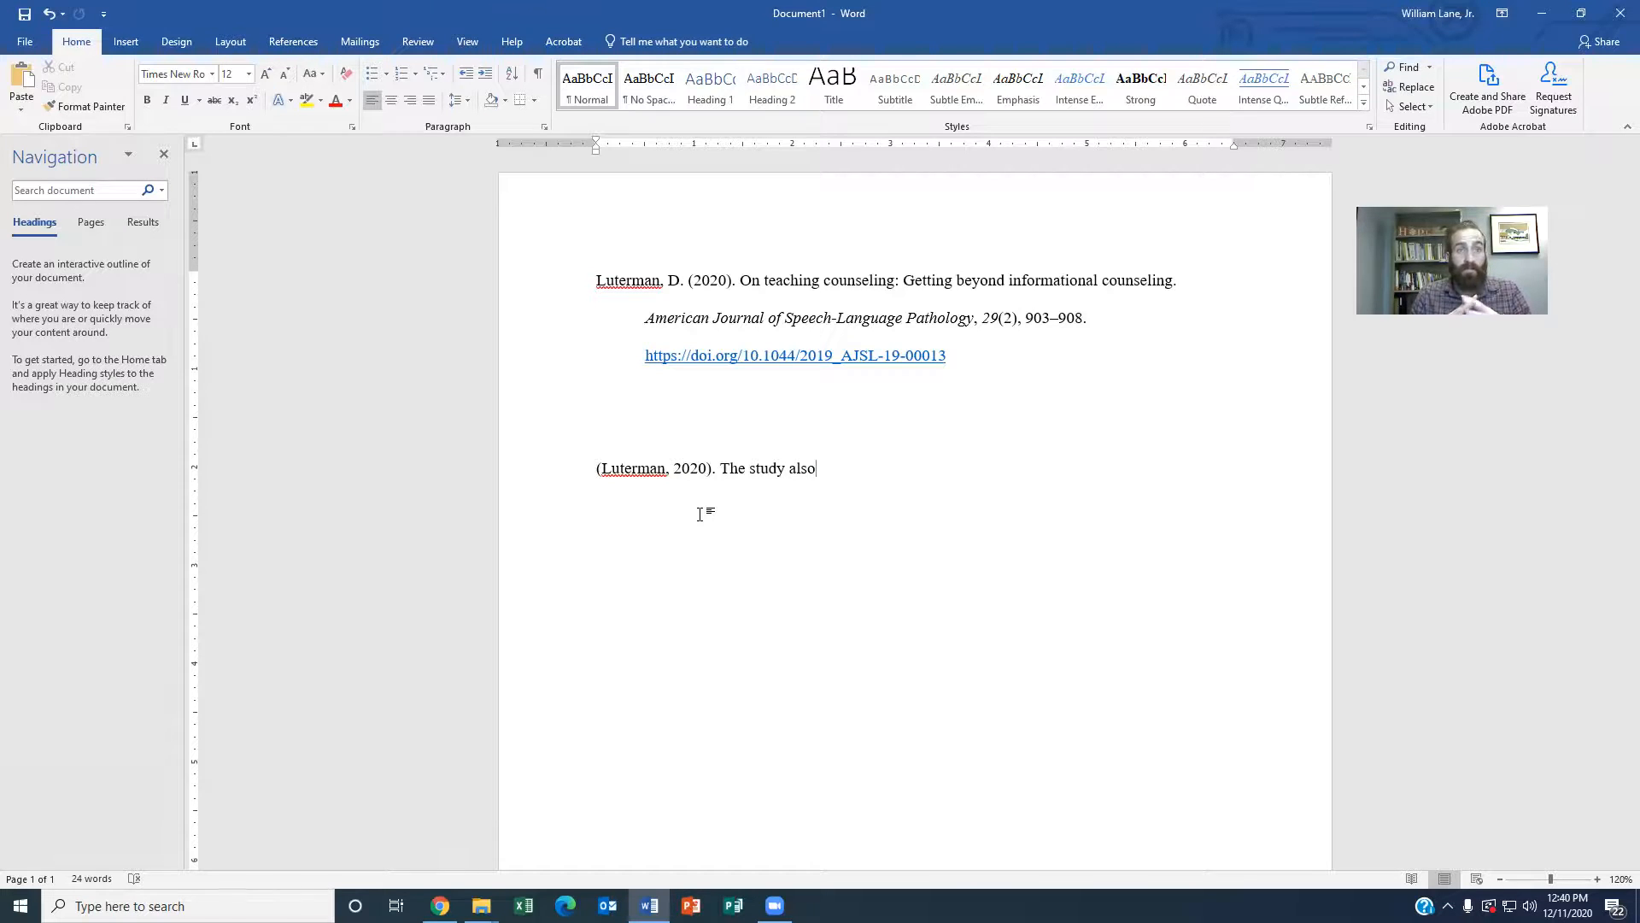
Duplicate the full journal reference, pasting the copy directly after the original's DOI link.
left_click_drag(597, 279, 1109, 355)
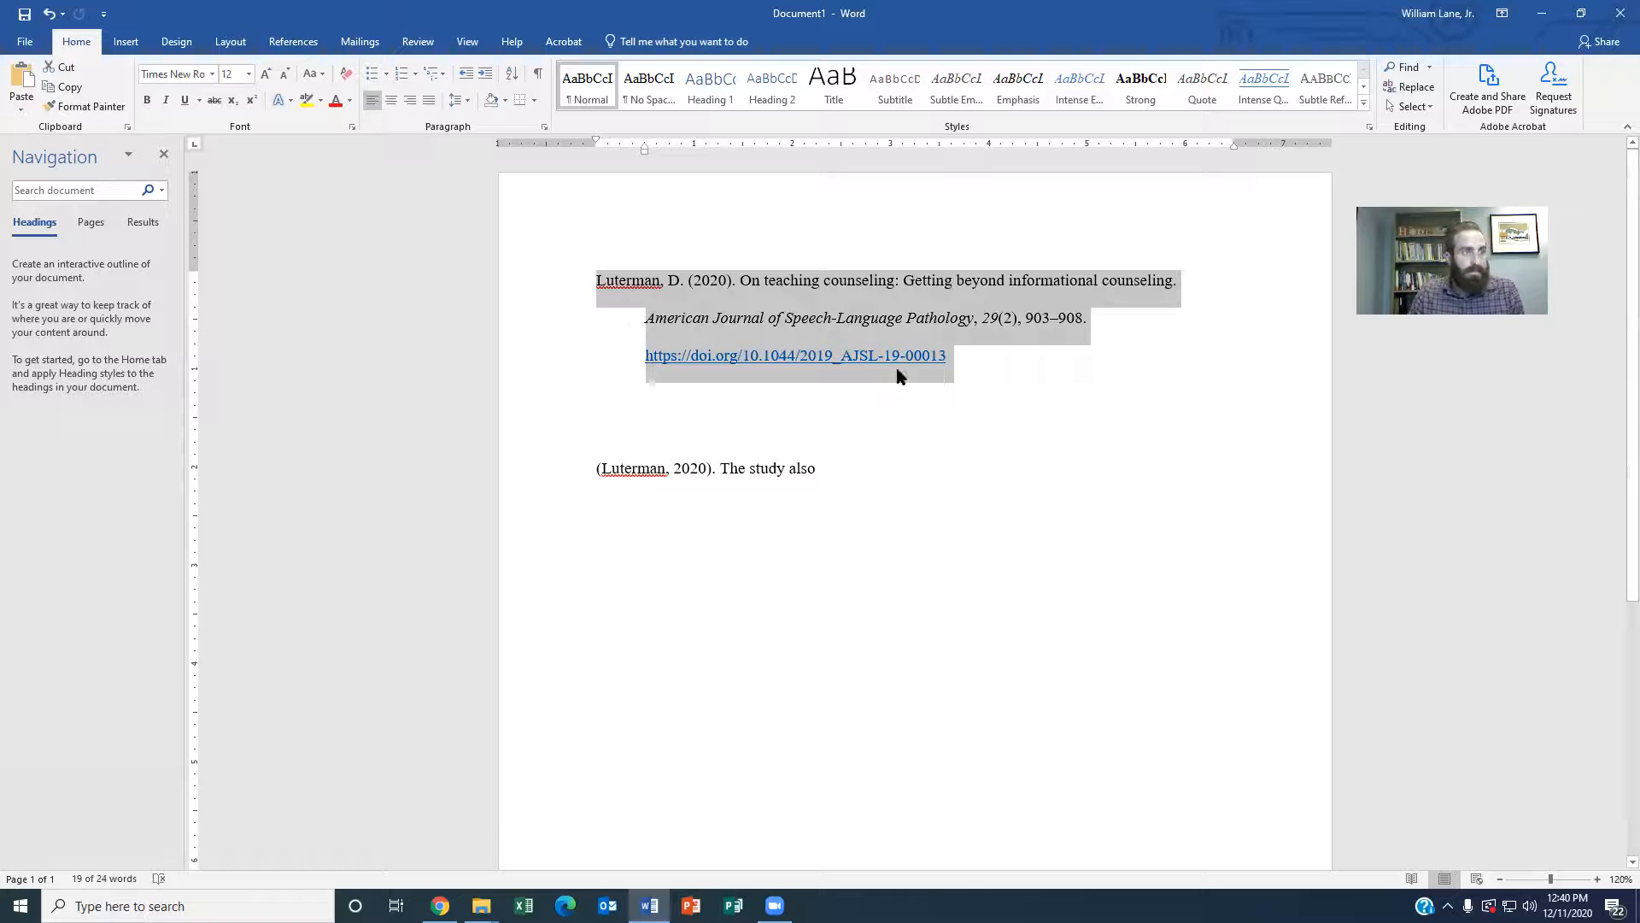
left_click(982, 366)
left_click_drag(586, 278, 1011, 389)
key("ctrl+c")
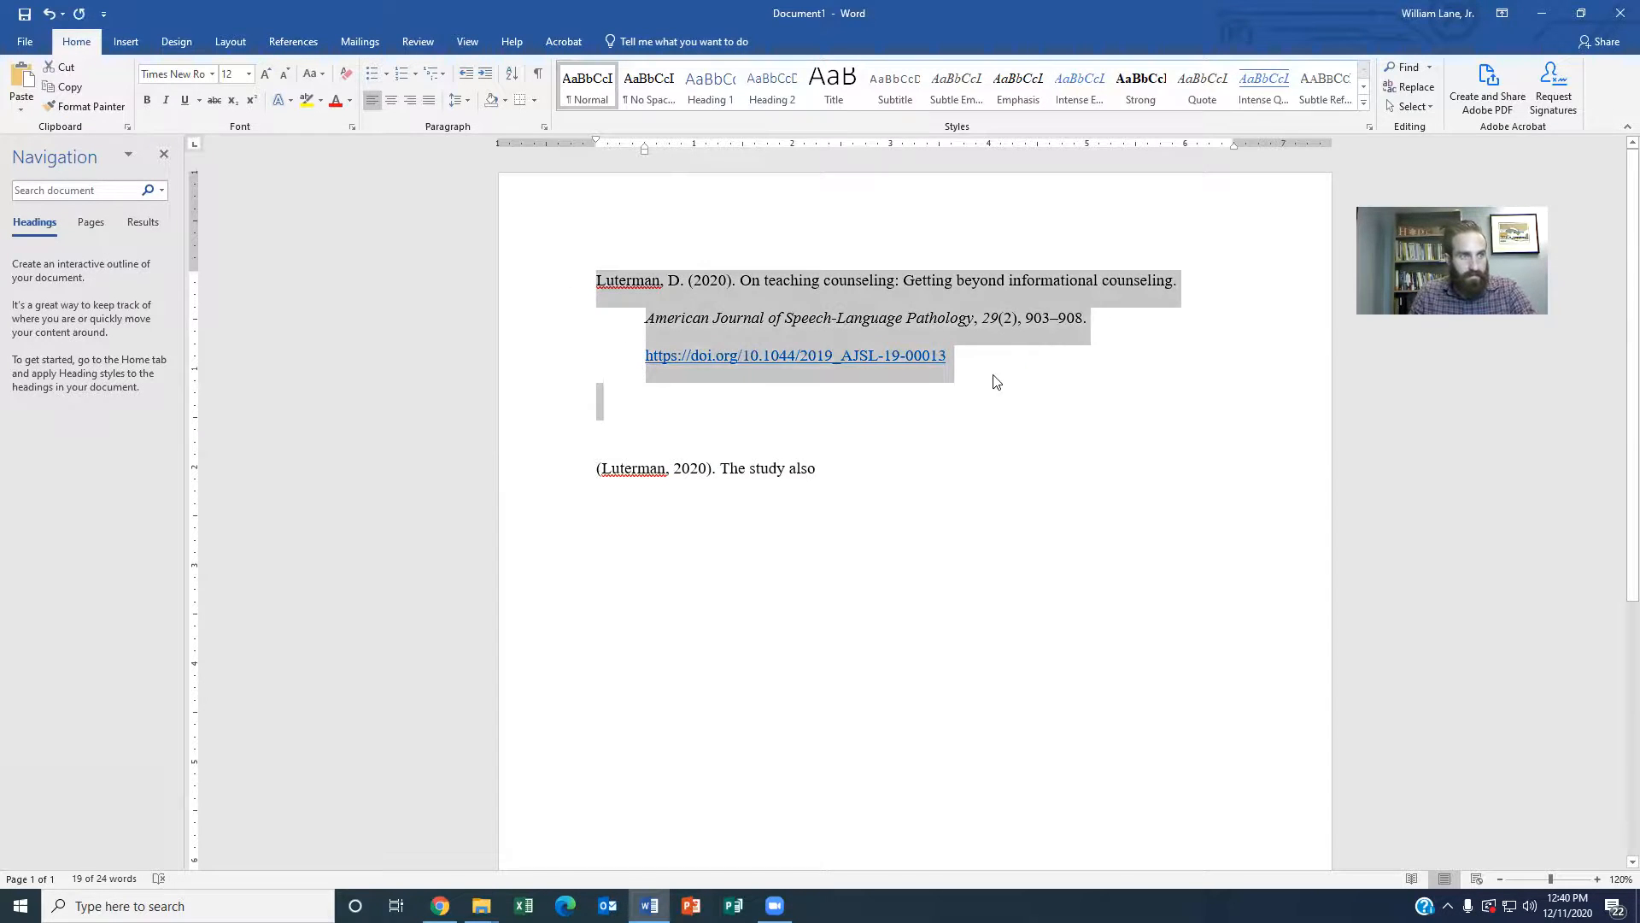
left_click(979, 359)
key("ctrl+v")
Remove the hanging indent from the combined reference paragraph so every line starts at the margin.
left_click(642, 319)
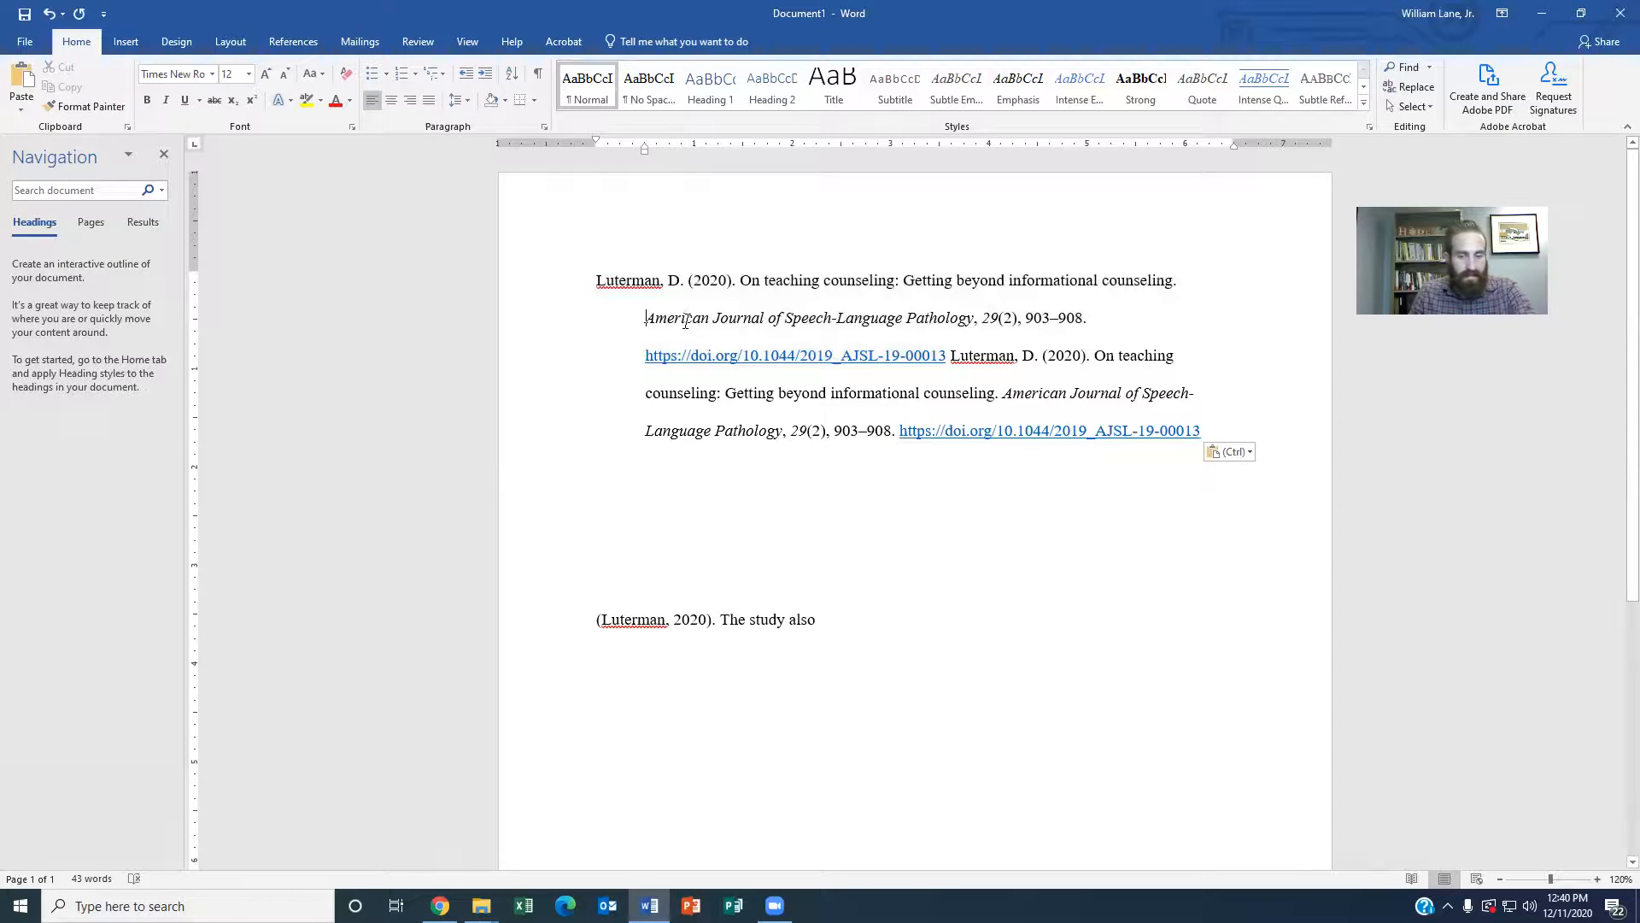
key("BackSpace")
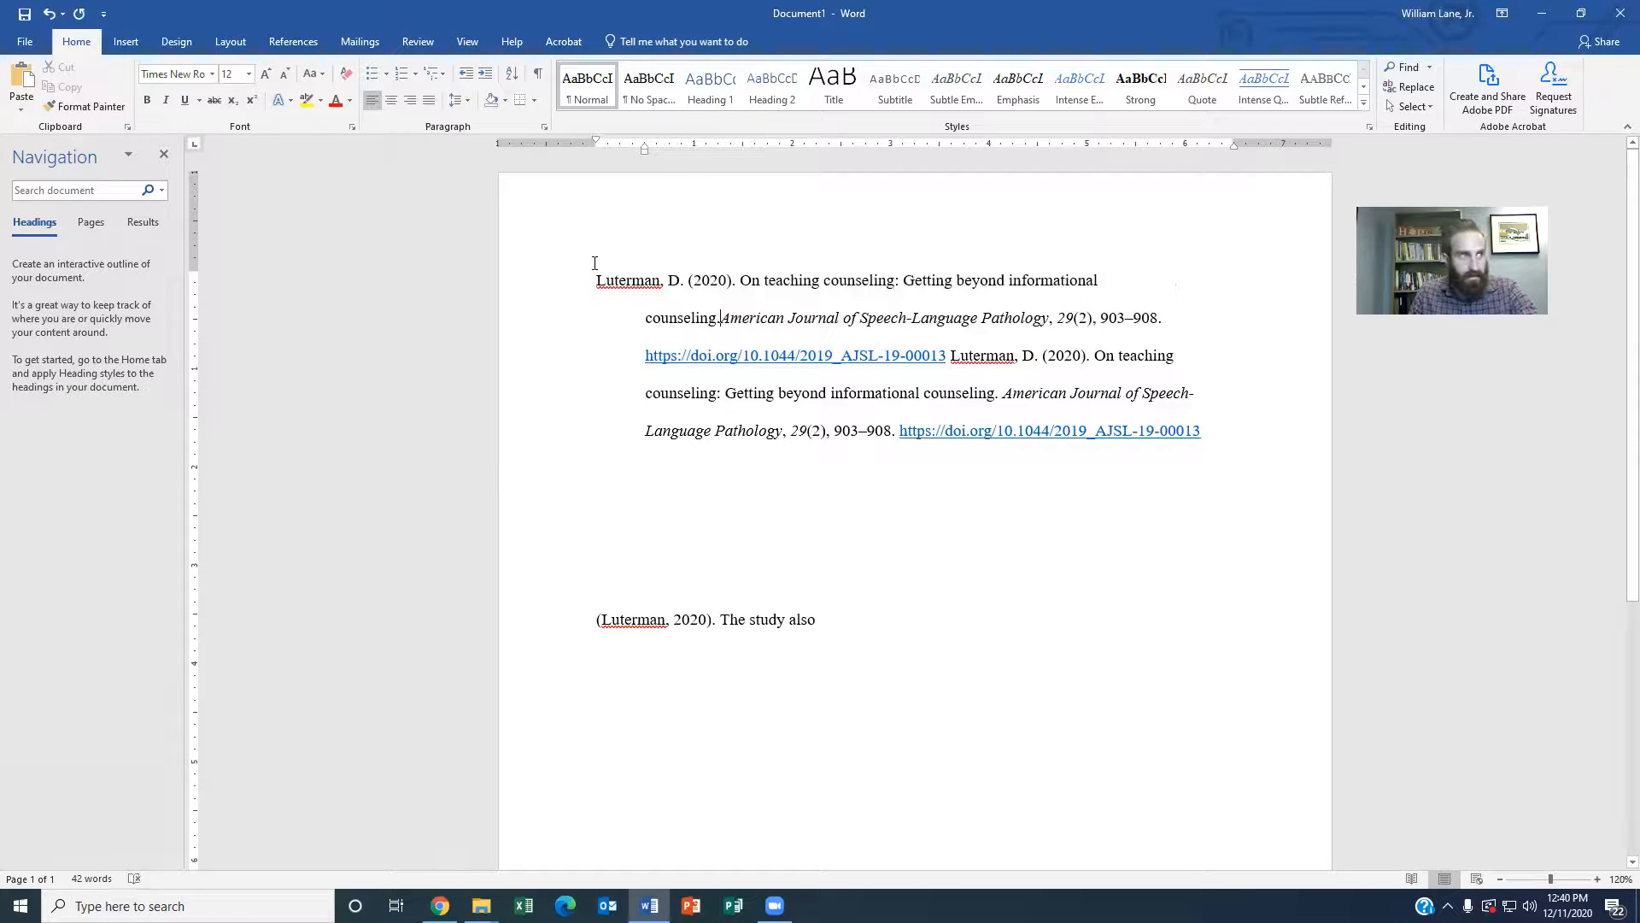
left_click_drag(644, 153, 643, 157)
left_click_drag(643, 148, 596, 147)
left_click(595, 355)
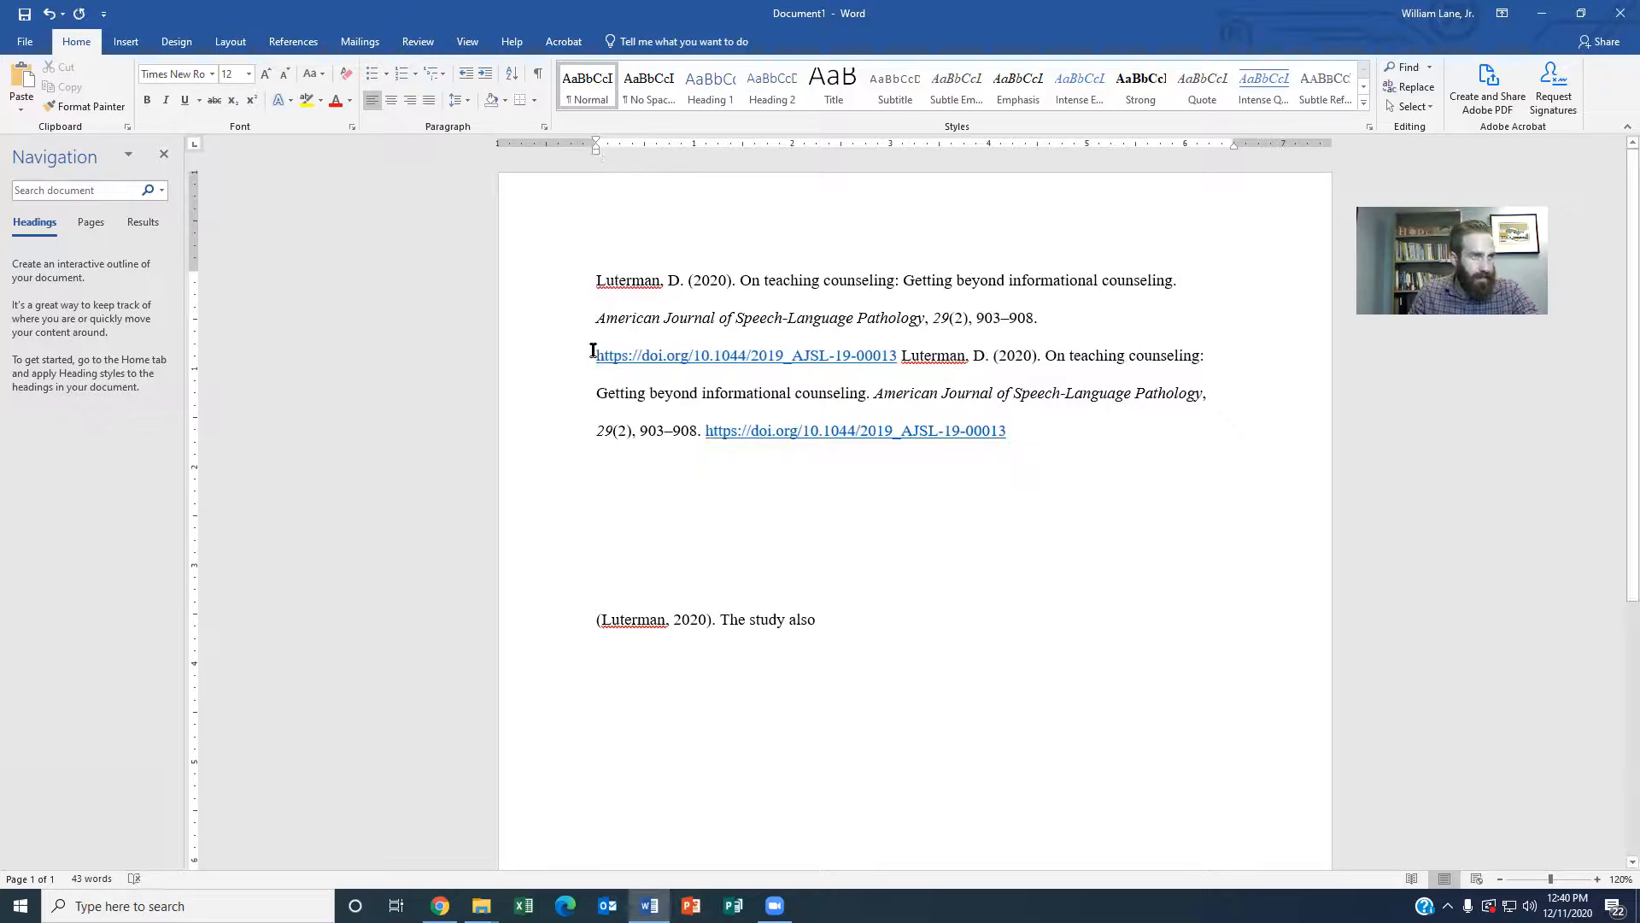
Indent the sample paragraph's first line, then all its remaining lines, by half an inch.
left_click(597, 282)
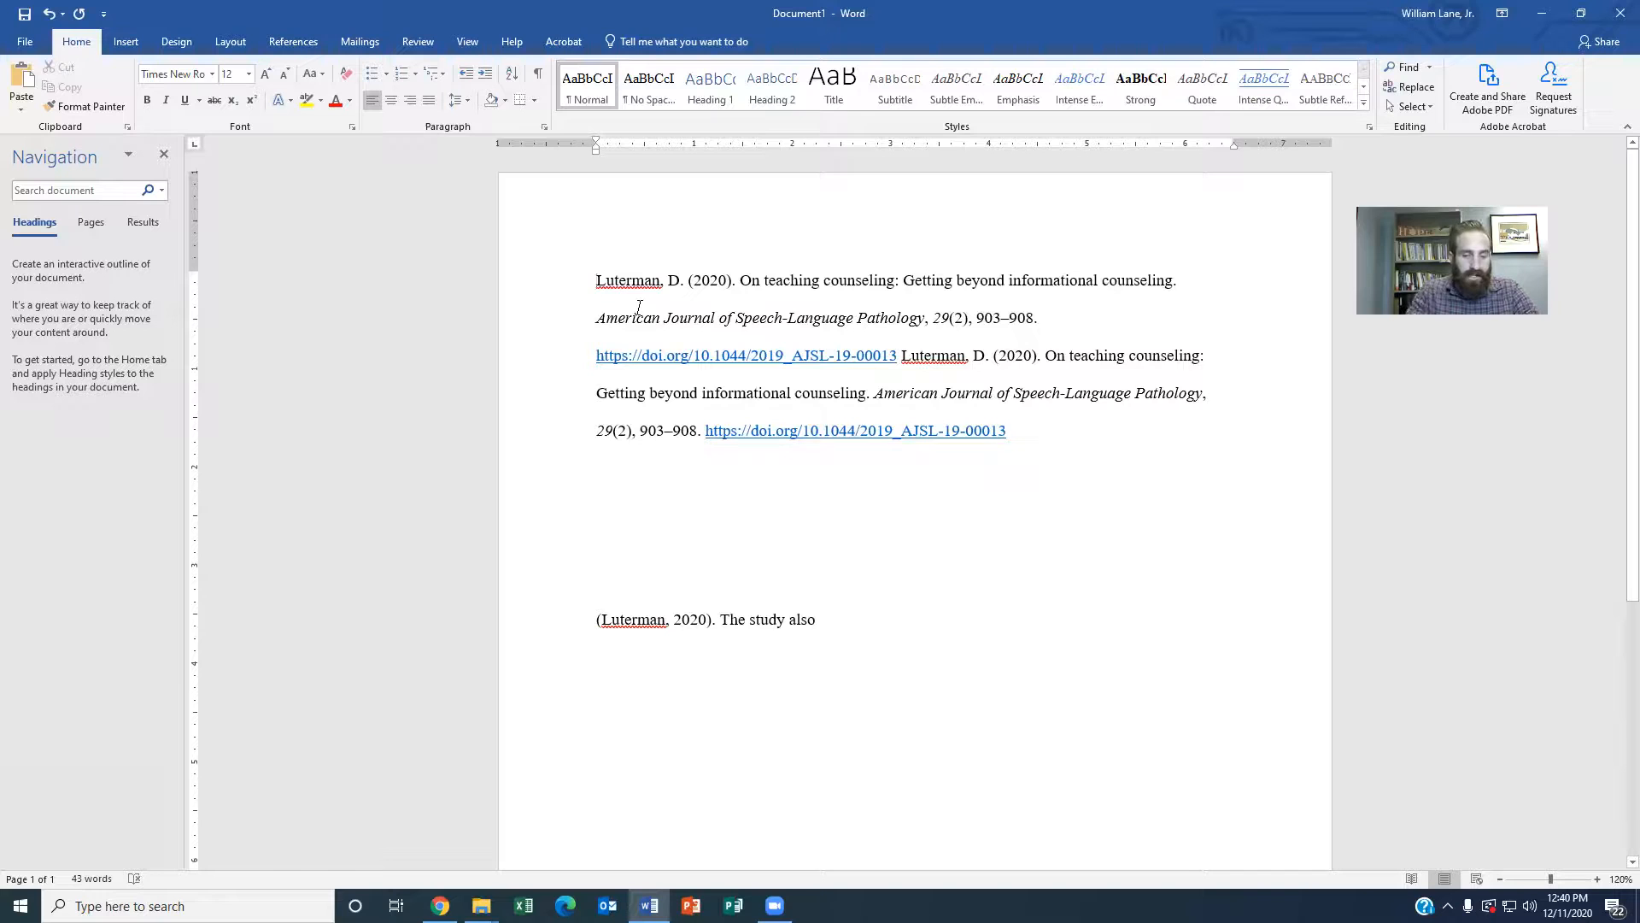
key("Return")
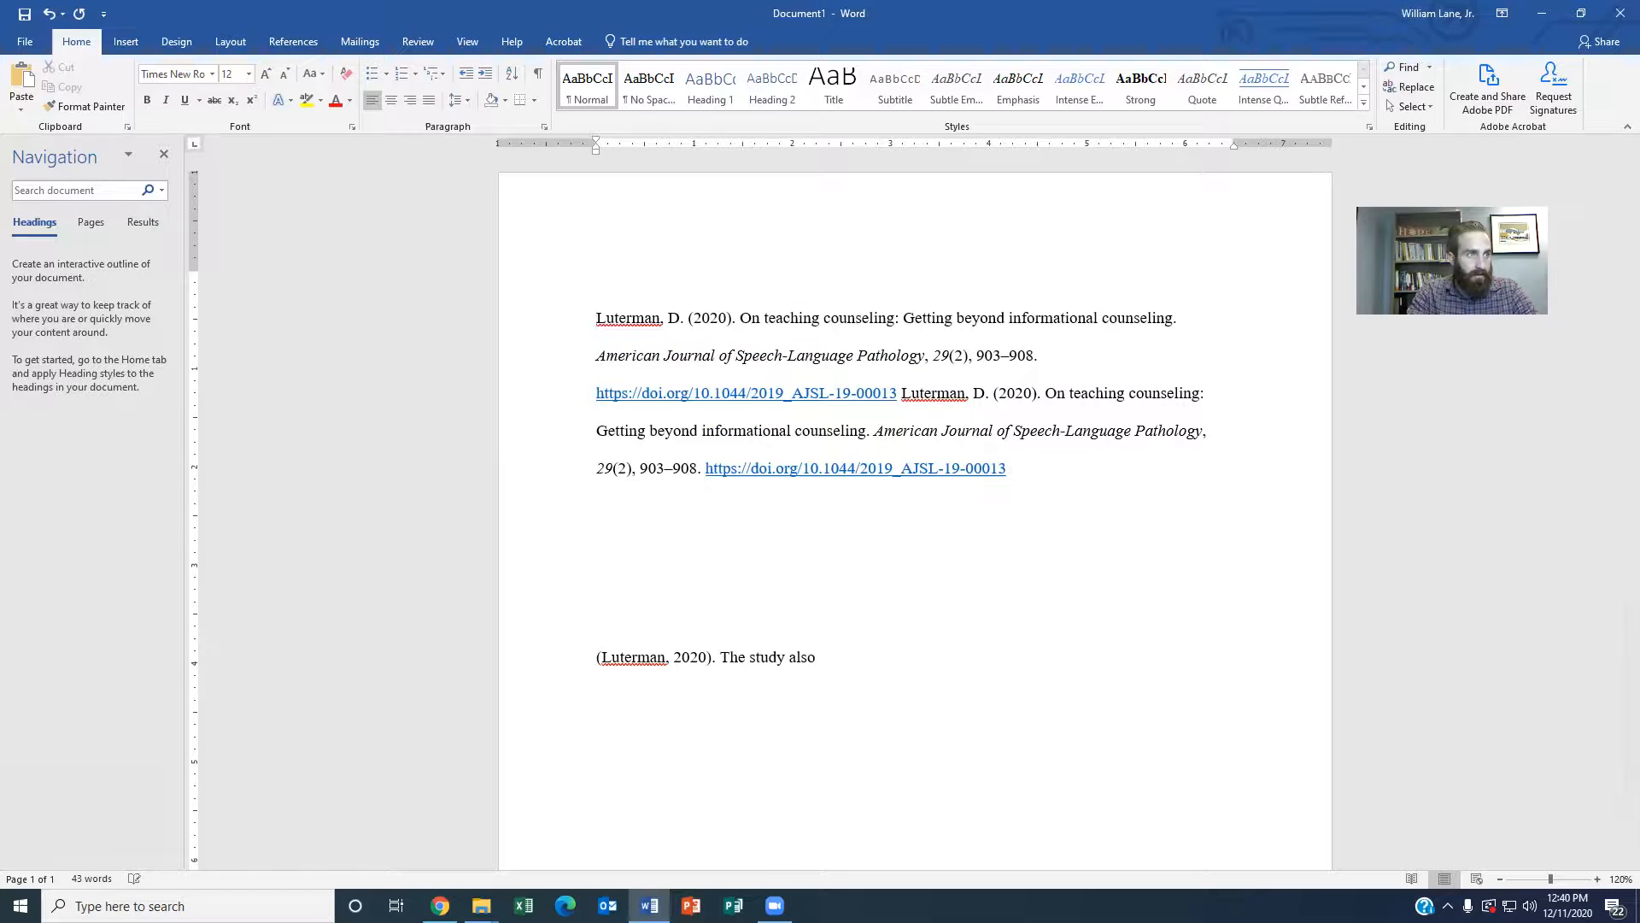
key("BackSpace")
key("Tab")
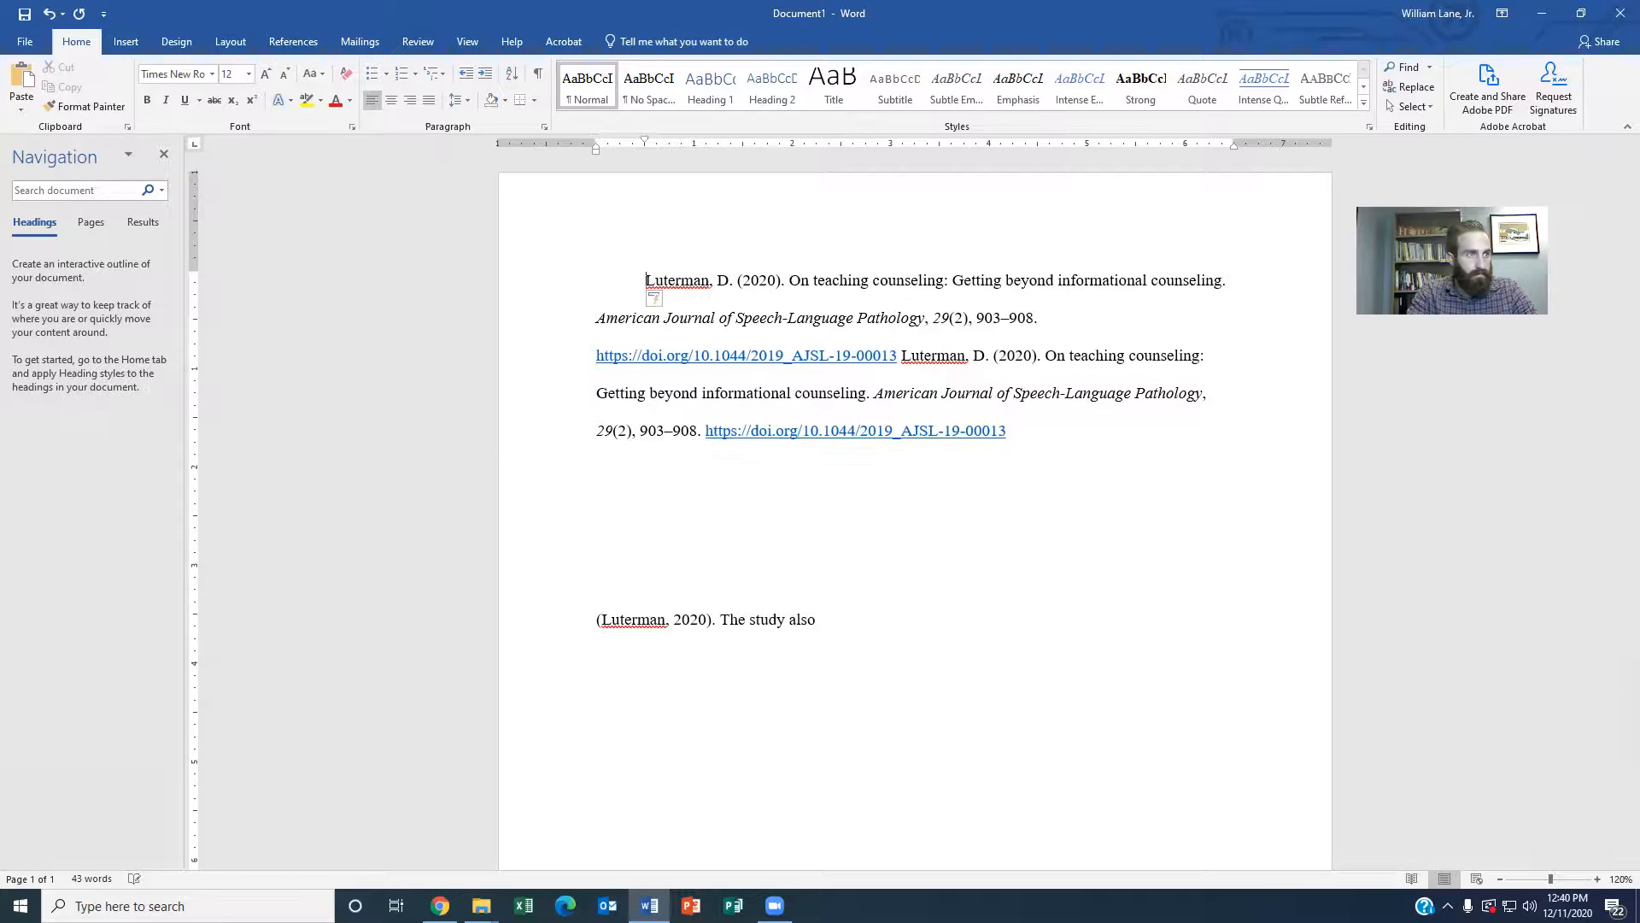
left_click(638, 317)
key("Home")
key("Tab")
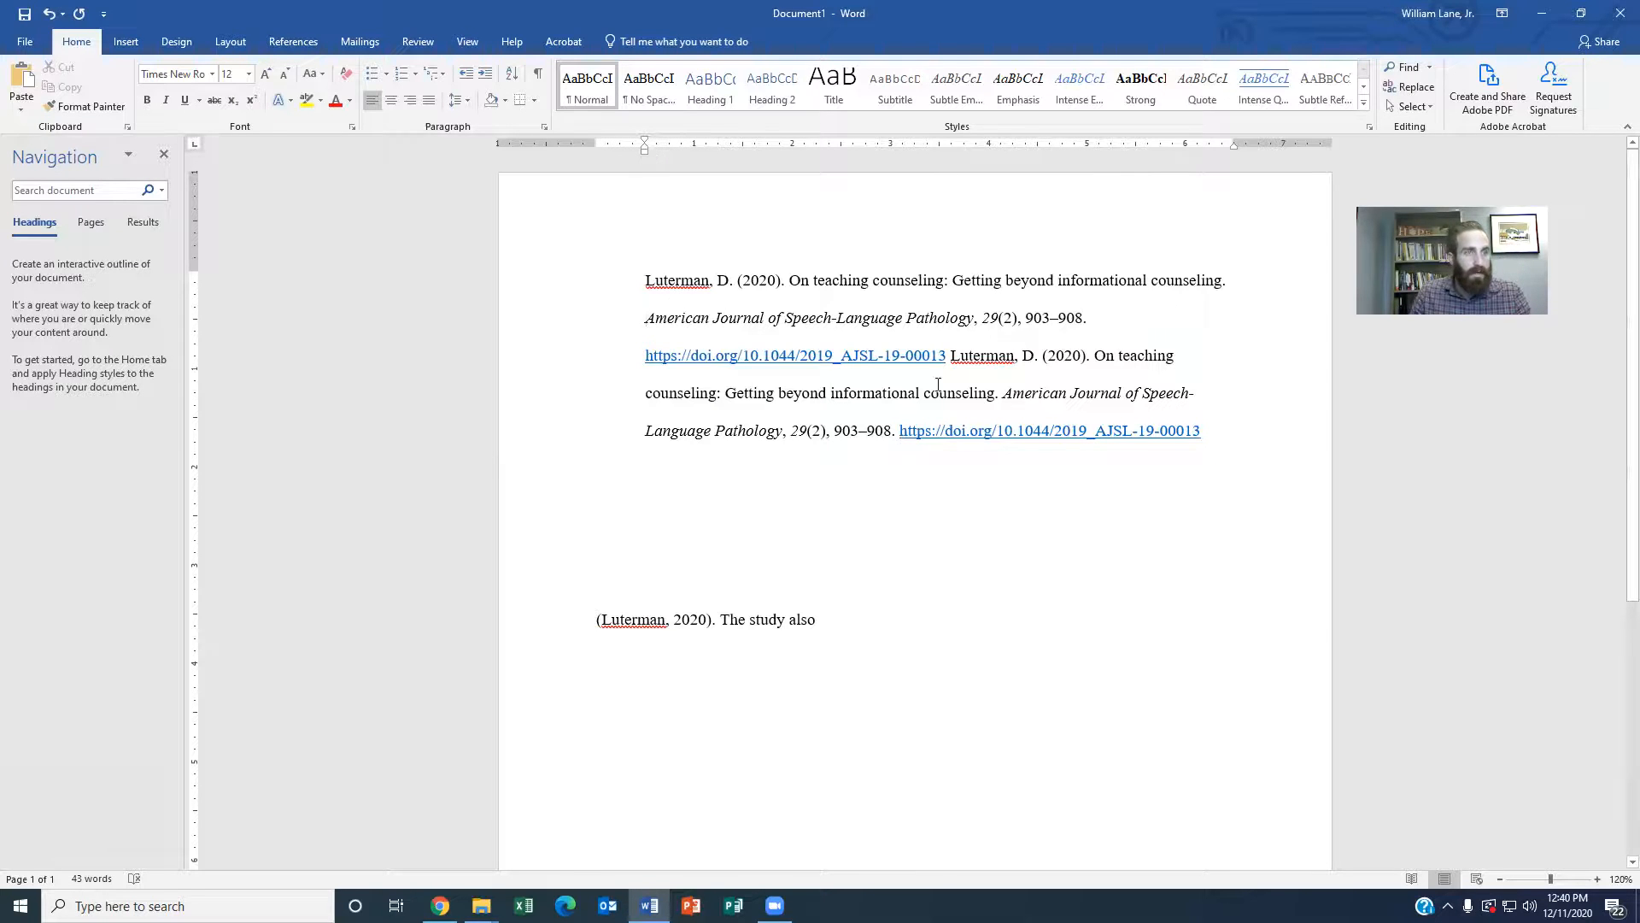
Add a parenthetical citation with the author's capitalized surname and 2020 at the end of the indented paragraph.
left_click(1215, 430)
type("(")
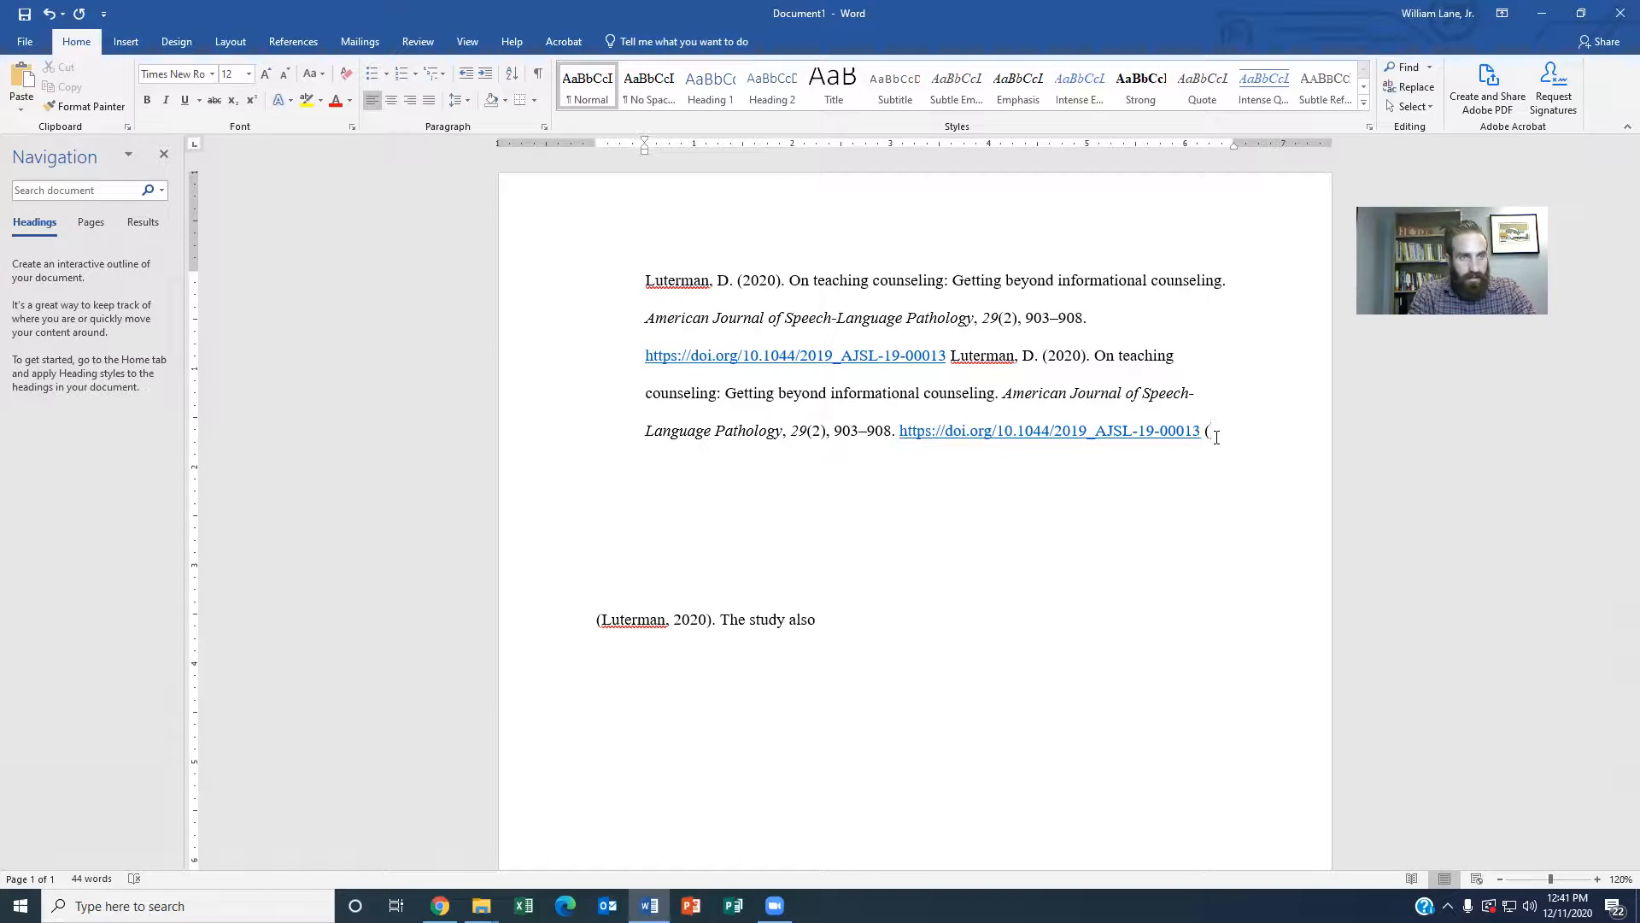
type("luterman,")
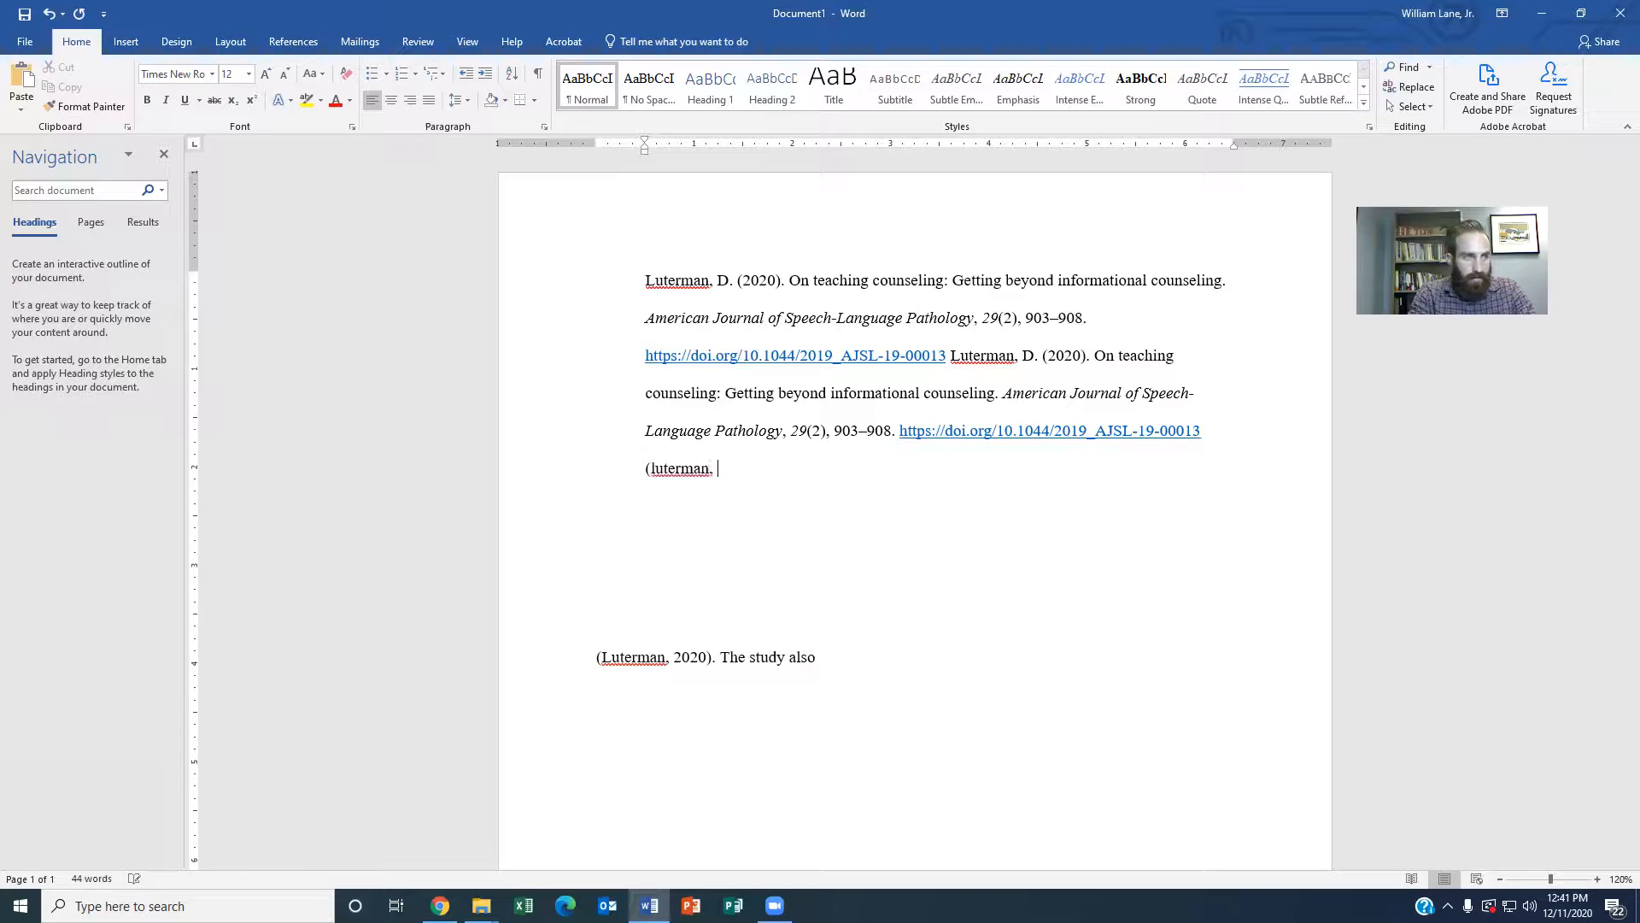
key("BackSpace")
key("BackSpace")
key("BackSpace")
key("BackSpace")
key("BackSpace")
key("BackSpace")
key("BackSpace")
key("BackSpace")
key("BackSpace")
key("BackSpace")
type("Luterman, 2020)")
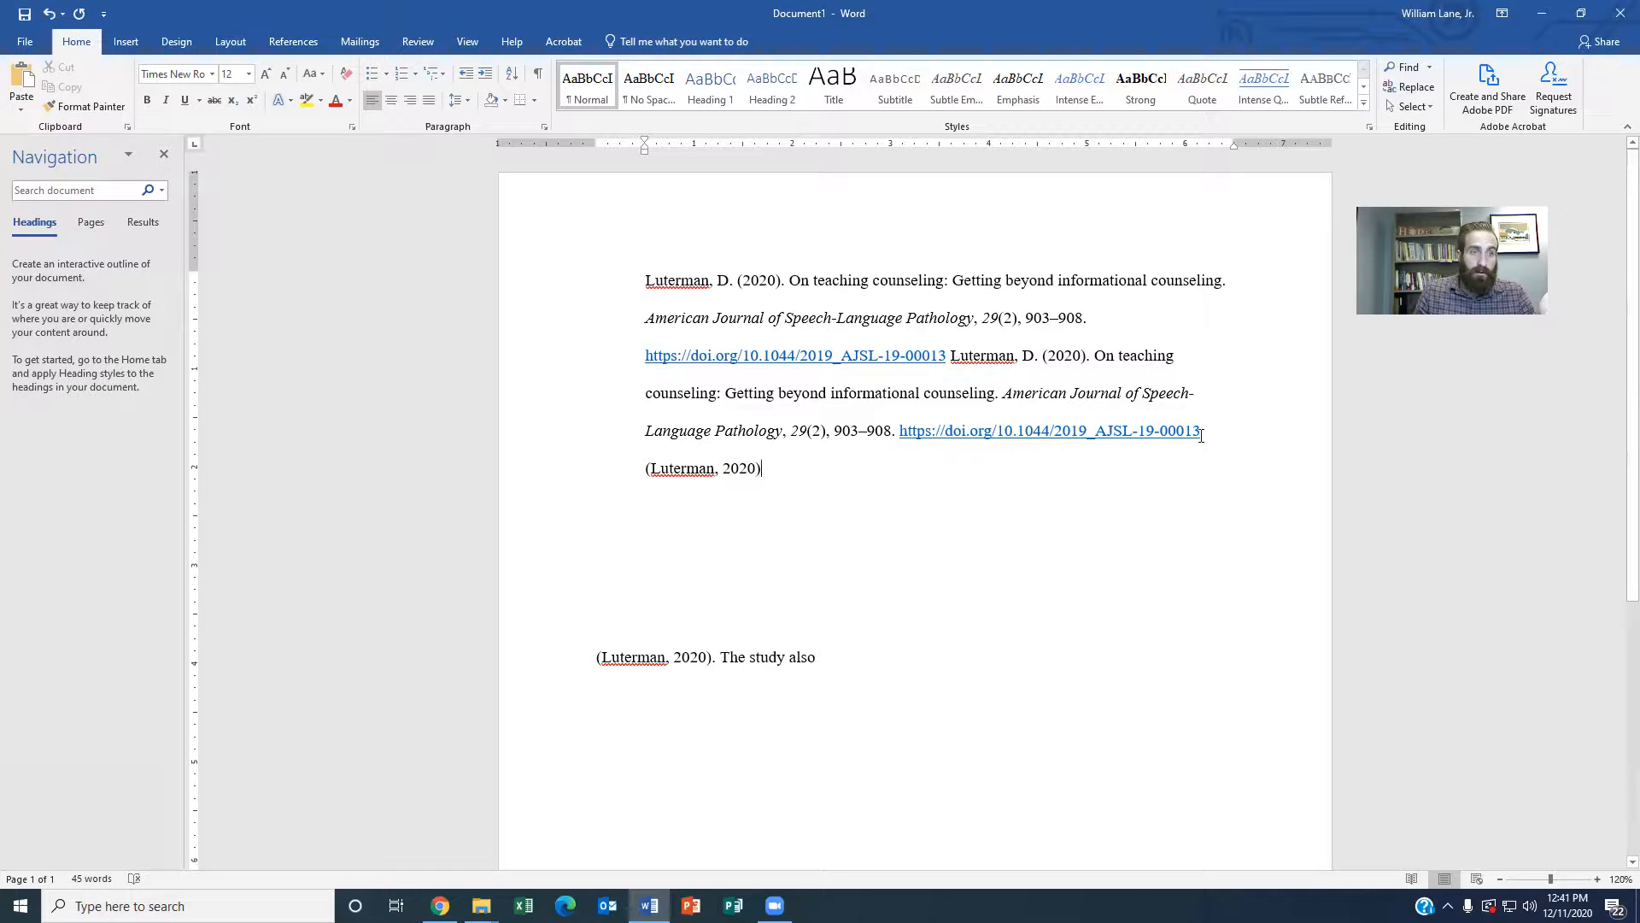
Add a period after the second DOI link and another after the parenthetical citation that follows it.
left_click(1242, 431)
type(".")
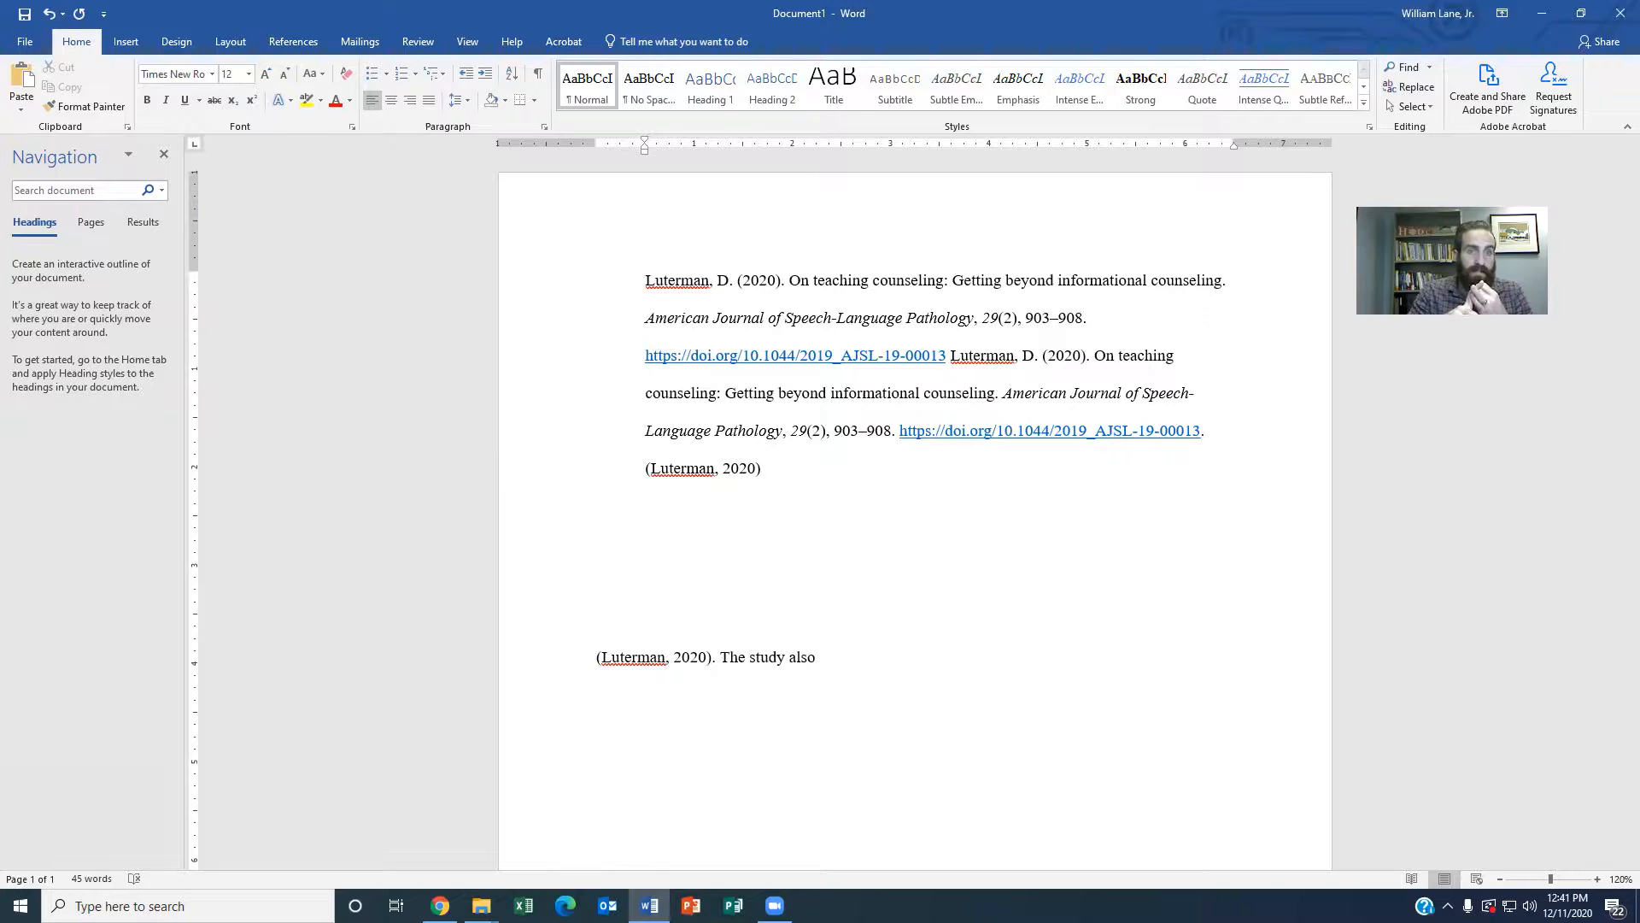
left_click(776, 467)
type(".")
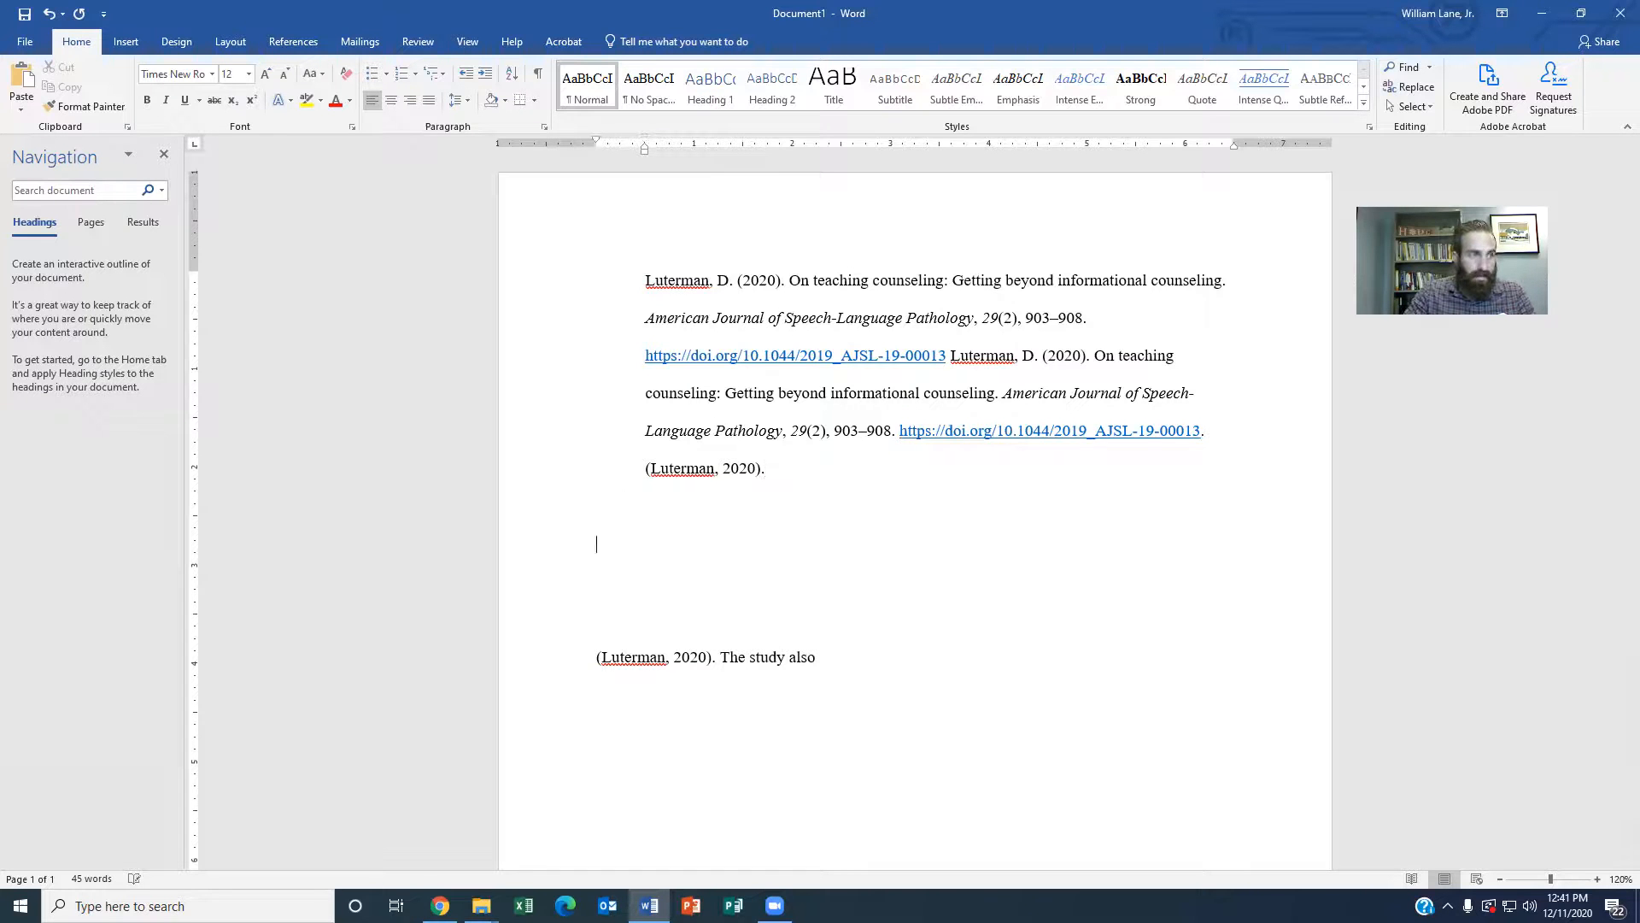
Start a sentence below the block with a narrative citation: the author's surname, "(2020)" and the words "found that".
type("Luter ")
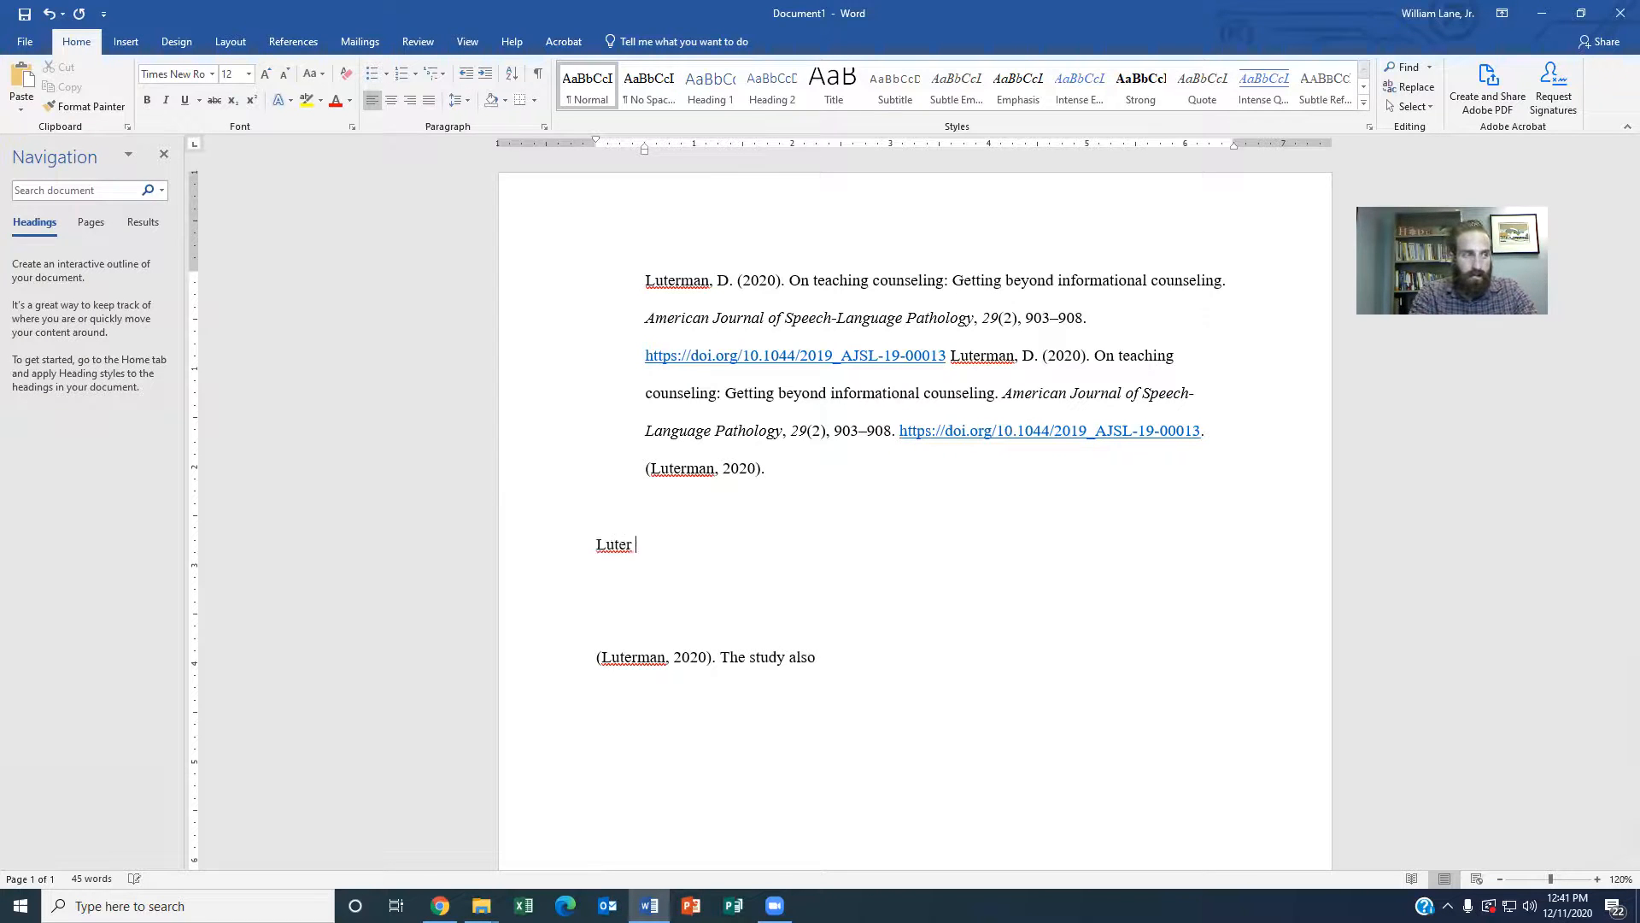
type("found that")
key("BackSpace")
key("BackSpace")
key("BackSpace")
key("BackSpace")
key("BackSpace")
key("BackSpace")
key("BackSpace")
key("BackSpace")
key("BackSpace")
key("BackSpace")
key("BackSpace")
type("man fou")
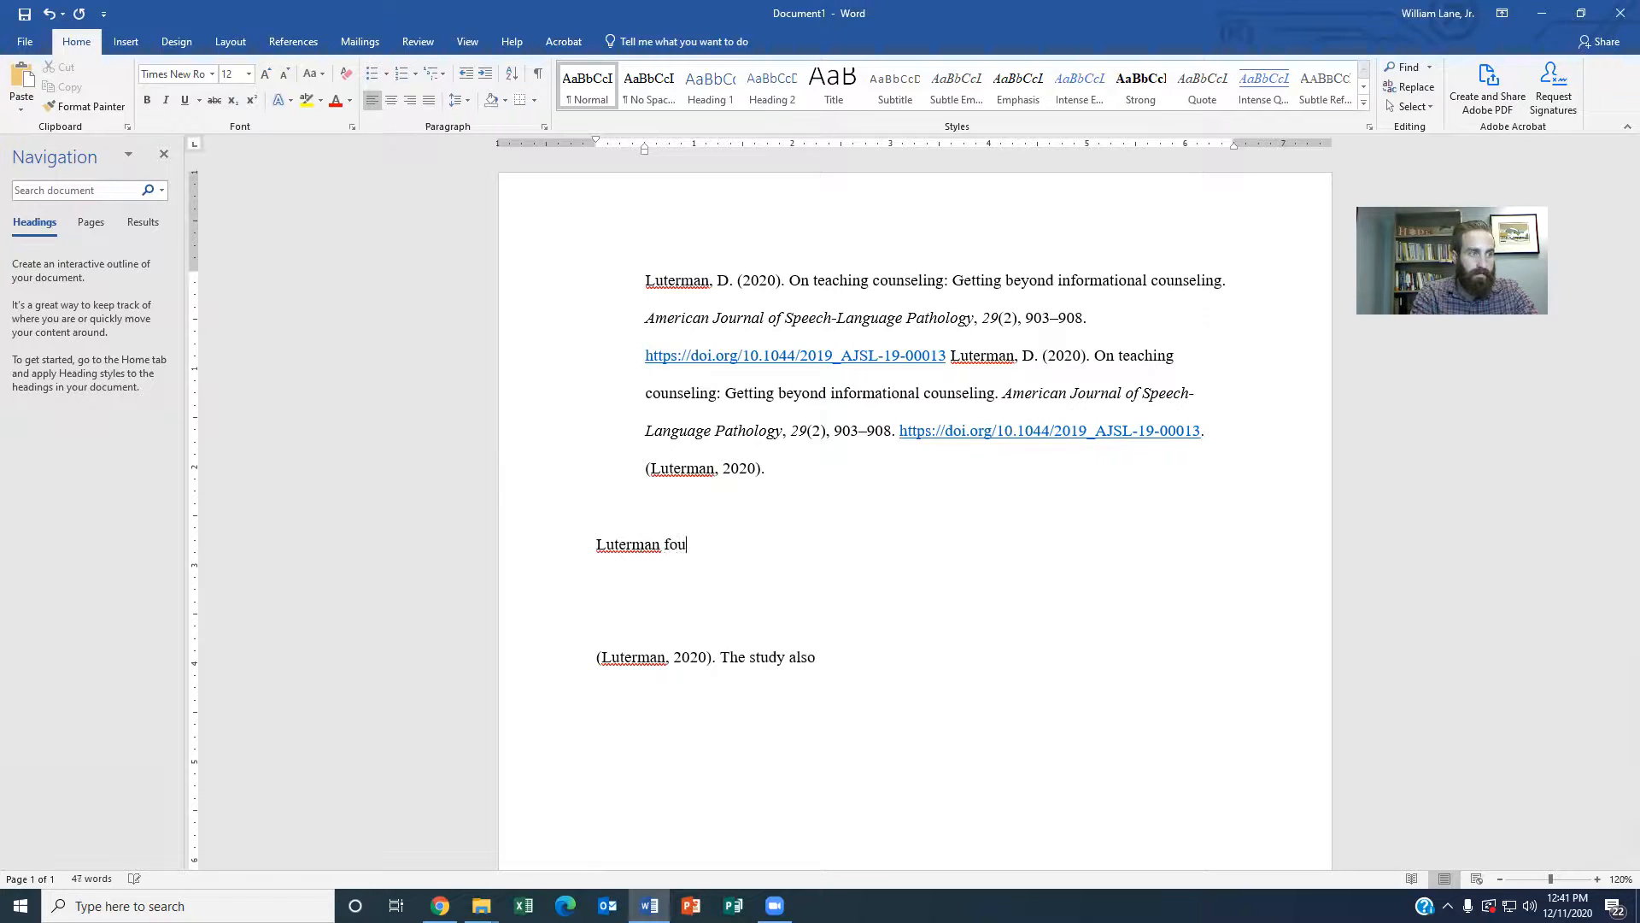
key("BackSpace")
key("BackSpace")
key("BackSpace")
key("BackSpace")
type("(2")
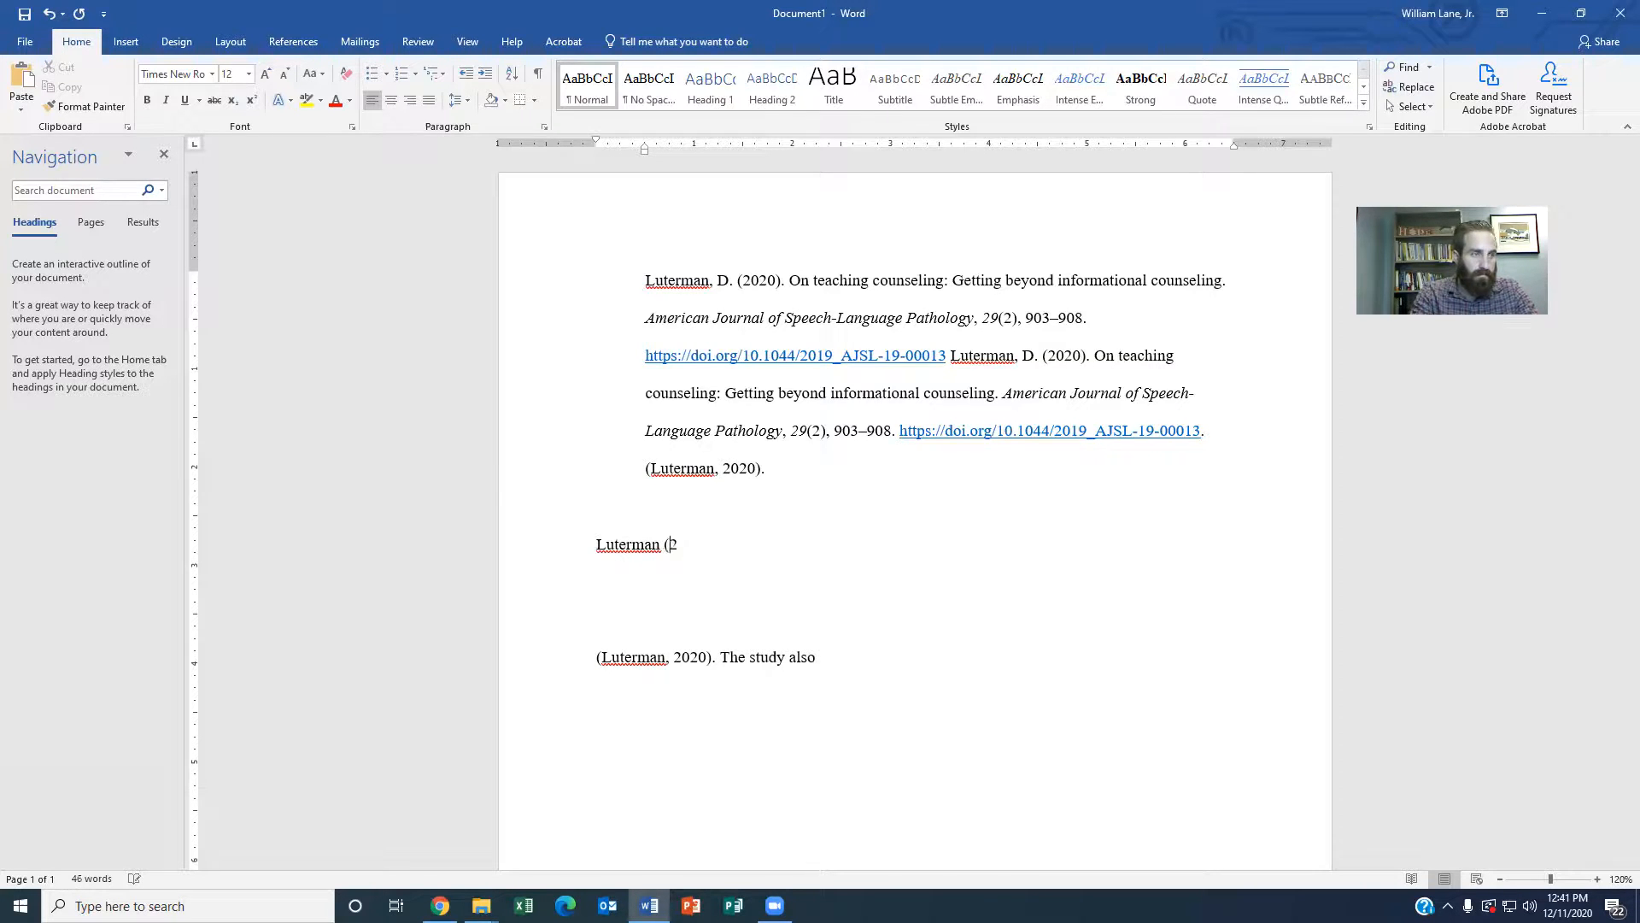
type("020) found that ")
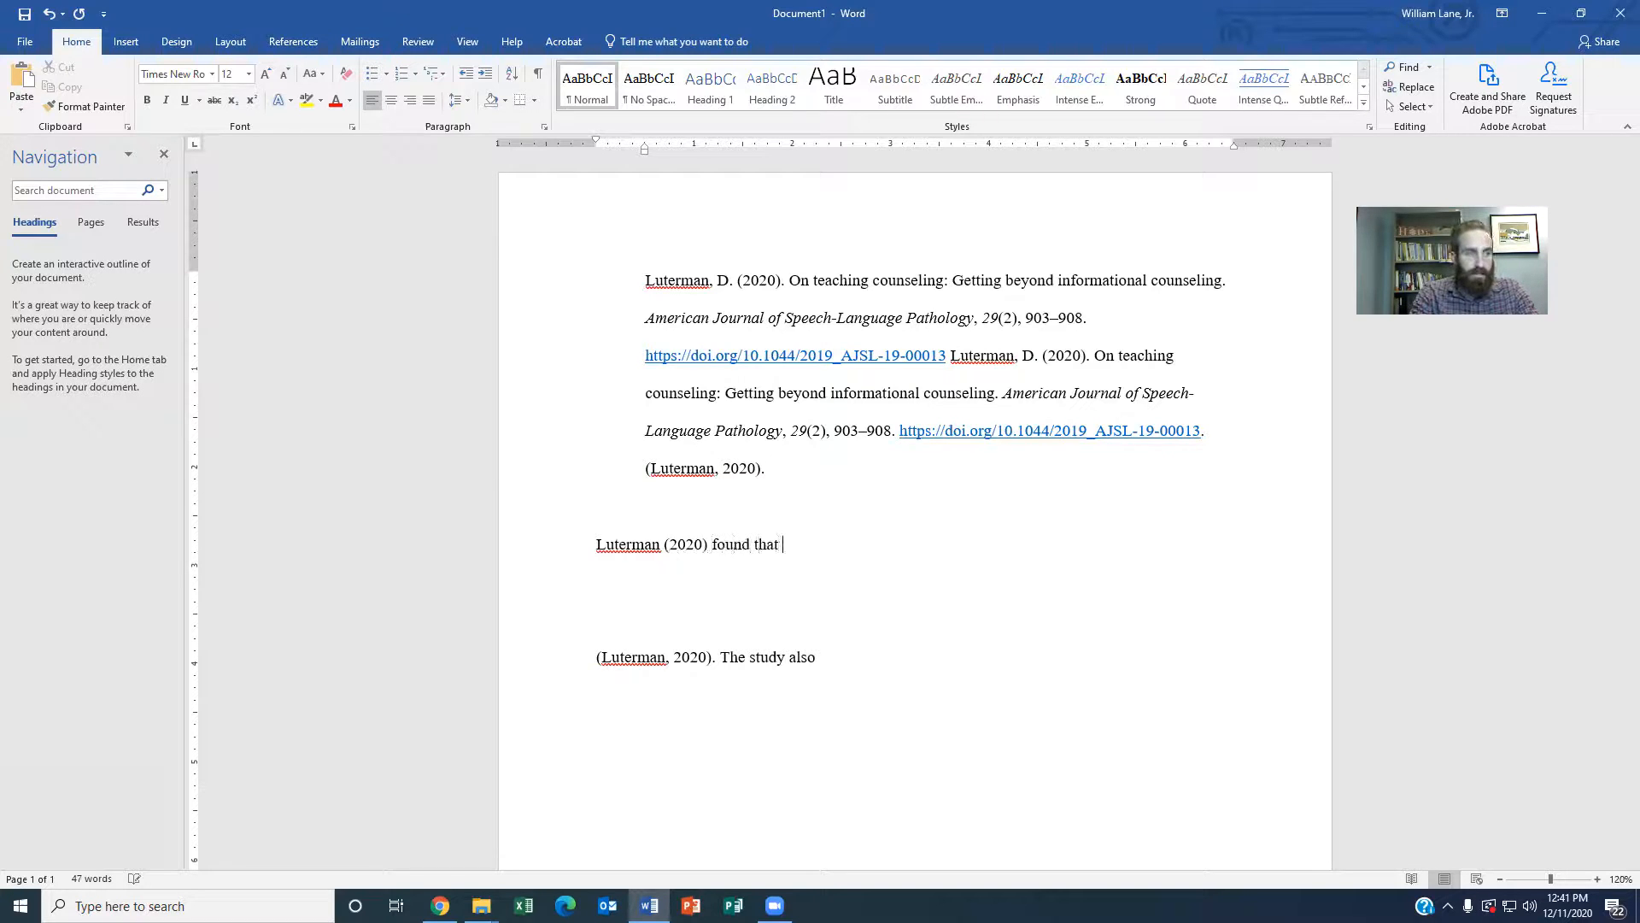
Complete the sentence with "counselor are more effective when they practice personal mindfulness.".
type("counselro")
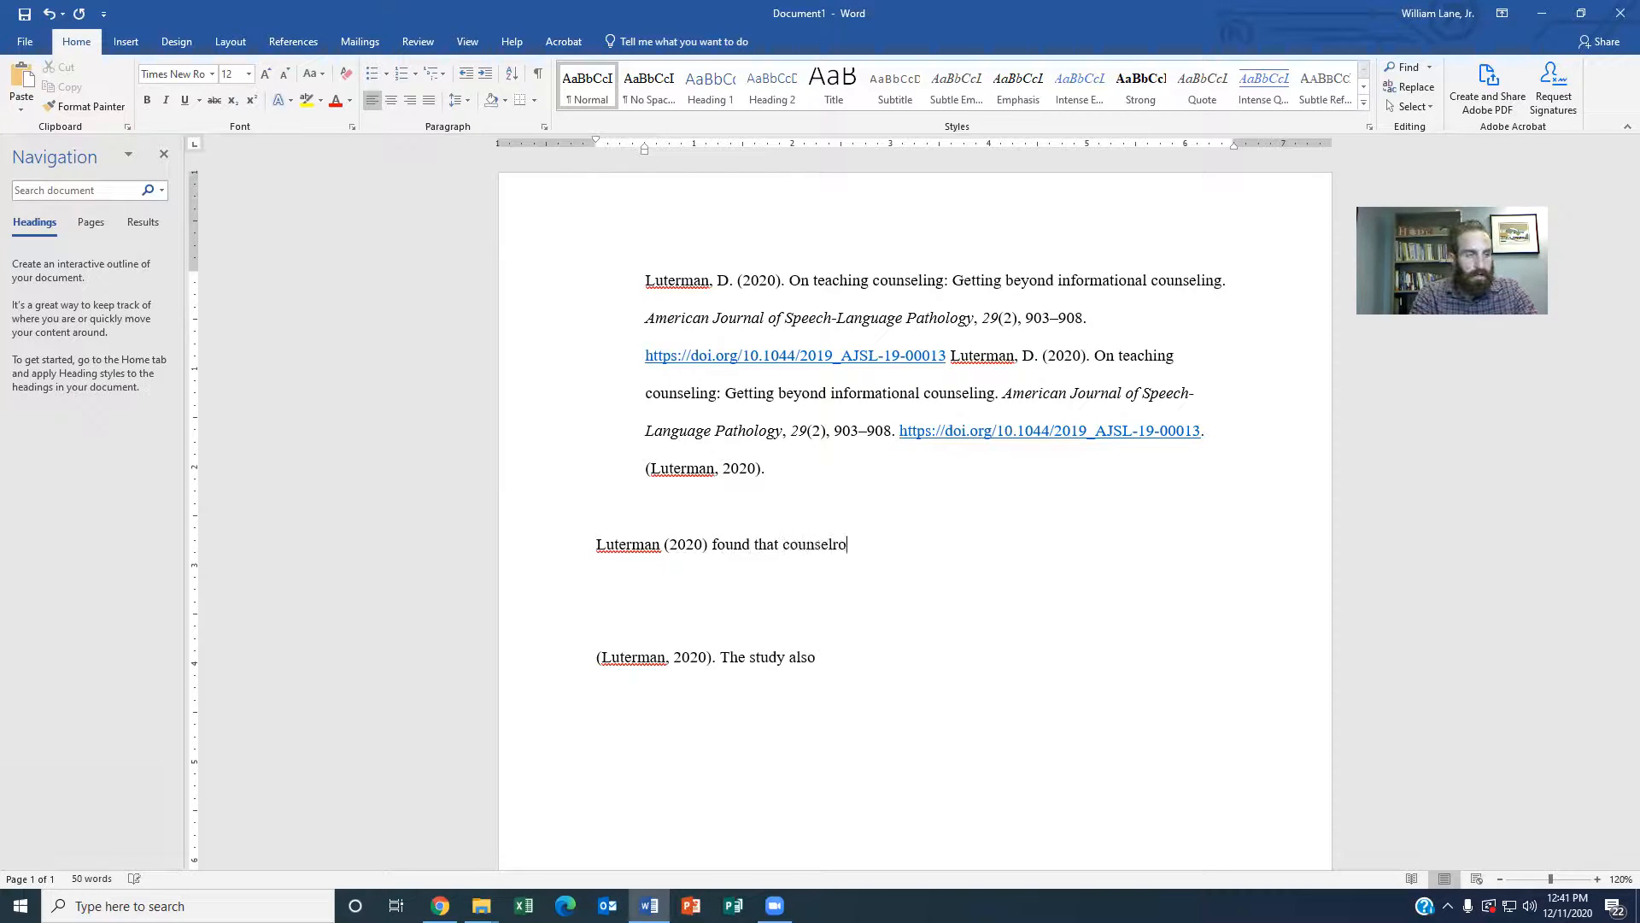
key("BackSpace")
key("BackSpace")
type("or ar")
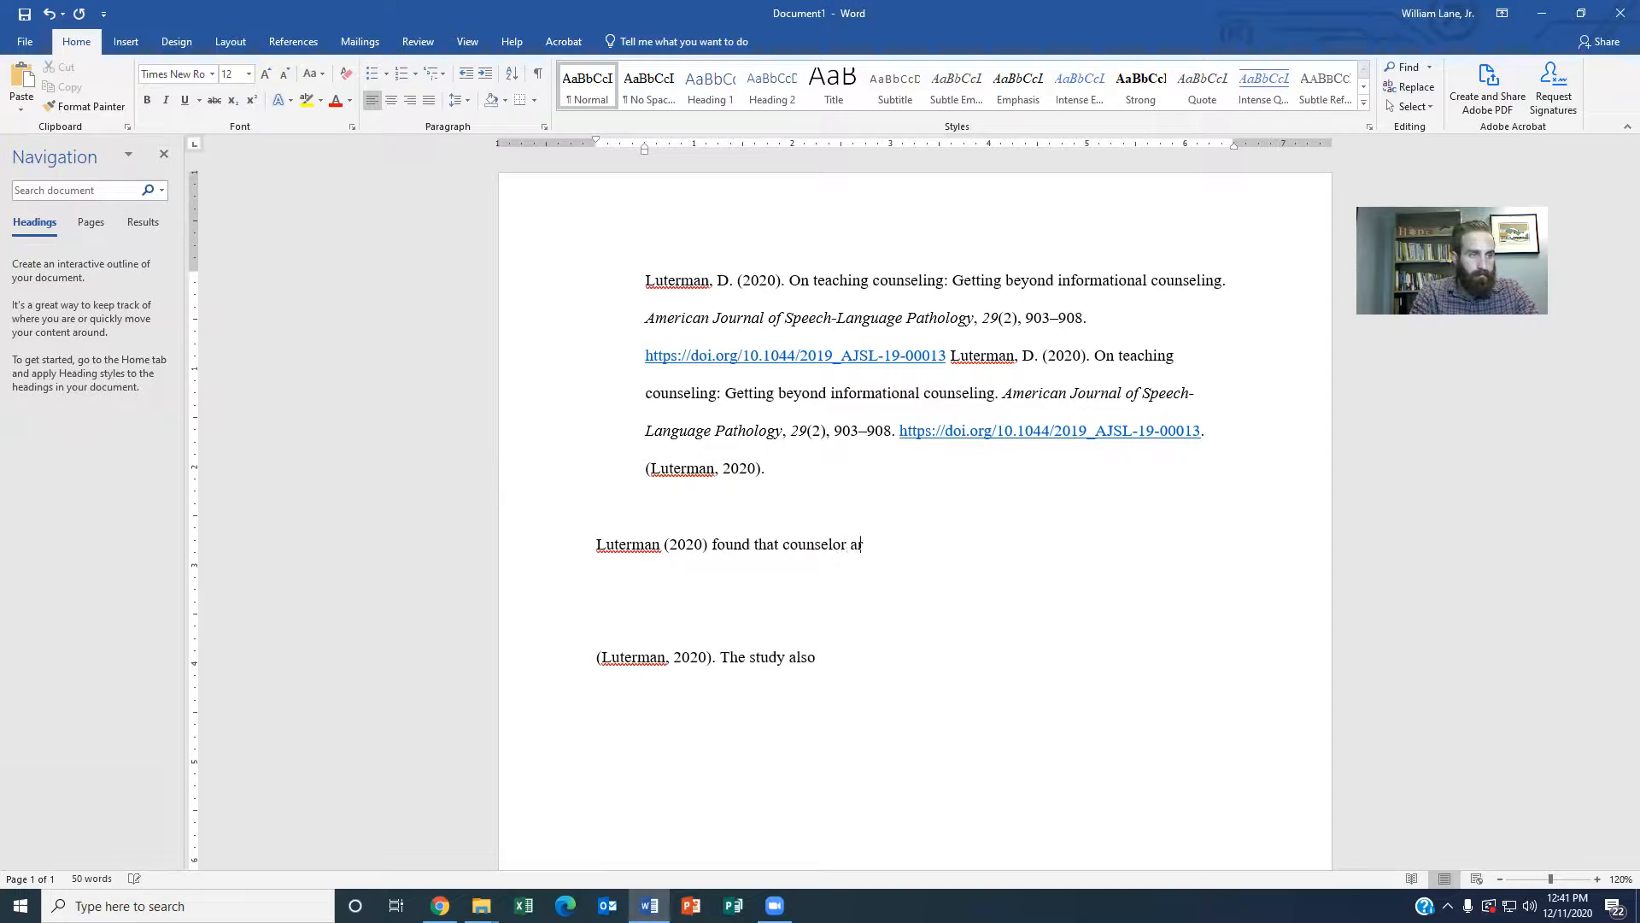
type("e more effective wher")
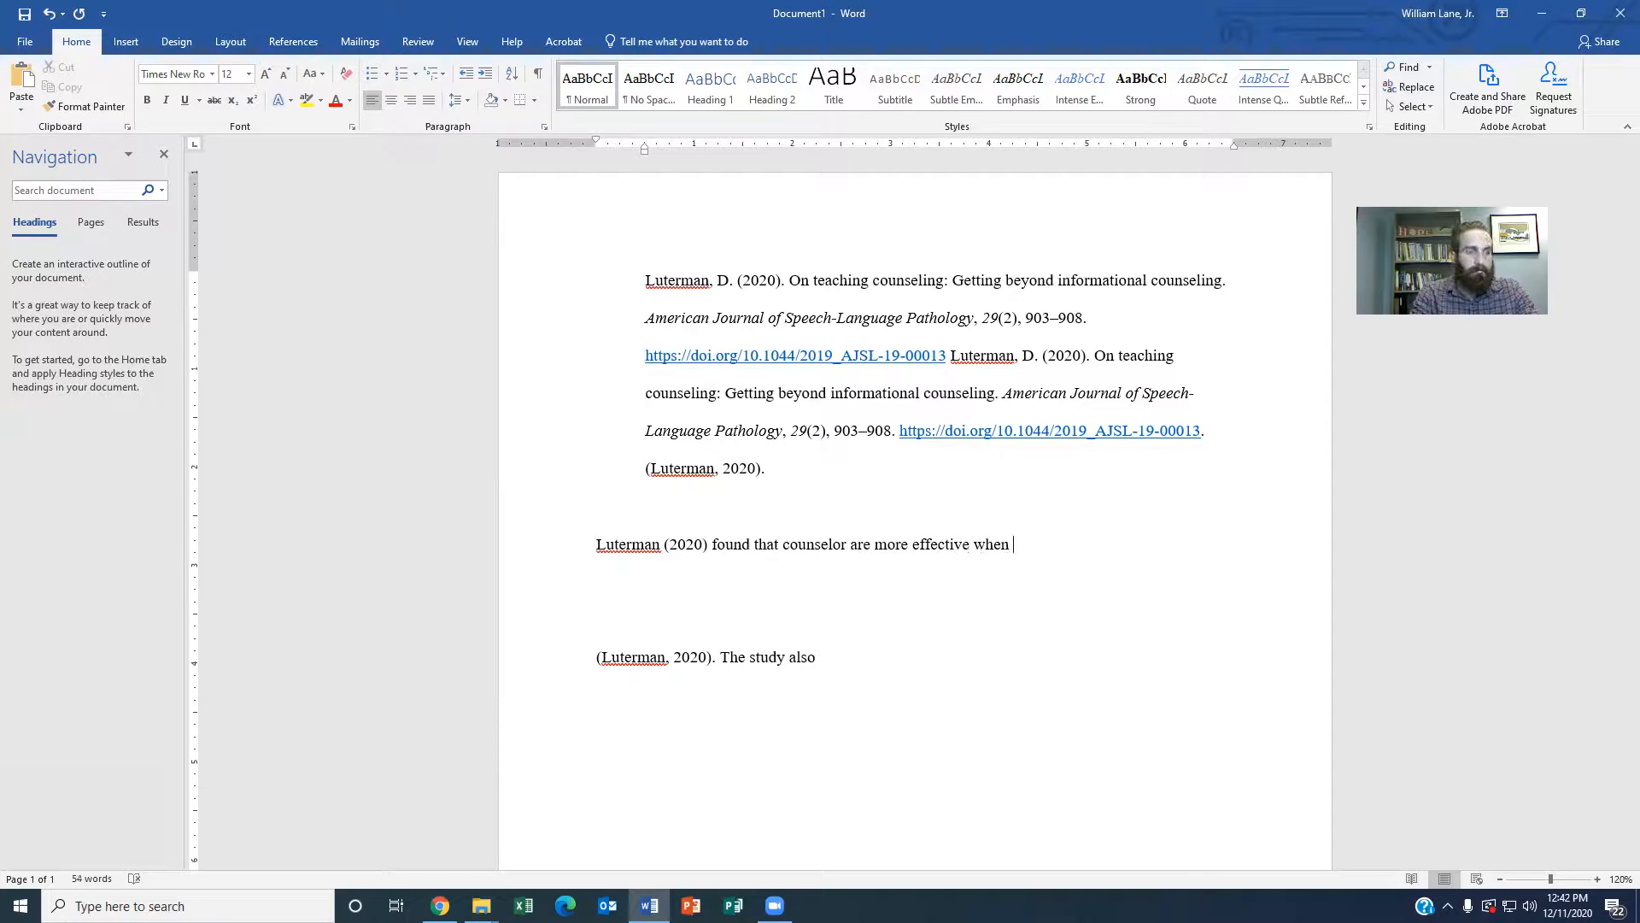
type(" they pr")
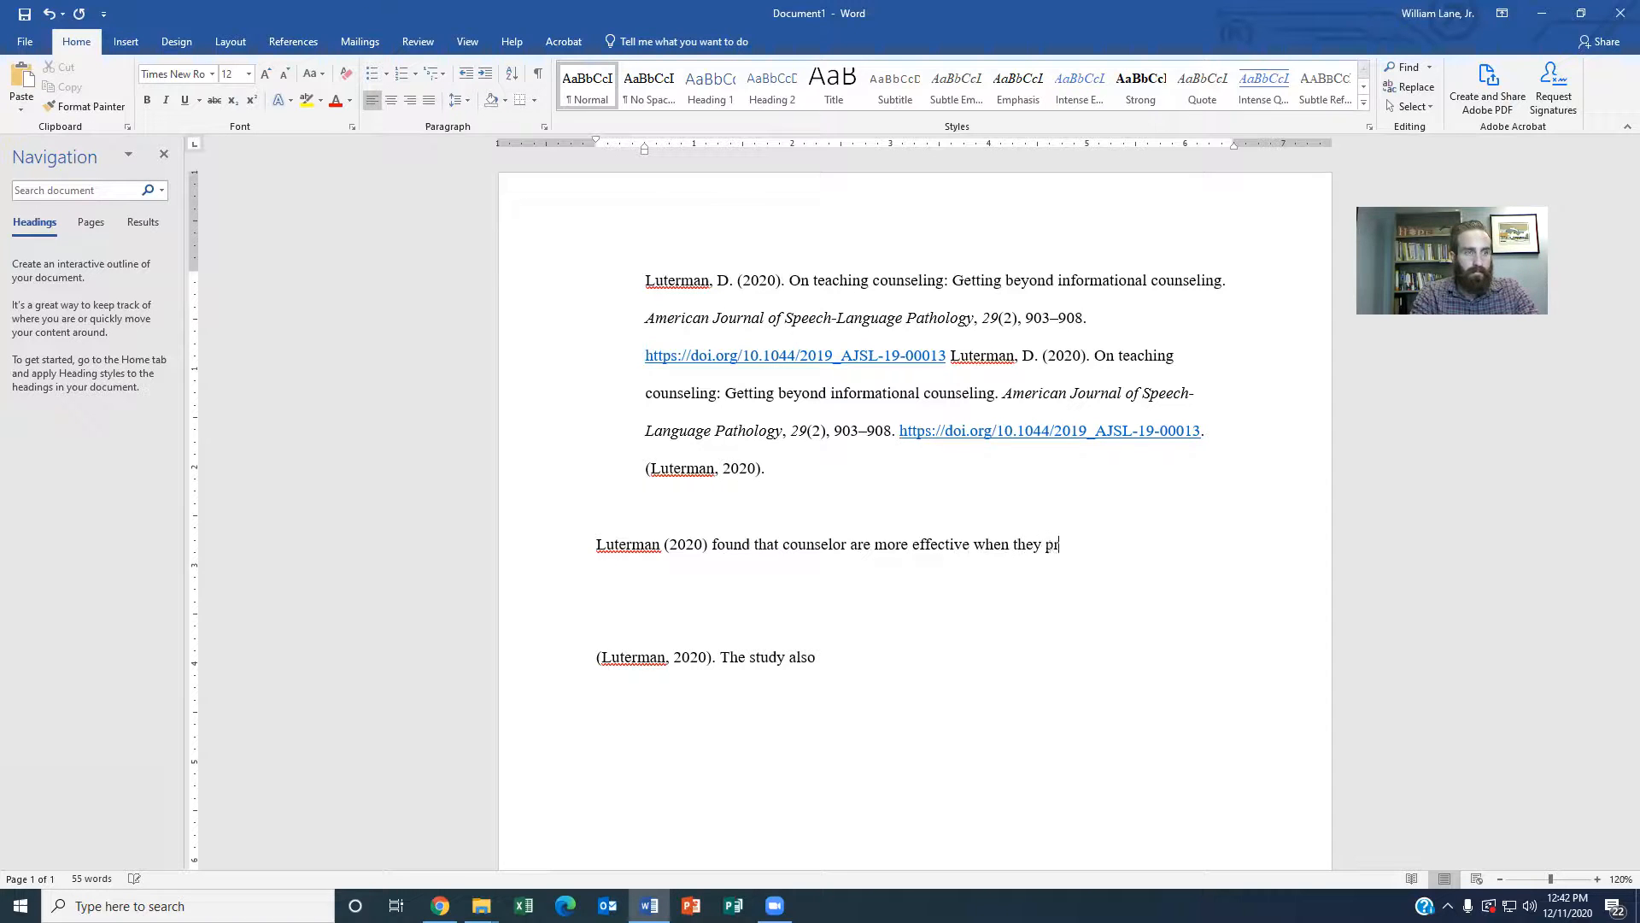
type("actice personal indiv")
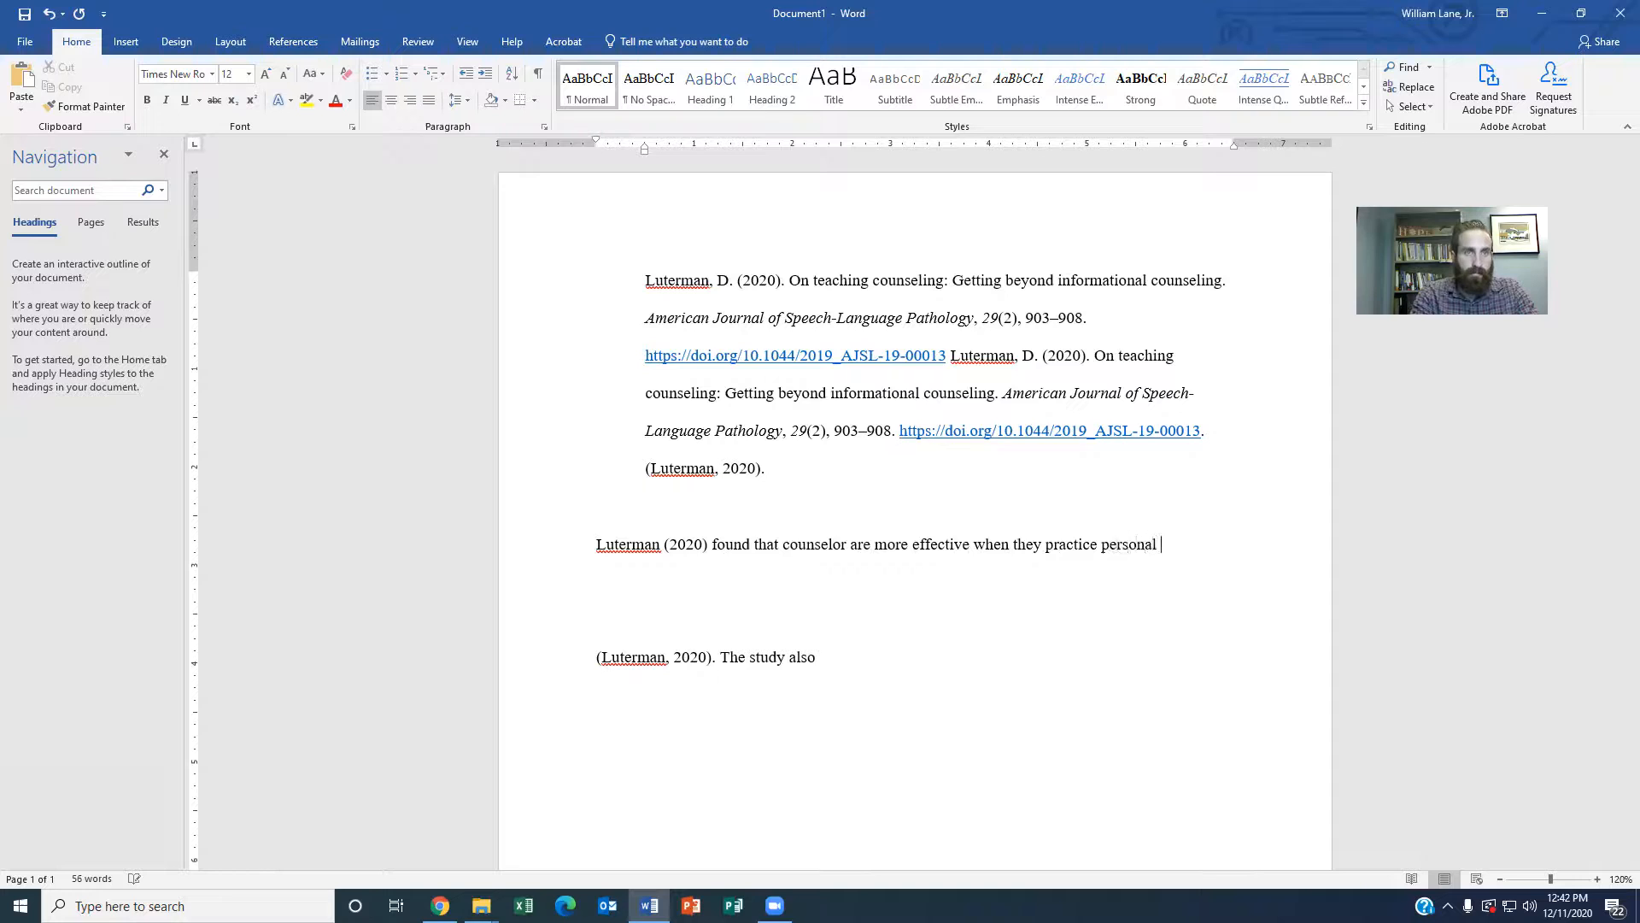
key("BackSpace")
key("BackSpace")
key("BackSpace")
key("BackSpace")
key("BackSpace")
type("mindfule")
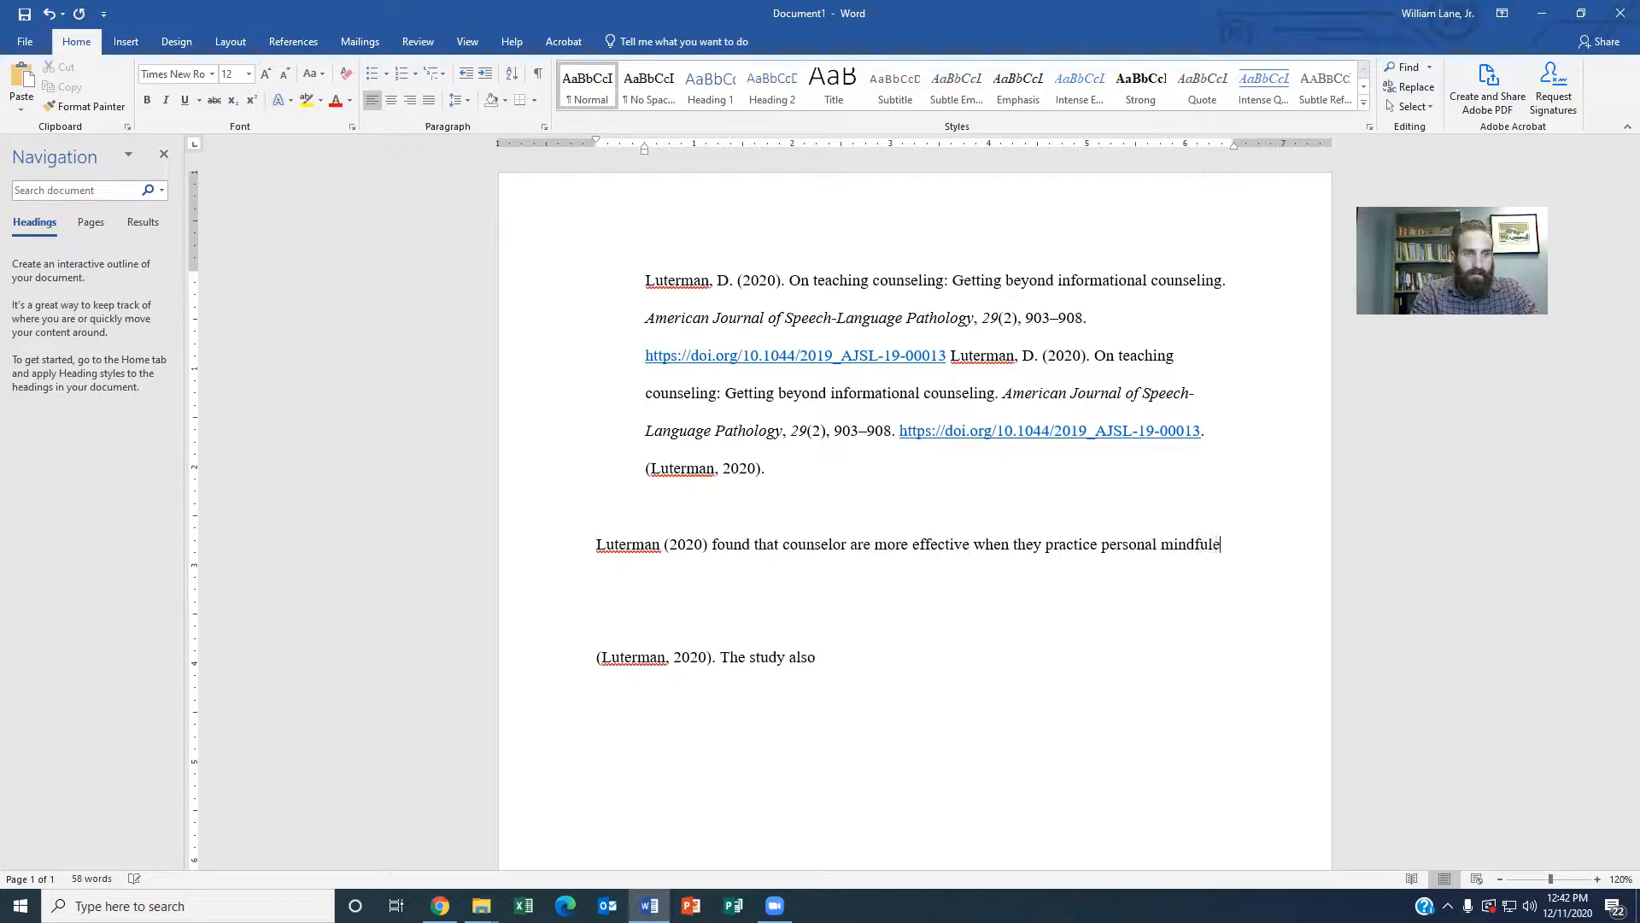
key("BackSpace")
type("lness.")
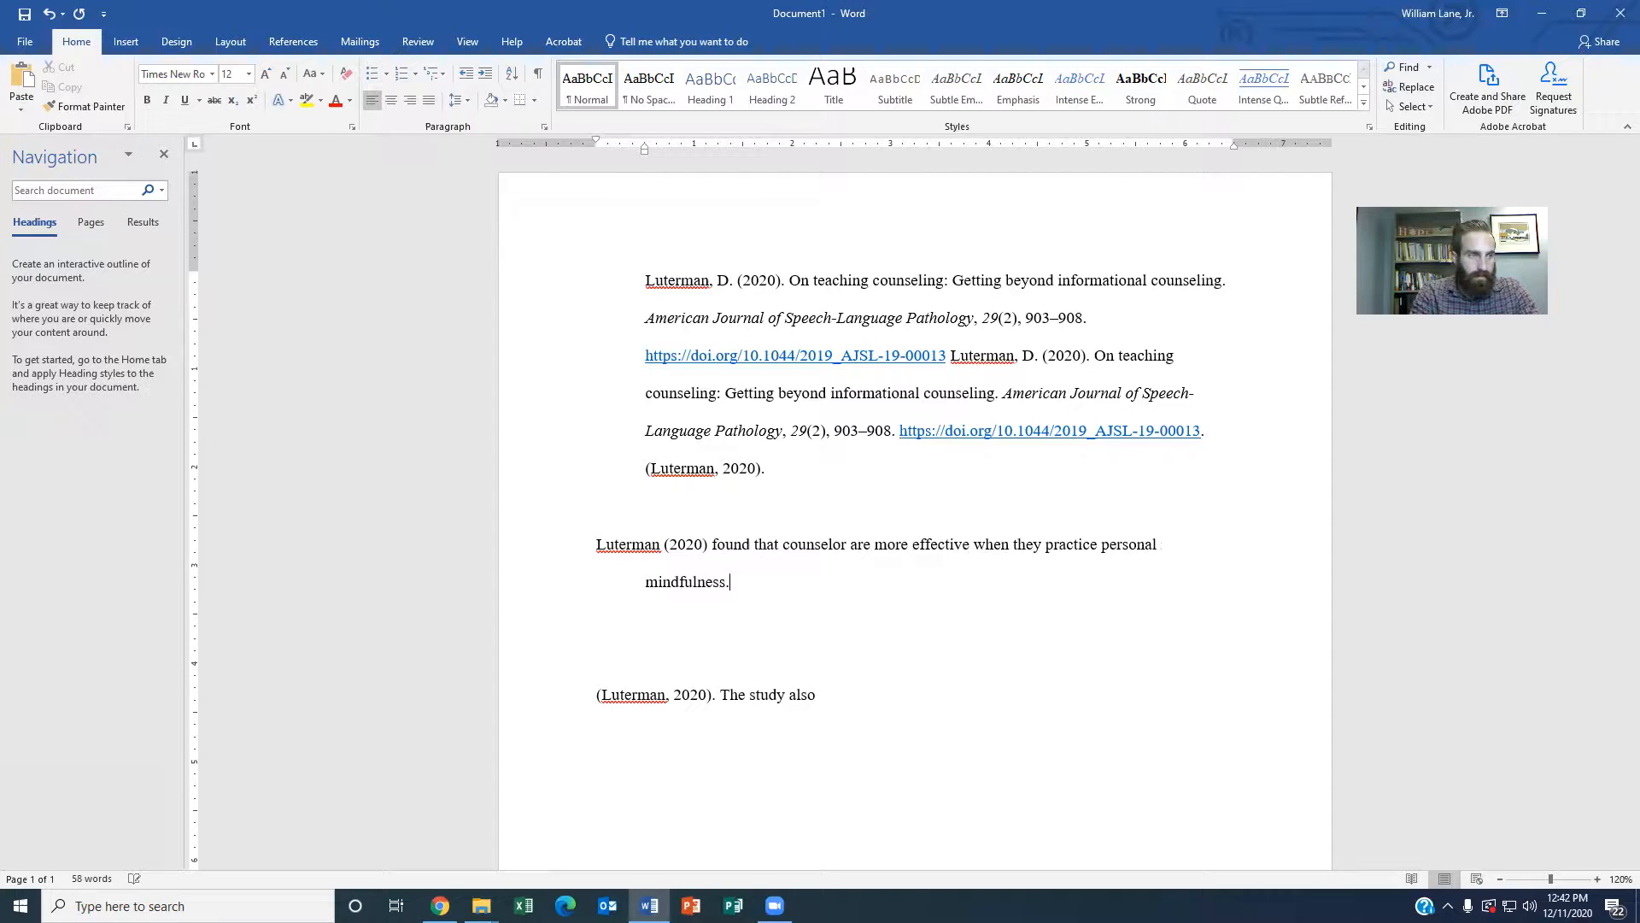
Remove the hanging indent from the mindfulness sentence and end it with a period.
left_click(651, 597)
left_click(646, 581)
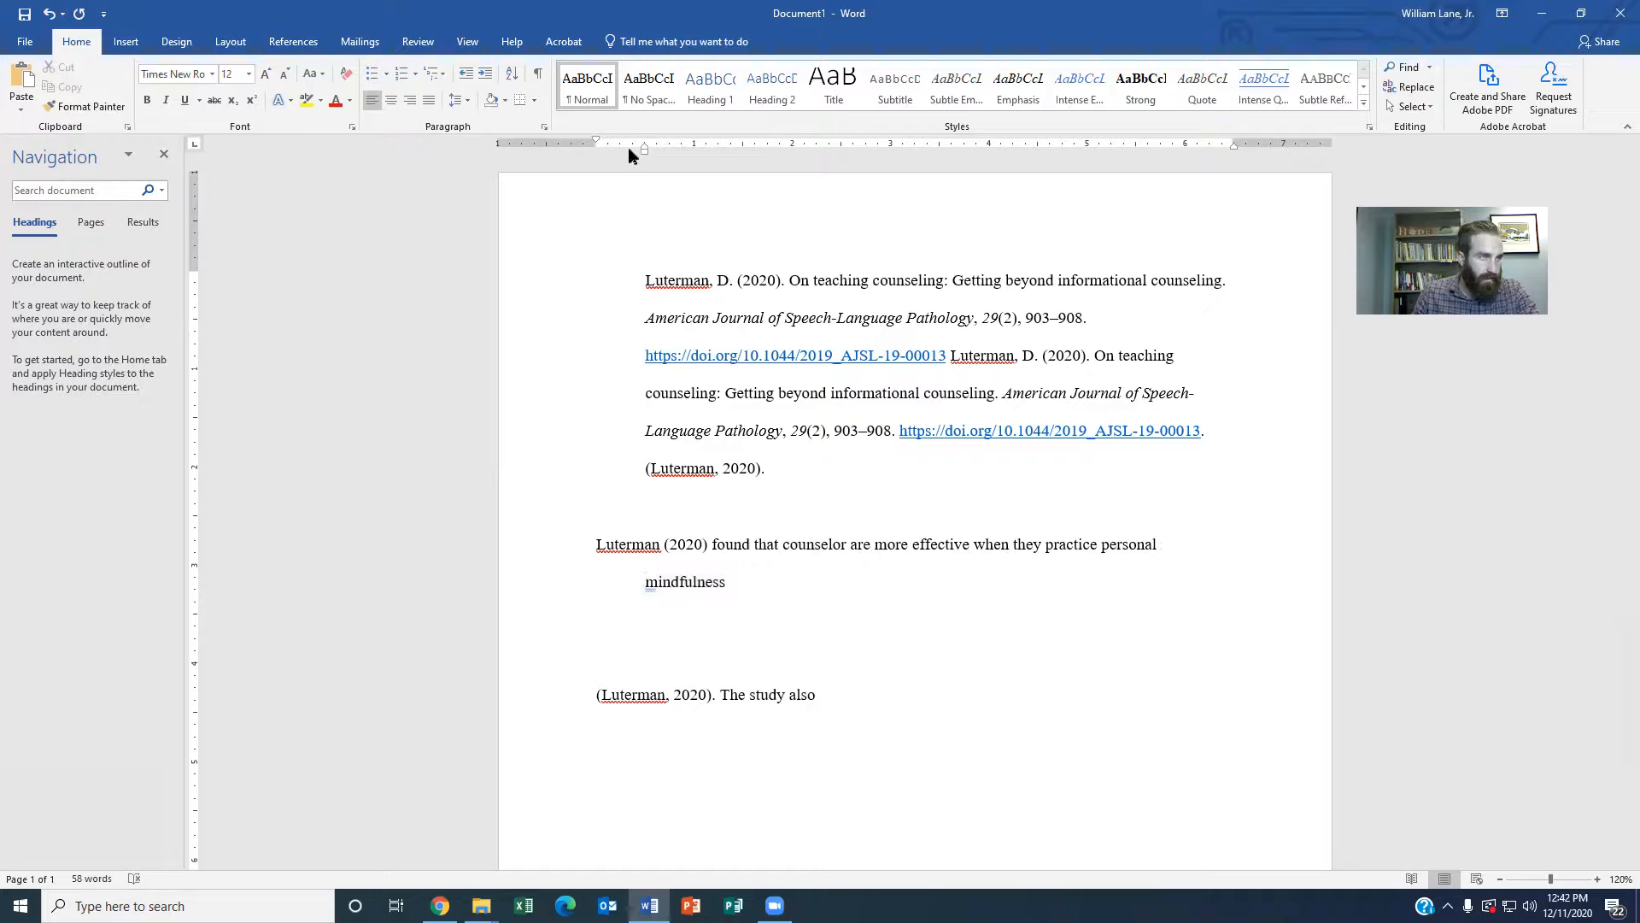
left_click_drag(644, 147, 595, 157)
left_click(697, 583)
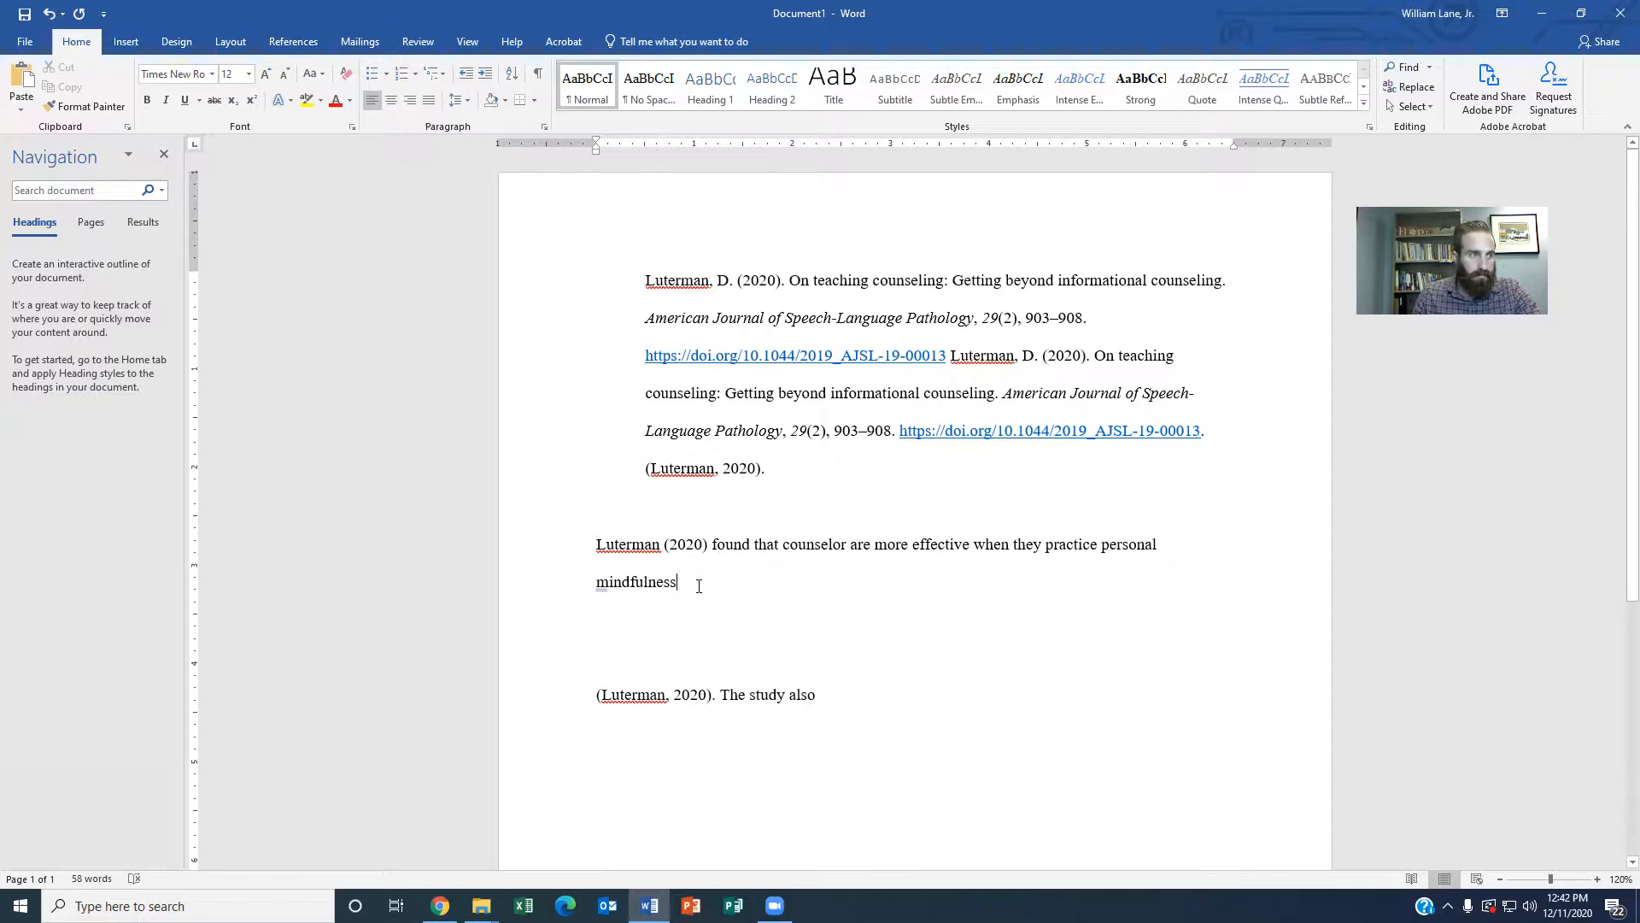
type(".")
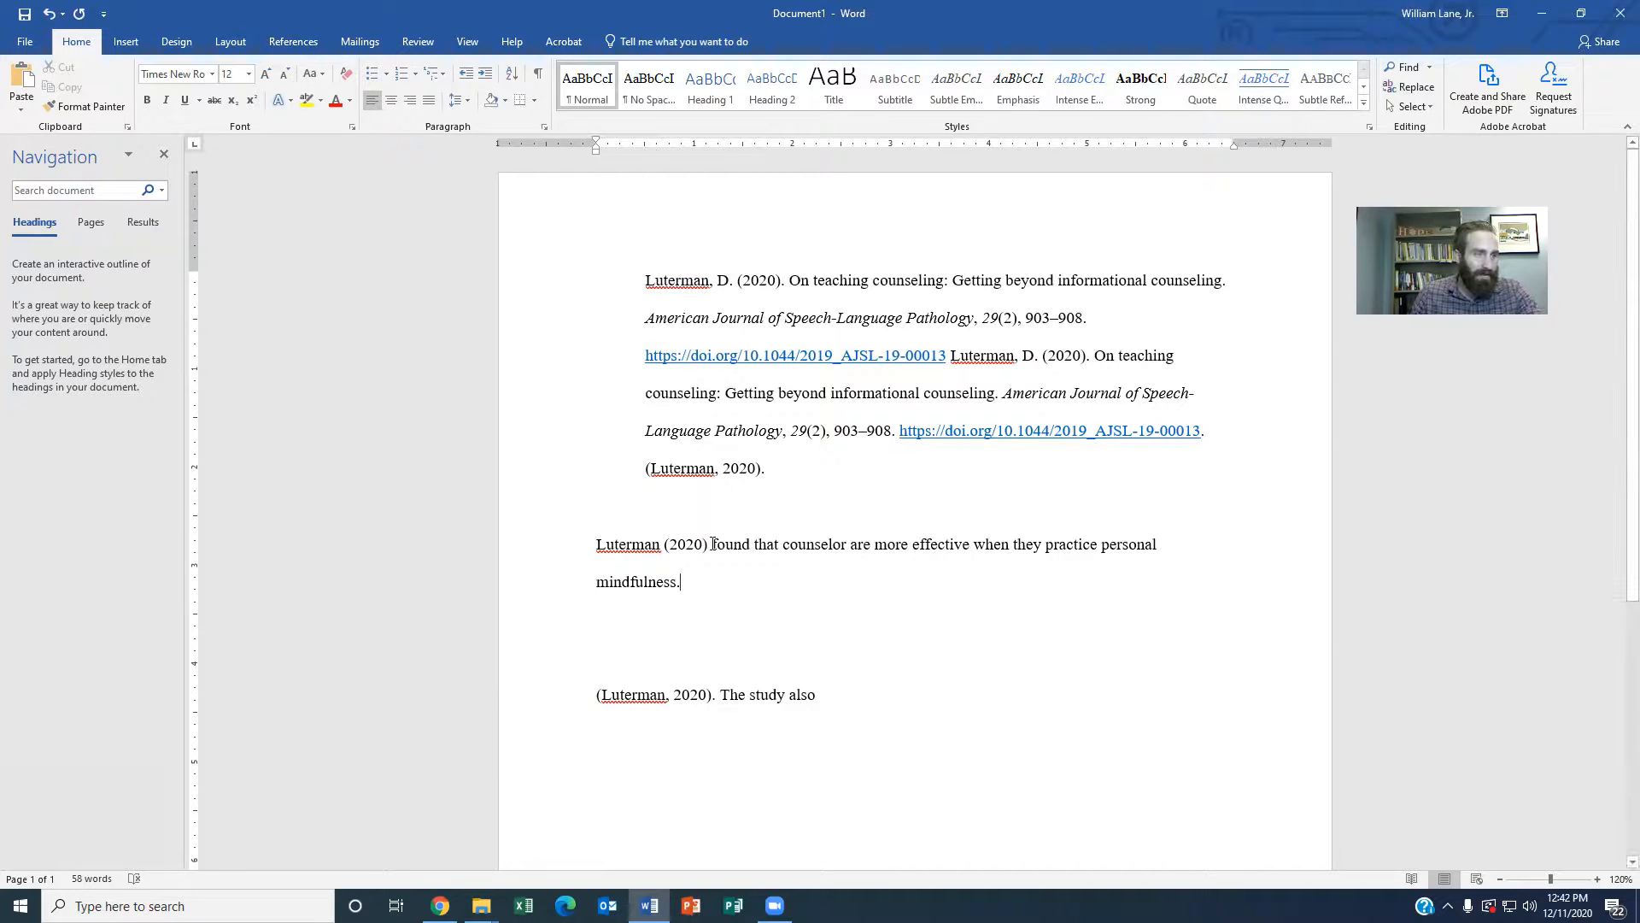
Replace the narrative citation with "He" and add a parenthetical citation of the author's surname and 2020 before the sentence's period.
left_click_drag(714, 544, 598, 544)
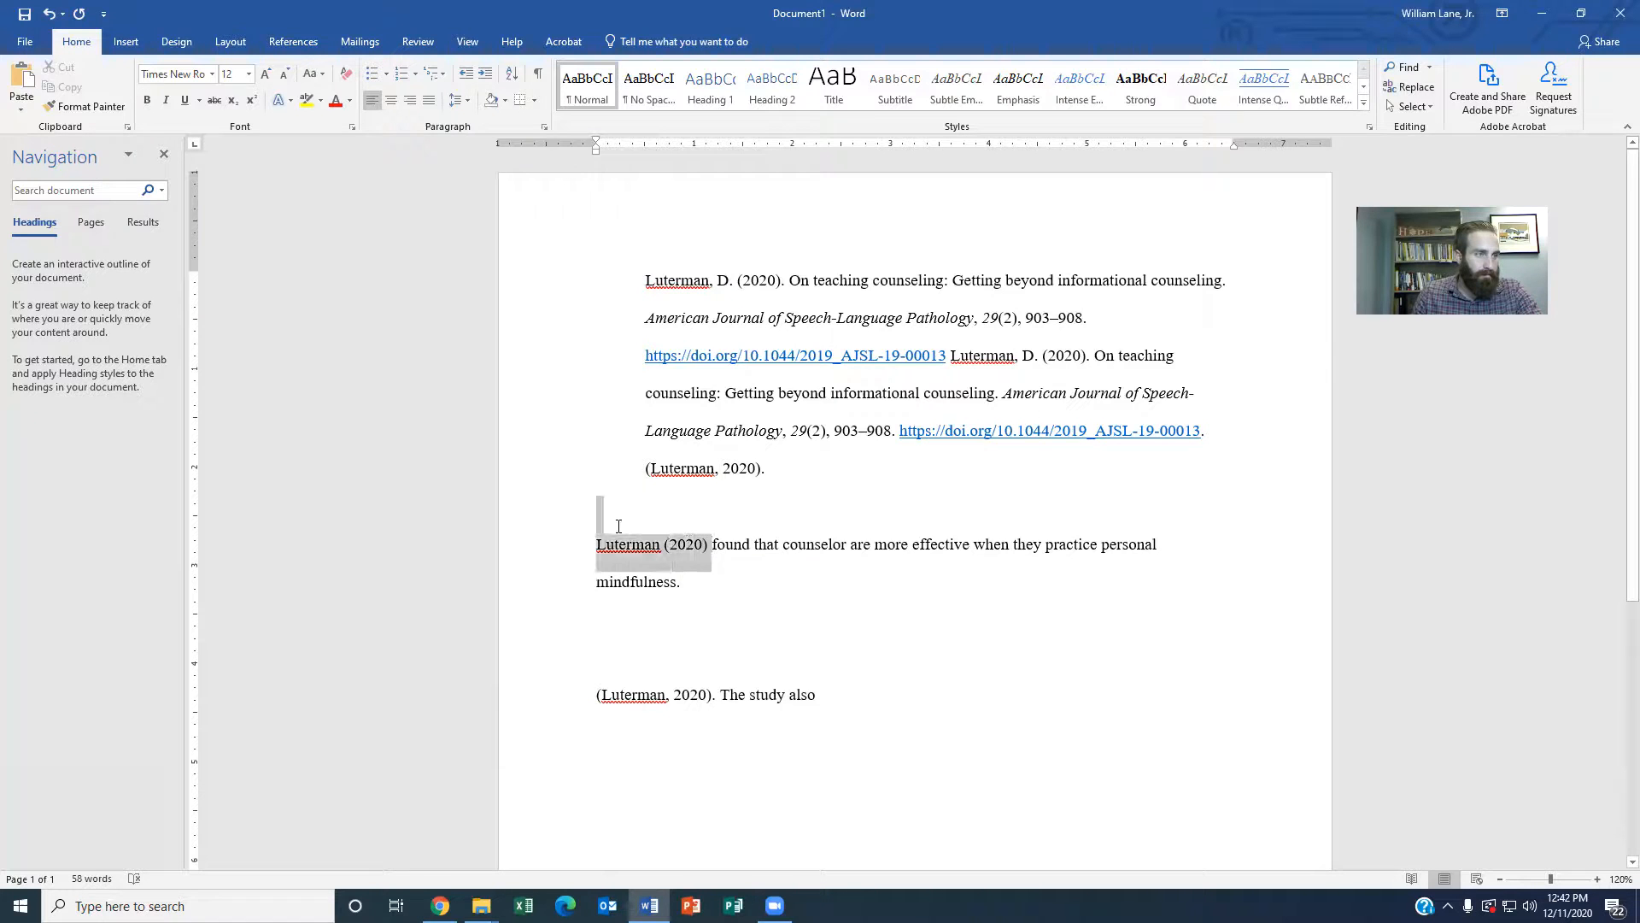
type("He")
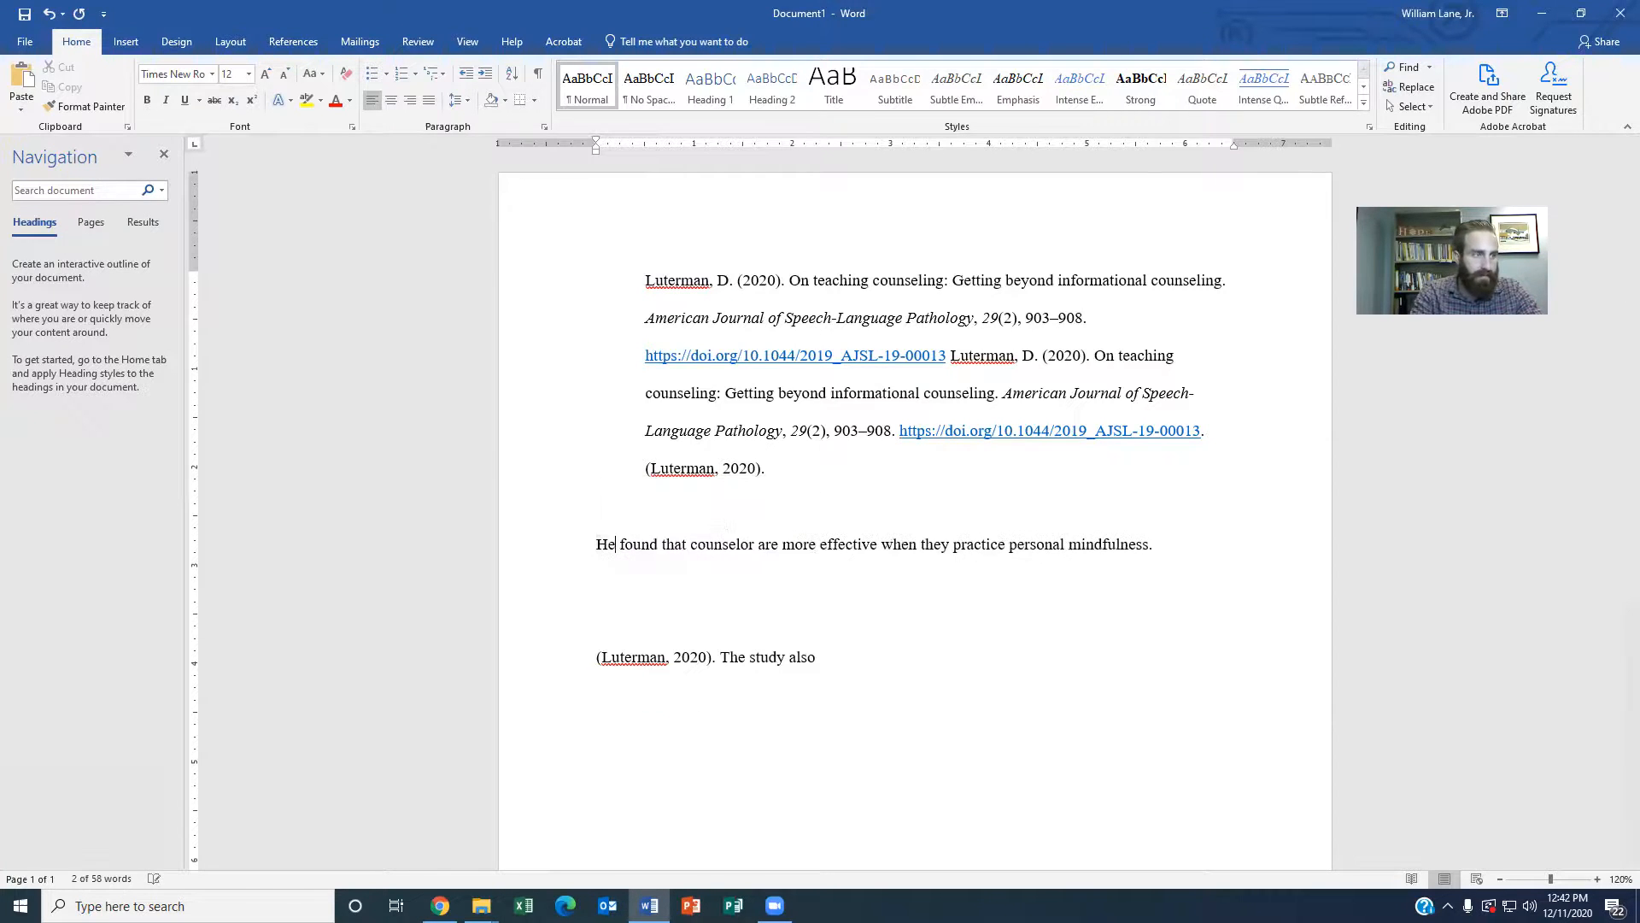
left_click(1150, 545)
type("(")
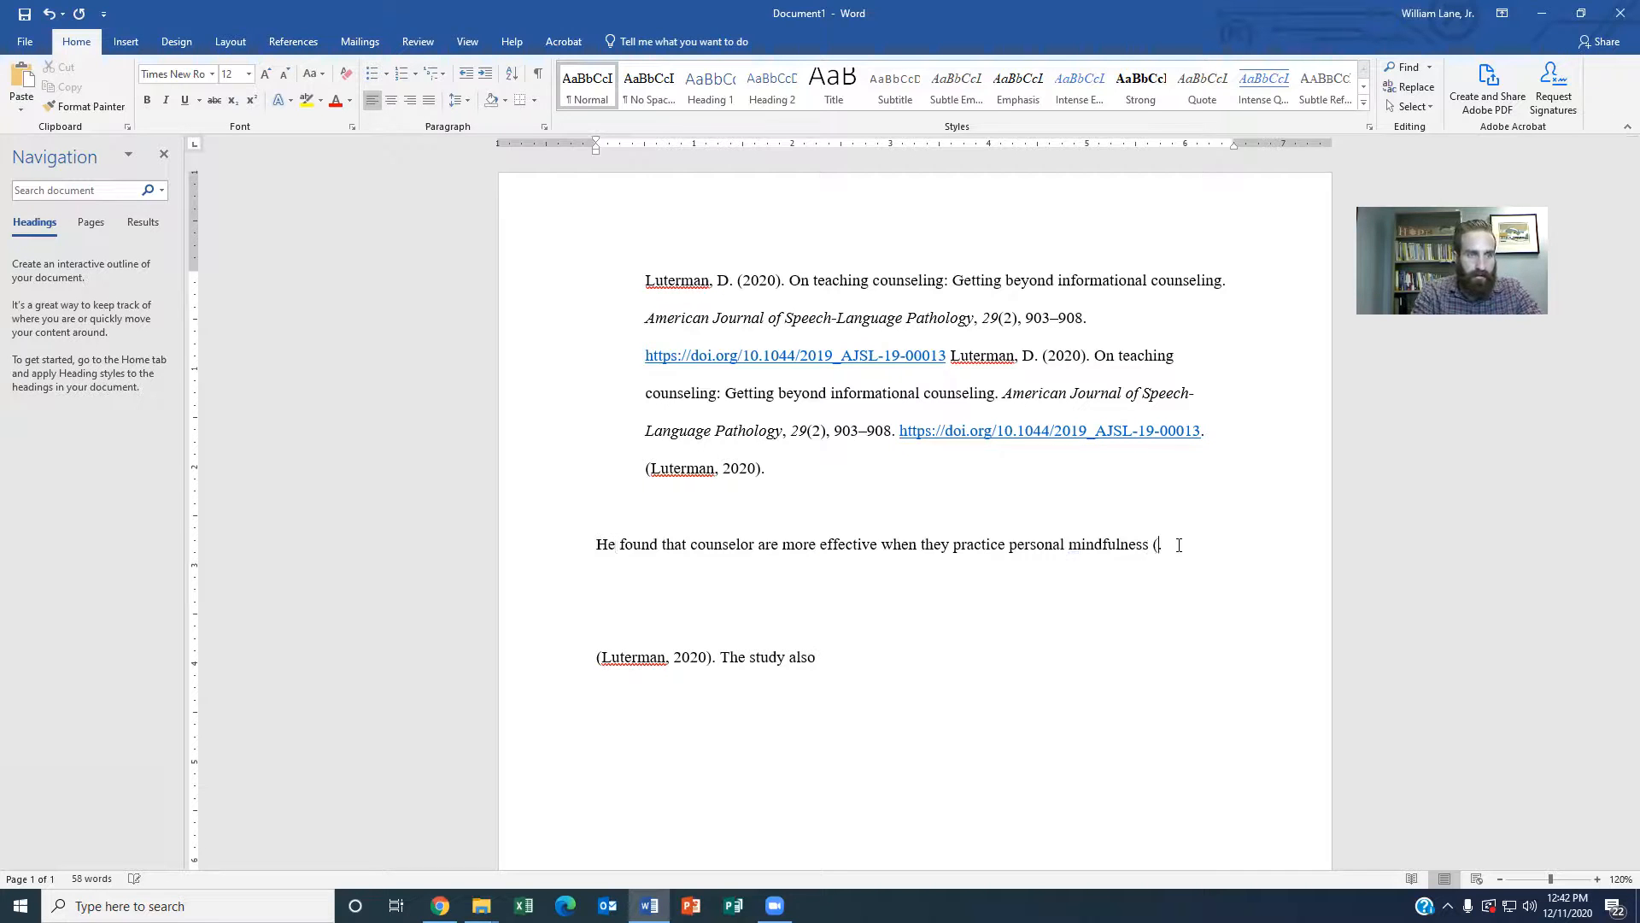
type("Luterman, 2020).")
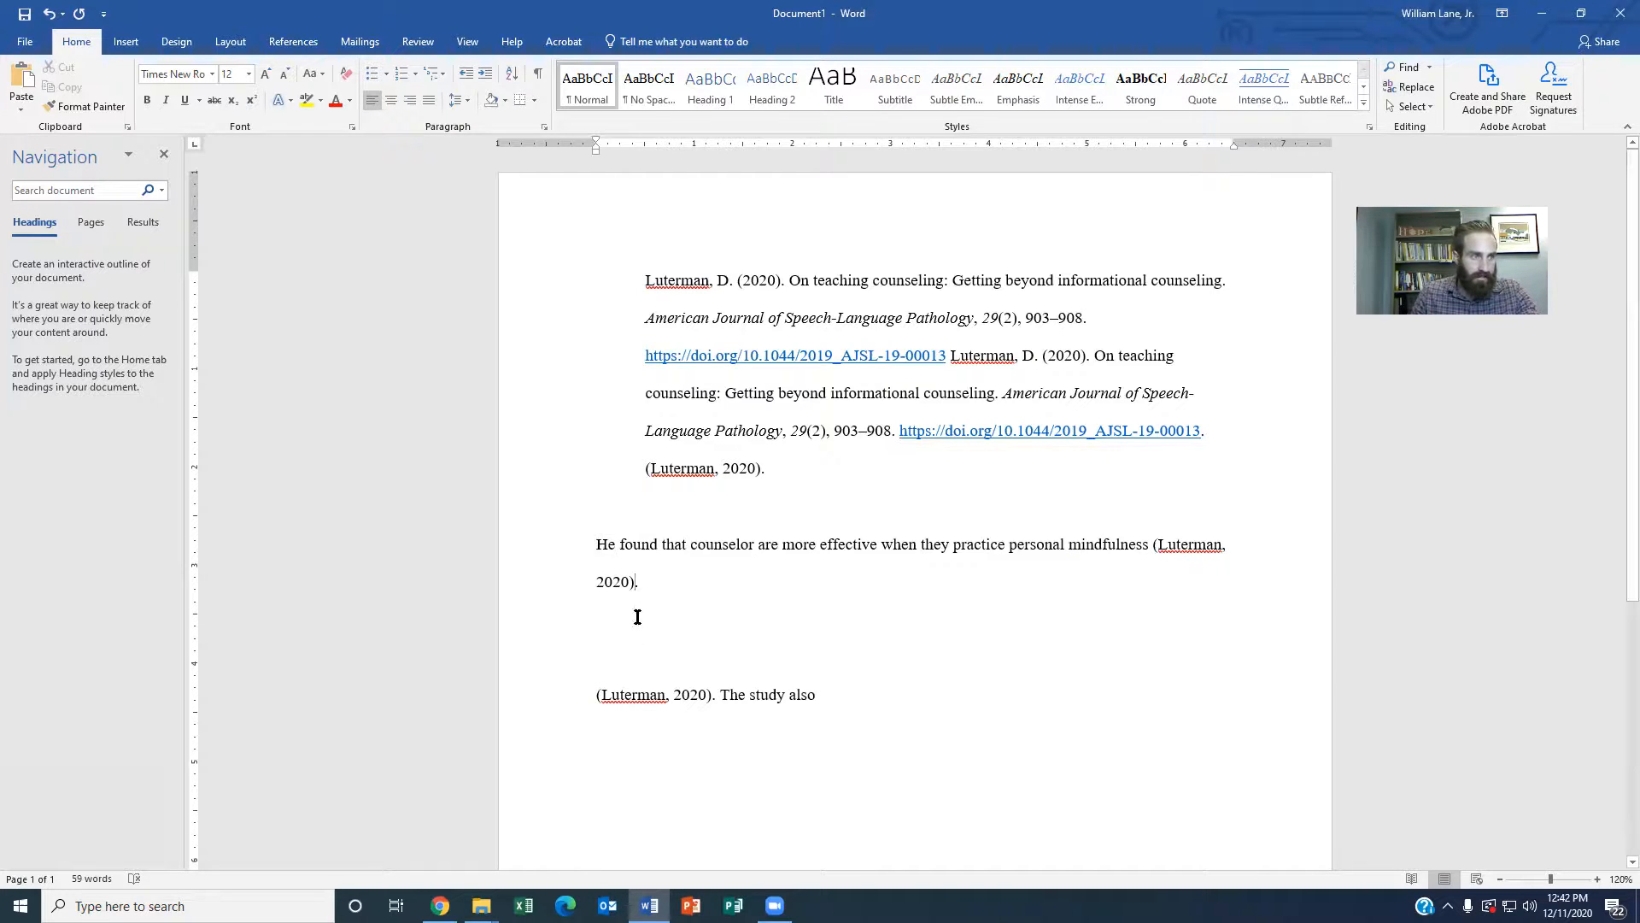
Remove the period after the indented block's closing citation and add ", p. 78" after its year.
left_click(790, 470)
key("BackSpace")
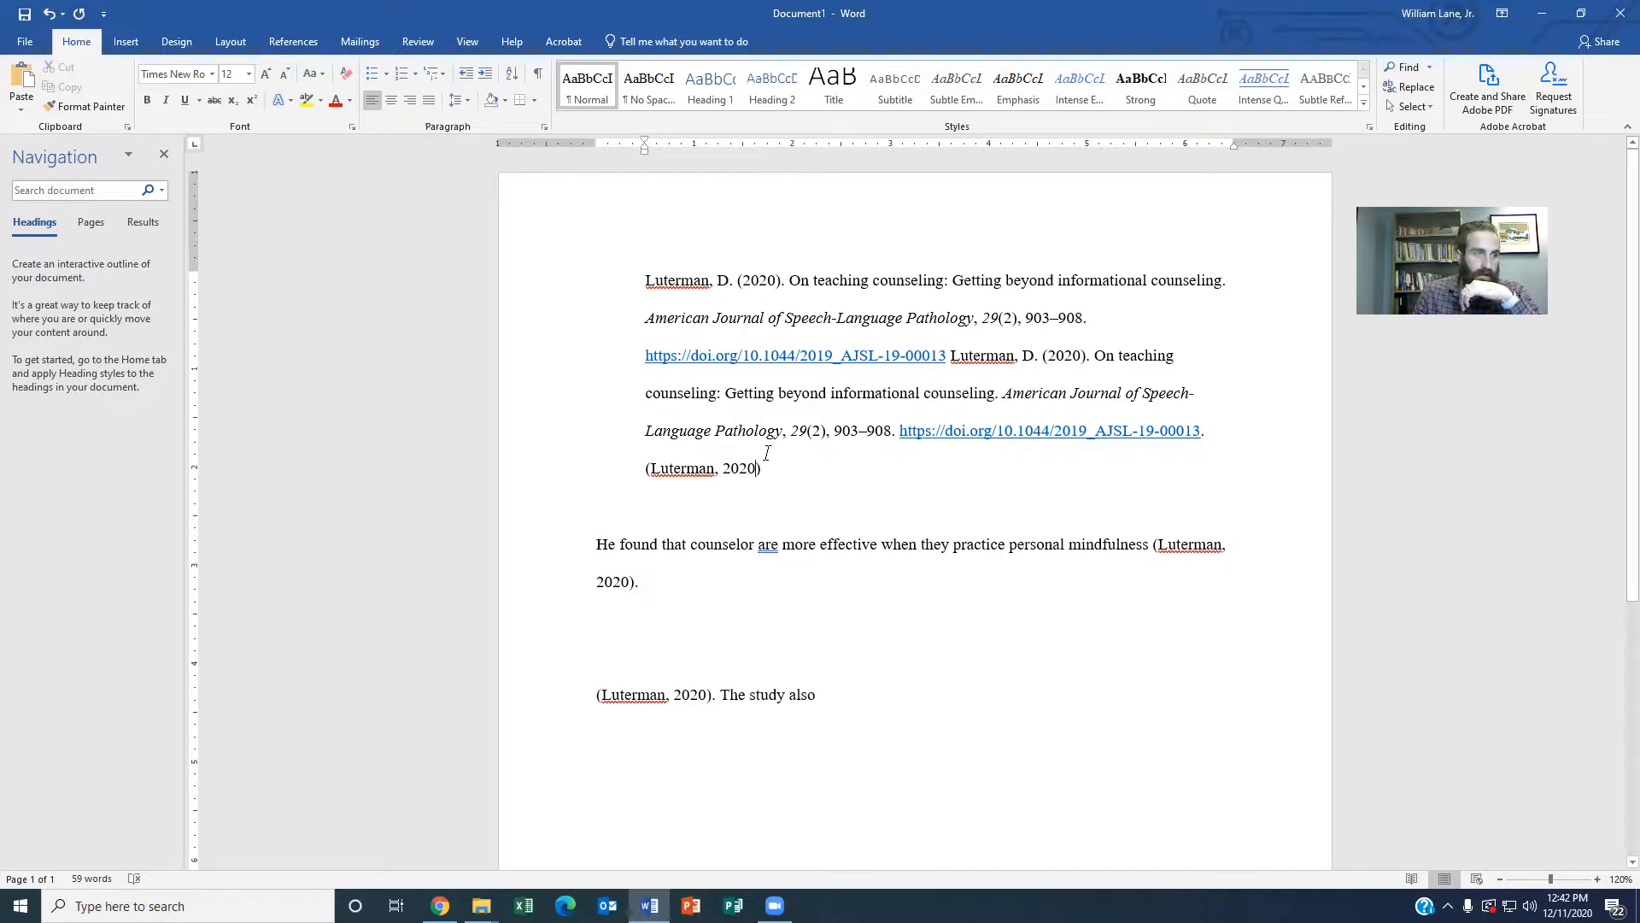
type(", p. ")
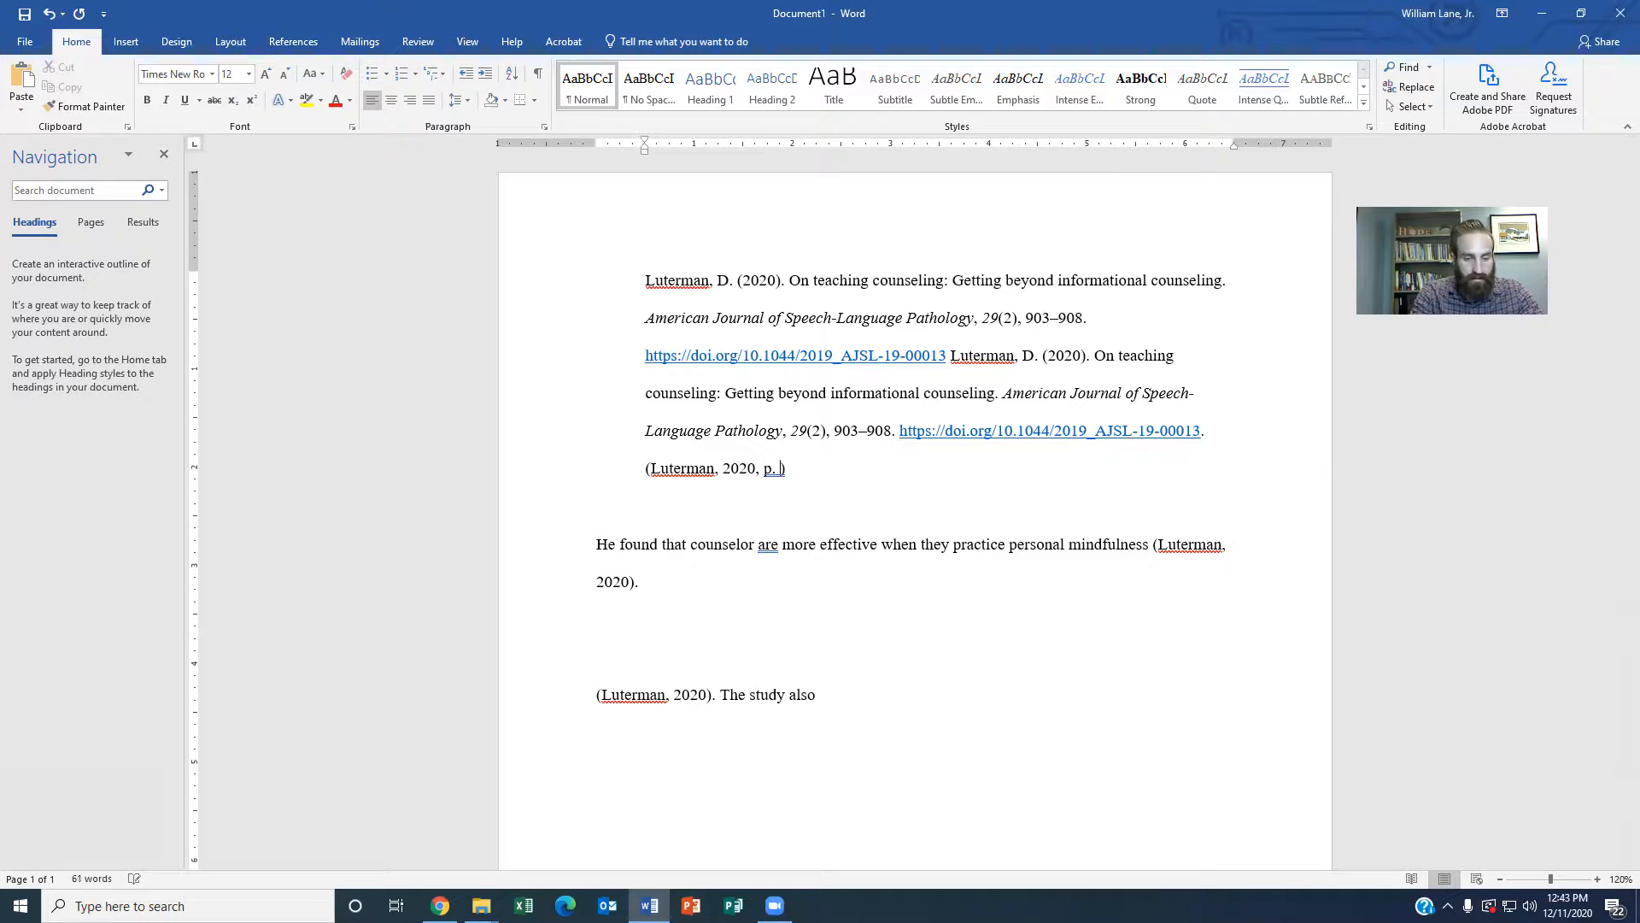
type("78")
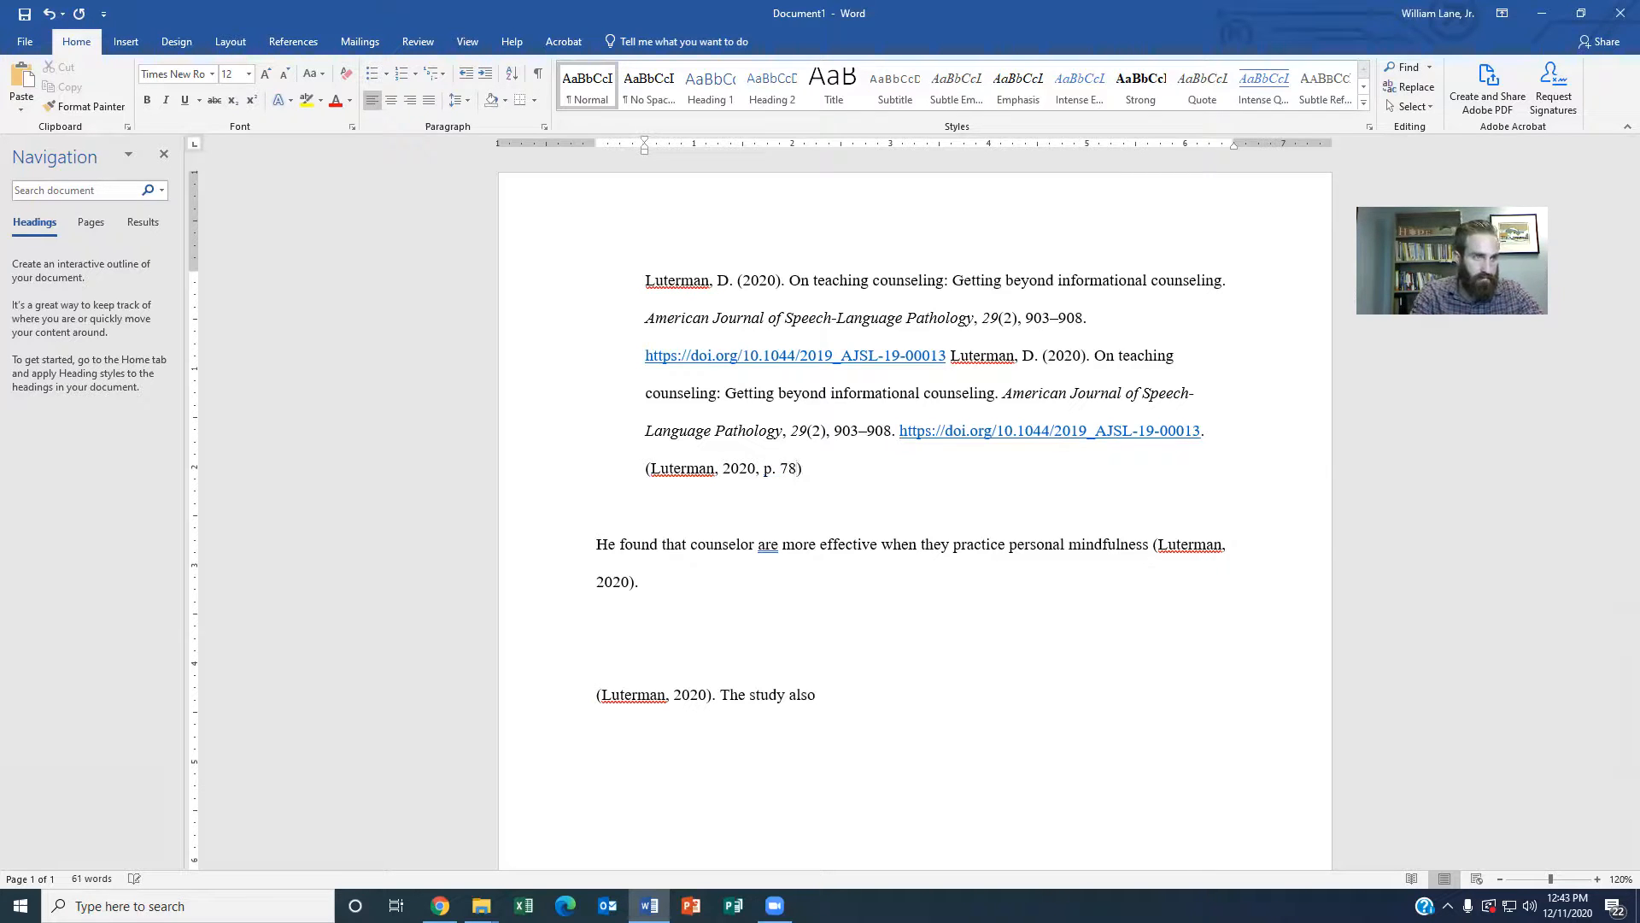